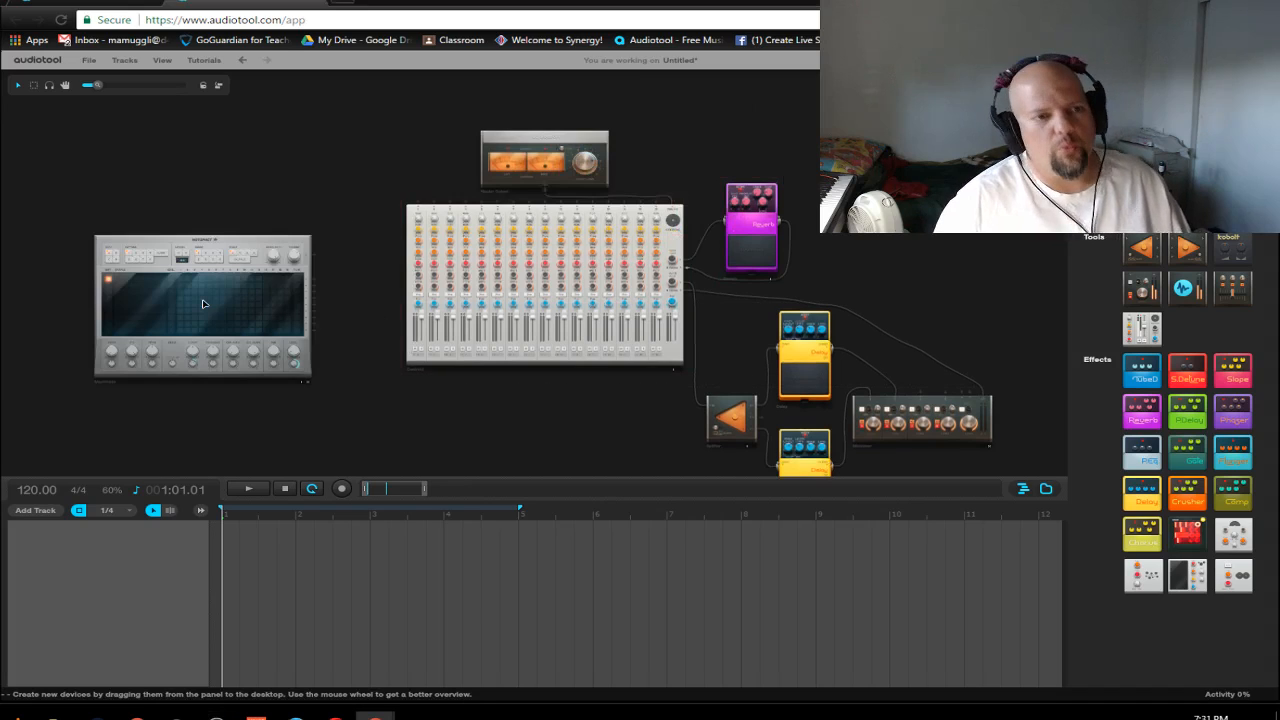
# Step: Move the Machiniste slightly higher on the desktop and try to cable its main output to the mixer's first channel input
pyautogui.scroll(5, 371, 423)
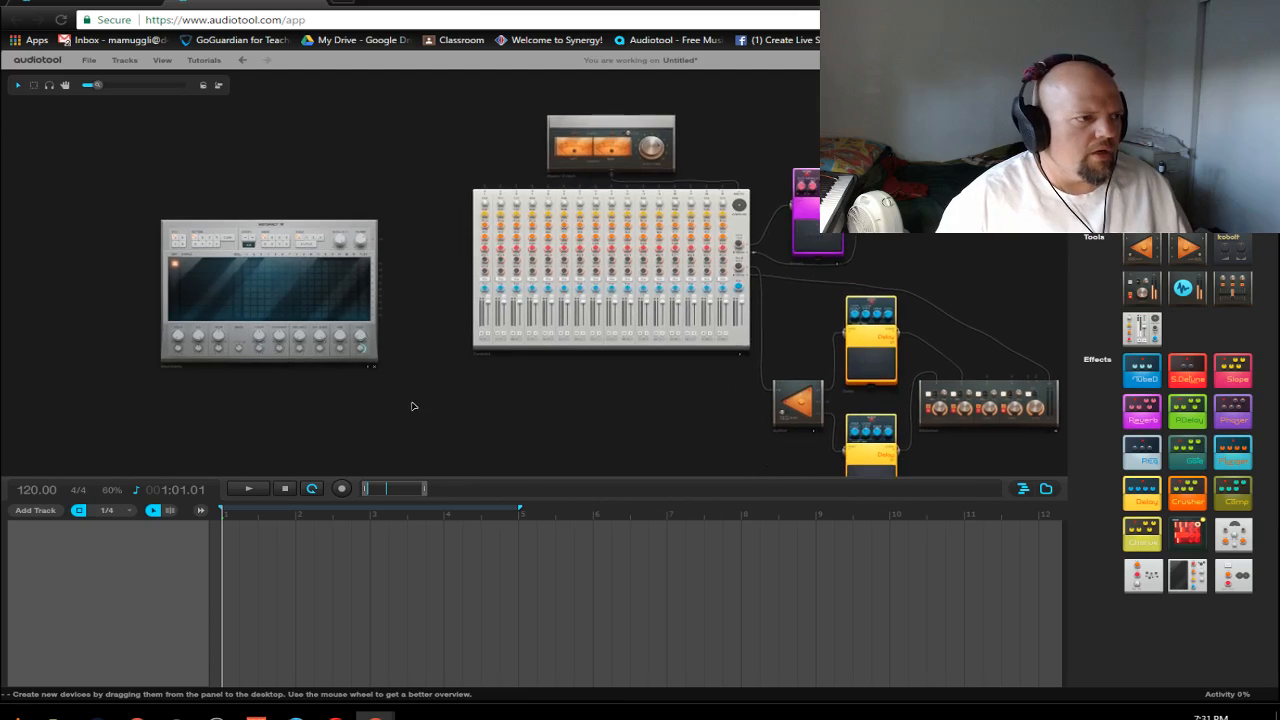
pyautogui.moveTo(492, 423); pyautogui.dragTo(560, 428)
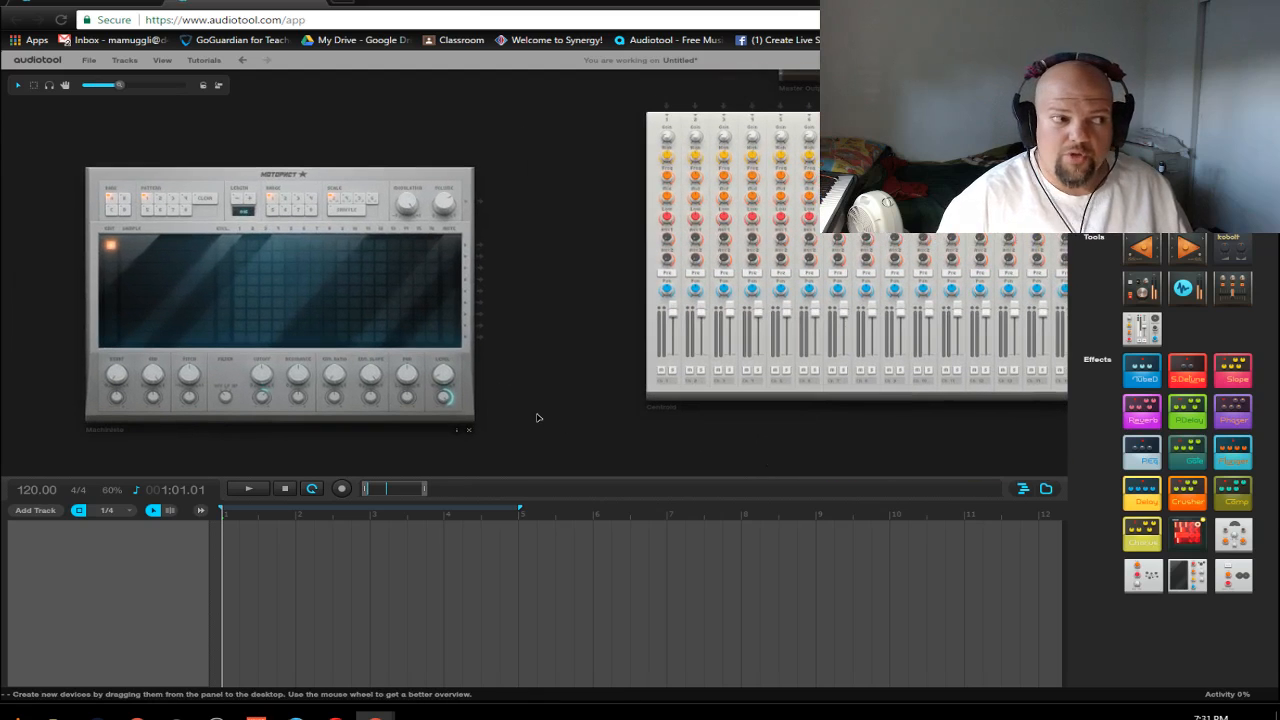
pyautogui.scroll(2, 555, 366)
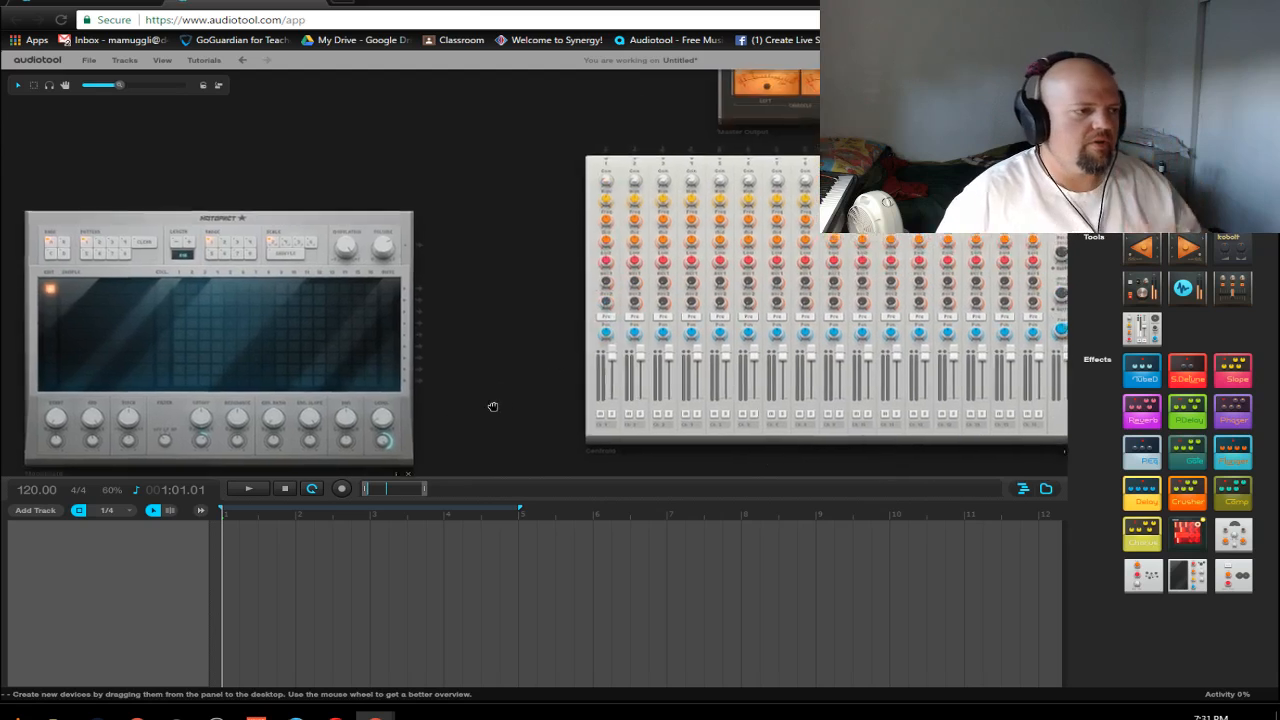
pyautogui.moveTo(545, 374); pyautogui.dragTo(671, 360)
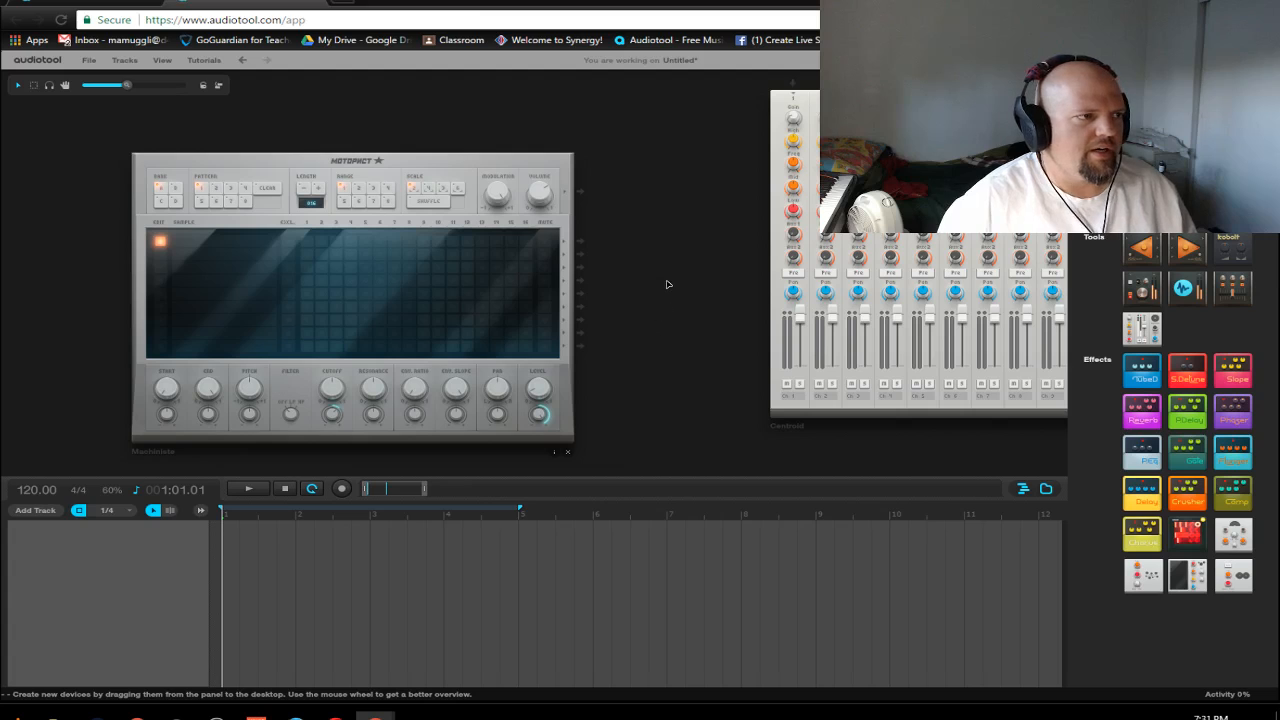
pyautogui.scroll(-4, 669, 286)
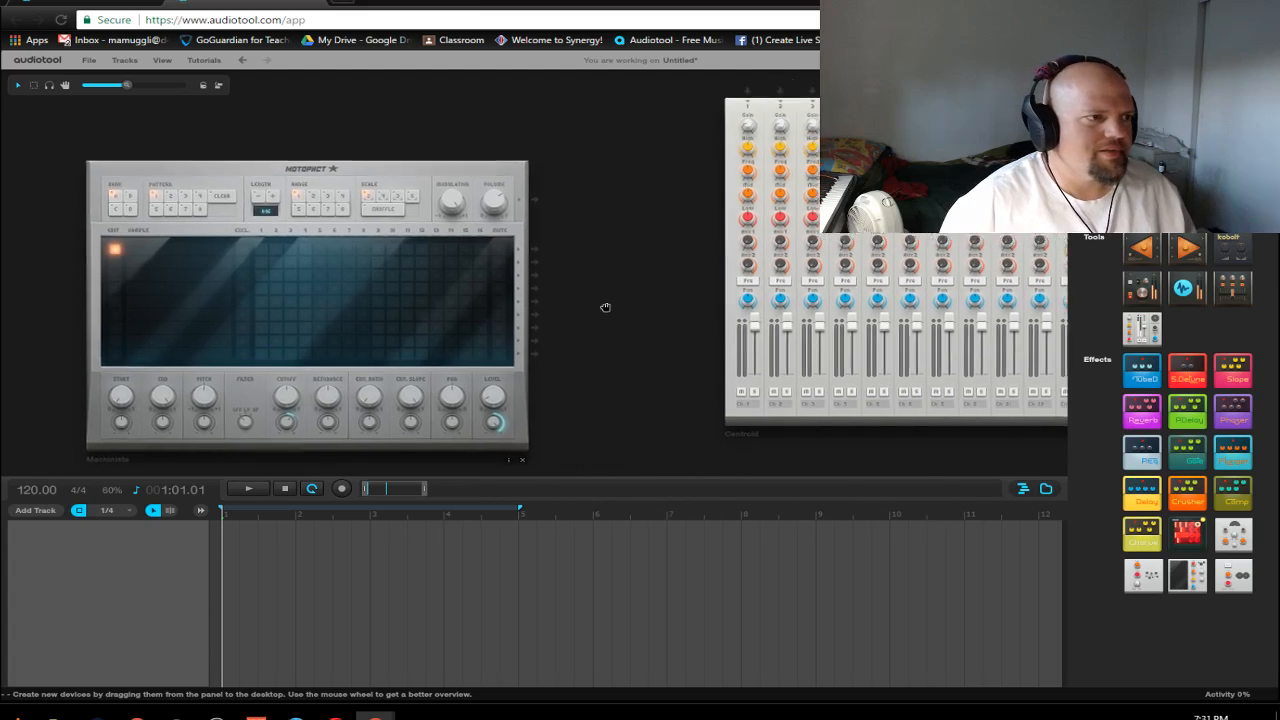
pyautogui.moveTo(604, 315); pyautogui.dragTo(520, 331)
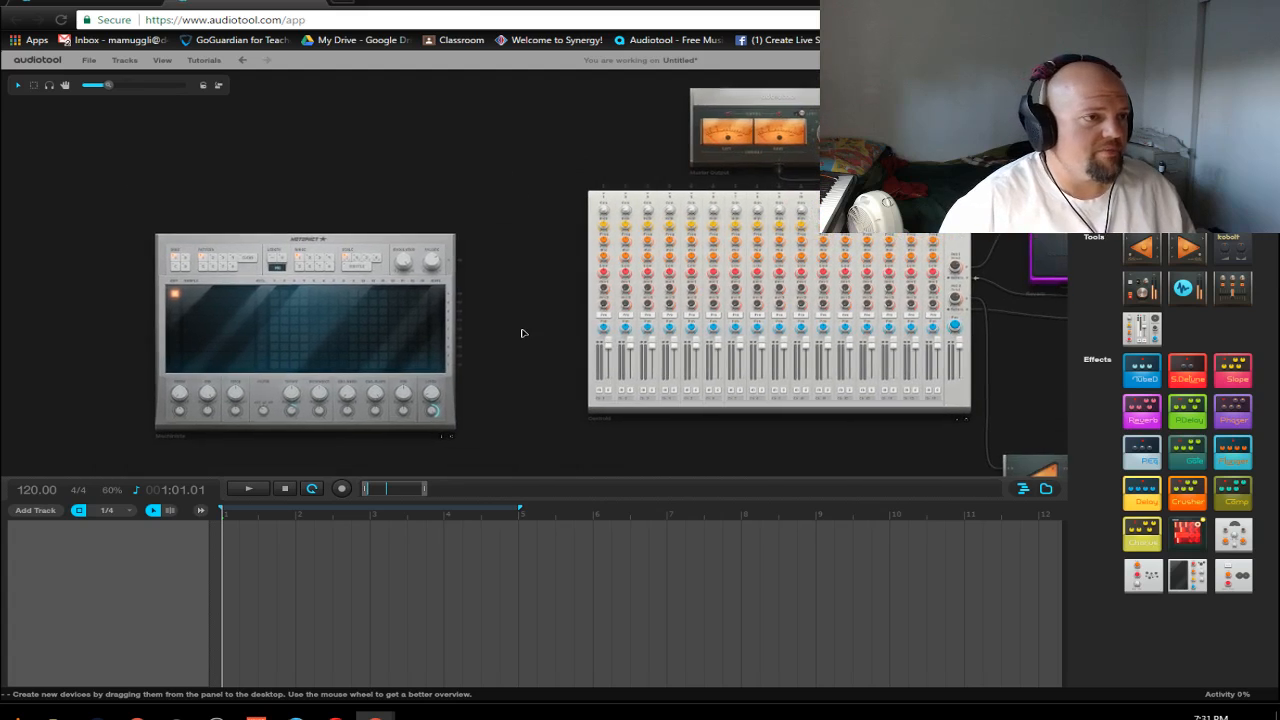
pyautogui.moveTo(380, 240); pyautogui.dragTo(368, 147)
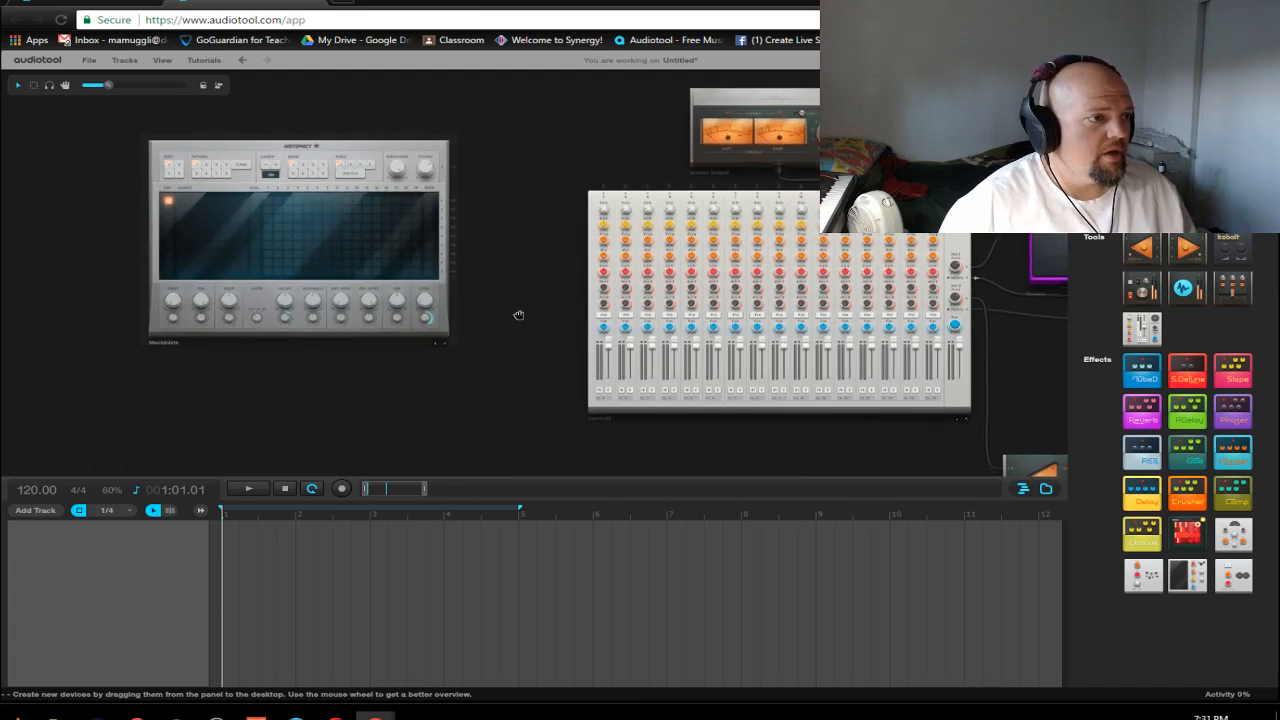
pyautogui.moveTo(517, 314); pyautogui.dragTo(476, 379)
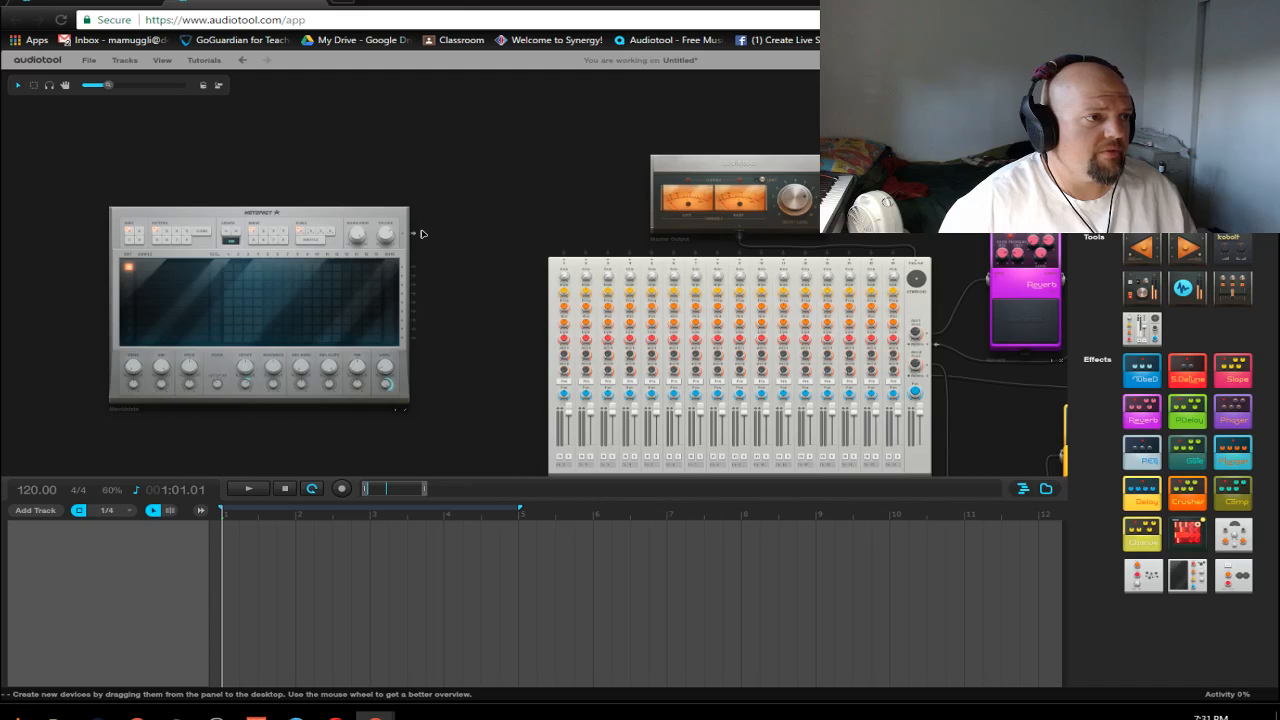
pyautogui.moveTo(413, 233); pyautogui.dragTo(563, 252)
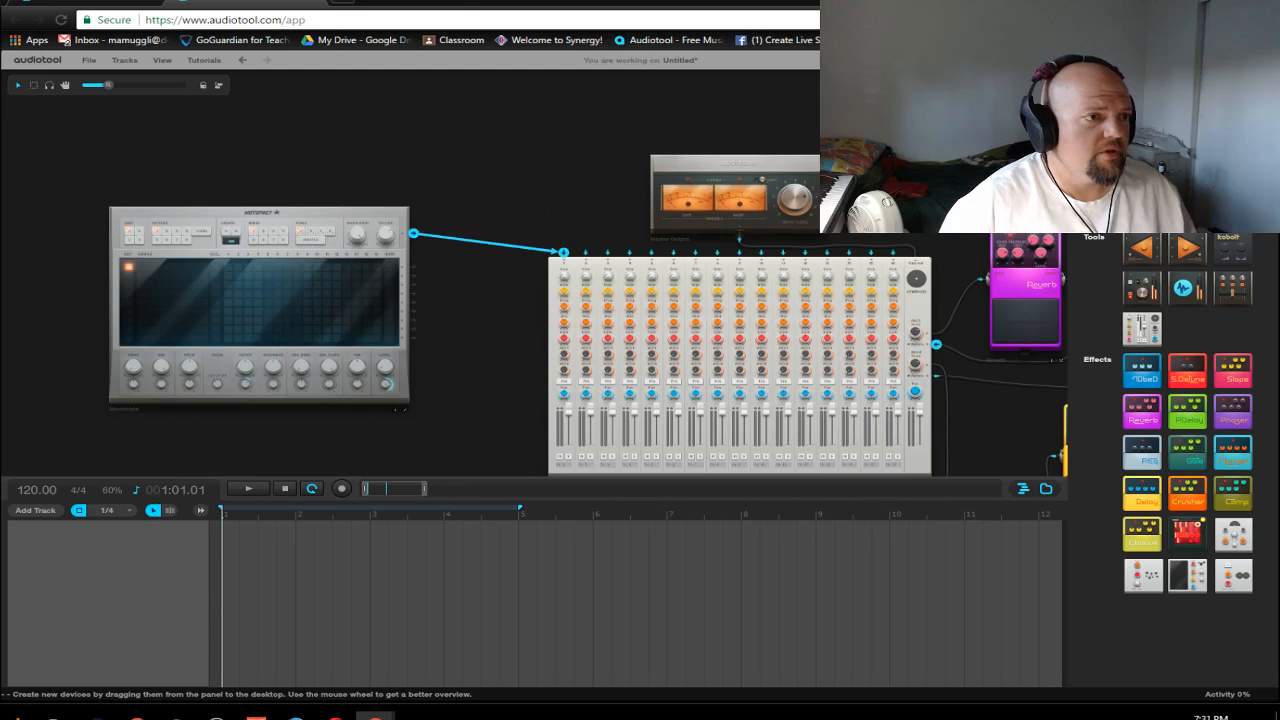
# Step: Hide the device browser and collapse the timeline to give the Machiniste the full workspace
pyautogui.scroll(4, 500, 297)
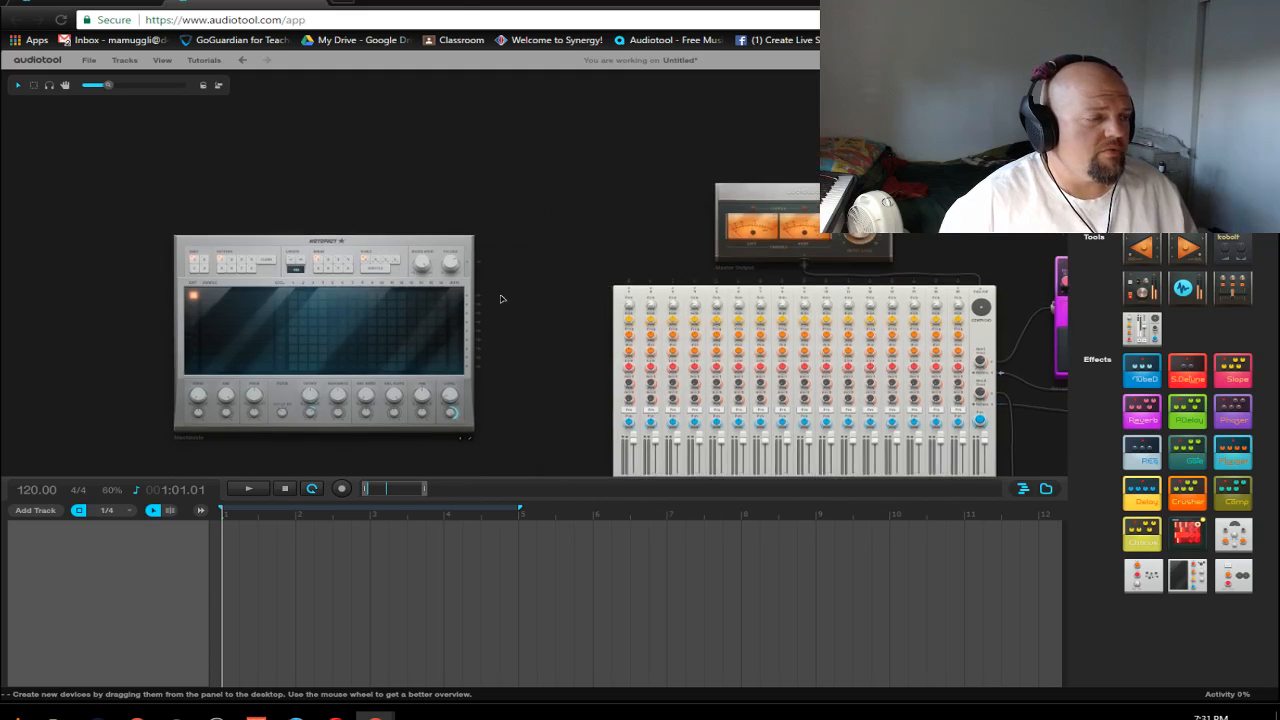
pyautogui.moveTo(558, 334); pyautogui.dragTo(893, 266)
pyautogui.click(1046, 489)
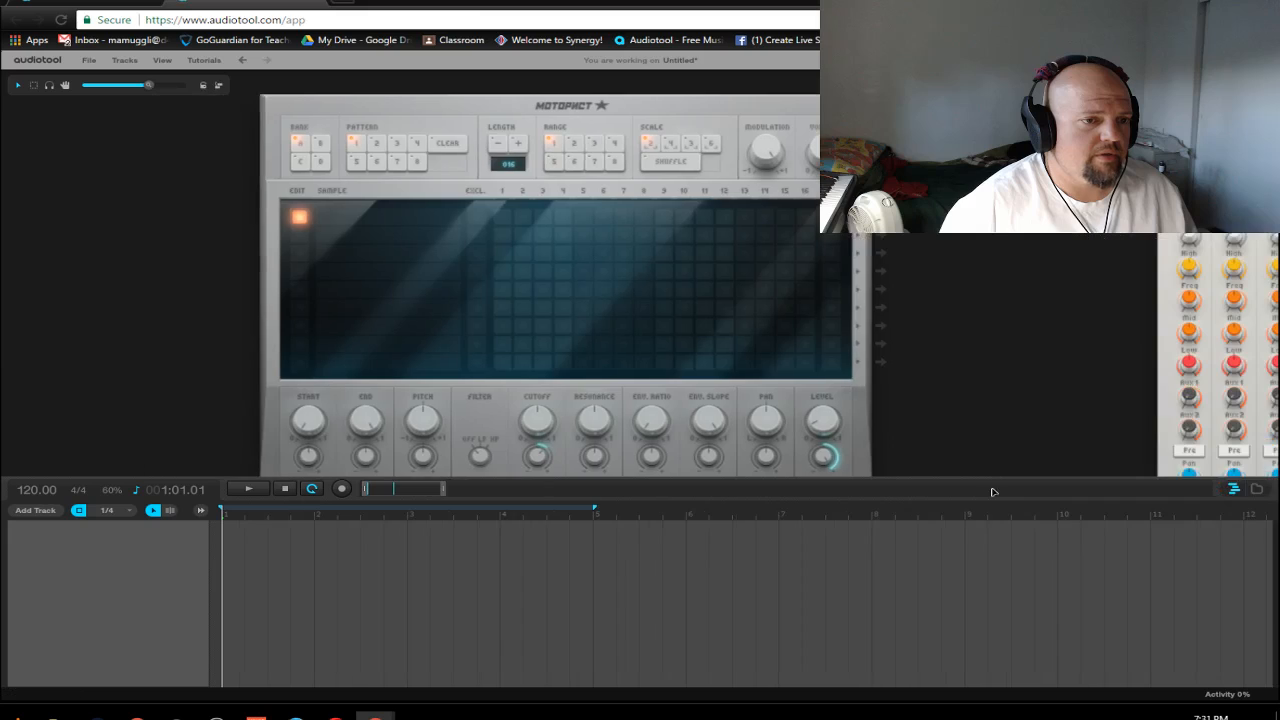
pyautogui.moveTo(1018, 479); pyautogui.dragTo(986, 678)
pyautogui.moveTo(1017, 518); pyautogui.dragTo(969, 472)
pyautogui.scroll(2, 427, 275)
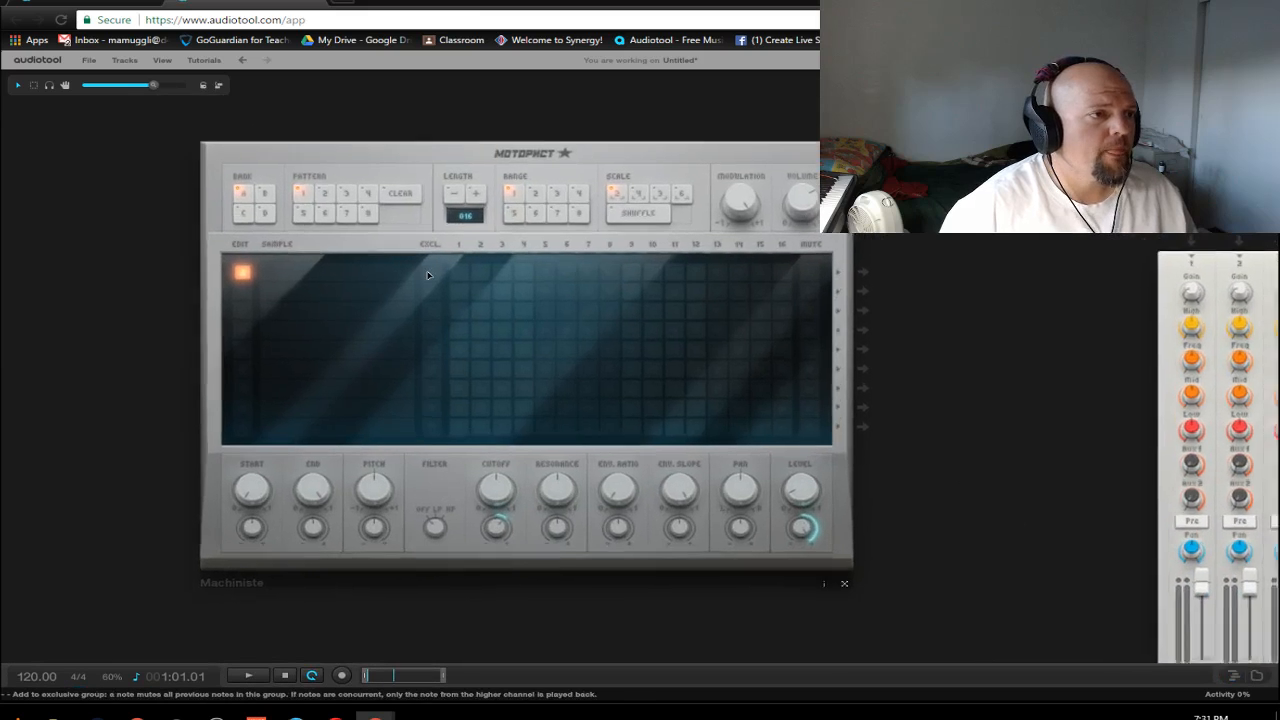
pyautogui.moveTo(1148, 454); pyautogui.dragTo(1142, 430)
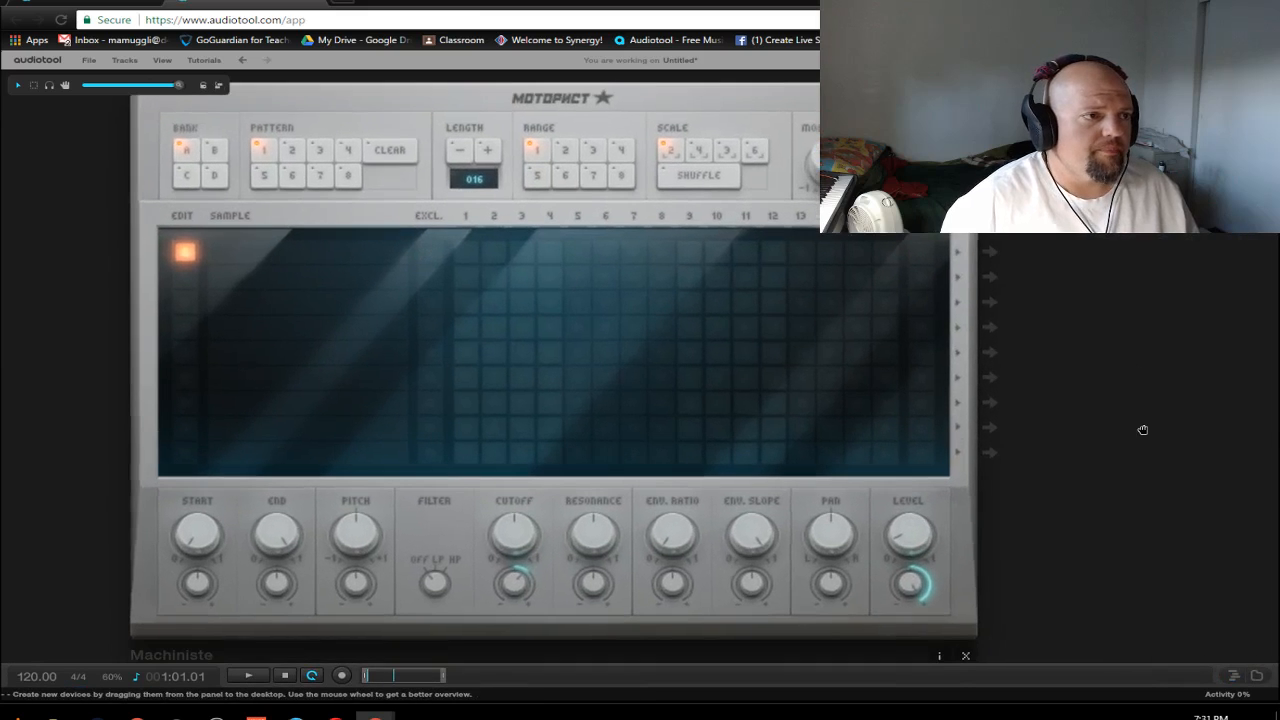
# Step: Try out the first channel's sequencer by switching steps 1, 5 and 6 on and off again
pyautogui.click(466, 252)
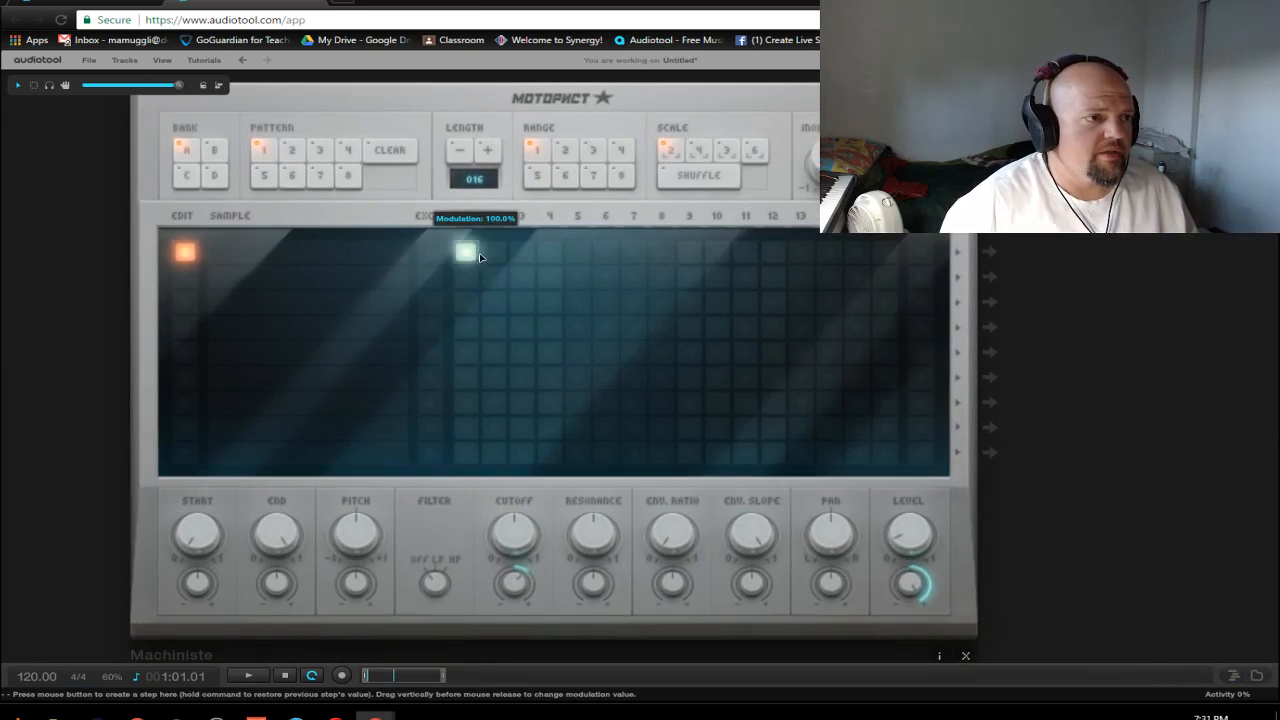
pyautogui.click(576, 252)
pyautogui.click(605, 252)
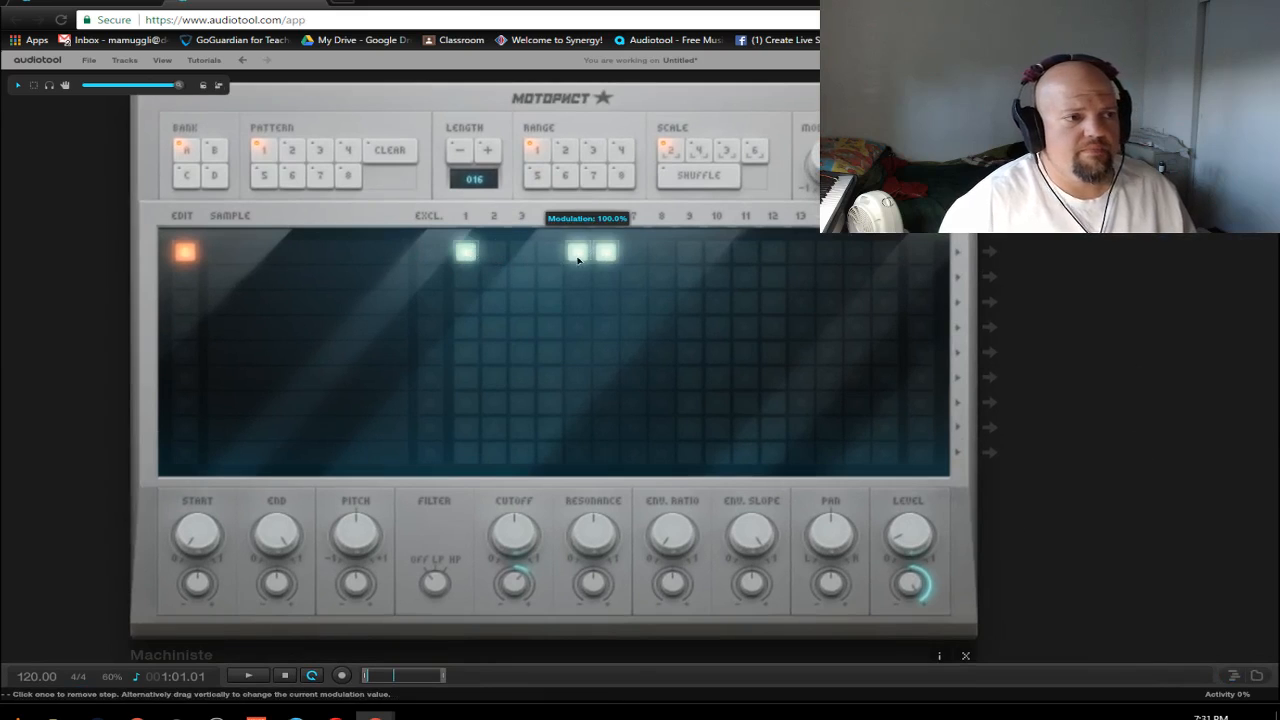
pyautogui.click(578, 252)
pyautogui.click(605, 252)
pyautogui.click(466, 252)
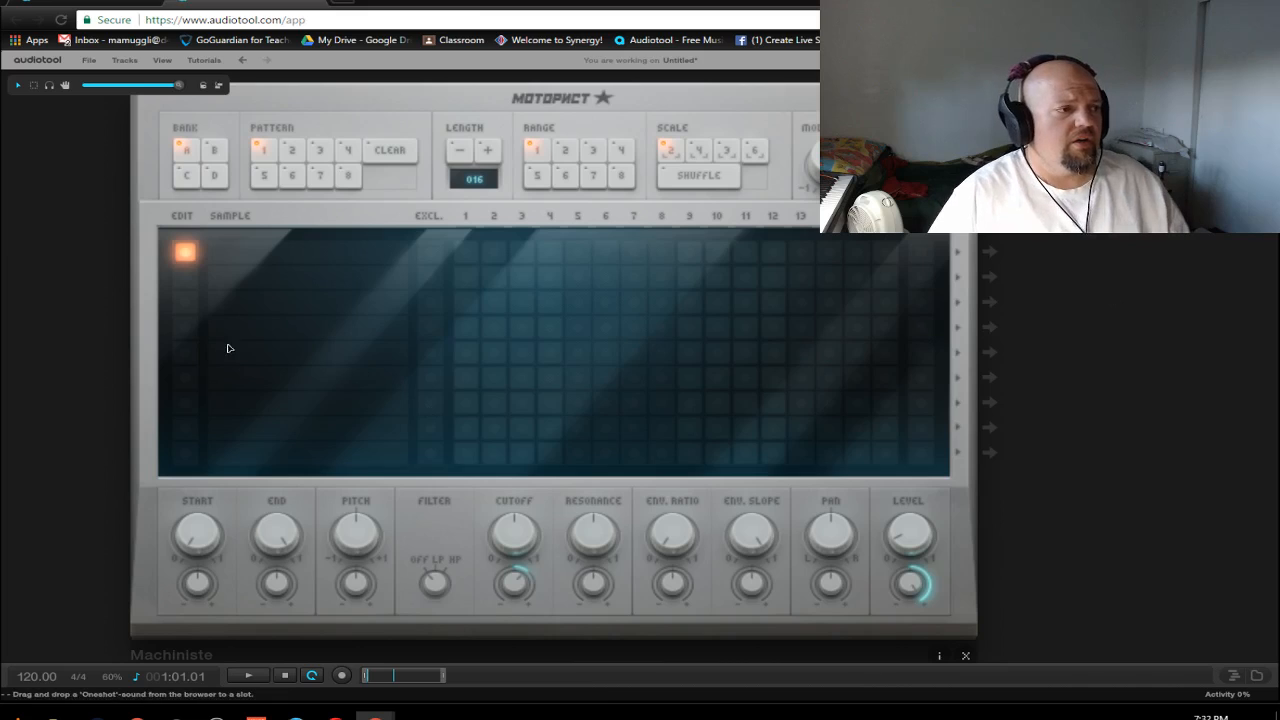
# Step: Select the Machiniste's second, third and fourth sample channels in turn, and return to the first channel
pyautogui.click(246, 279)
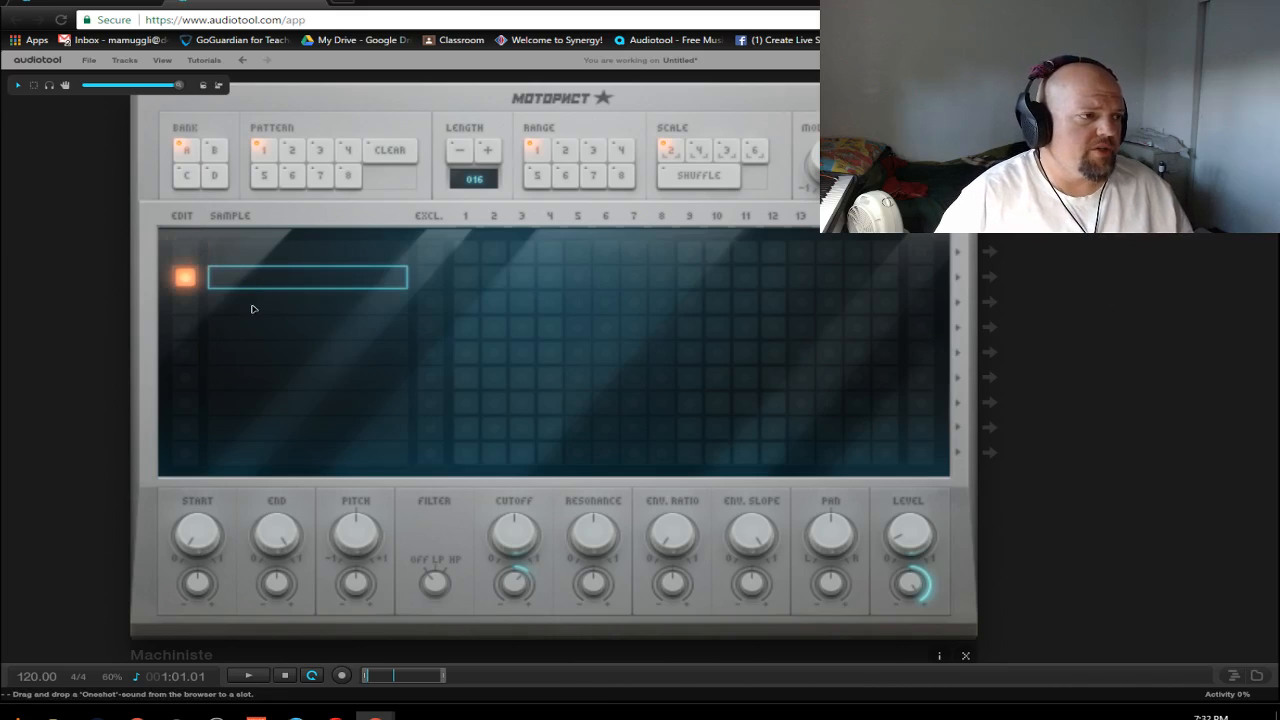
pyautogui.click(252, 305)
pyautogui.click(265, 330)
pyautogui.moveTo(212, 282); pyautogui.dragTo(218, 276)
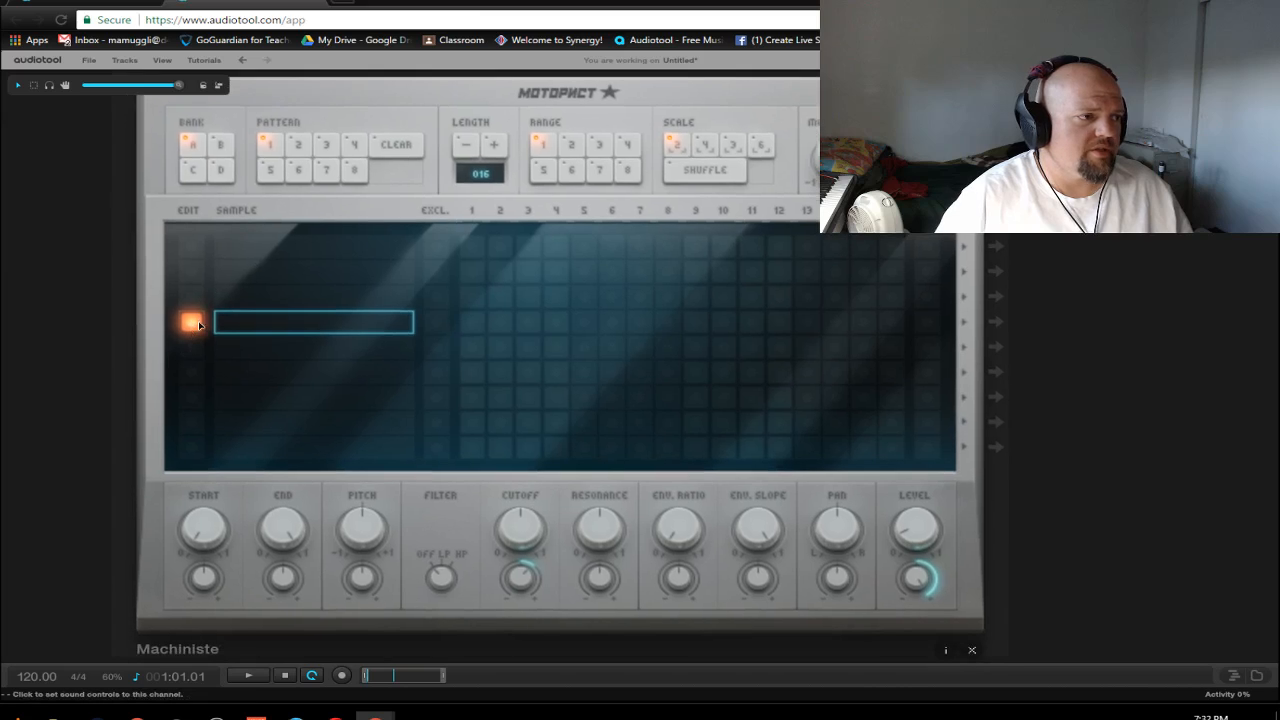
pyautogui.click(193, 298)
pyautogui.click(193, 273)
pyautogui.click(193, 248)
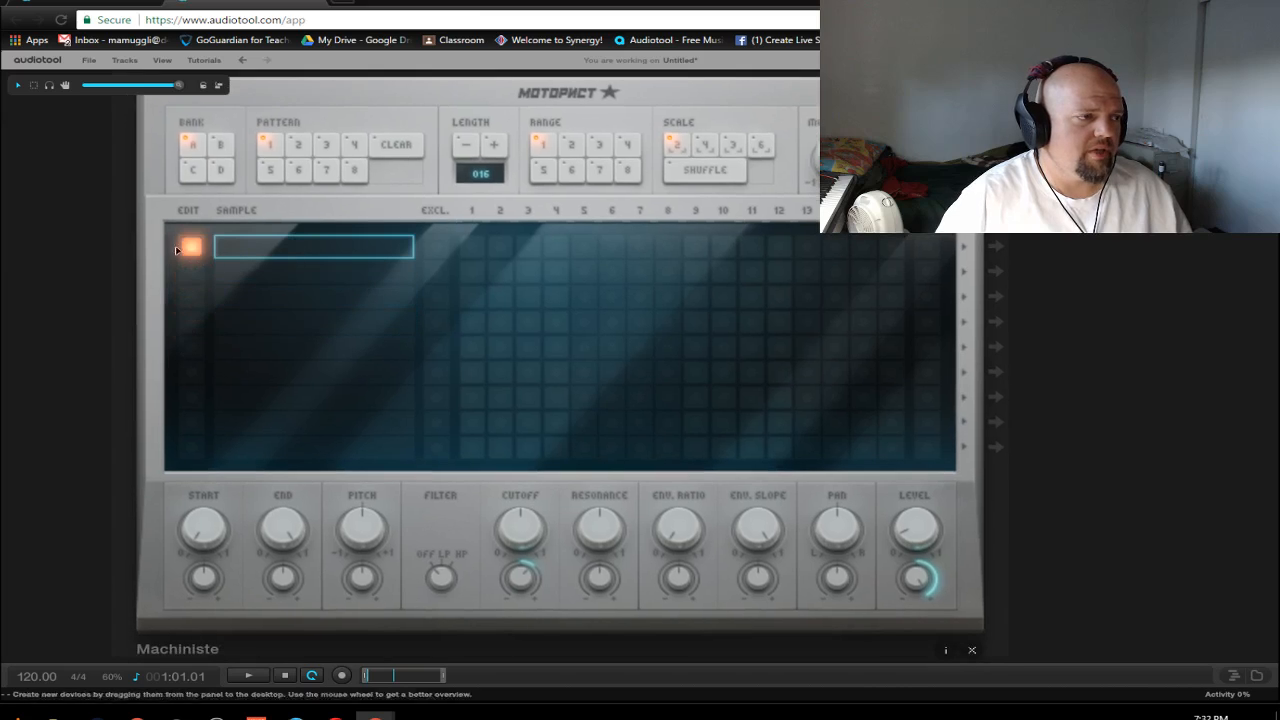
# Step: Try the exclusive-group switches of the first two channels and turn them off again
pyautogui.click(437, 247)
pyautogui.click(437, 272)
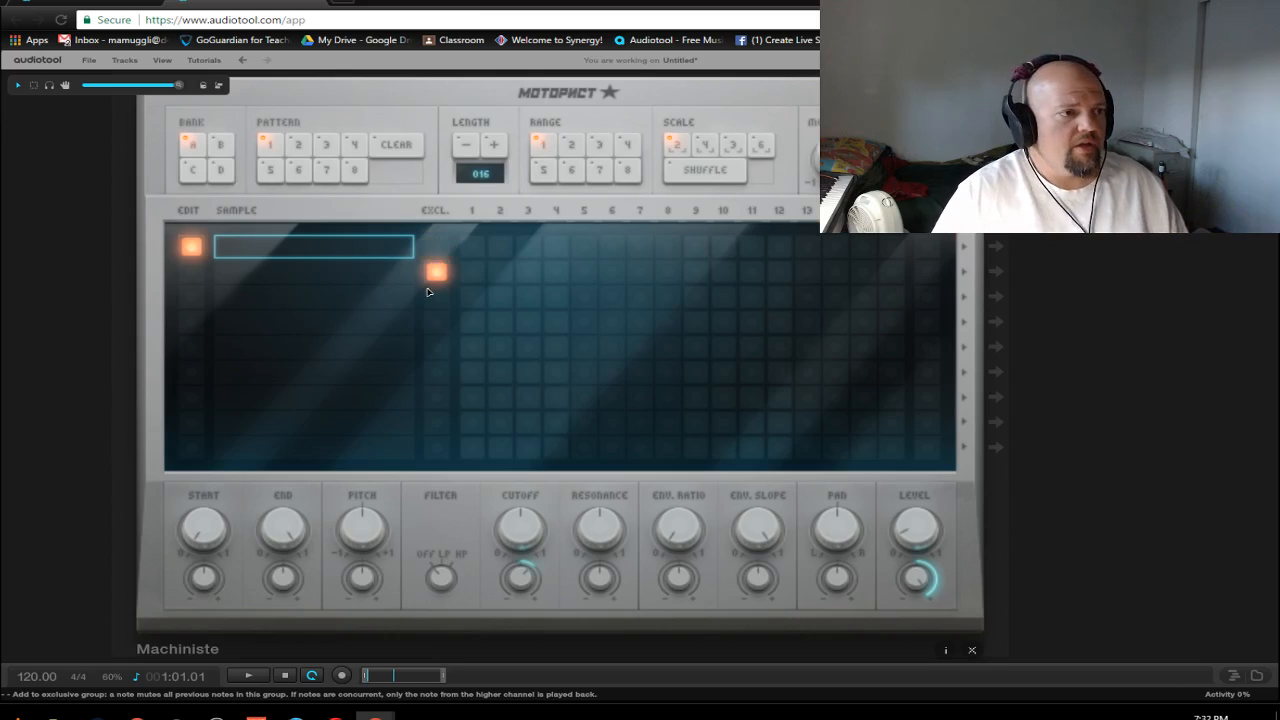
pyautogui.click(437, 272)
pyautogui.click(437, 247)
pyautogui.click(435, 274)
pyautogui.click(435, 274)
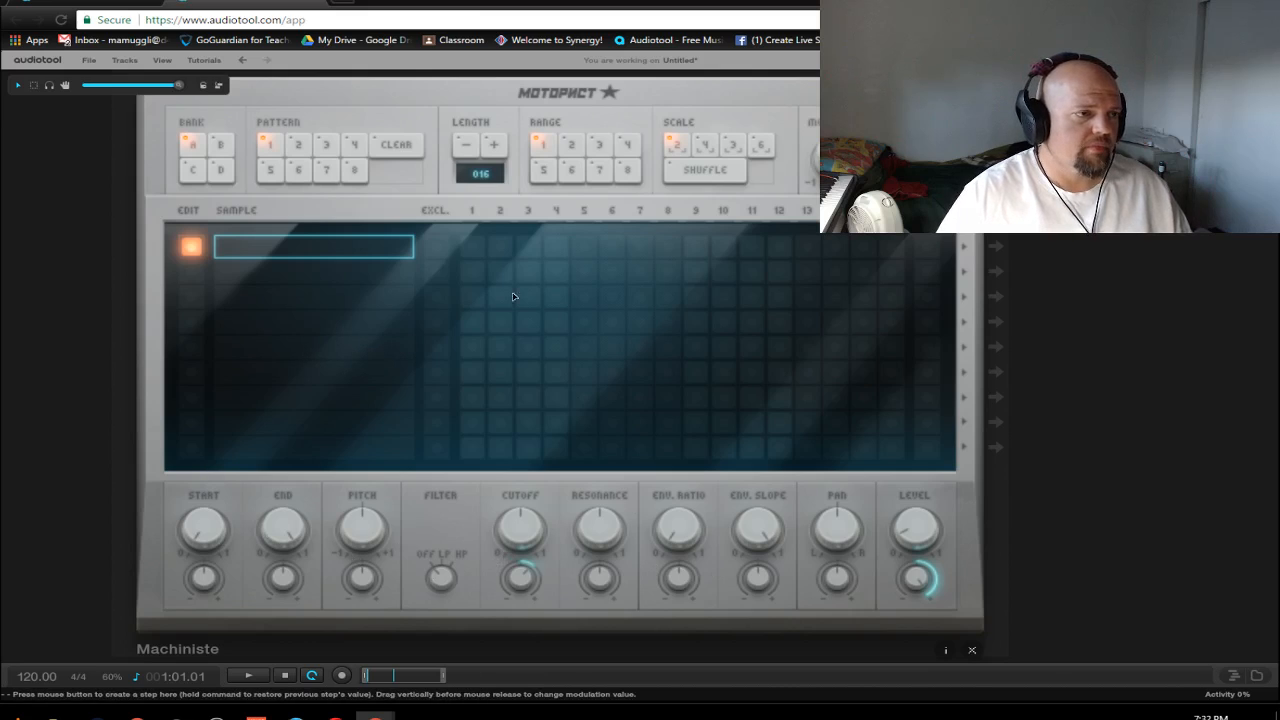
# Step: Add a note on step 1 of the first channel with 100% modulation
pyautogui.click(472, 250)
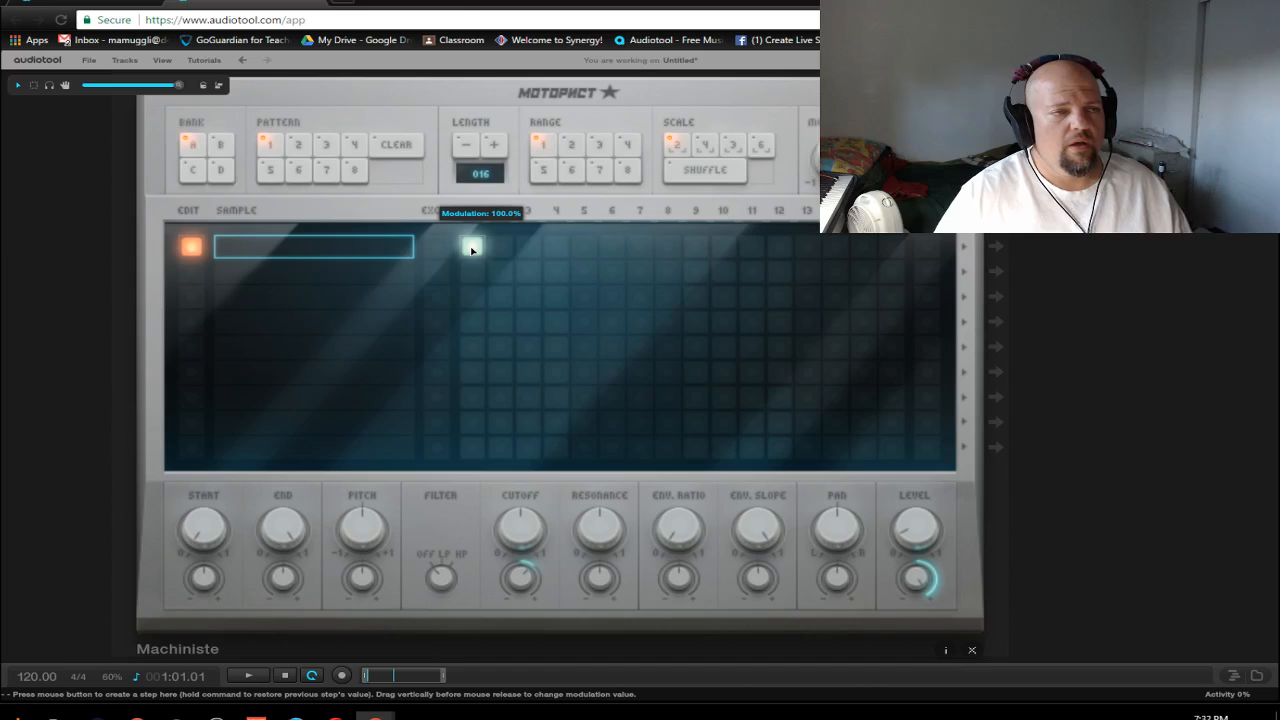
pyautogui.moveTo(472, 250); pyautogui.dragTo(488, 112)
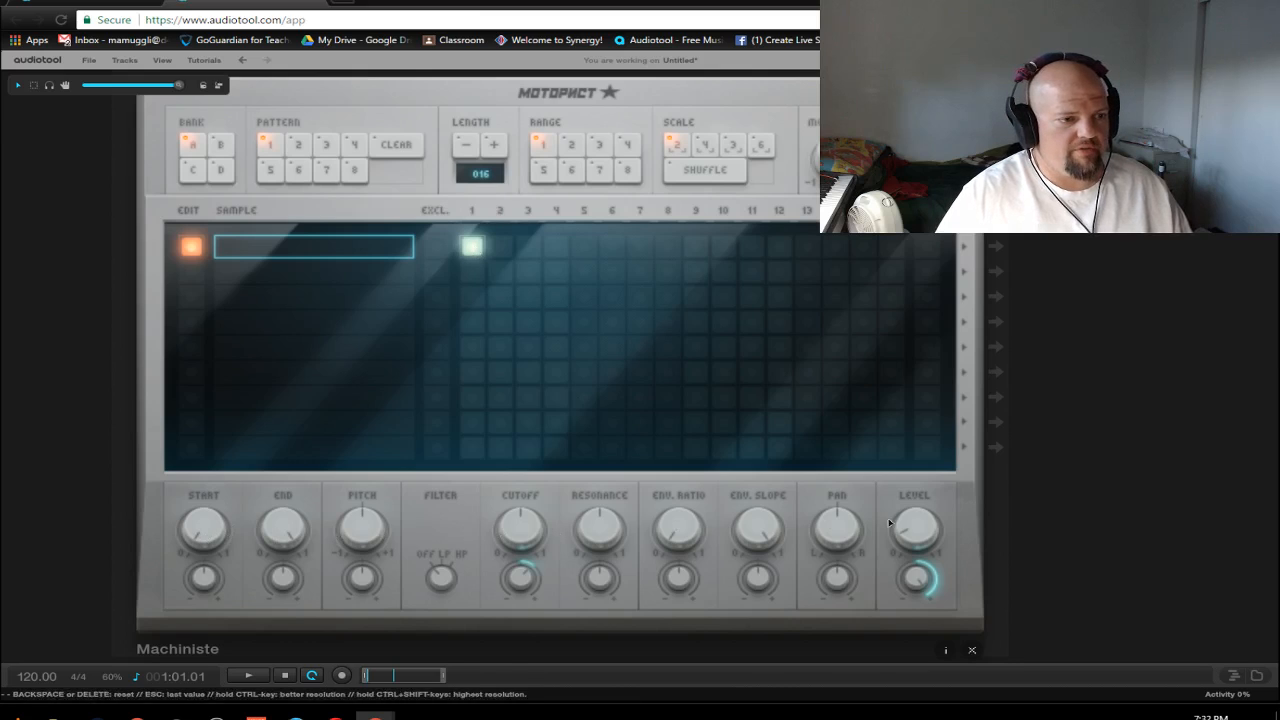
# Step: Examine the first channel's pitch, level and level modulation controls together with the modulation value of step 1
pyautogui.moveTo(1163, 554); pyautogui.dragTo(1180, 450)
pyautogui.scroll(1, 611, 445)
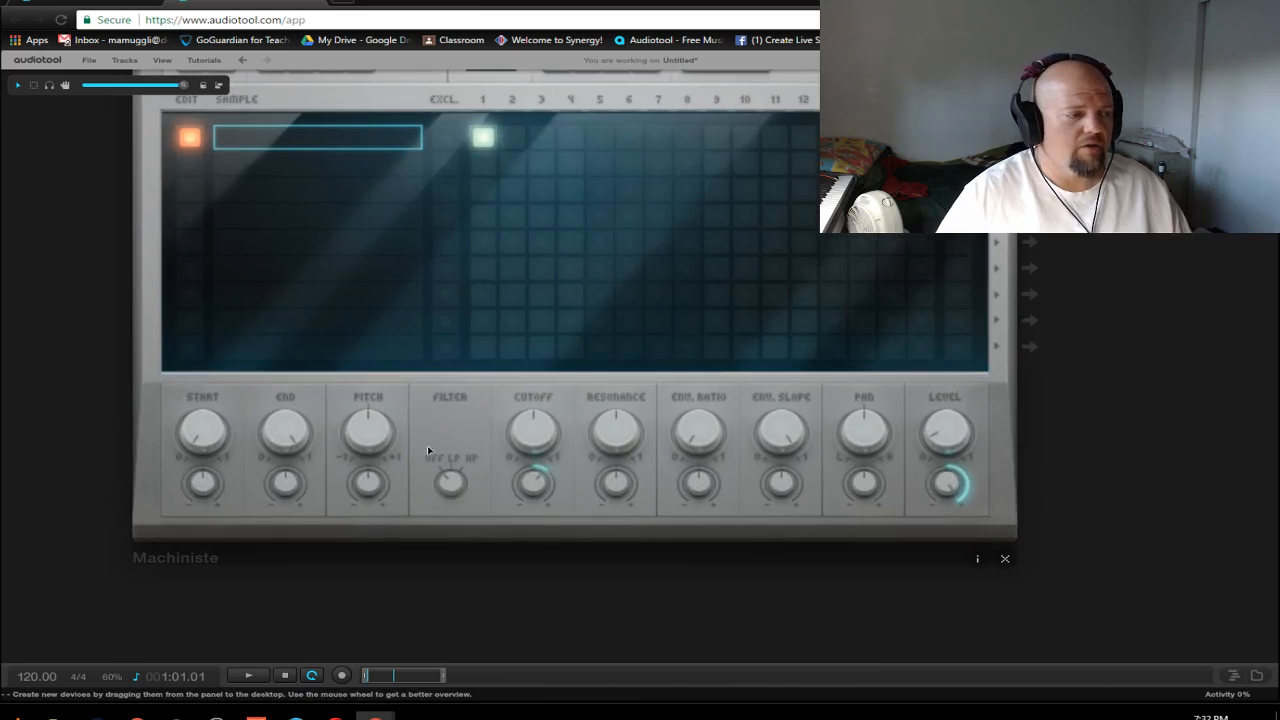
pyautogui.moveTo(366, 456)
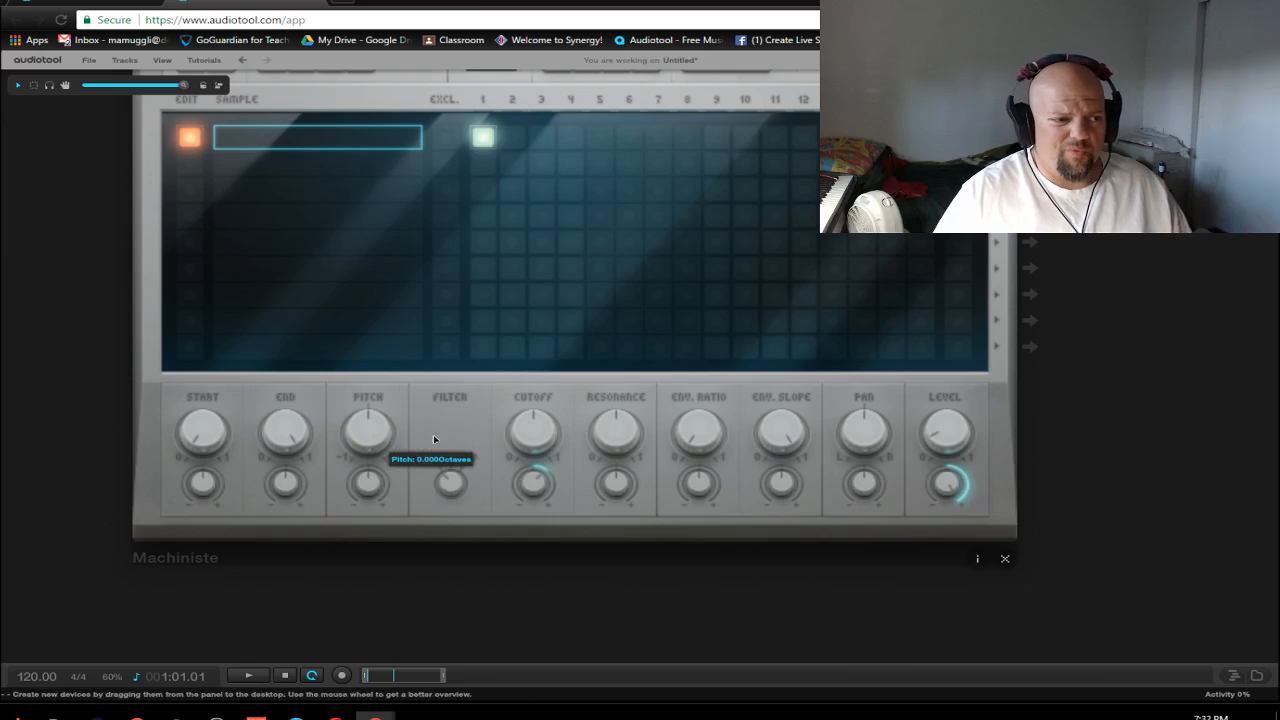
pyautogui.moveTo(952, 436)
pyautogui.moveTo(950, 501)
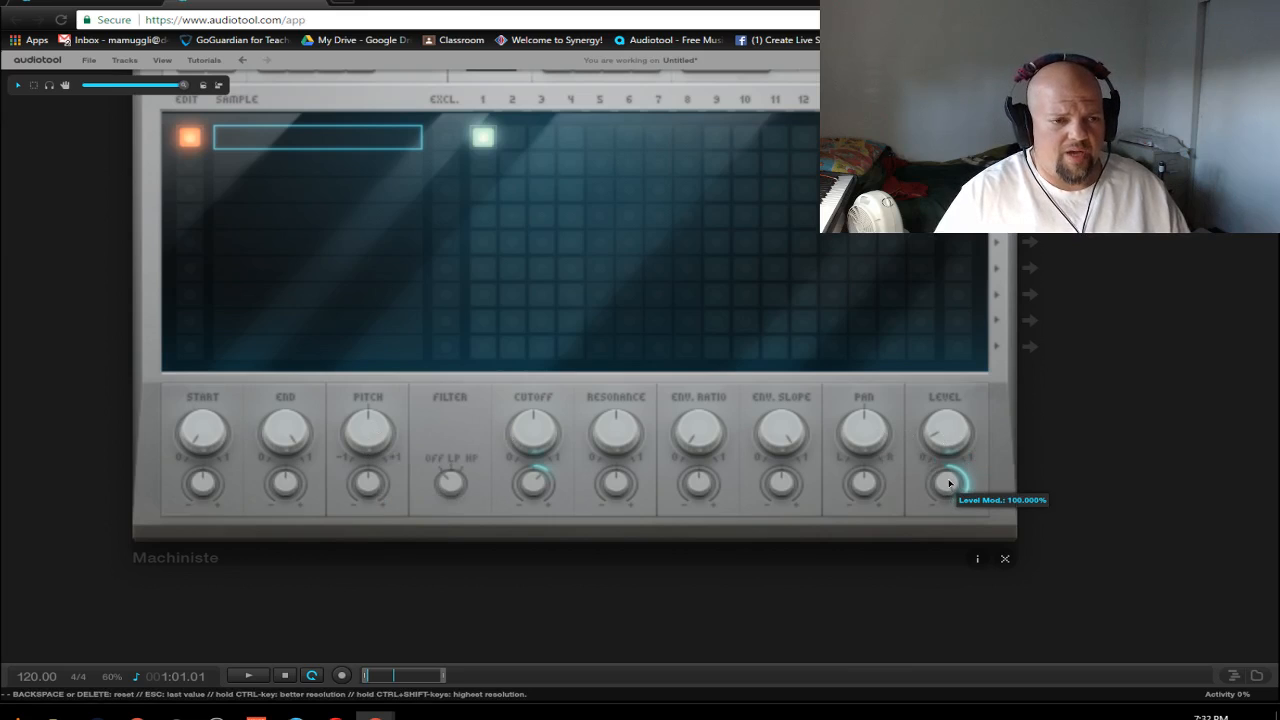
pyautogui.moveTo(483, 141)
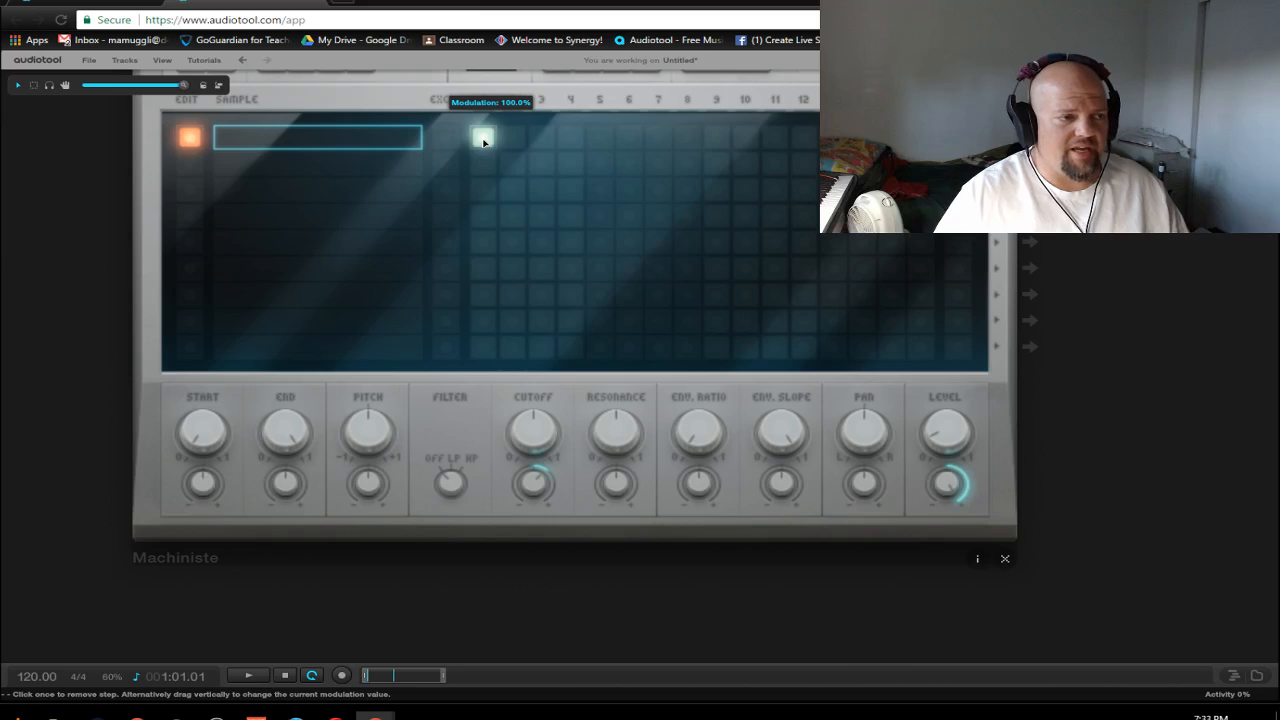
pyautogui.press('ctrl')
pyautogui.press('ctrl')
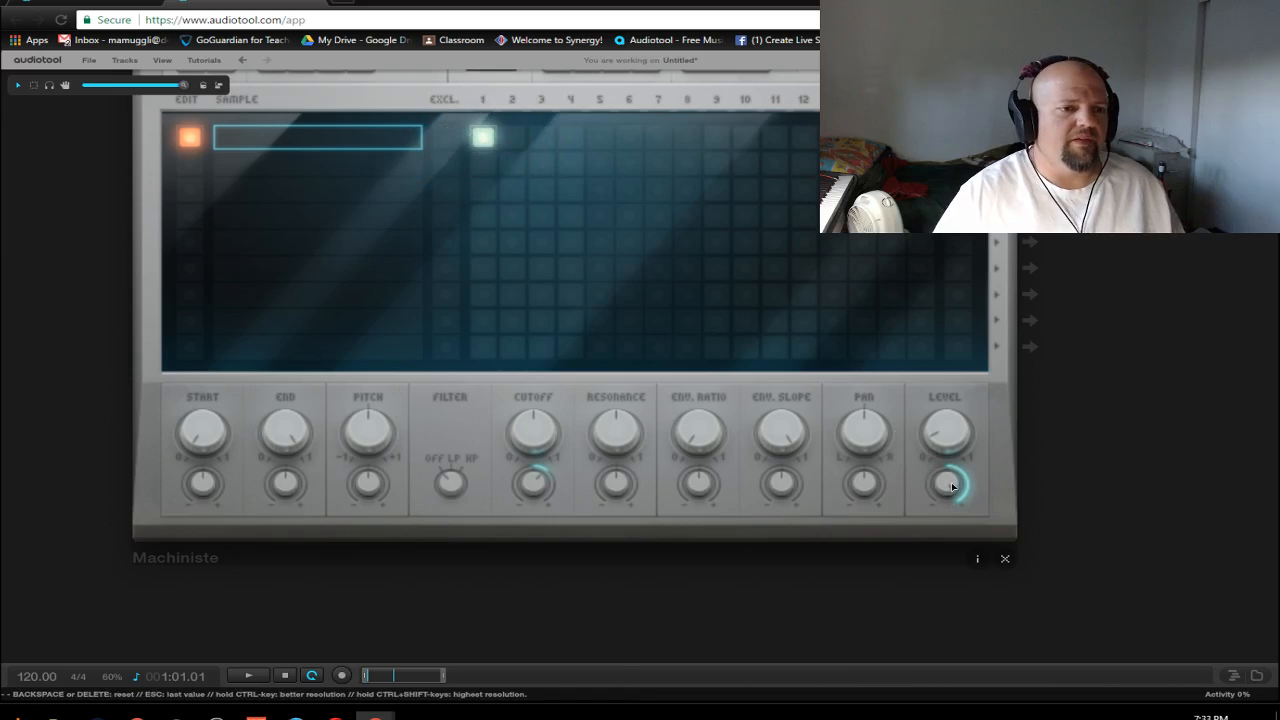
pyautogui.press('ctrl')
pyautogui.press('ctrl')
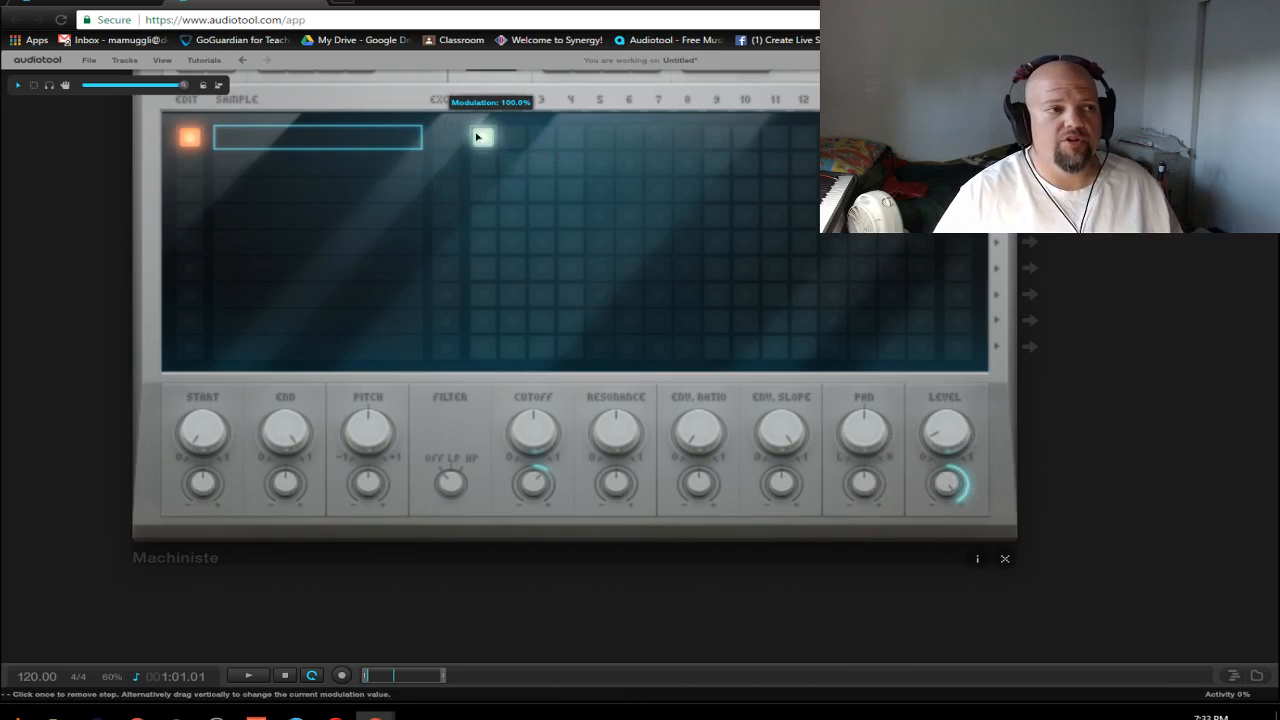
# Step: Lower step 1's modulation in the first channel and add steps 2 to 5 with gradually rising modulation, up to 90% on step 5
pyautogui.moveTo(486, 135); pyautogui.dragTo(483, 283)
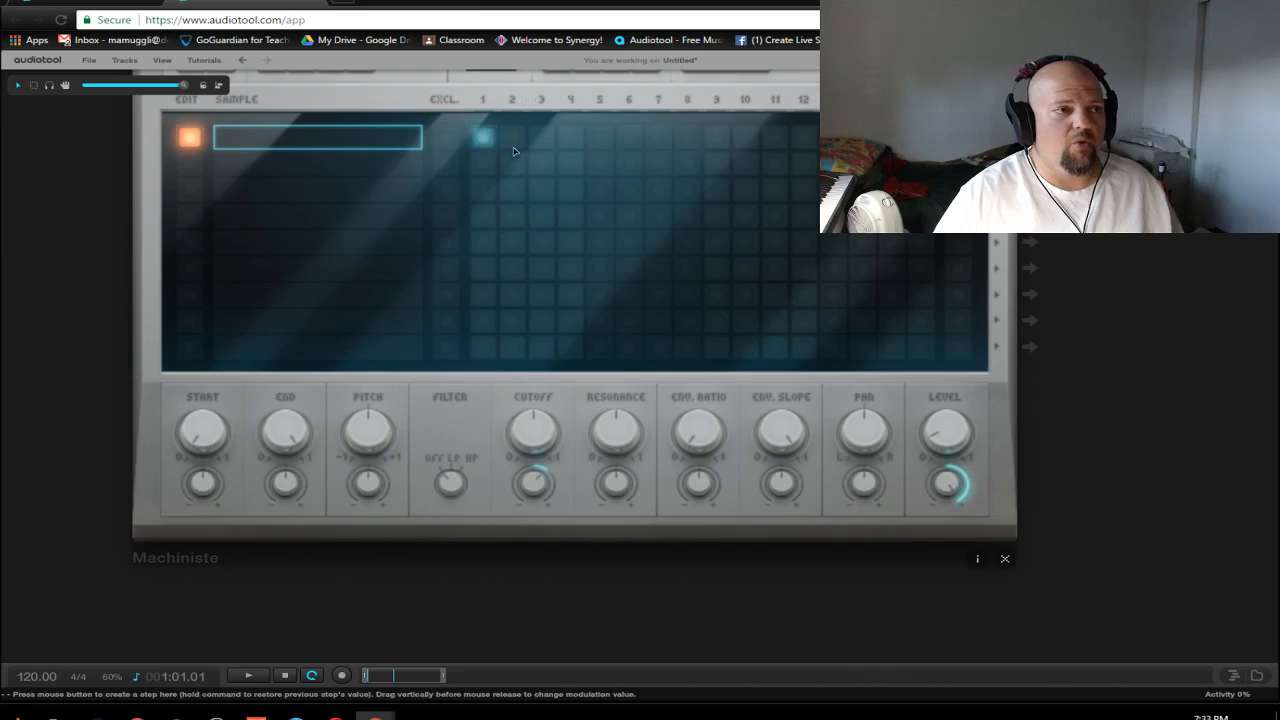
pyautogui.moveTo(516, 141); pyautogui.dragTo(543, 234)
pyautogui.moveTo(571, 139); pyautogui.dragTo(601, 139)
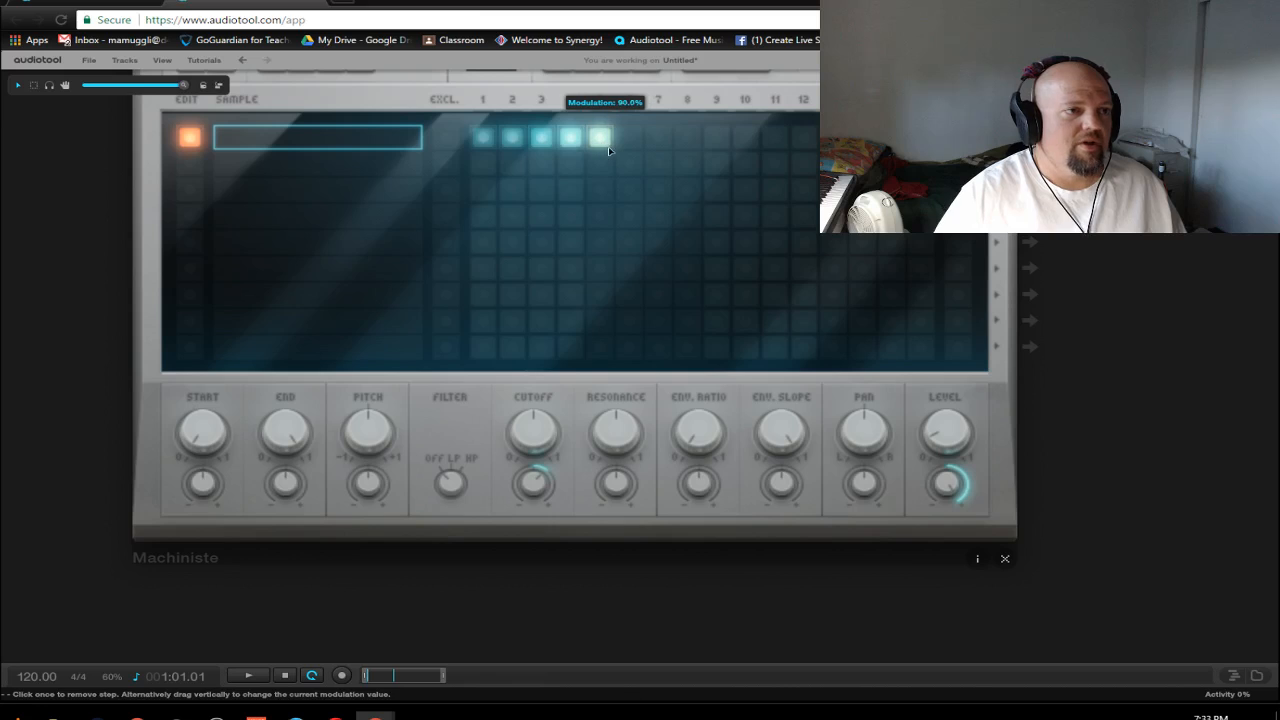
pyautogui.moveTo(567, 142); pyautogui.dragTo(567, 167)
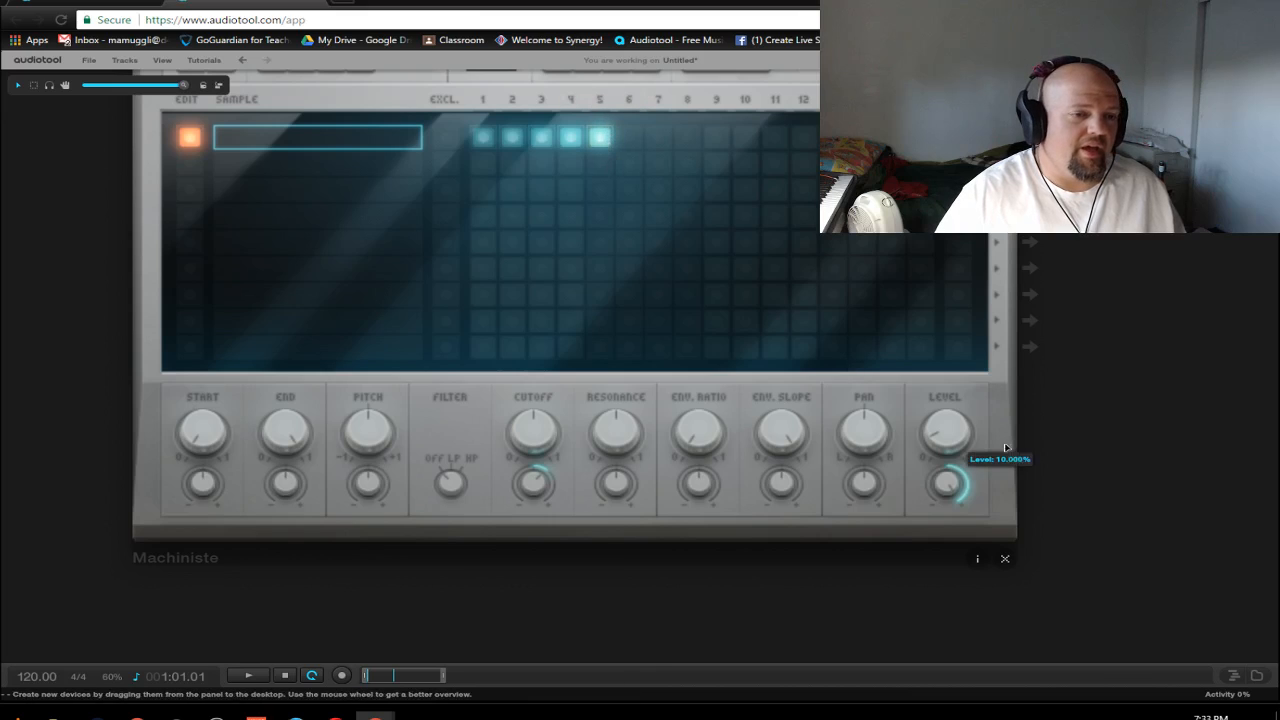
# Step: Reduce the first channel's level modulation to its neutral centre, and try out the resonance modulation and filter mode controls
pyautogui.moveTo(953, 470); pyautogui.dragTo(938, 640)
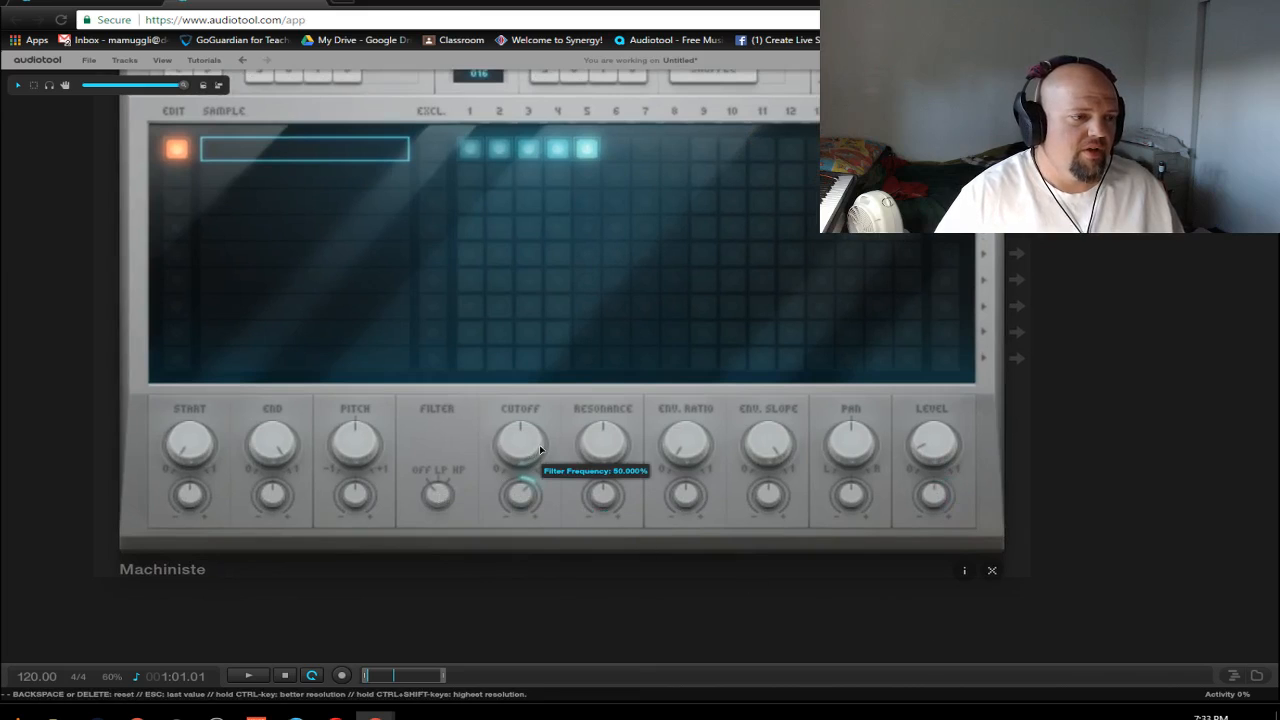
pyautogui.moveTo(603, 498)
pyautogui.mouseDown()
pyautogui.moveTo(614, 470)
pyautogui.moveTo(618, 503)
pyautogui.mouseUp()
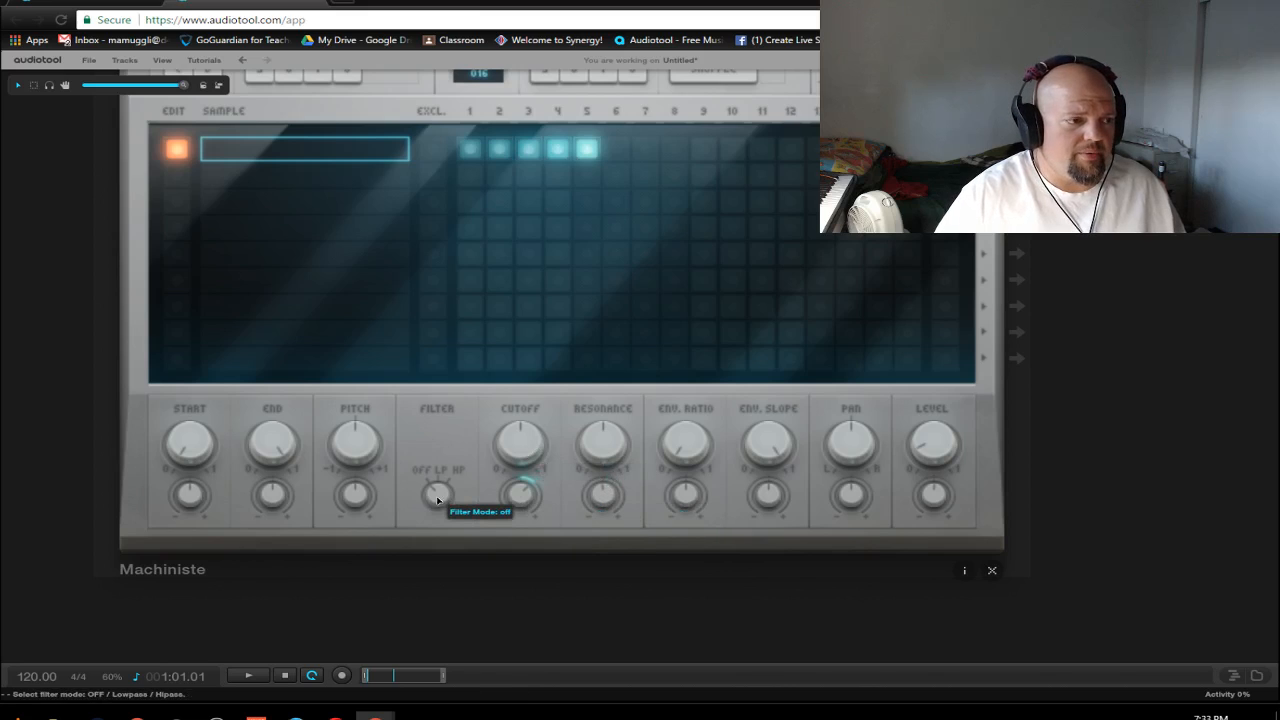
pyautogui.moveTo(440, 494); pyautogui.dragTo(445, 481)
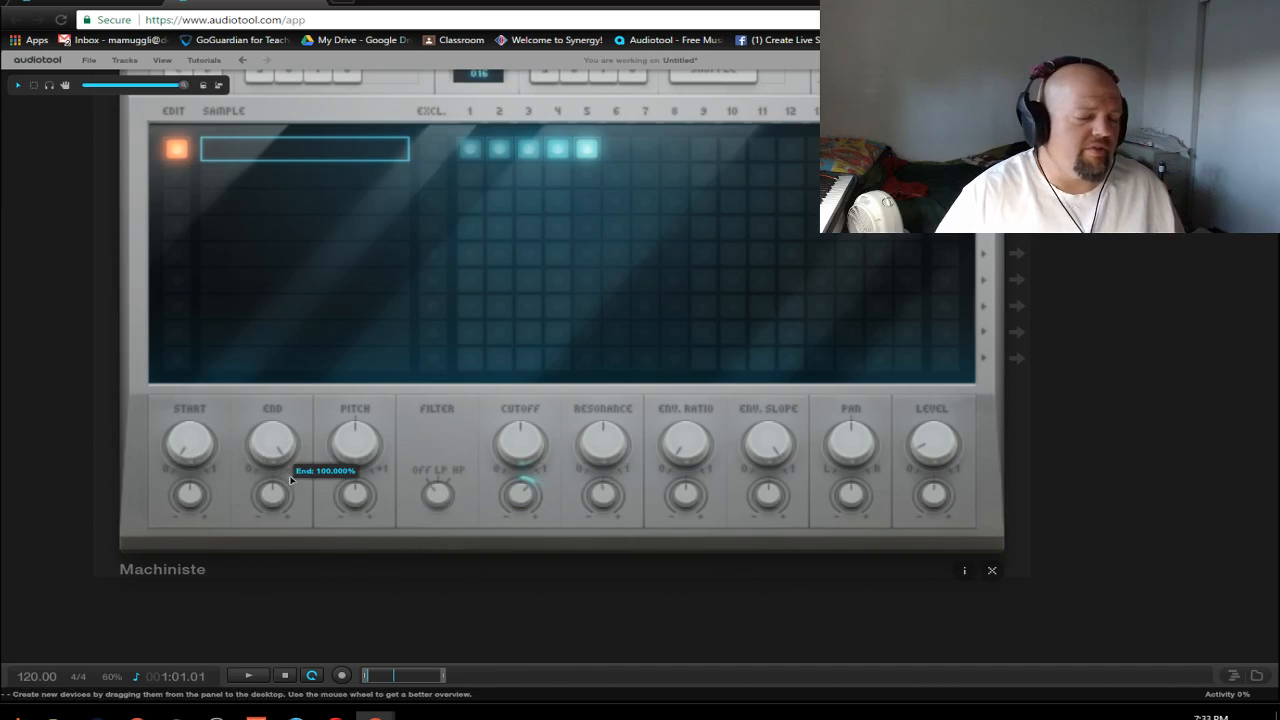
# Step: Remove the note on step 5 of the first channel and try out the envelope ratio modulation control
pyautogui.click(586, 148)
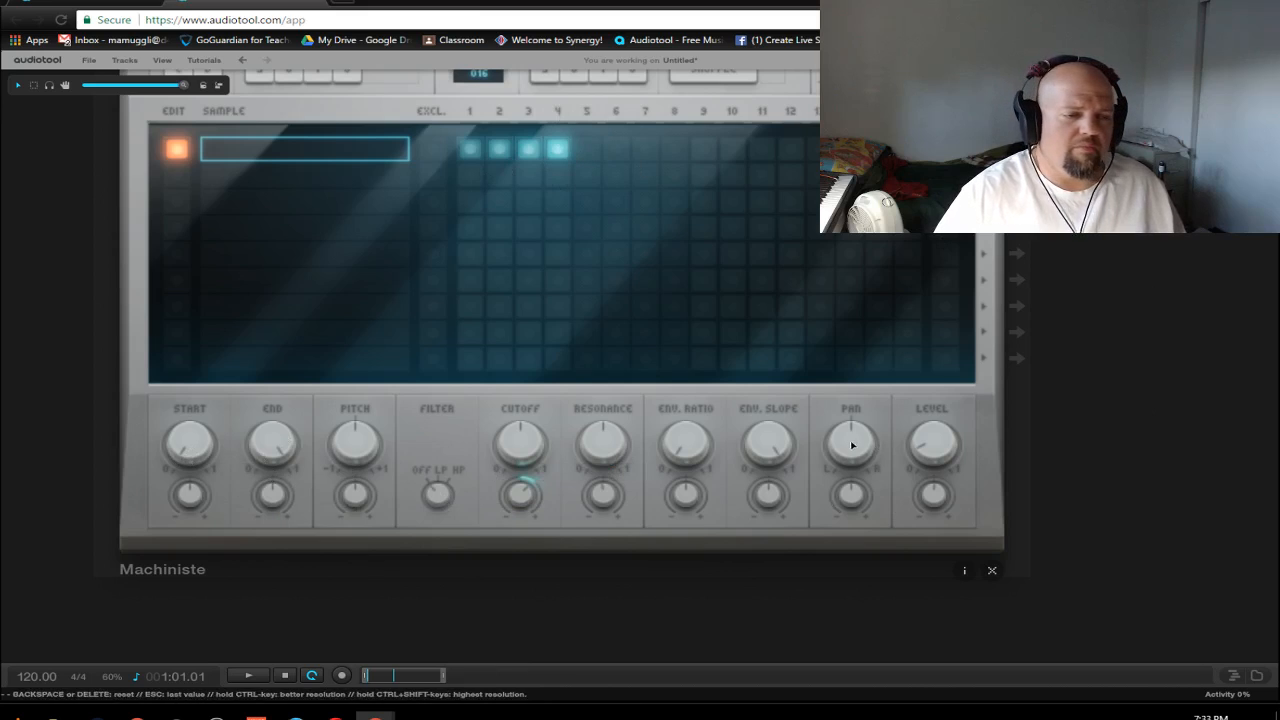
pyautogui.moveTo(1171, 299); pyautogui.dragTo(1222, 393)
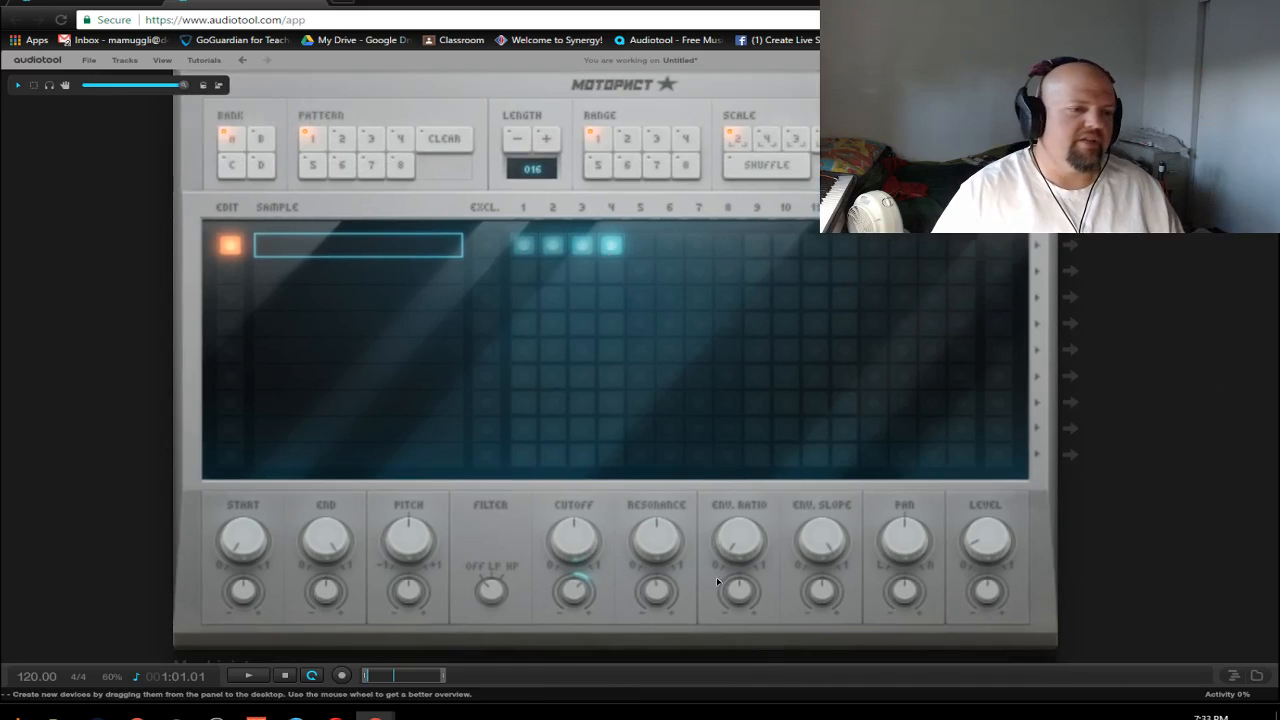
pyautogui.moveTo(738, 591); pyautogui.dragTo(780, 602)
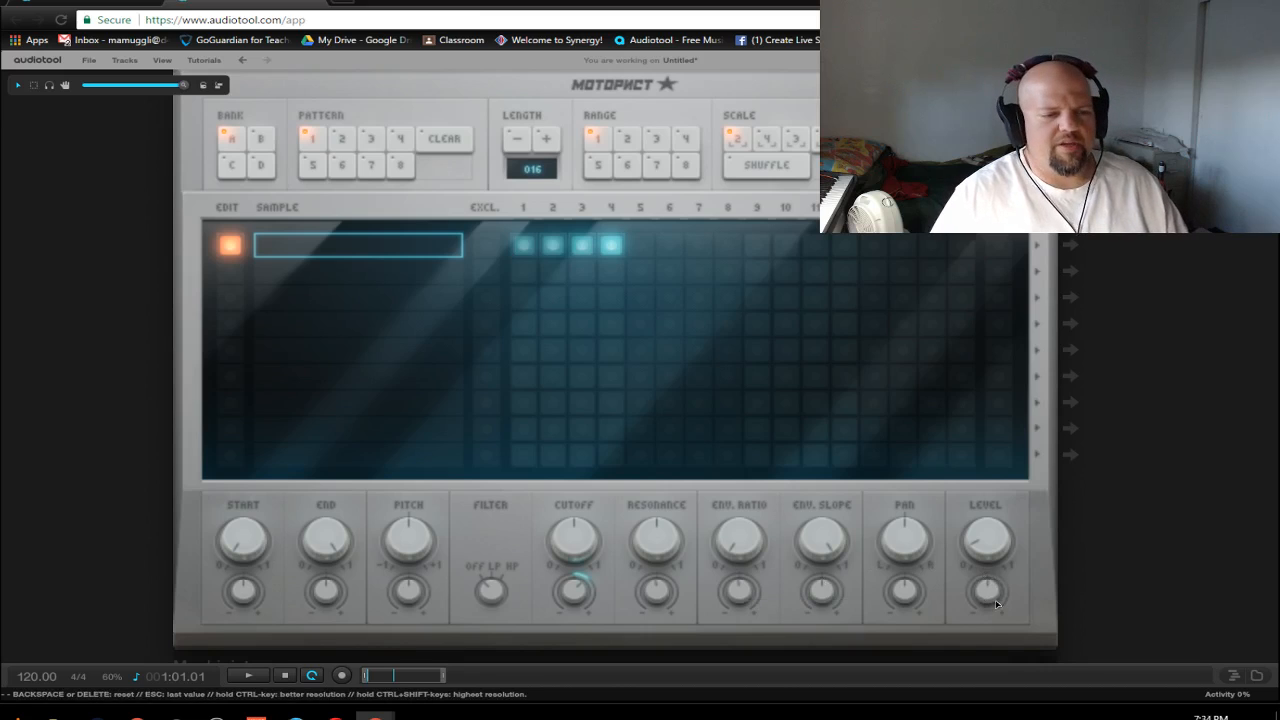
# Step: Raise the first channel's level modulation to 84% and add a note on step 5 again
pyautogui.moveTo(994, 601); pyautogui.dragTo(993, 592)
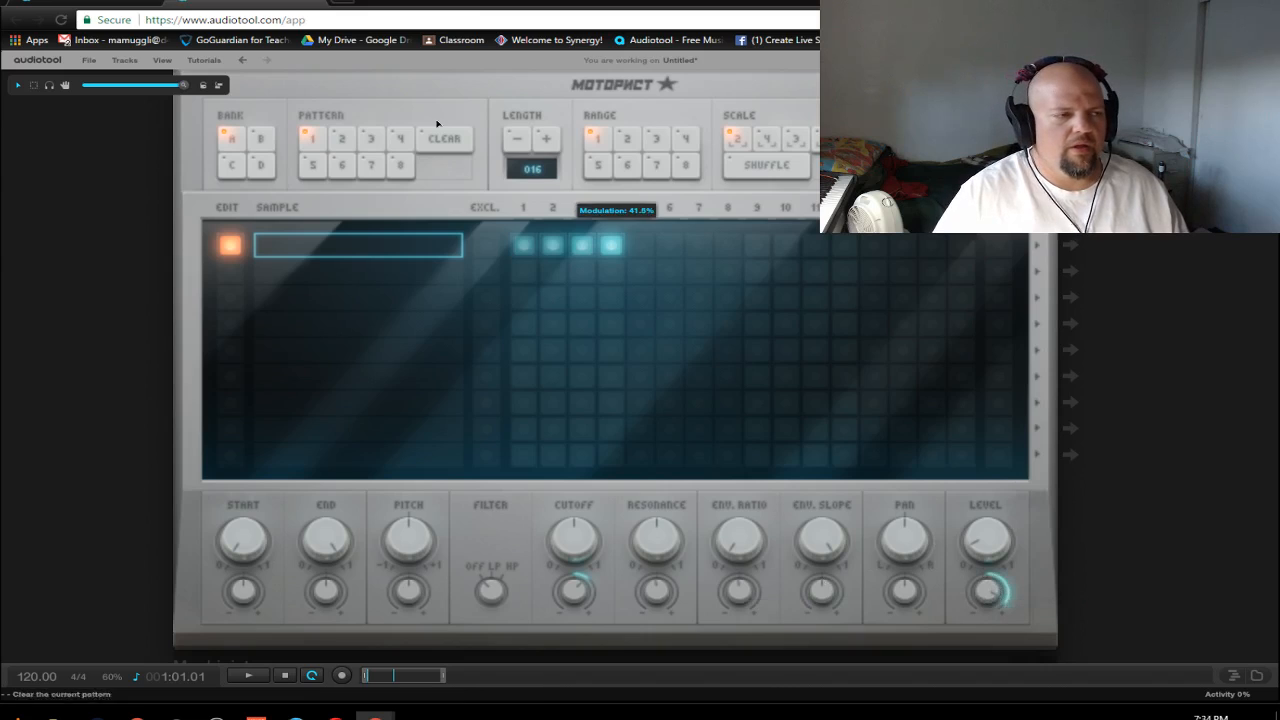
pyautogui.click(640, 247)
pyautogui.moveTo(989, 588)
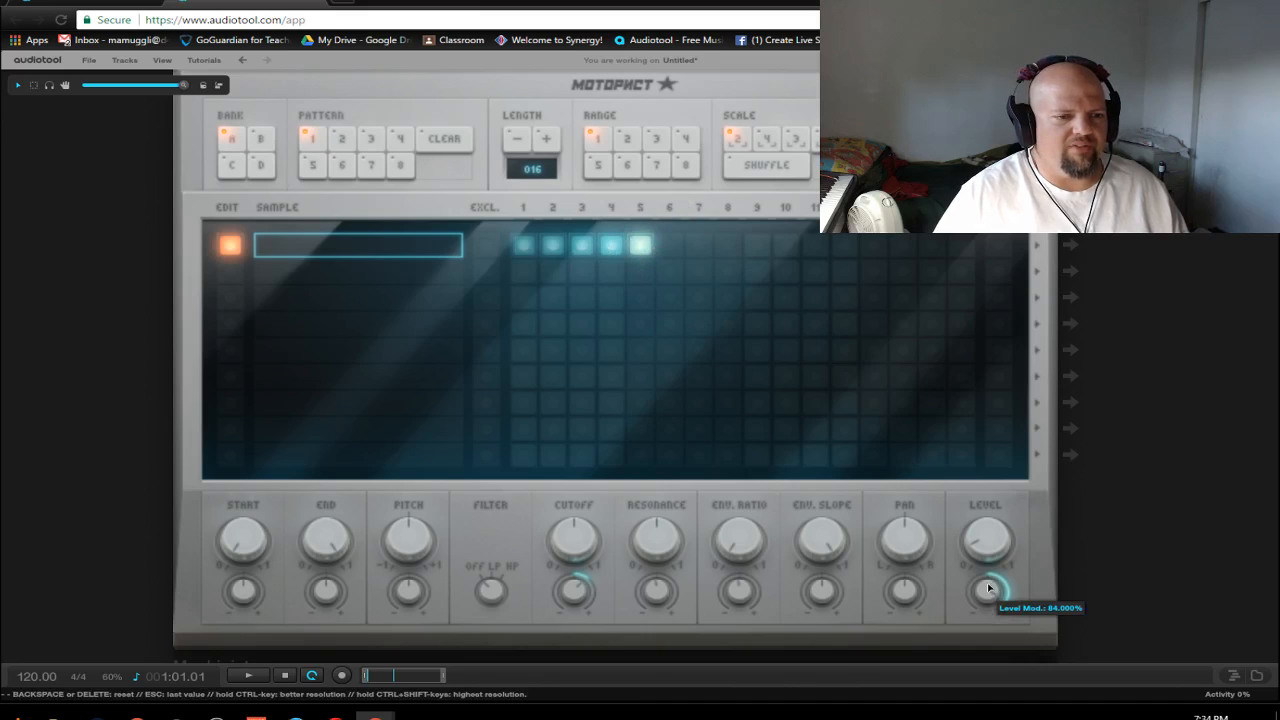
# Step: Try negative level modulation on the first channel, down to -66.5%, and return it to the neutral centre
pyautogui.moveTo(986, 589); pyautogui.dragTo(986, 640)
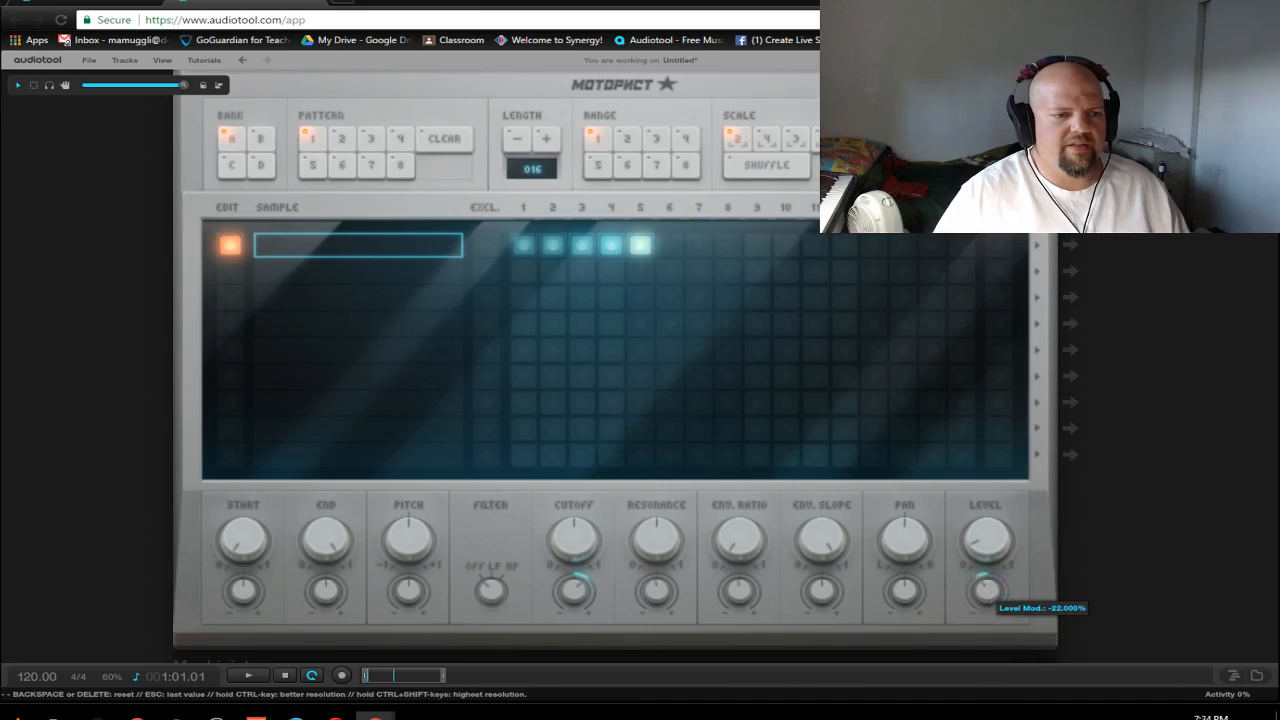
pyautogui.moveTo(990, 586); pyautogui.dragTo(1002, 650)
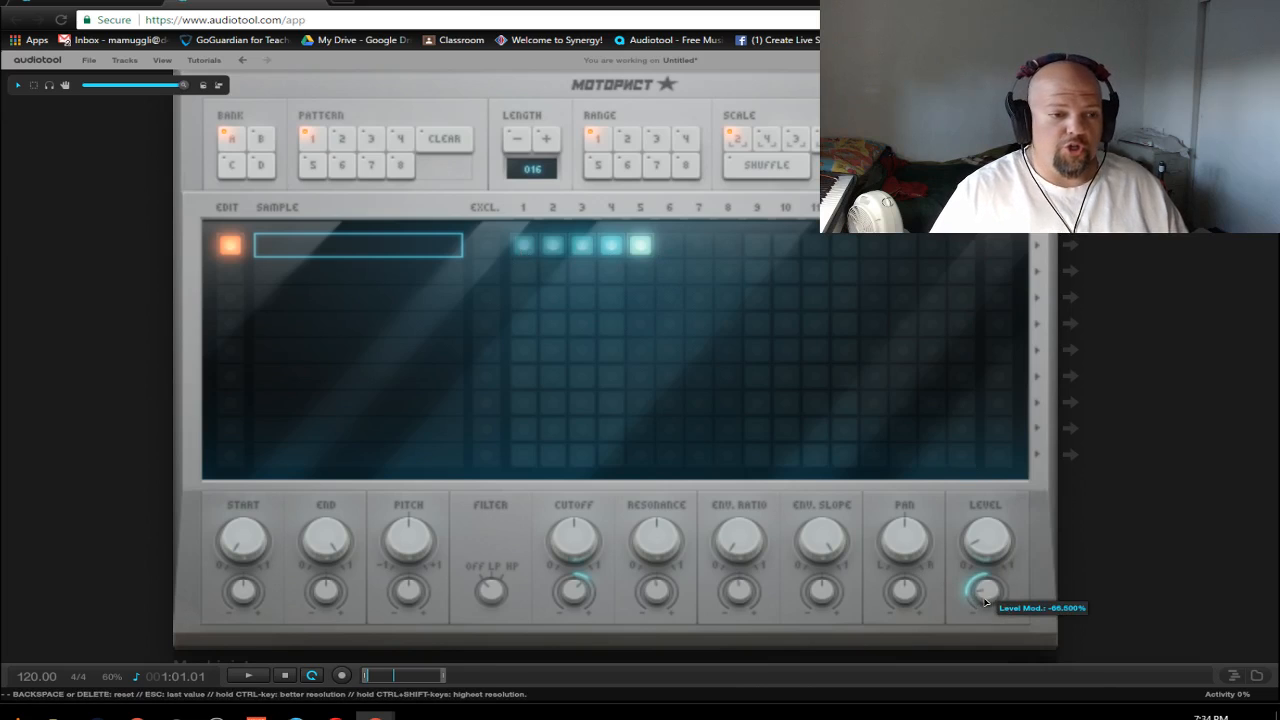
pyautogui.moveTo(986, 593); pyautogui.dragTo(1024, 496)
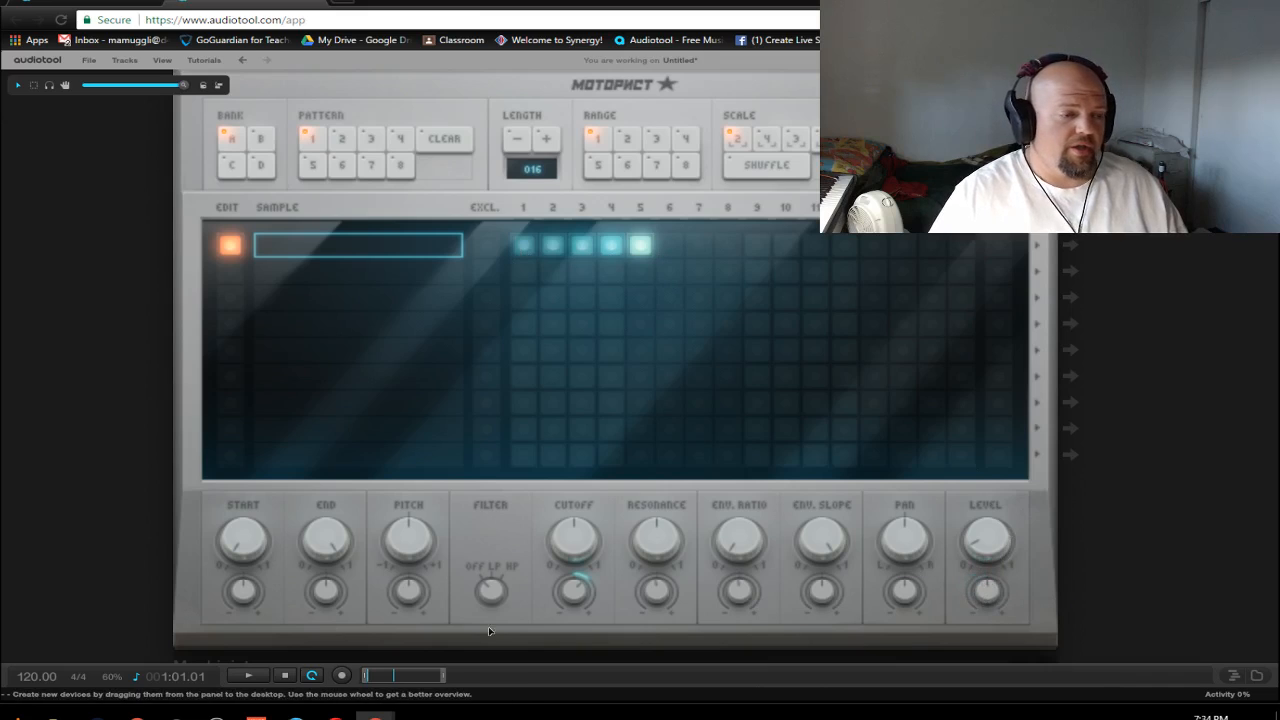
# Step: Raise the first channel's level modulation to 100% and try a cutoff modulation of -61% before resetting it
pyautogui.moveTo(578, 591)
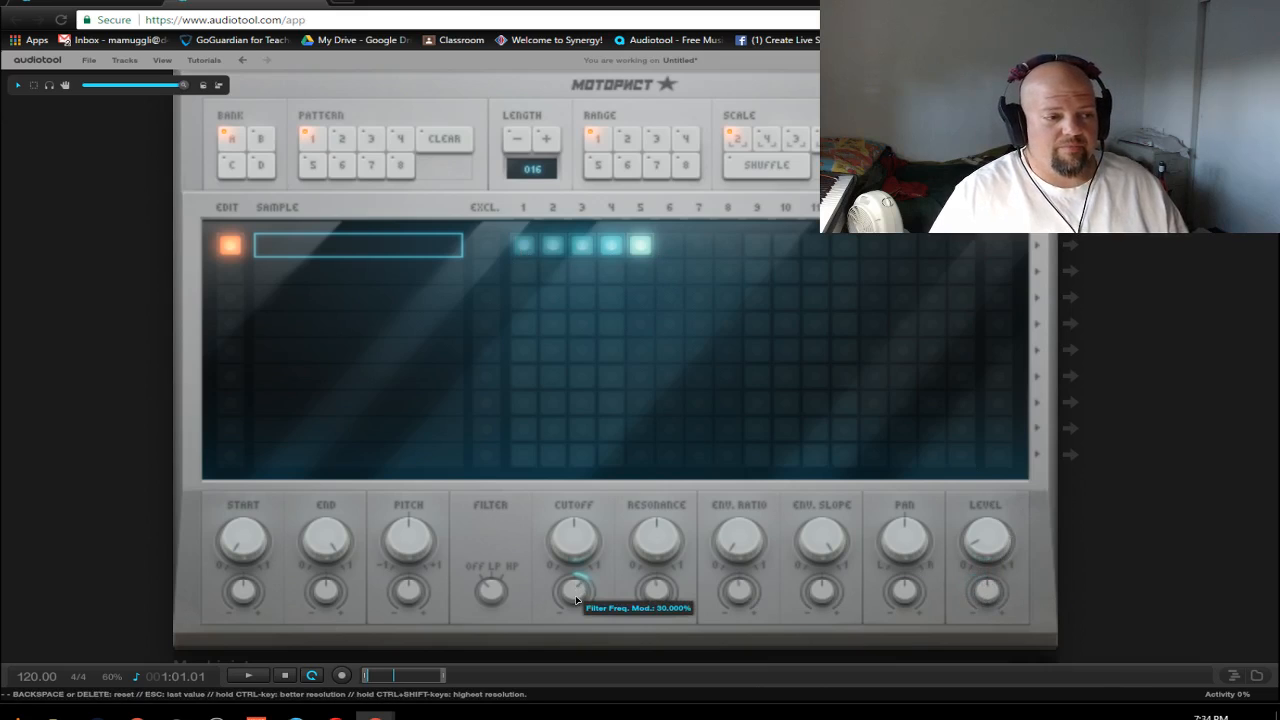
pyautogui.moveTo(576, 589); pyautogui.dragTo(584, 718)
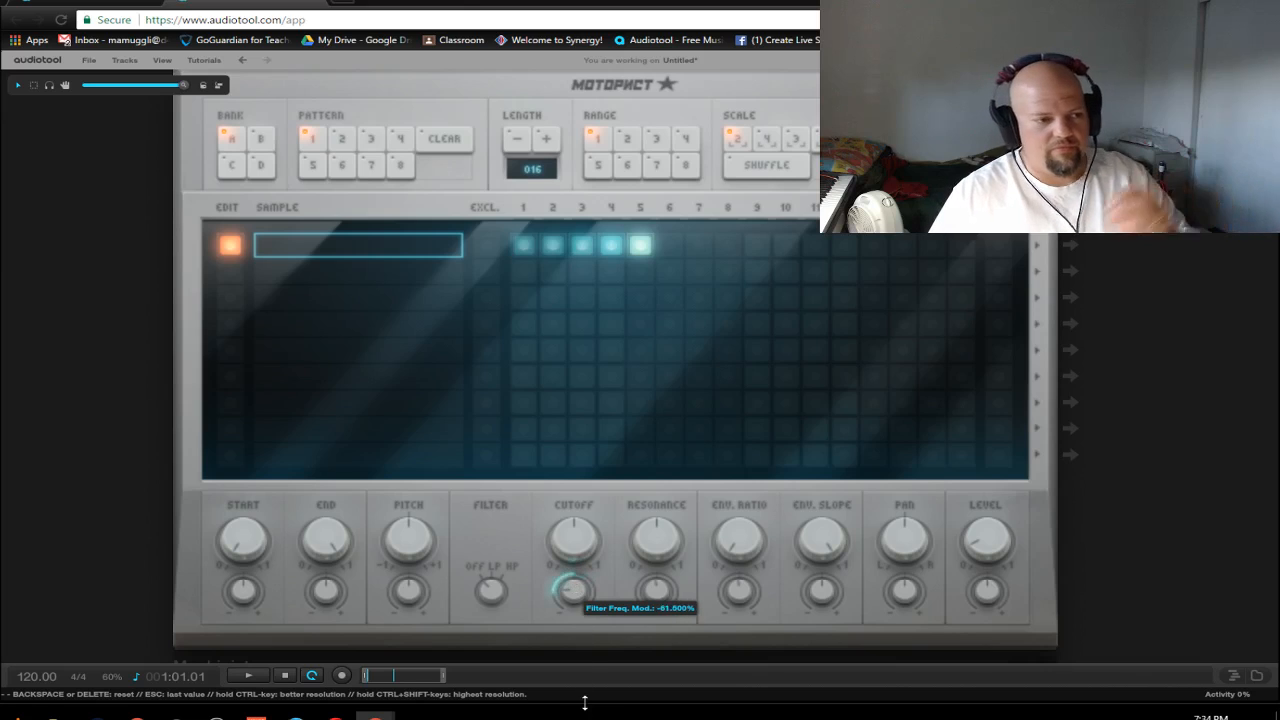
pyautogui.moveTo(987, 591); pyautogui.dragTo(1016, 489)
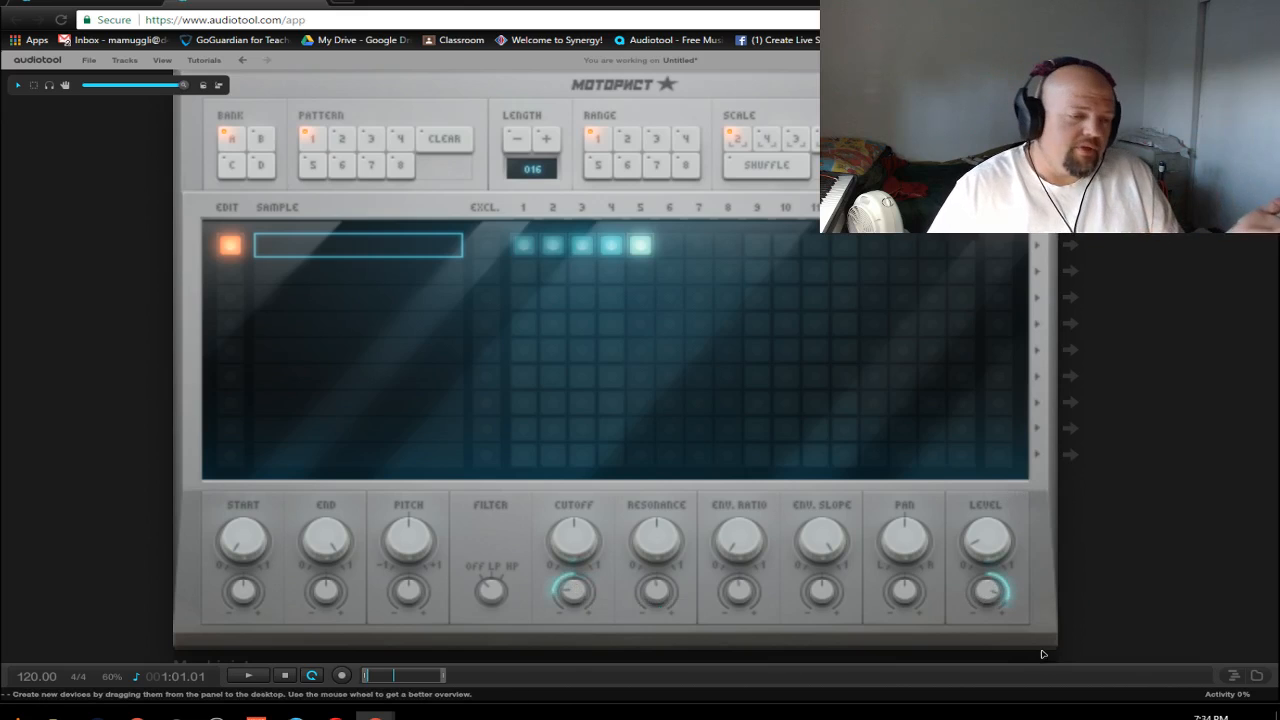
pyautogui.doubleClick(574, 592)
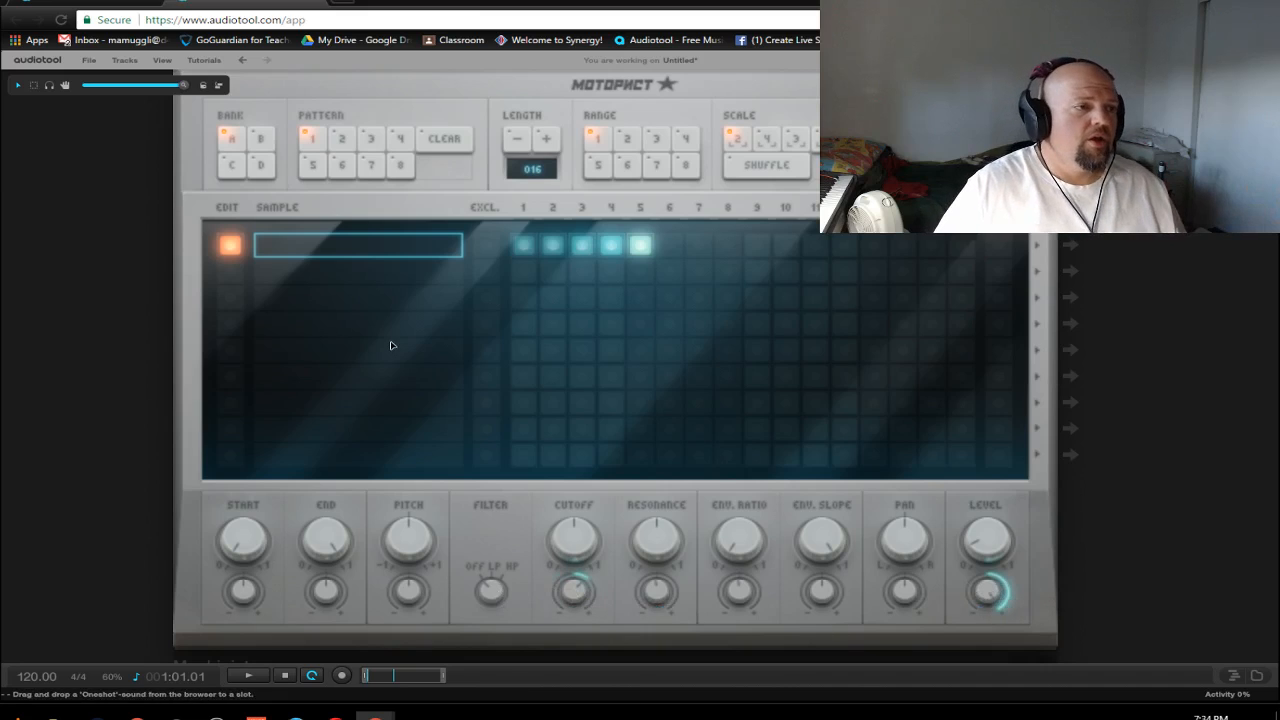
# Step: Clear all the notes from the current pattern
pyautogui.scroll(-1, 975, 250)
pyautogui.scroll(1, 1180, 285)
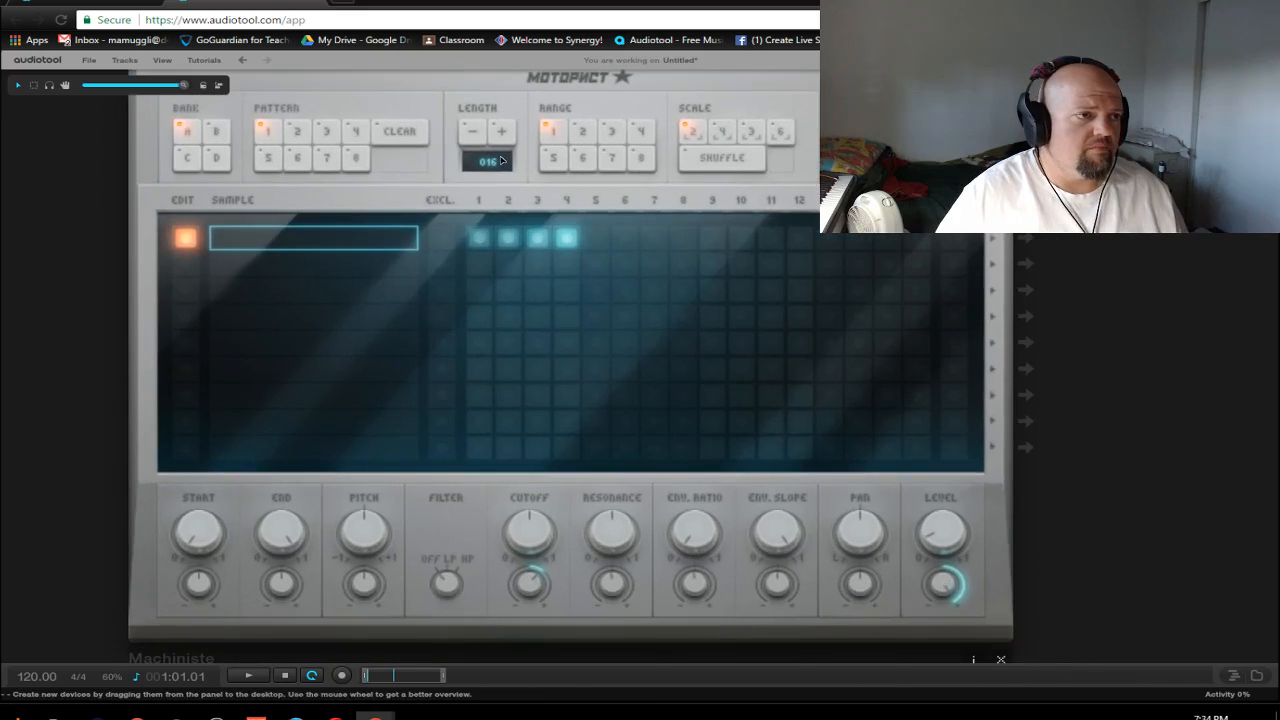
pyautogui.click(405, 132)
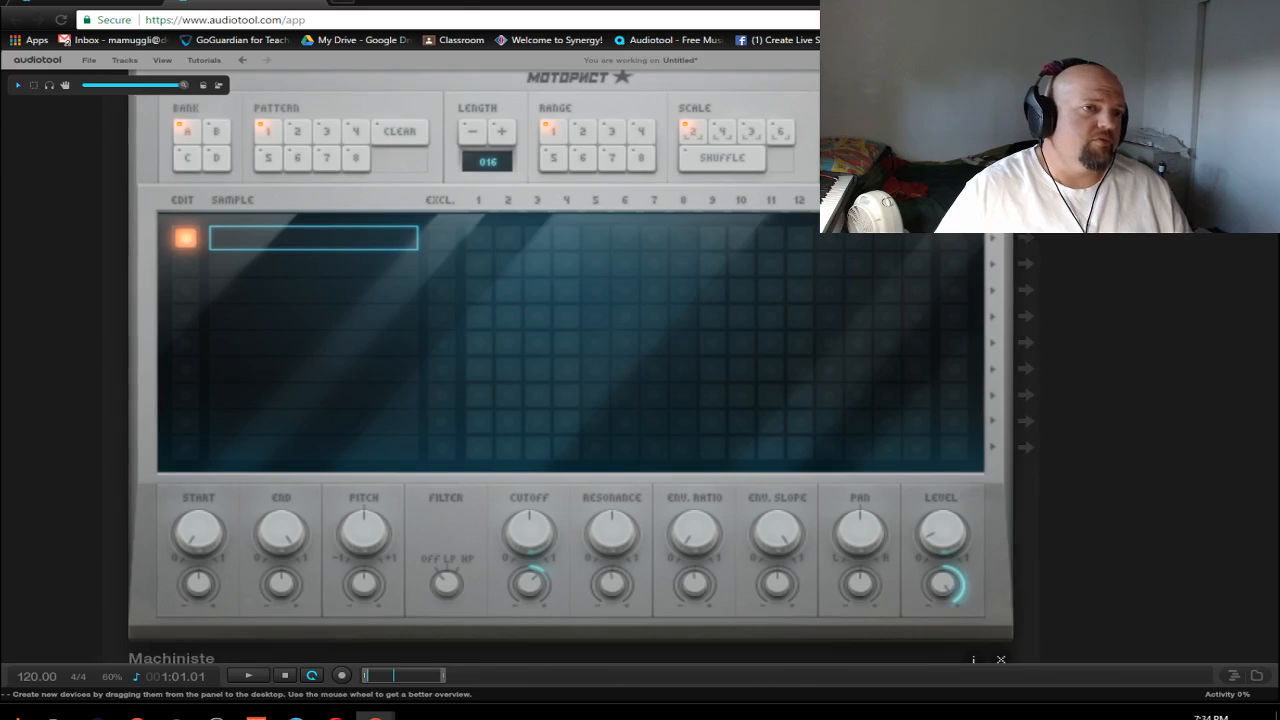
# Step: Connect the Machiniste's main output to channel 1 of the mixer and turn up the Machiniste's volume
pyautogui.moveTo(1120, 450); pyautogui.dragTo(1029, 453)
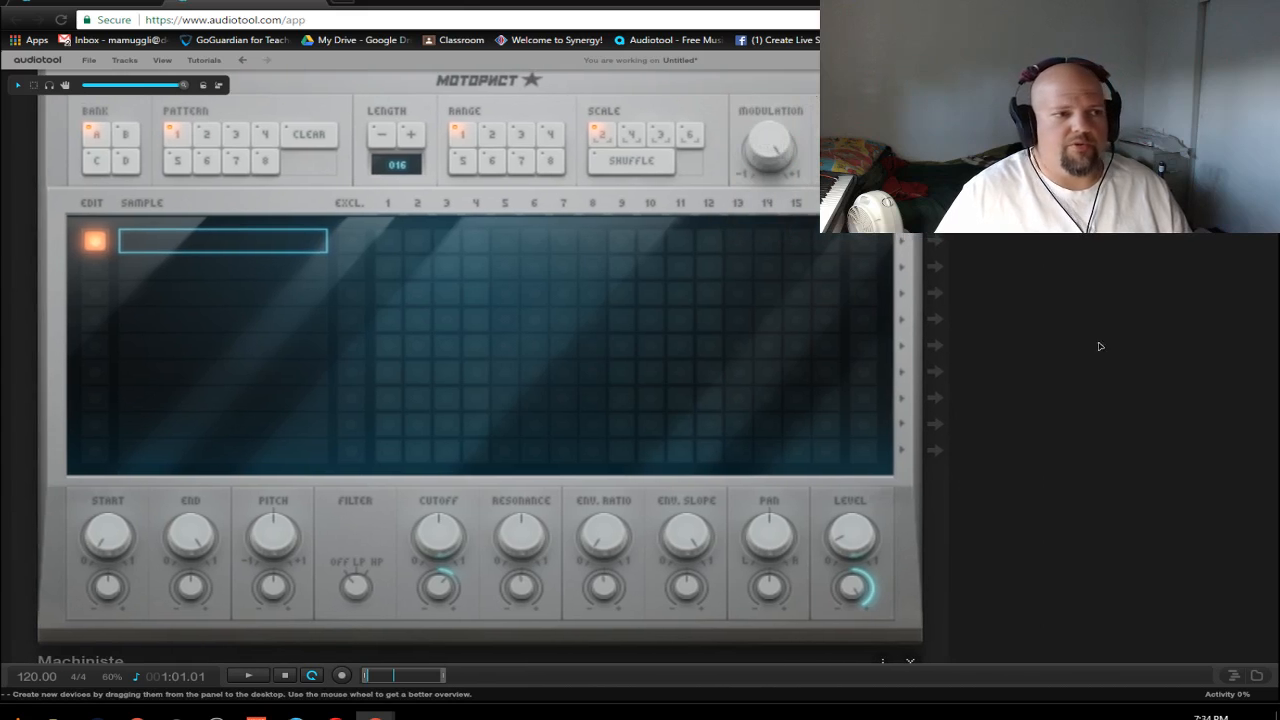
pyautogui.scroll(-3, 1013, 352)
pyautogui.moveTo(1013, 354); pyautogui.dragTo(557, 383)
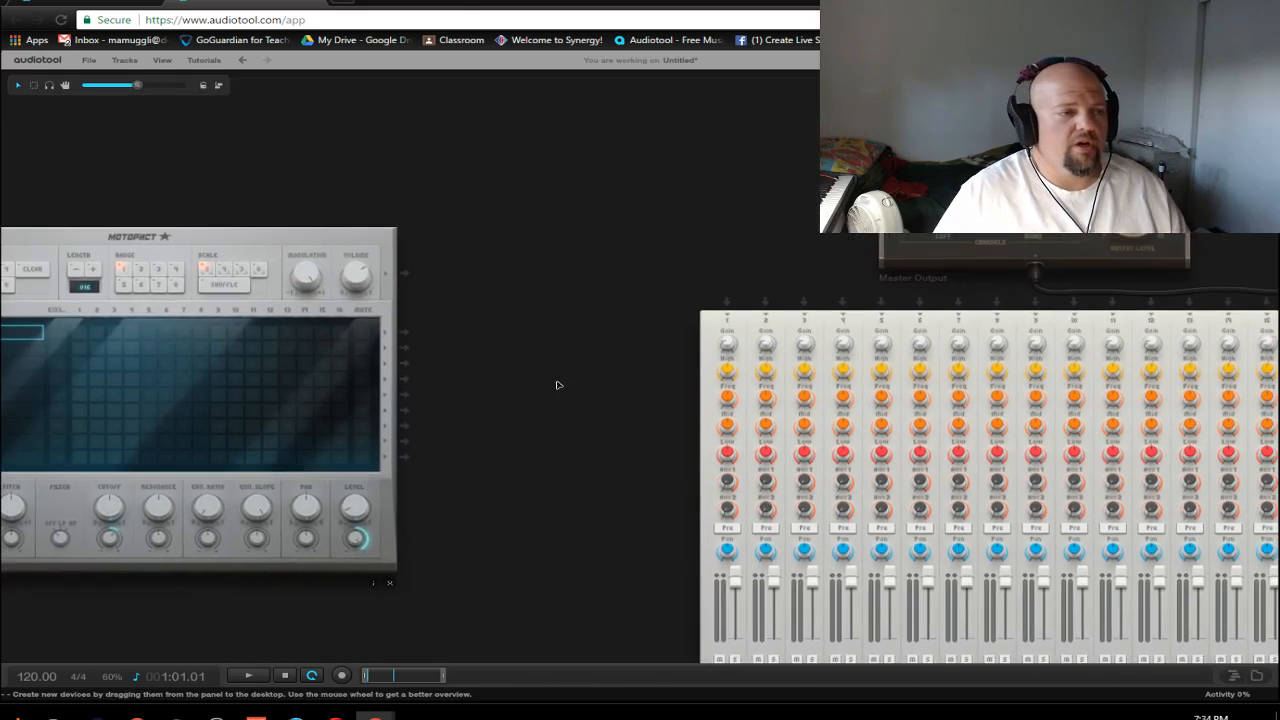
pyautogui.moveTo(410, 278); pyautogui.dragTo(727, 300)
pyautogui.moveTo(627, 430); pyautogui.dragTo(949, 457)
pyautogui.scroll(5, 702, 341)
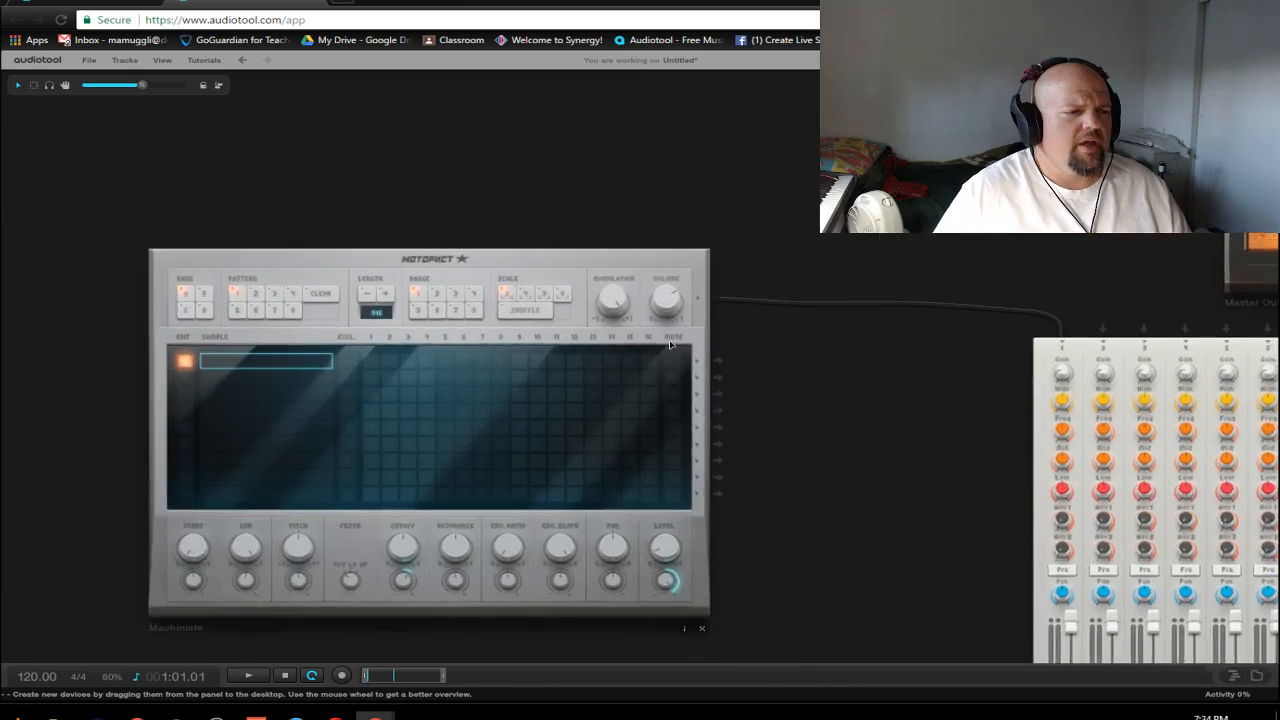
pyautogui.moveTo(678, 277); pyautogui.dragTo(718, 131)
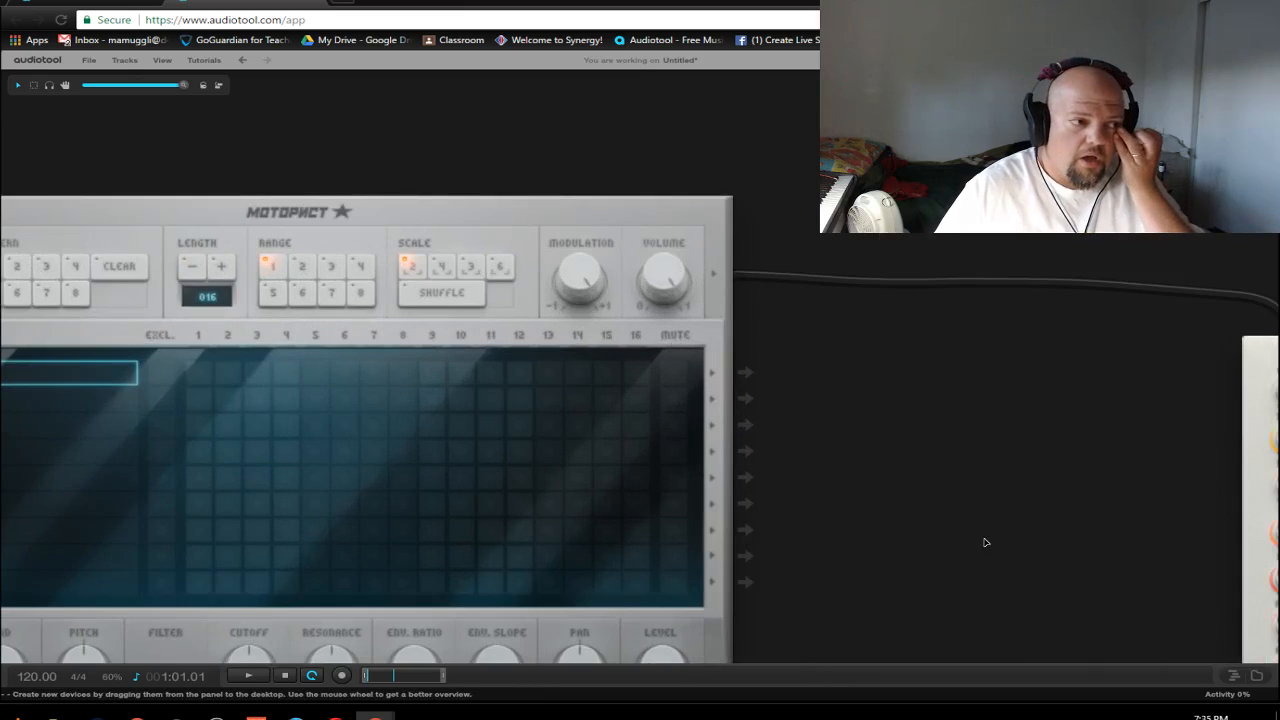
# Step: Open the device and sample browser and list the loop samples
pyautogui.scroll(-5, 906, 400)
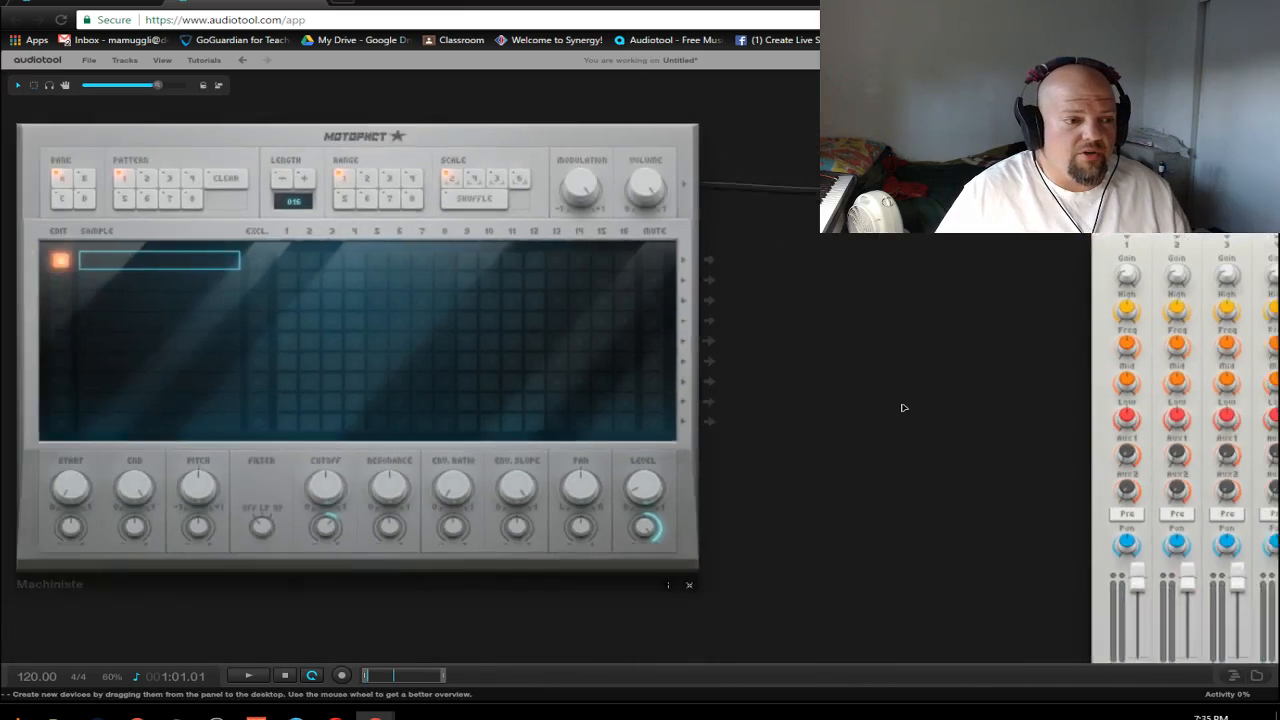
pyautogui.scroll(4, 851, 492)
pyautogui.scroll(-1, 798, 525)
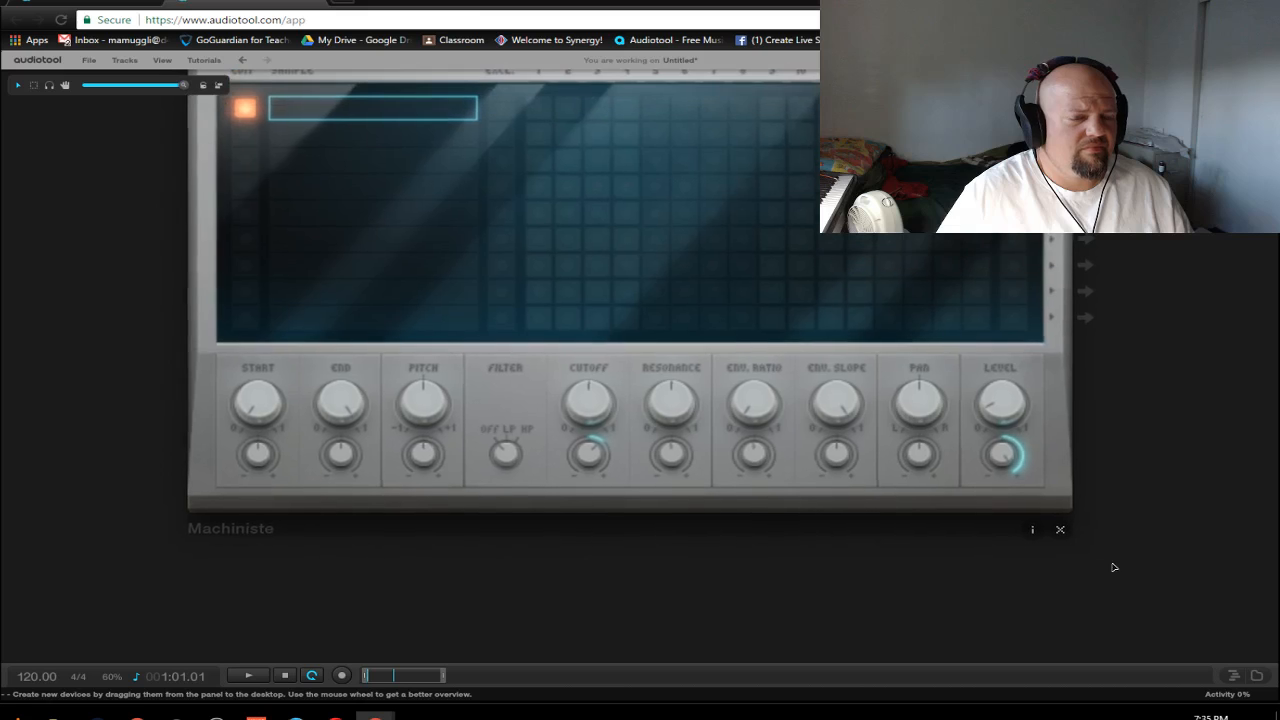
pyautogui.scroll(-3, 971, 543)
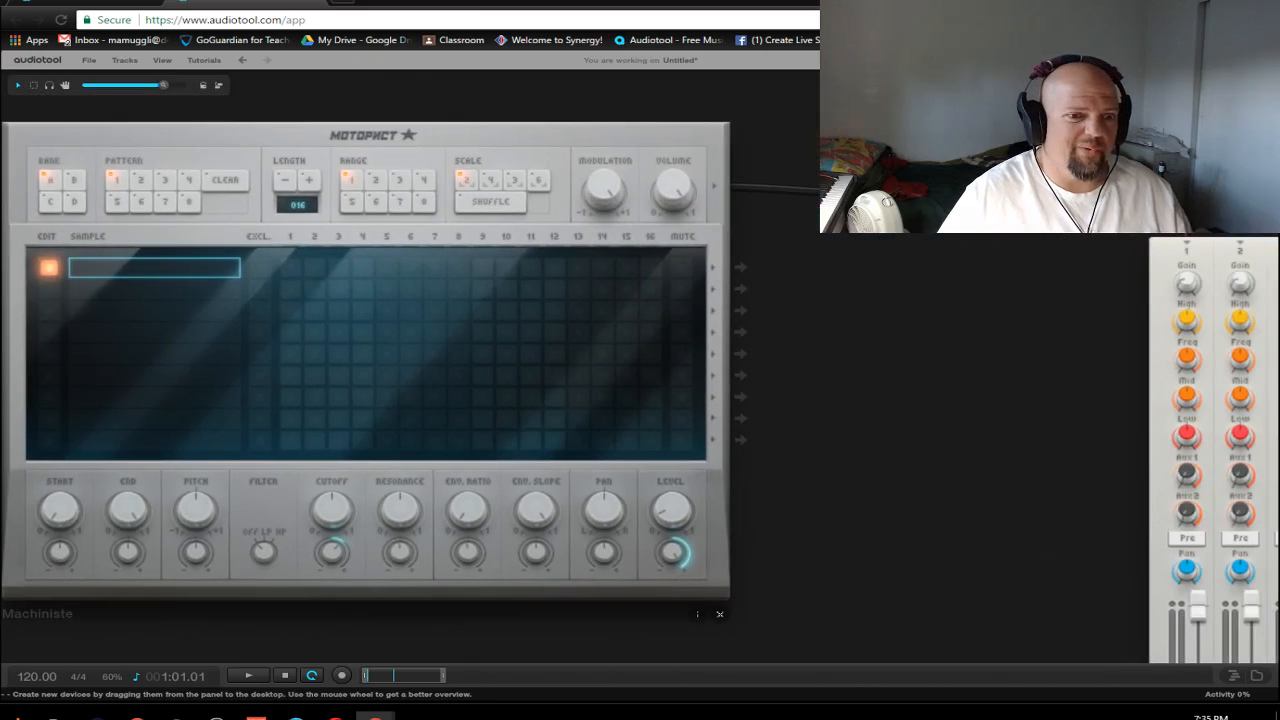
pyautogui.click(1257, 676)
pyautogui.moveTo(776, 438); pyautogui.dragTo(962, 463)
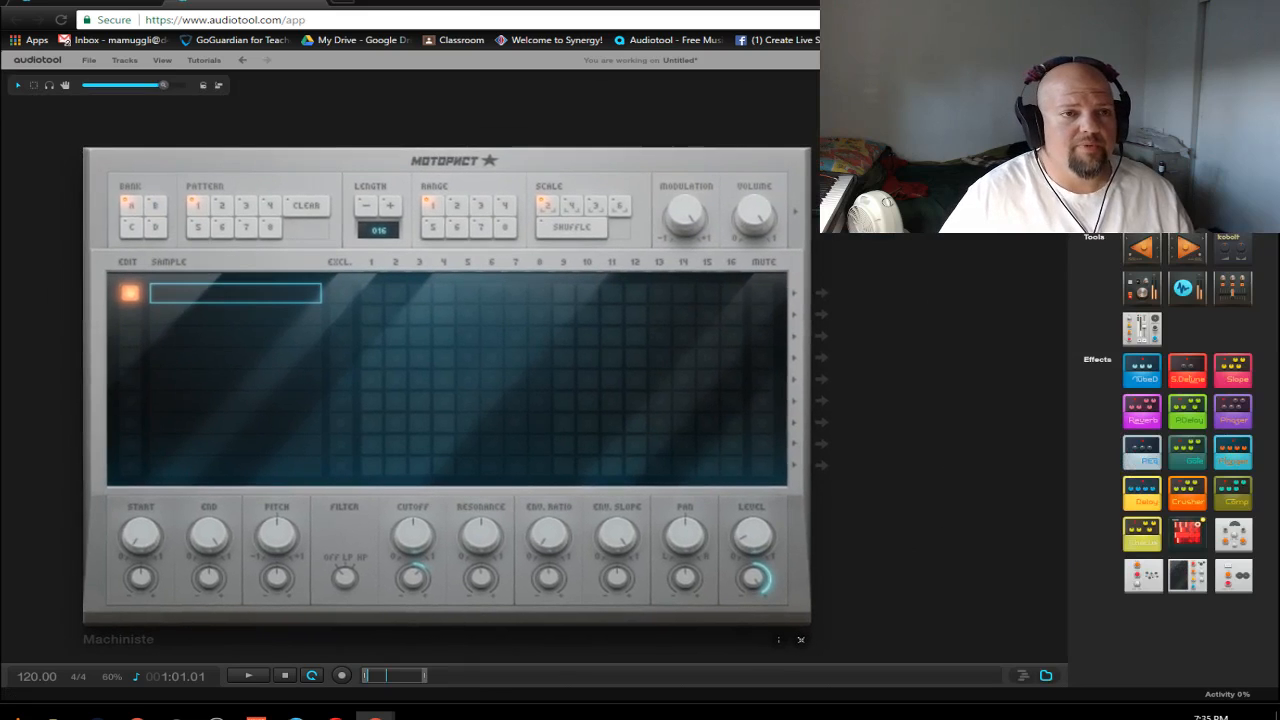
pyautogui.click(1150, 85)
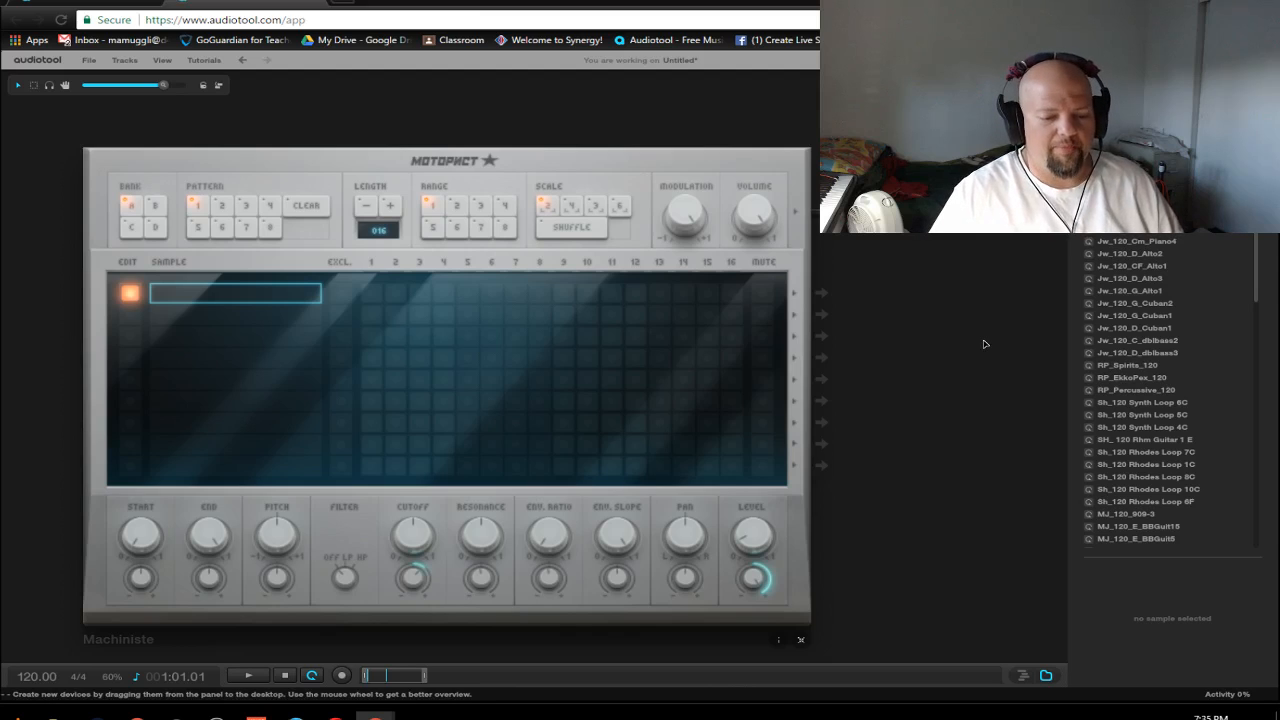
# Step: Browse the one-shot samples and return to the list of loop samples
pyautogui.scroll(-1, 982, 385)
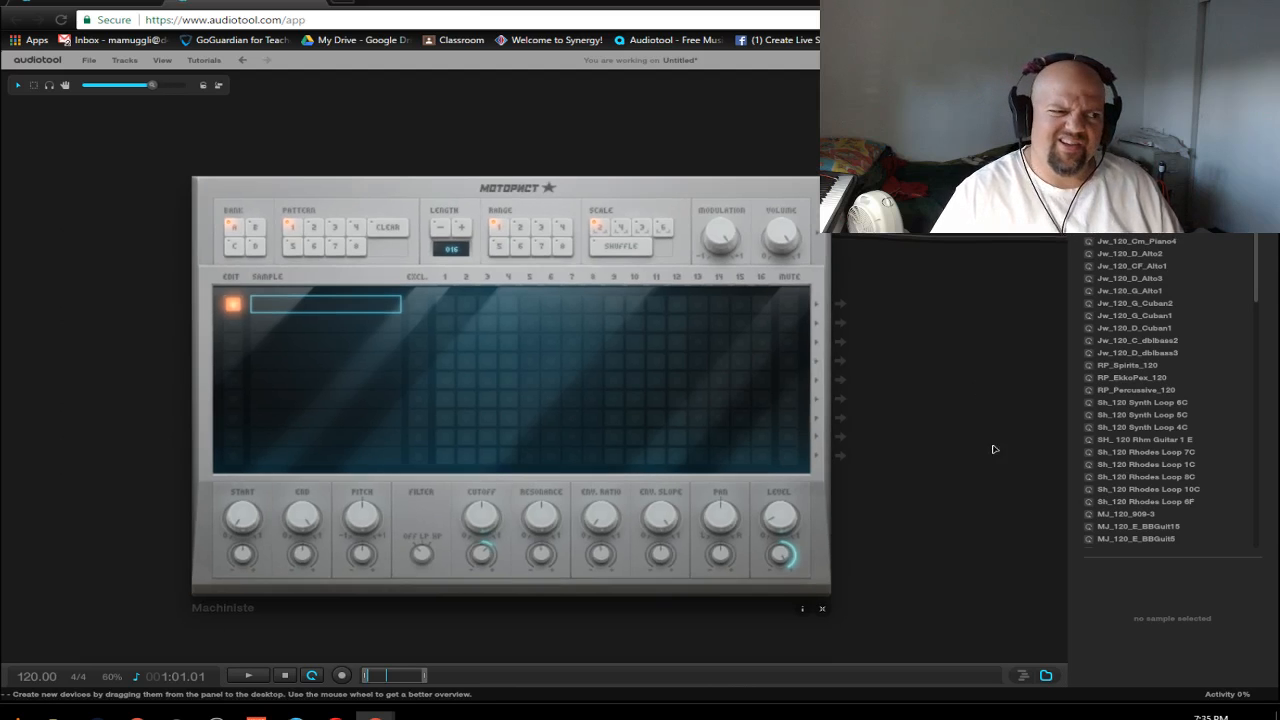
pyautogui.moveTo(1010, 516); pyautogui.dragTo(883, 546)
pyautogui.scroll(1, 877, 504)
pyautogui.moveTo(823, 491); pyautogui.dragTo(843, 486)
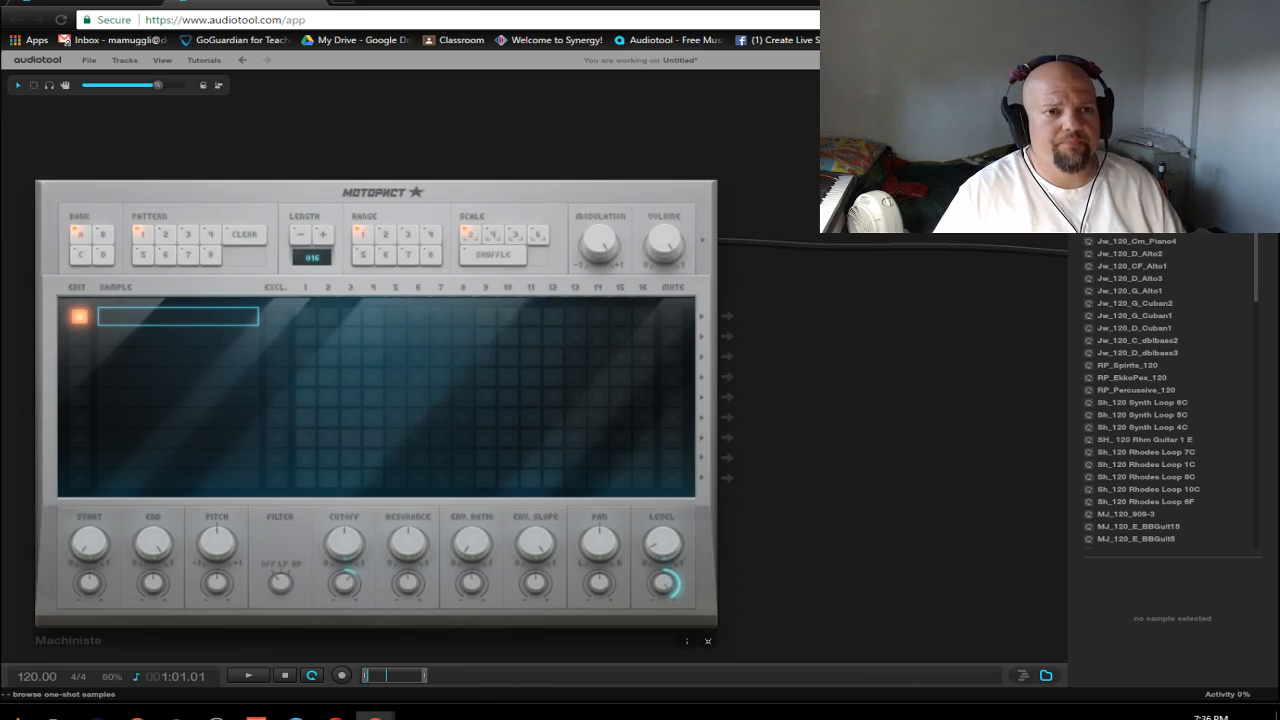
pyautogui.click(1125, 90)
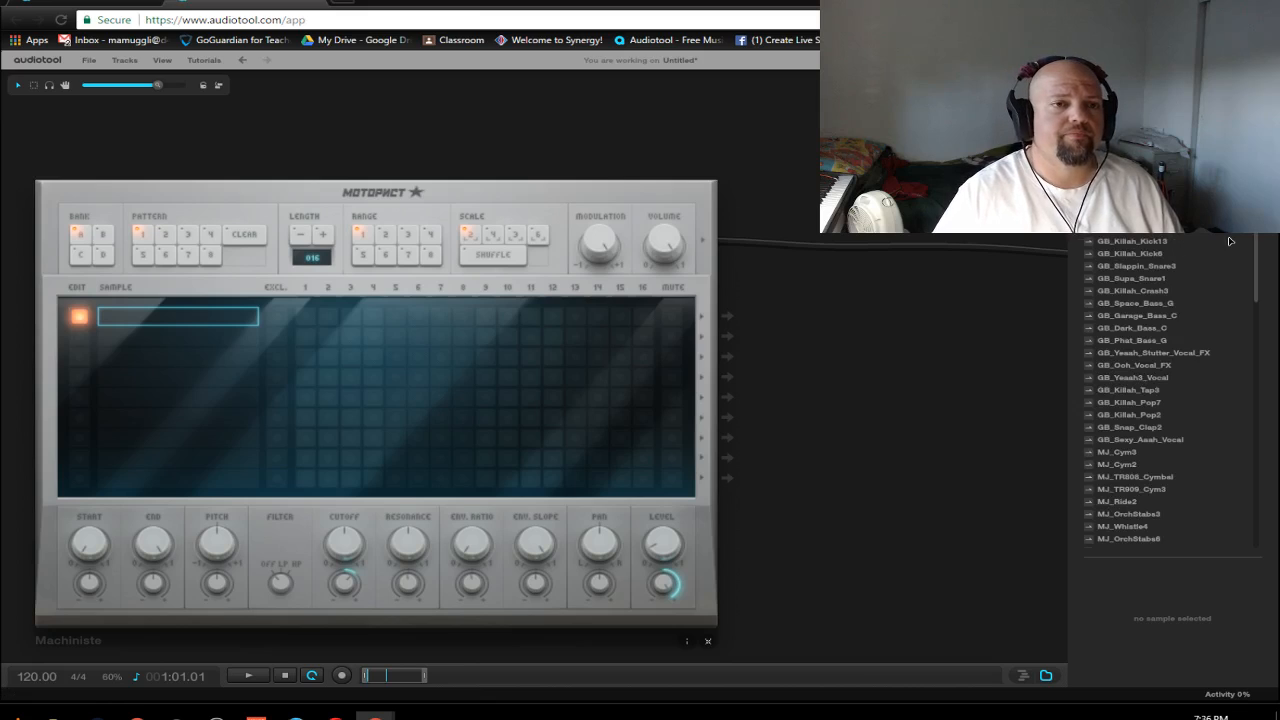
pyautogui.click(1150, 90)
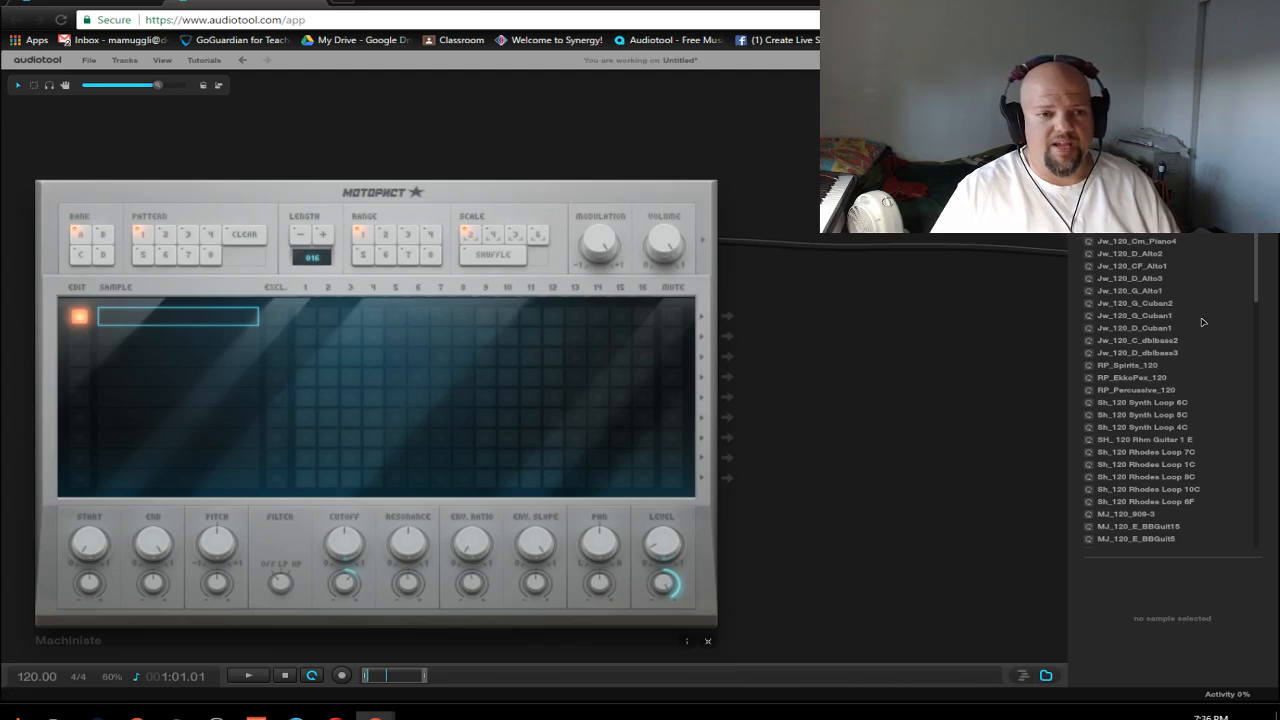
# Step: Preview the loops Sh_120 Rhodes Loop 10C and RP2_Drum_118_Live_1 in the sample browser
pyautogui.scroll(-3, 1203, 322)
pyautogui.click(1174, 333)
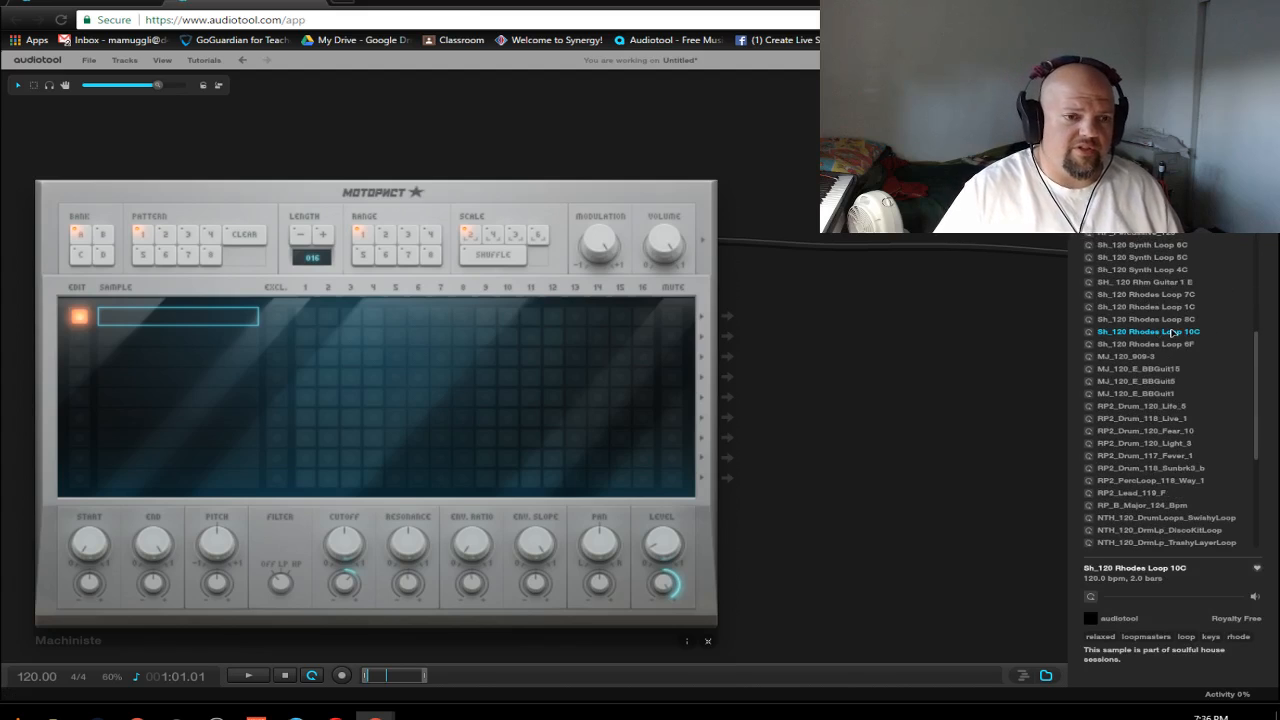
pyautogui.click(1089, 333)
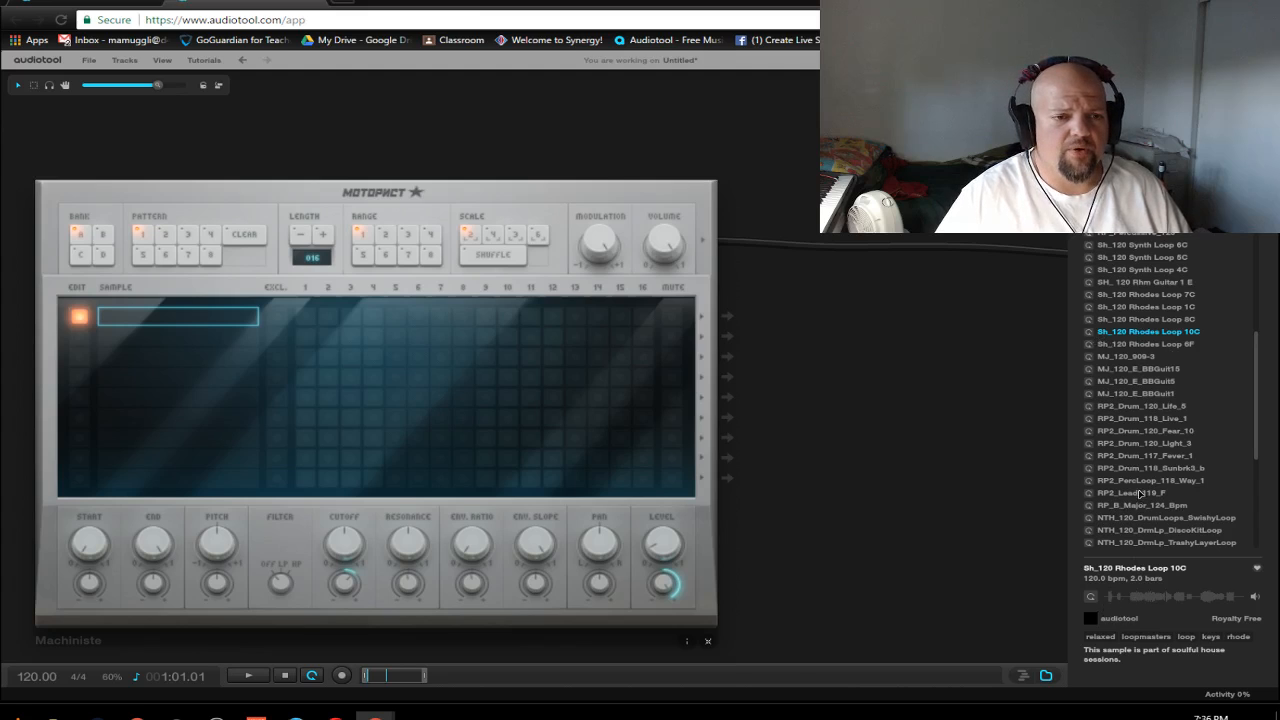
pyautogui.click(1143, 421)
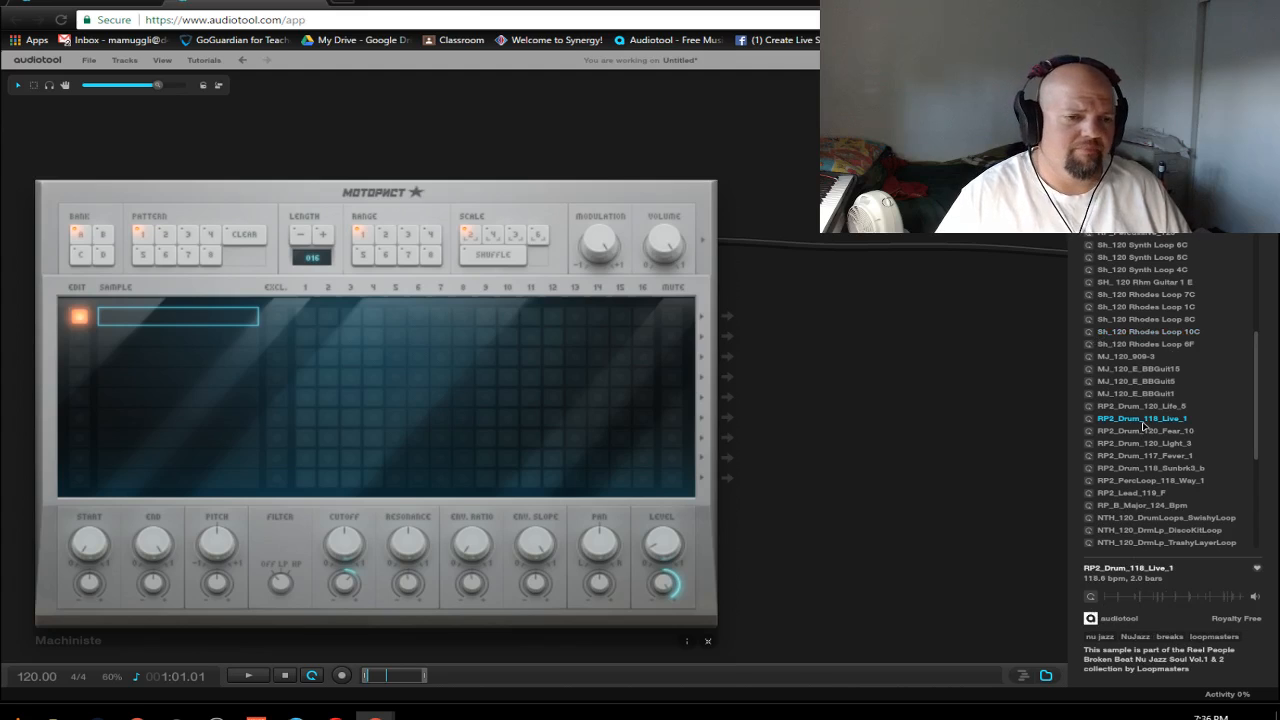
pyautogui.click(1089, 420)
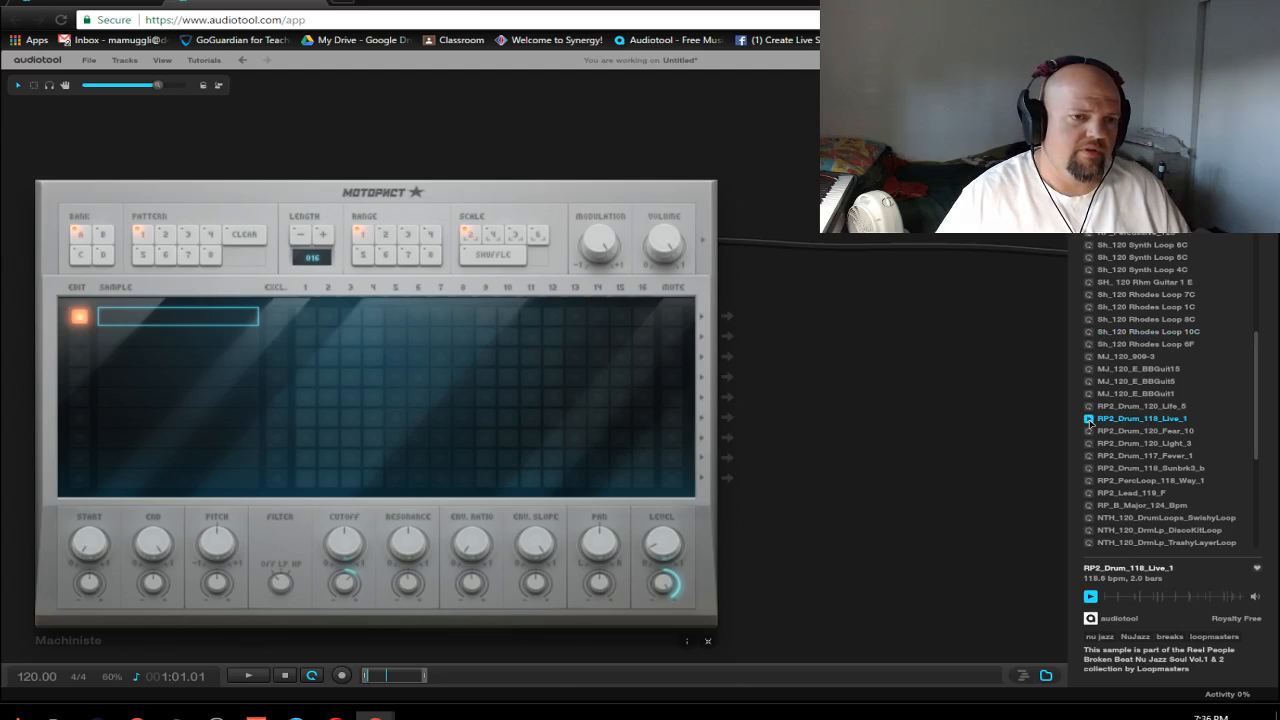
pyautogui.click(1089, 420)
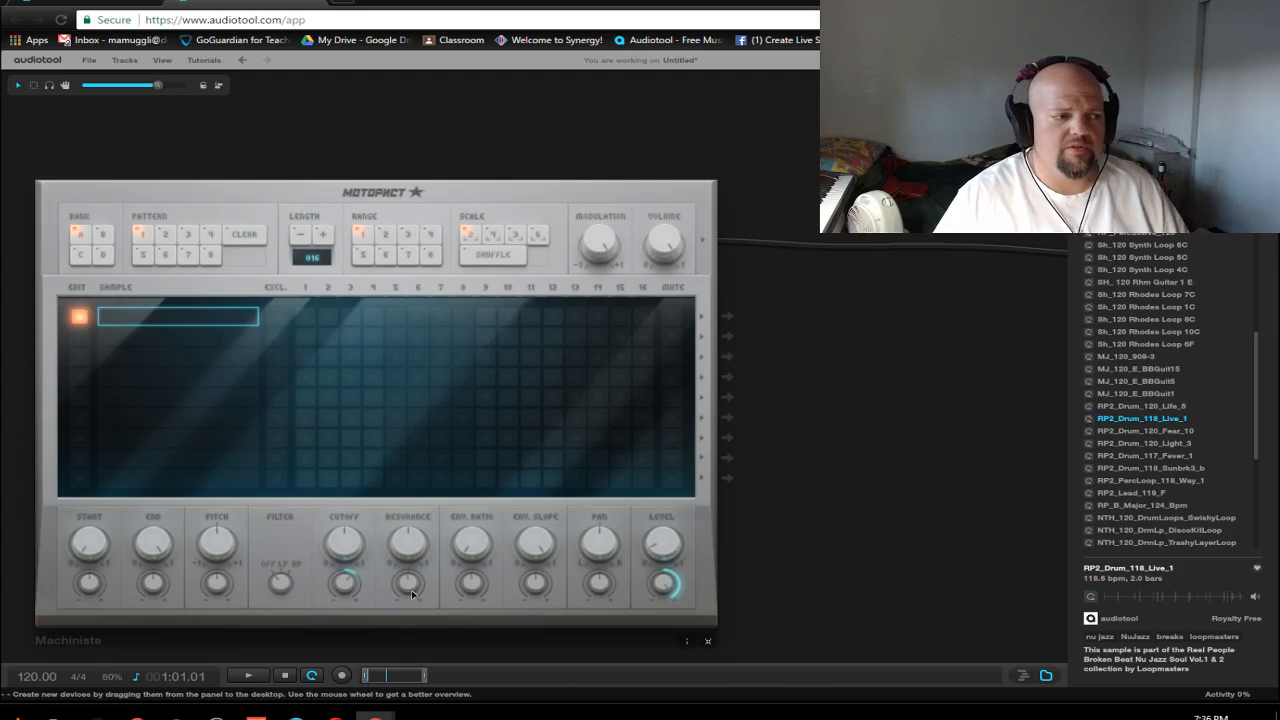
# Step: Set the project tempo to 88 BPM and preview the DP_86bpm_livedrumFILL07 loop
pyautogui.moveTo(669, 592)
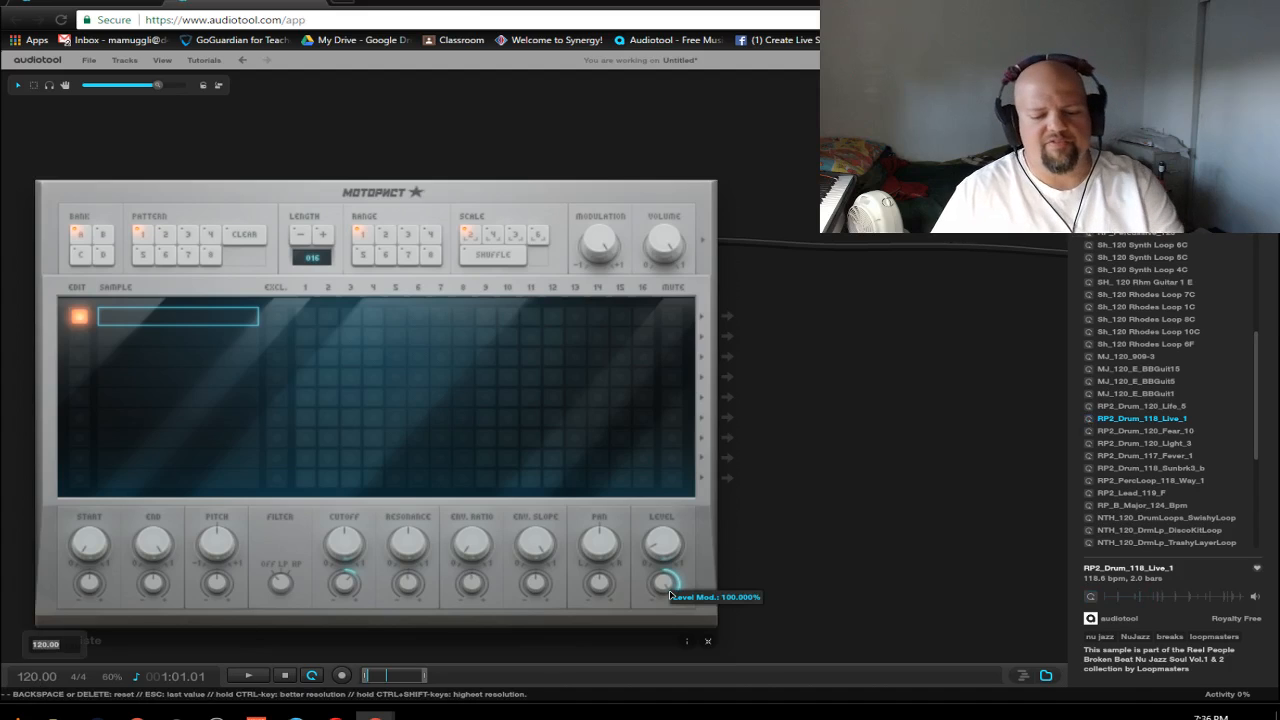
pyautogui.write('88')
pyautogui.press('Return')
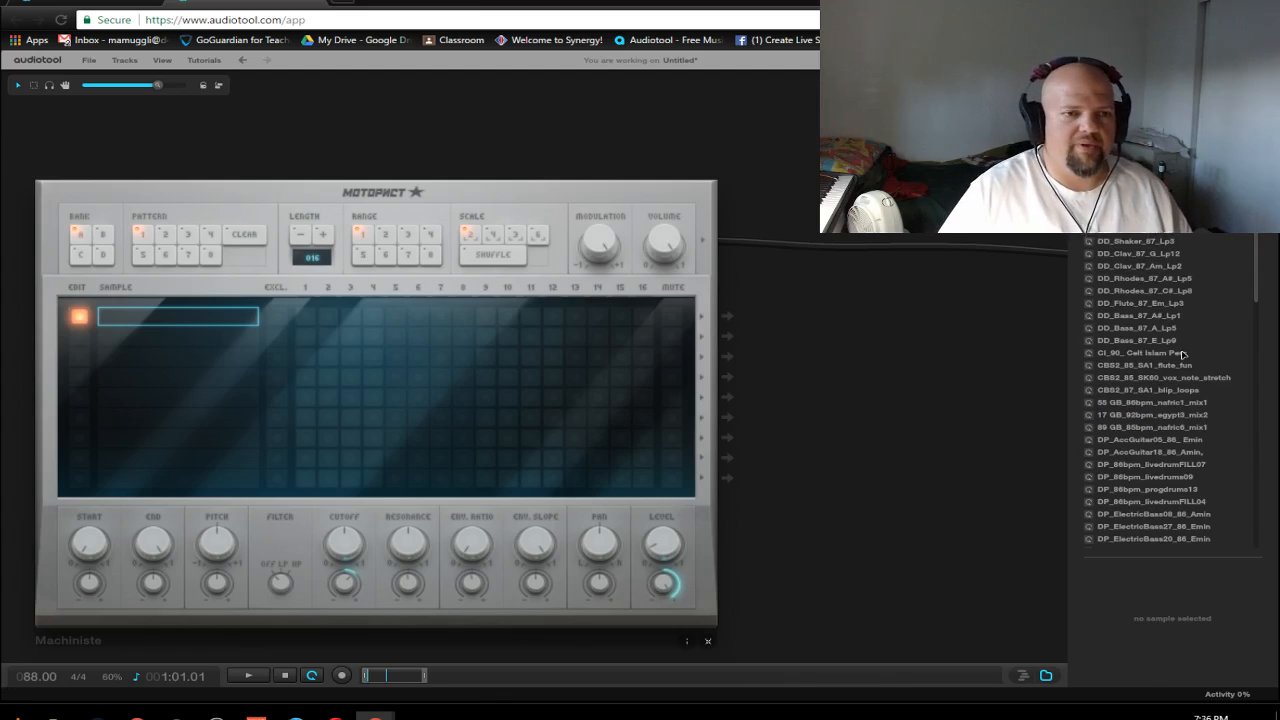
pyautogui.click(1089, 324)
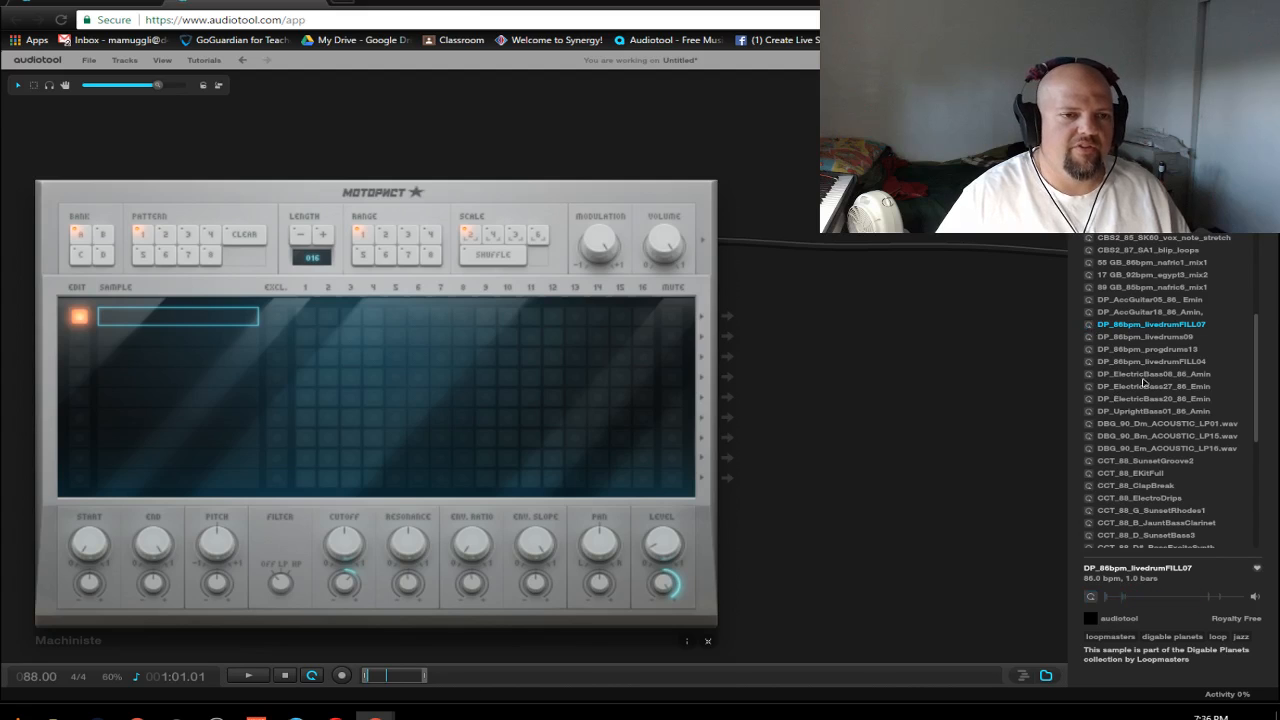
# Step: List the one-shot samples in the sample browser and preview GB_Phat_Bass_G
pyautogui.scroll(-2, 794, 371)
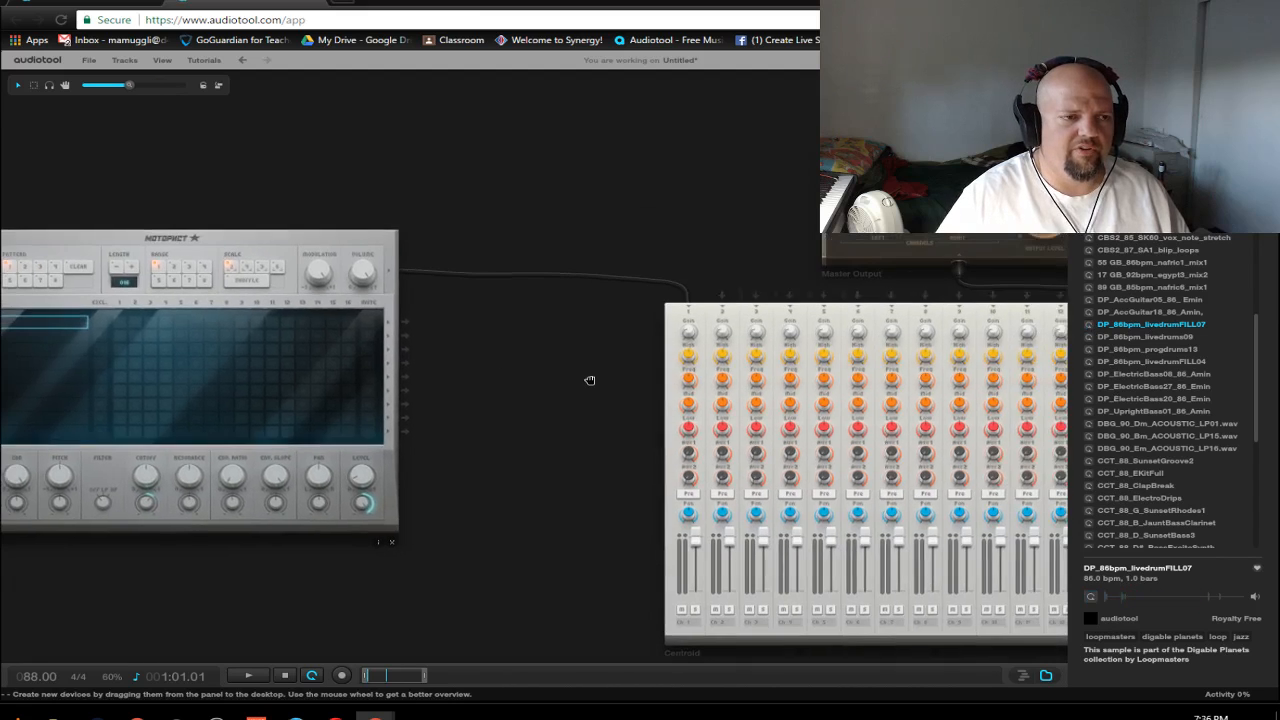
pyautogui.scroll(3, 806, 414)
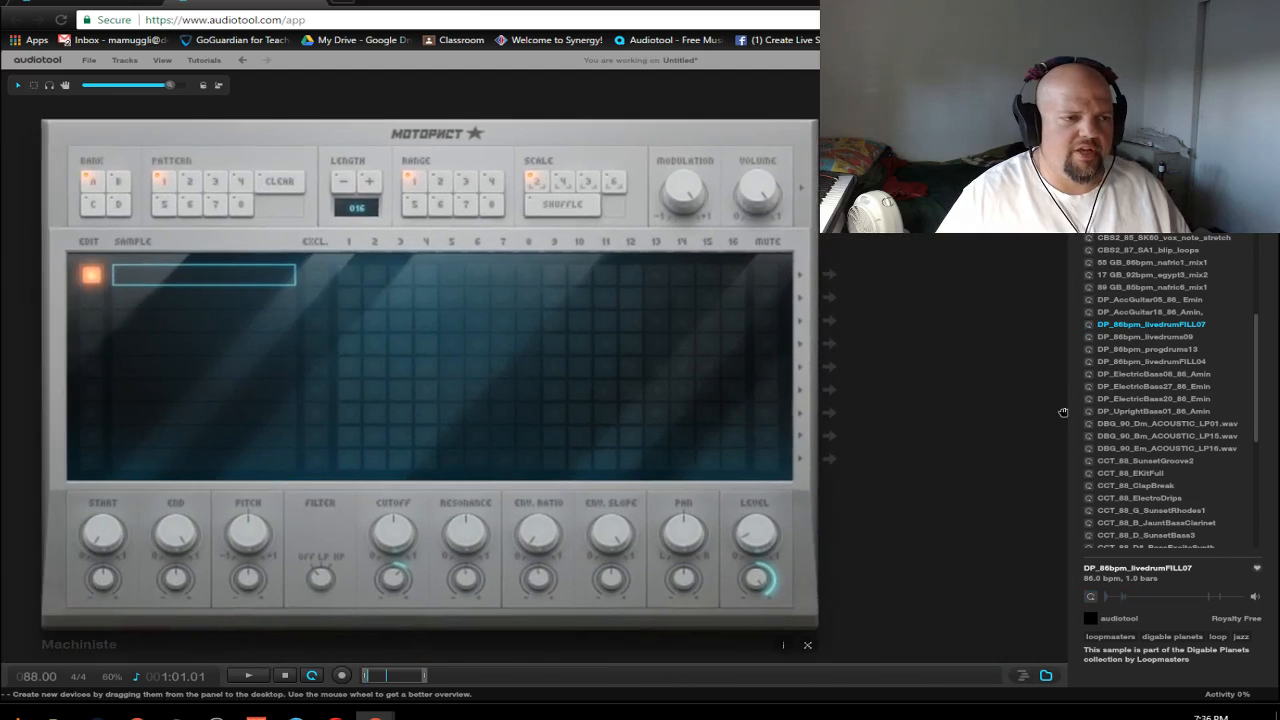
pyautogui.moveTo(1063, 412); pyautogui.dragTo(1055, 398)
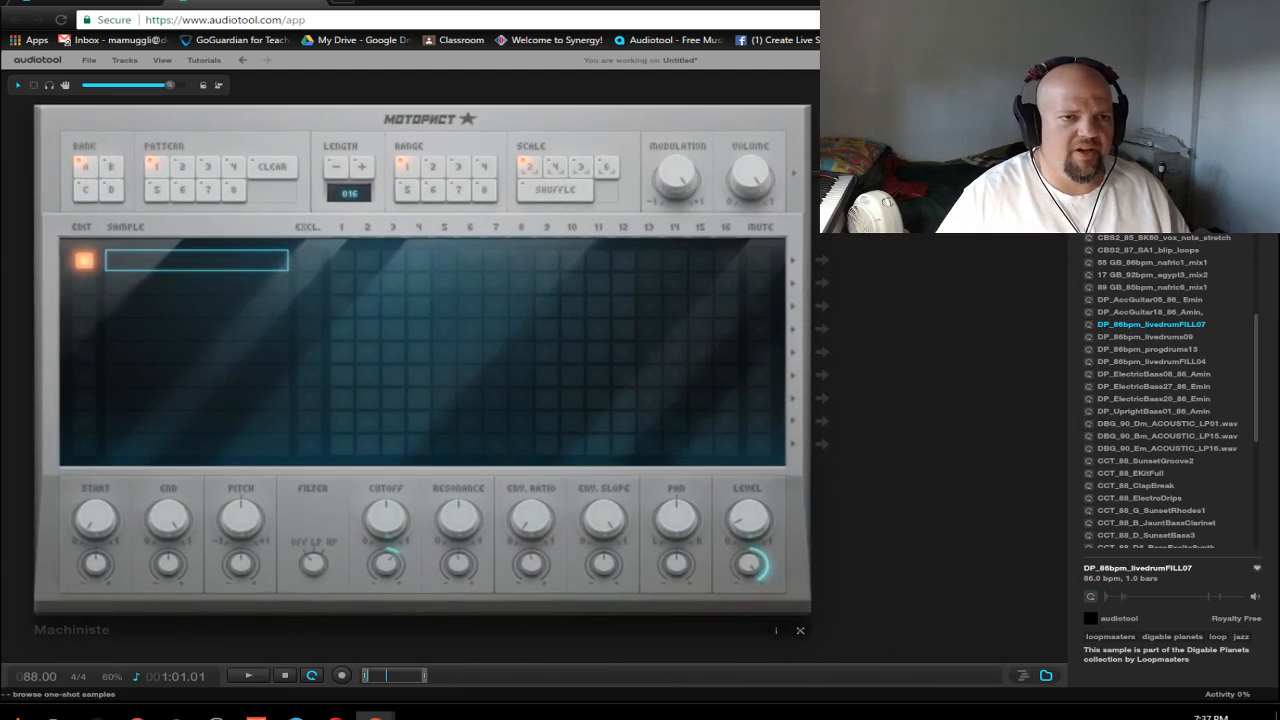
pyautogui.click(1142, 86)
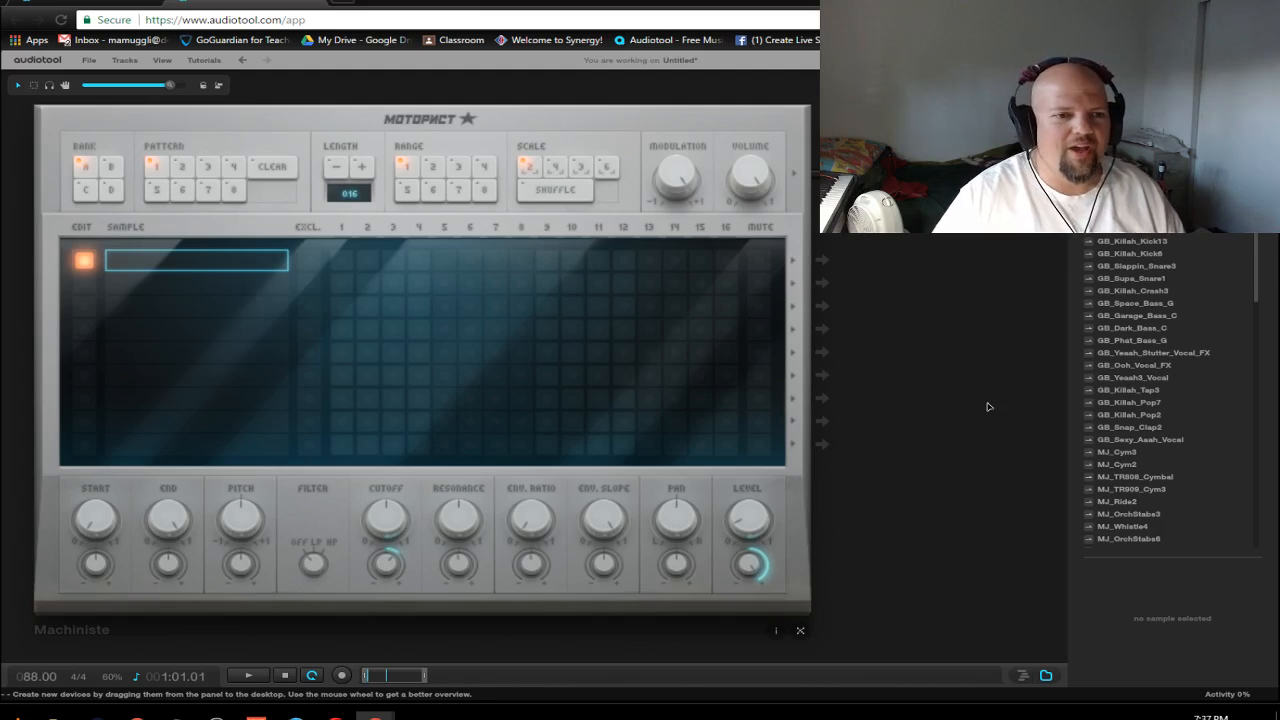
pyautogui.click(1094, 343)
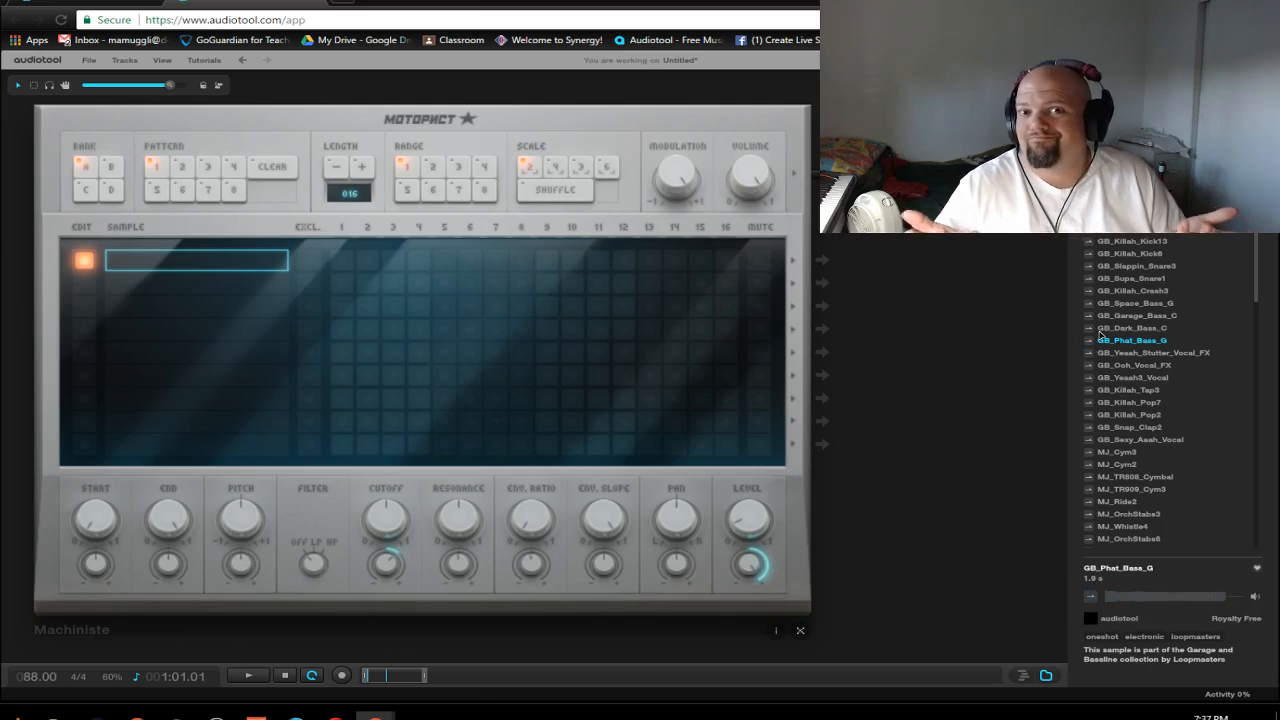
# Step: Preview the cymbal one-shots MJ_Cym3, MJ_Cym2, MJ_TR808_Cymbal, MJ_TR909_Cym3 and MJ_Ride2
pyautogui.scroll(-3, 1101, 335)
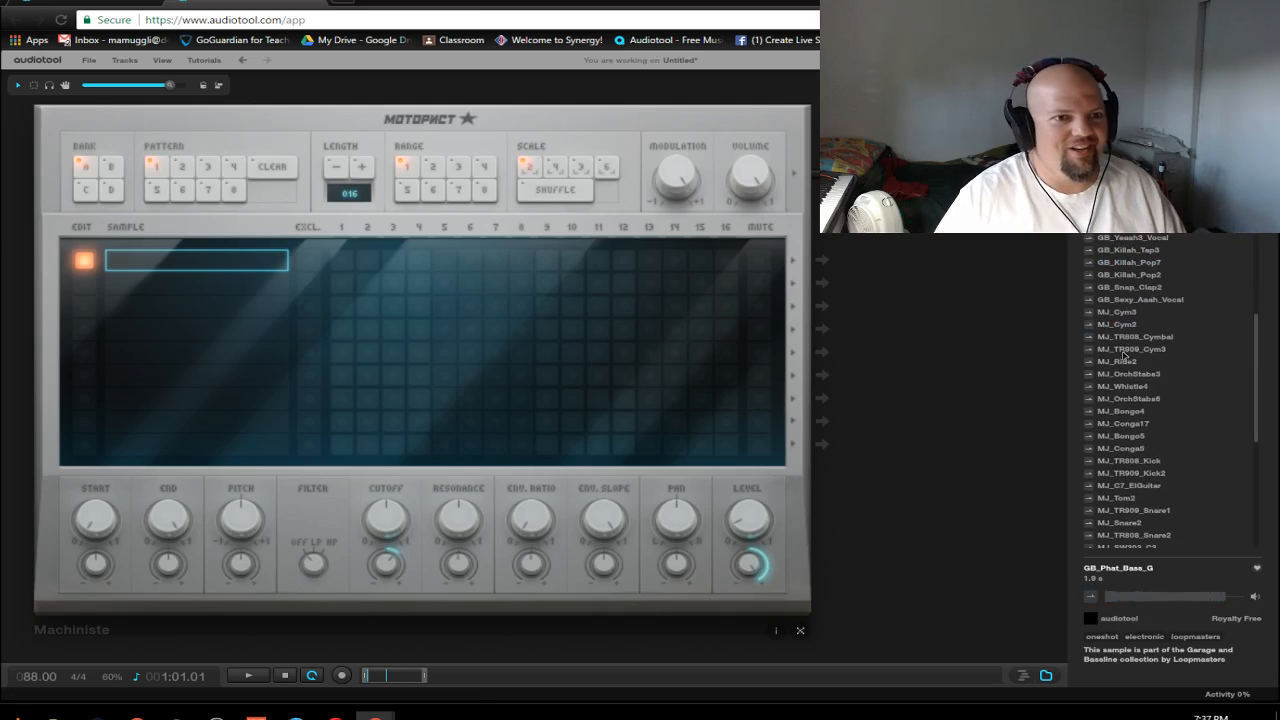
pyautogui.click(1100, 313)
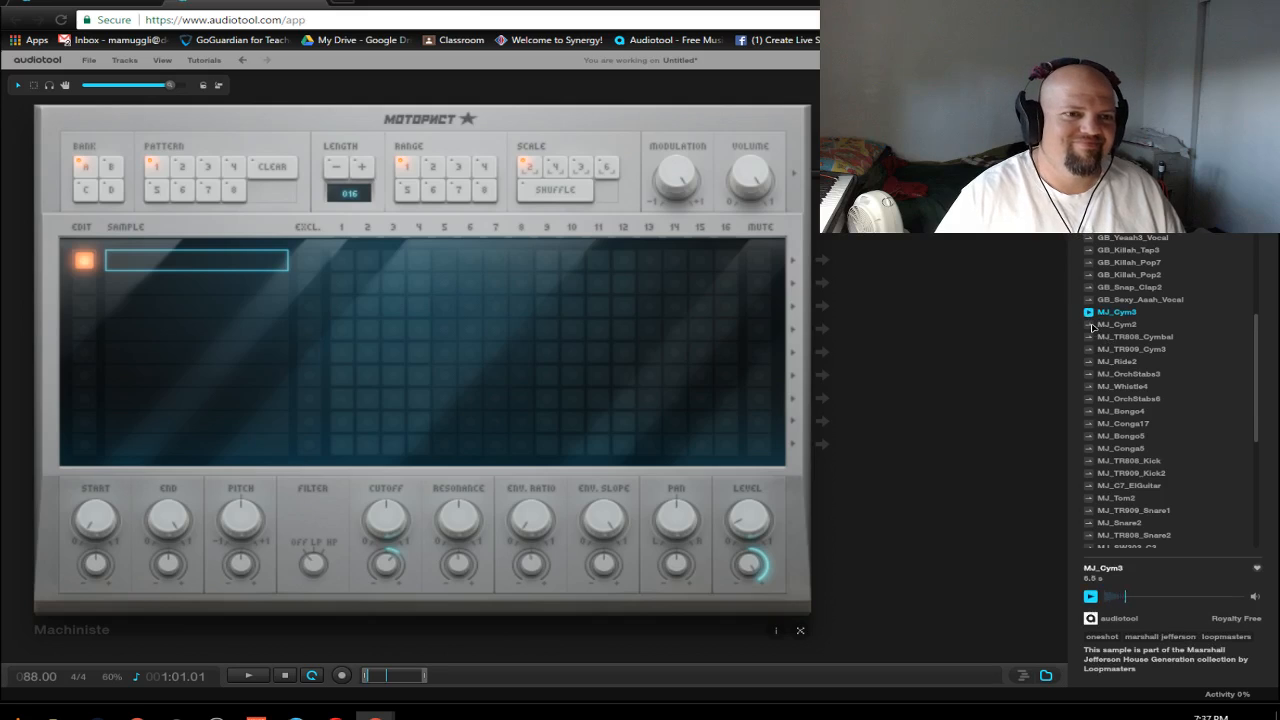
pyautogui.click(1097, 326)
pyautogui.click(1097, 338)
pyautogui.click(1098, 350)
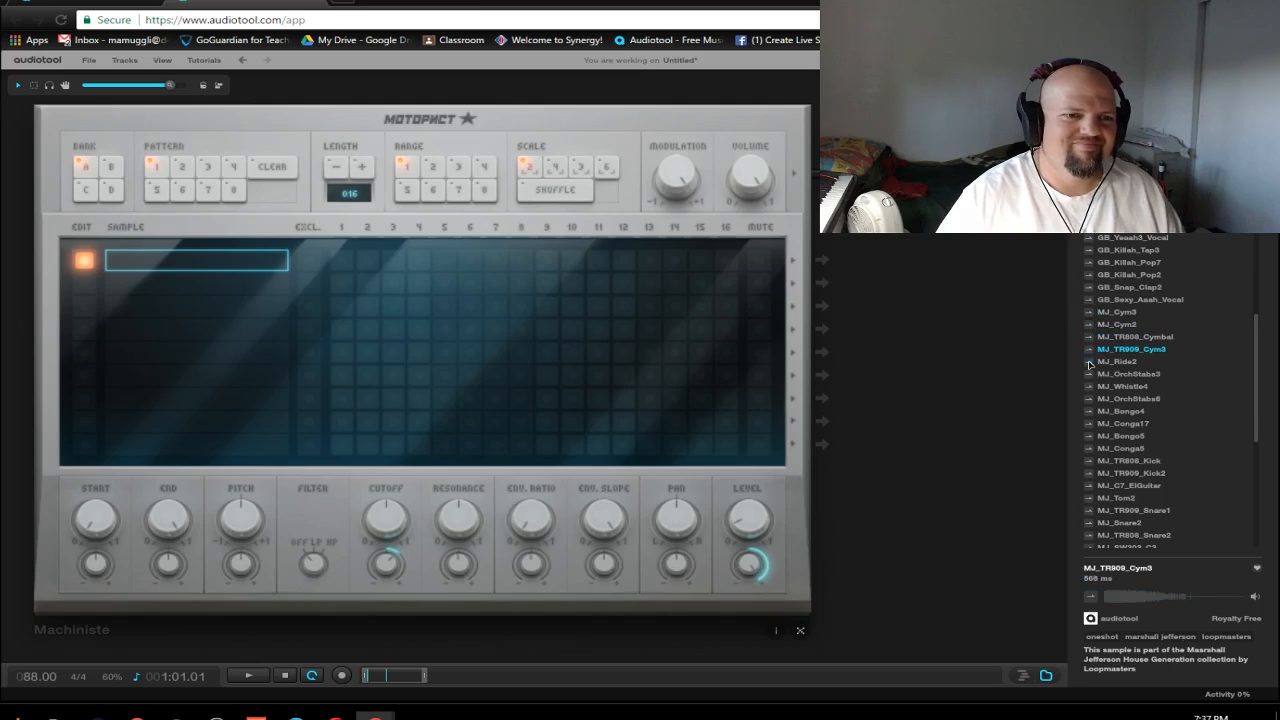
pyautogui.click(1089, 362)
# Step: Preview the one-shots MJ_OrchStabs3, MJ_Whistle4 and MJ_OrchStabs6
pyautogui.scroll(-5, 1170, 338)
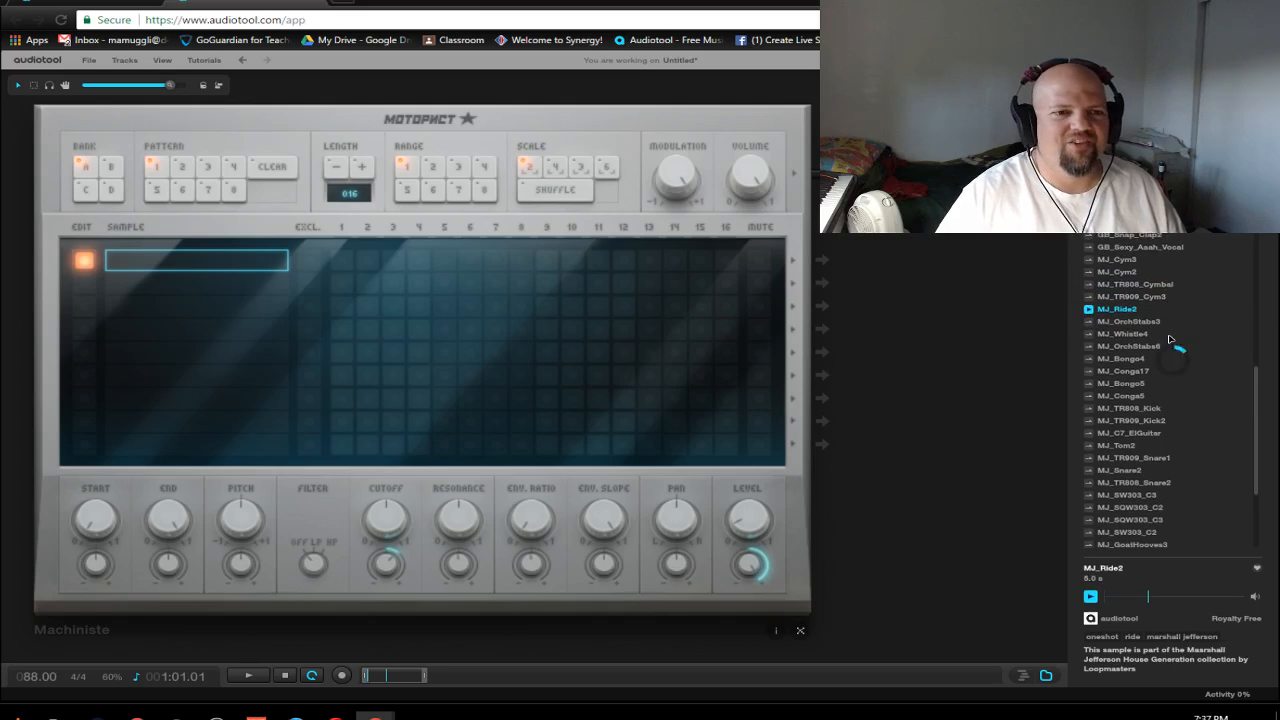
pyautogui.click(1100, 229)
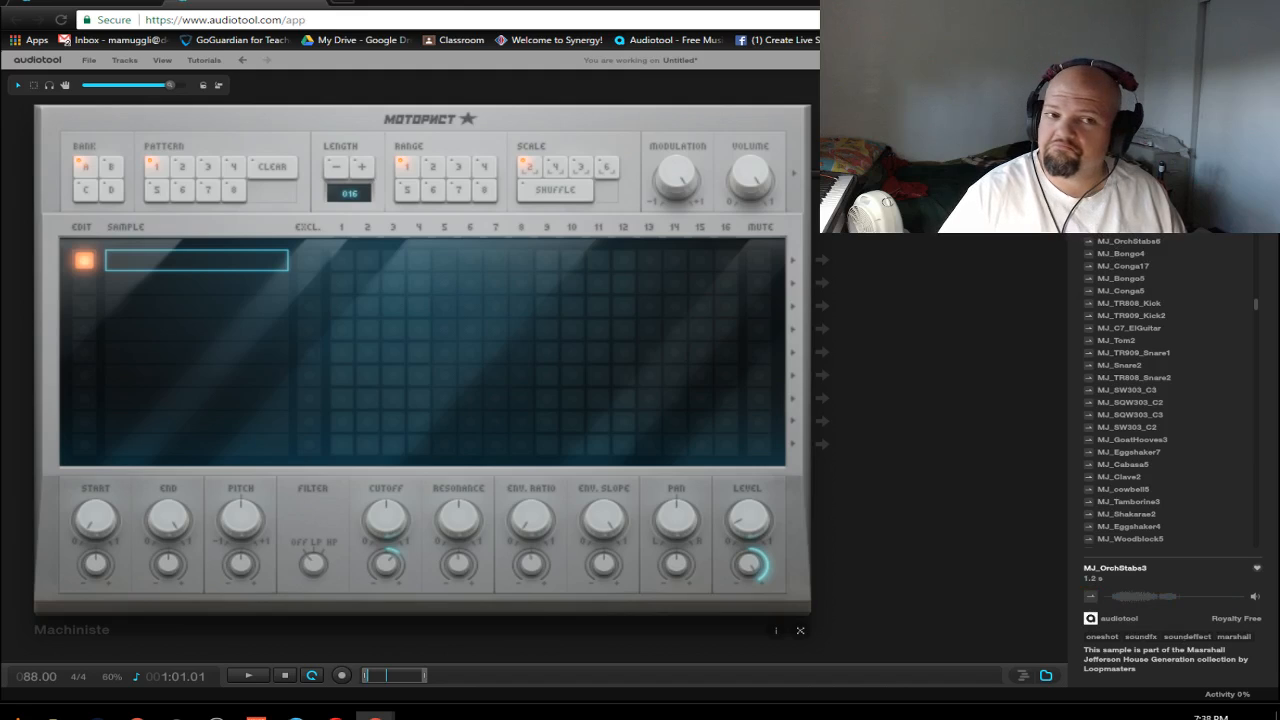
pyautogui.click(1088, 238)
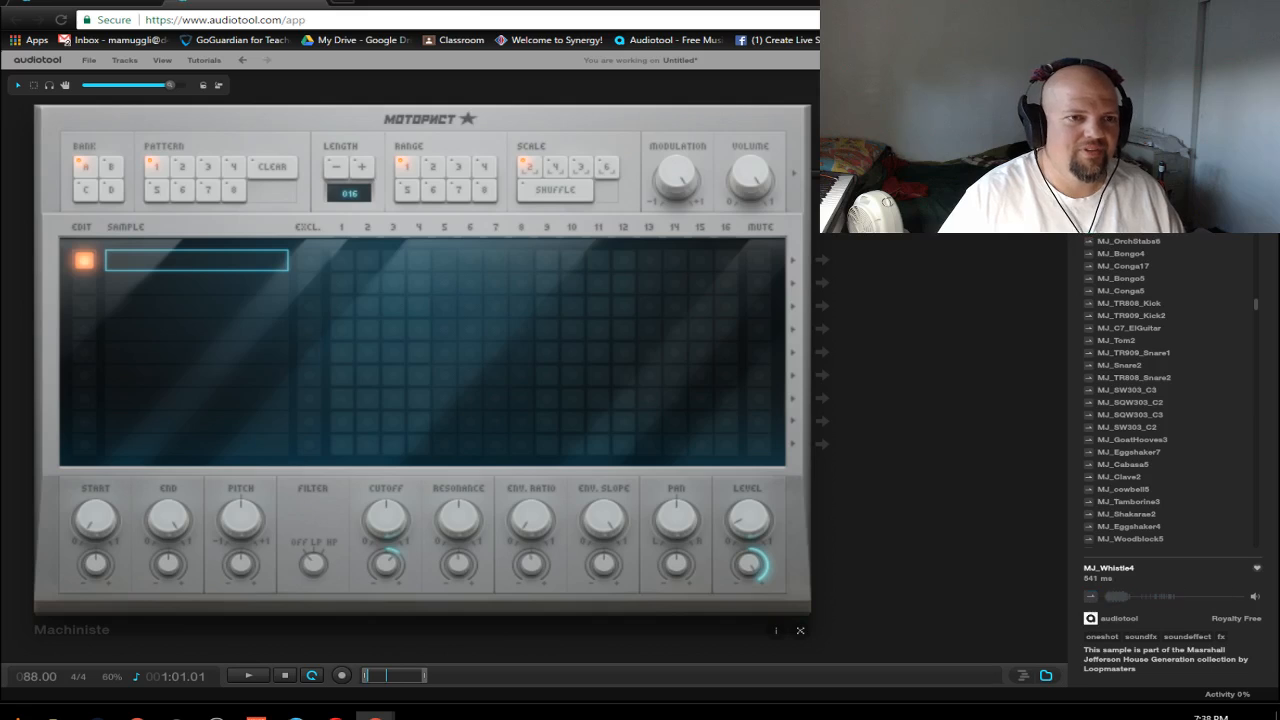
pyautogui.click(1089, 242)
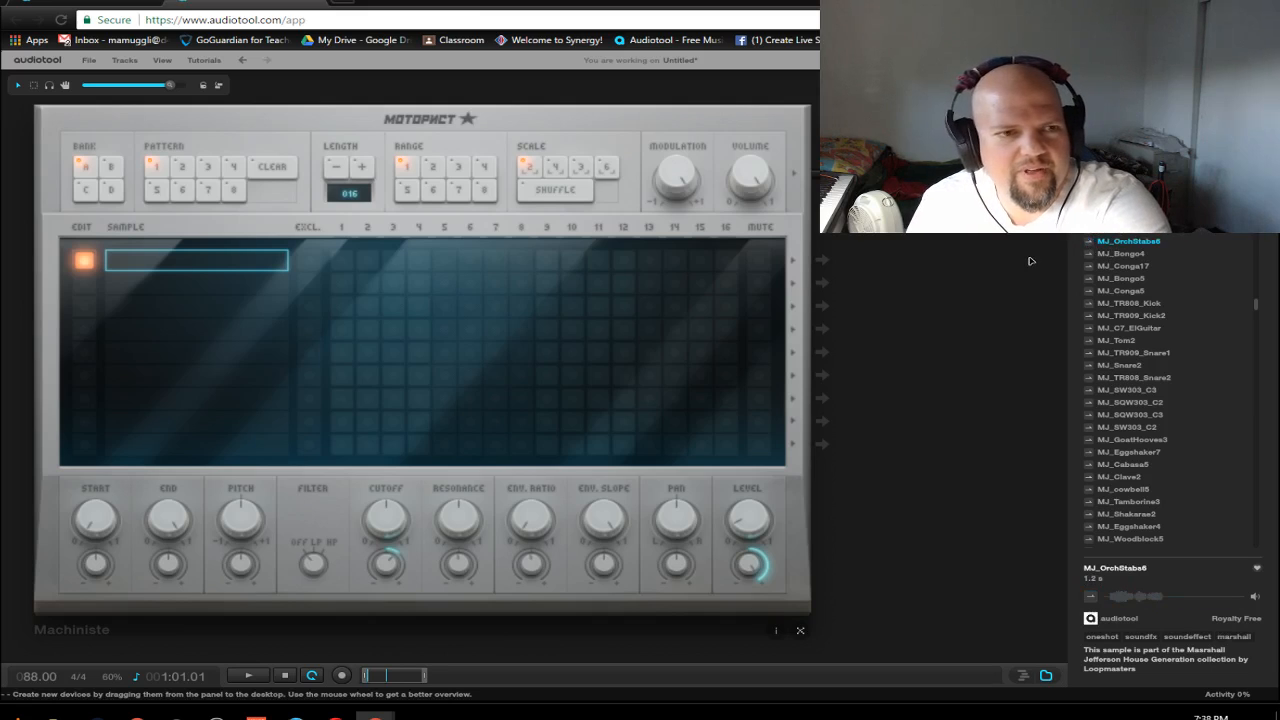
# Step: Preview the bongo and conga one-shots and load MJ_Conga17 and MJ_Conga5 into the Machiniste's sixth and seventh sample slots
pyautogui.click(1096, 266)
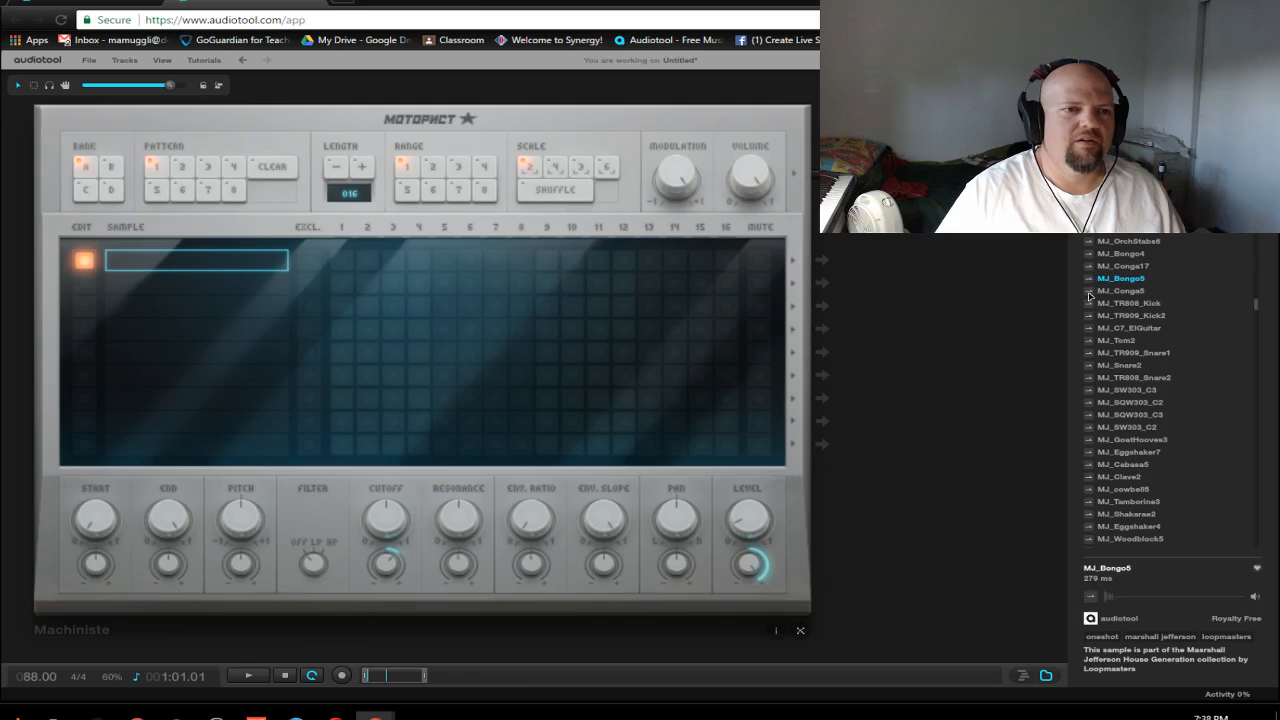
pyautogui.click(1091, 291)
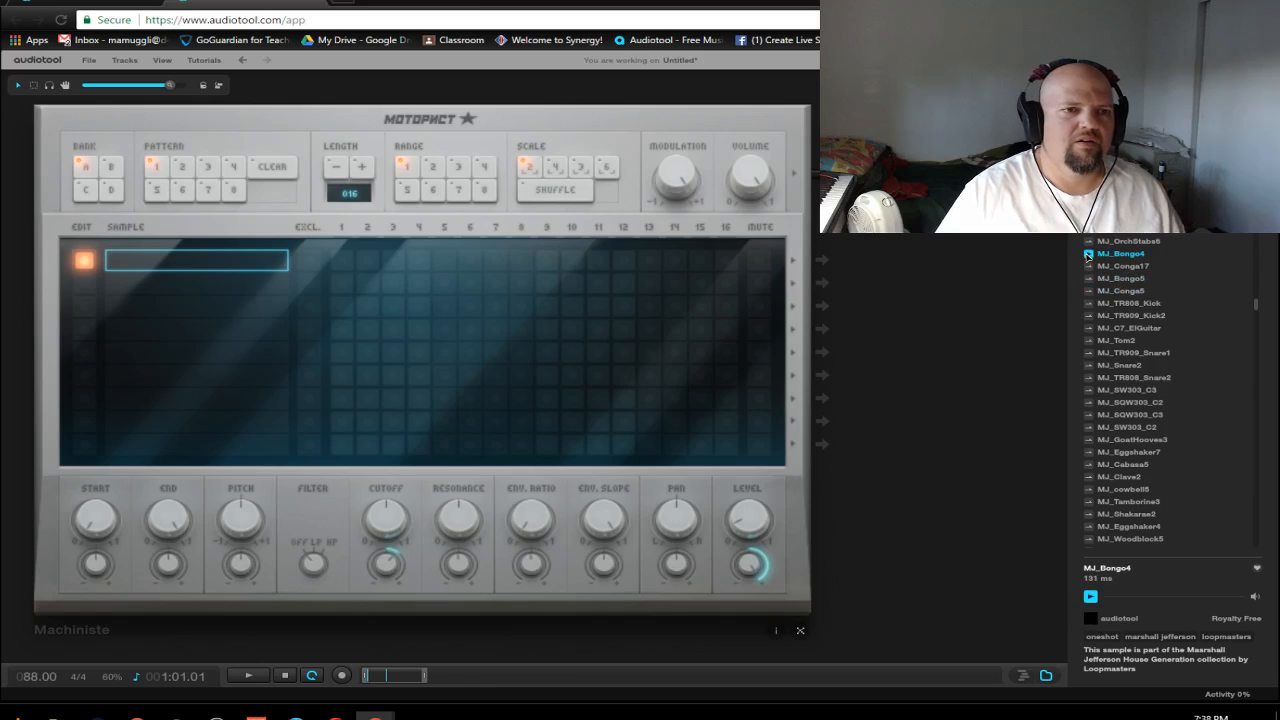
pyautogui.click(1095, 278)
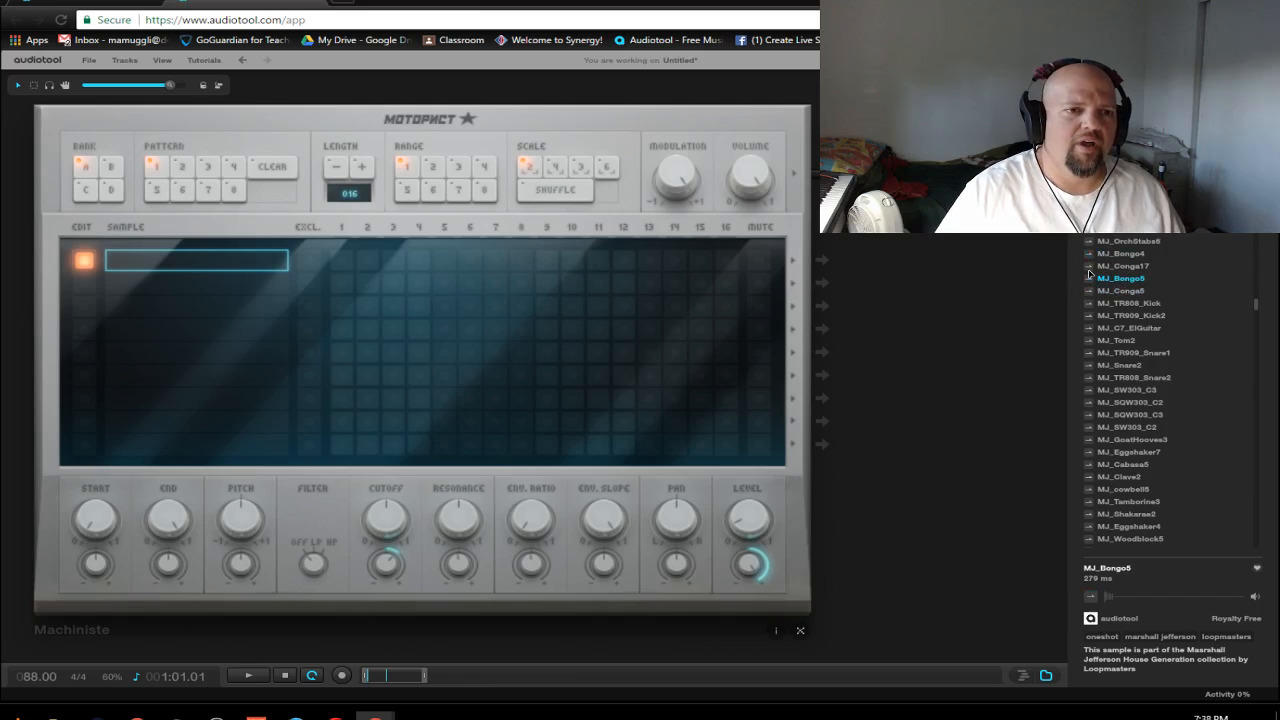
pyautogui.click(1090, 267)
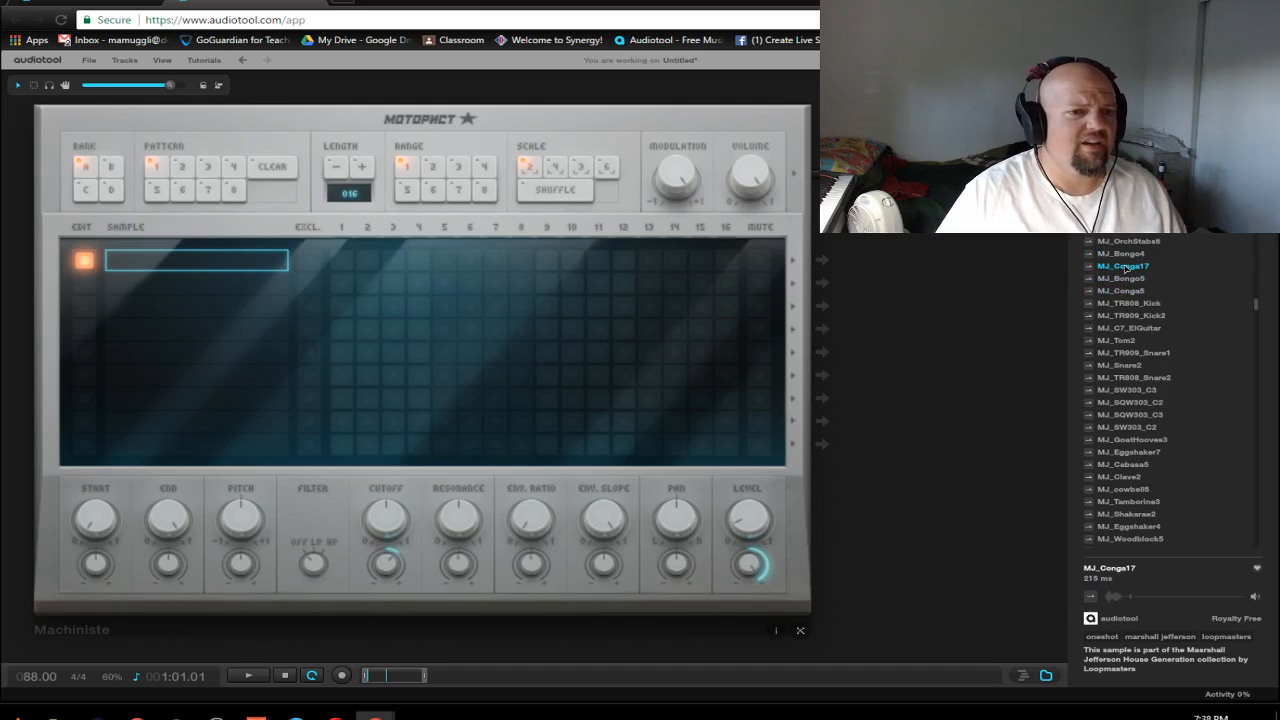
pyautogui.moveTo(1125, 268); pyautogui.dragTo(252, 388)
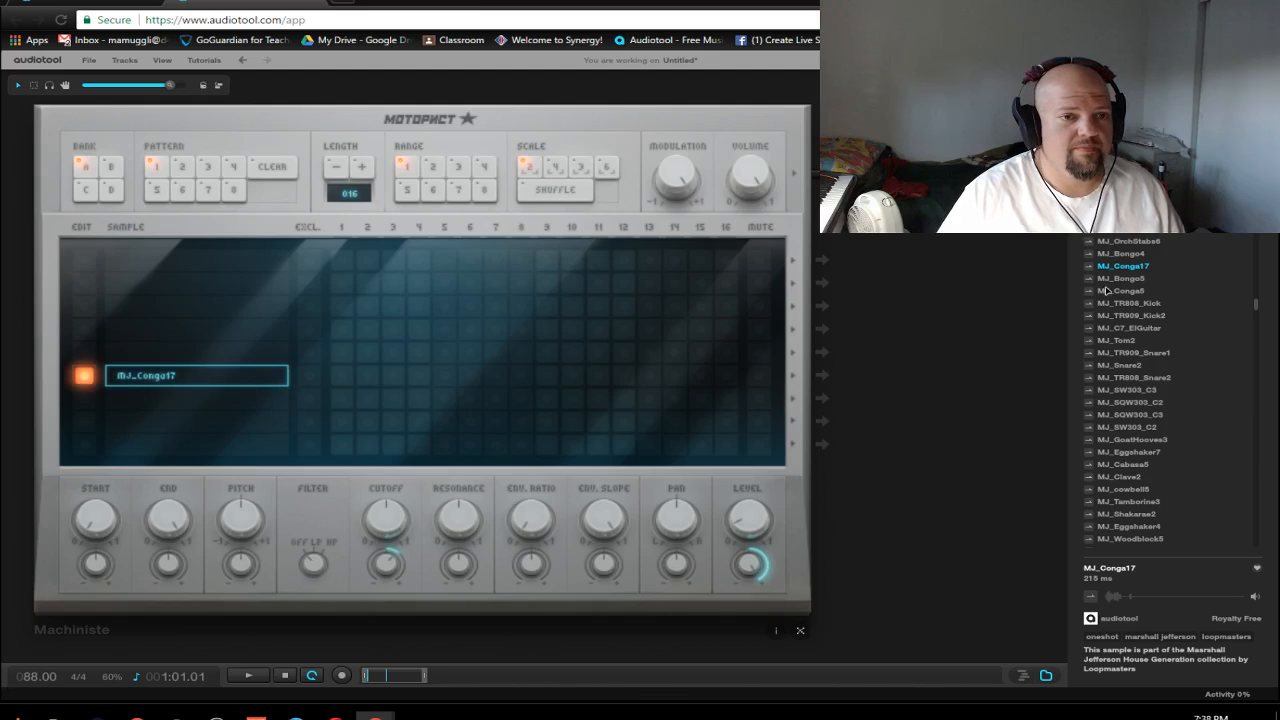
pyautogui.moveTo(1106, 290); pyautogui.dragTo(192, 410)
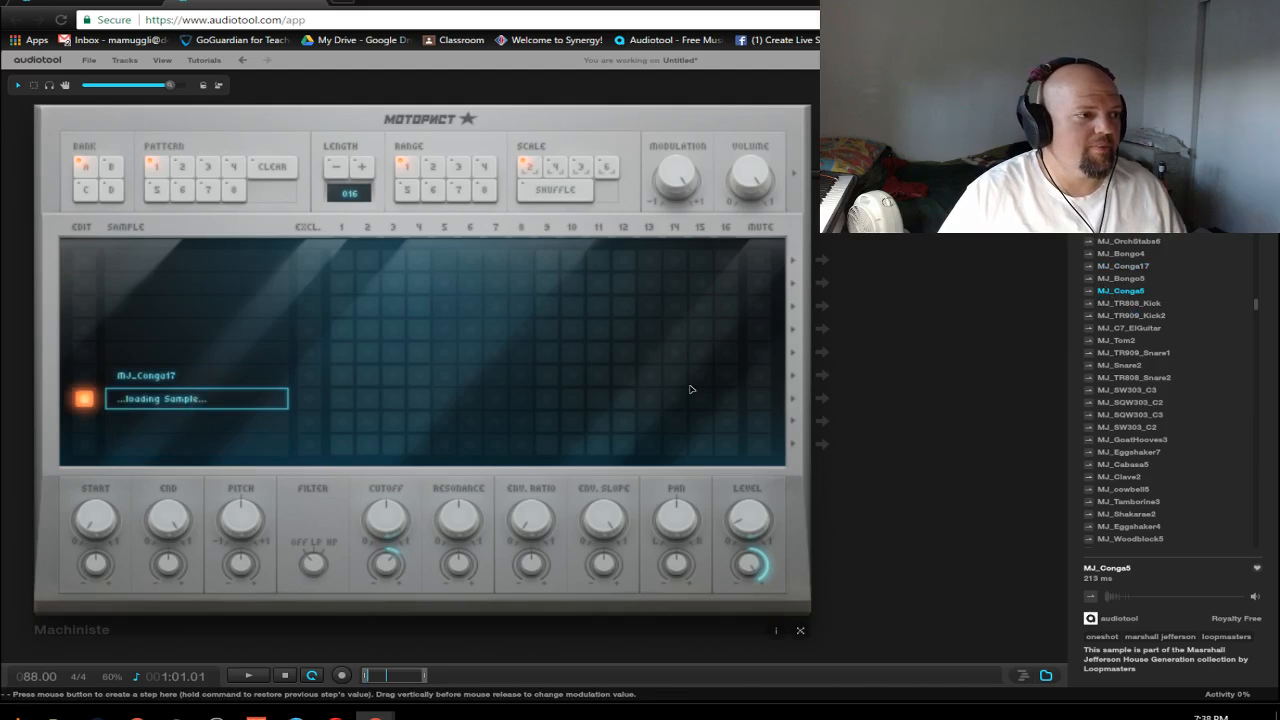
# Step: Compare MJ_Bongo4 with MJ_Bongo5 and load MJ_Bongo4 into the fifth sample slot, directly above MJ_Conga17
pyautogui.click(1112, 254)
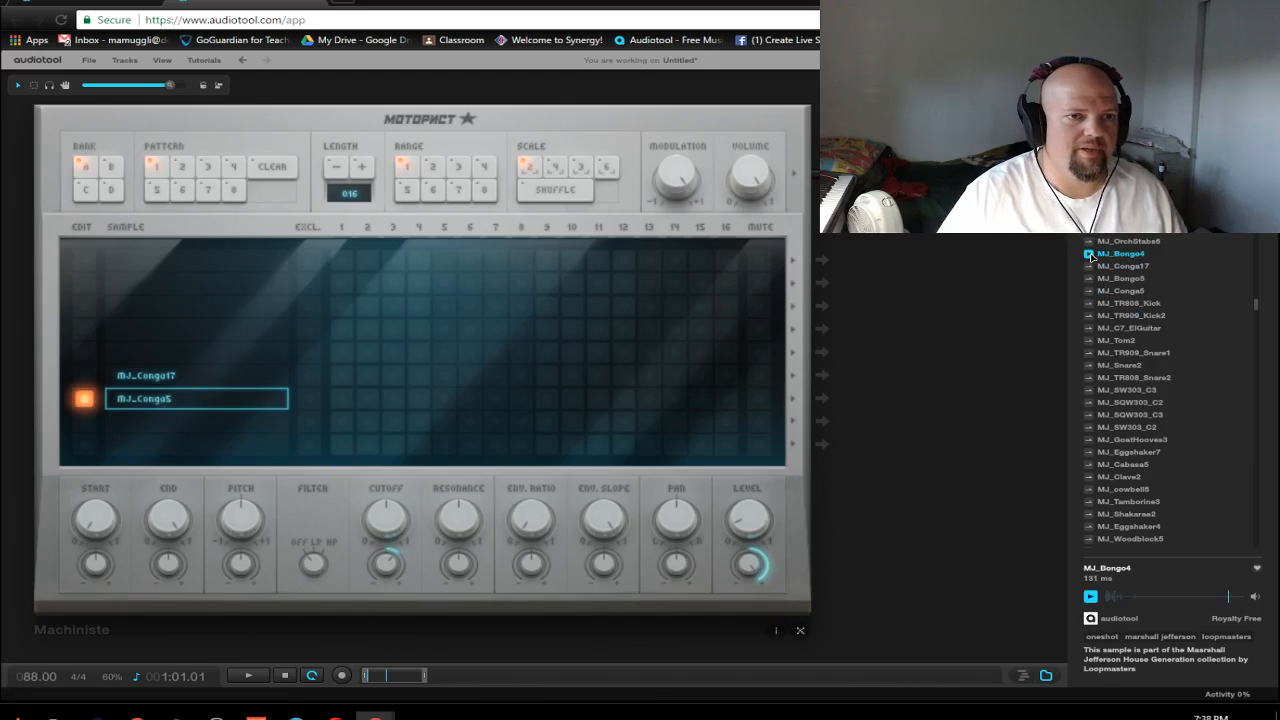
pyautogui.click(1108, 278)
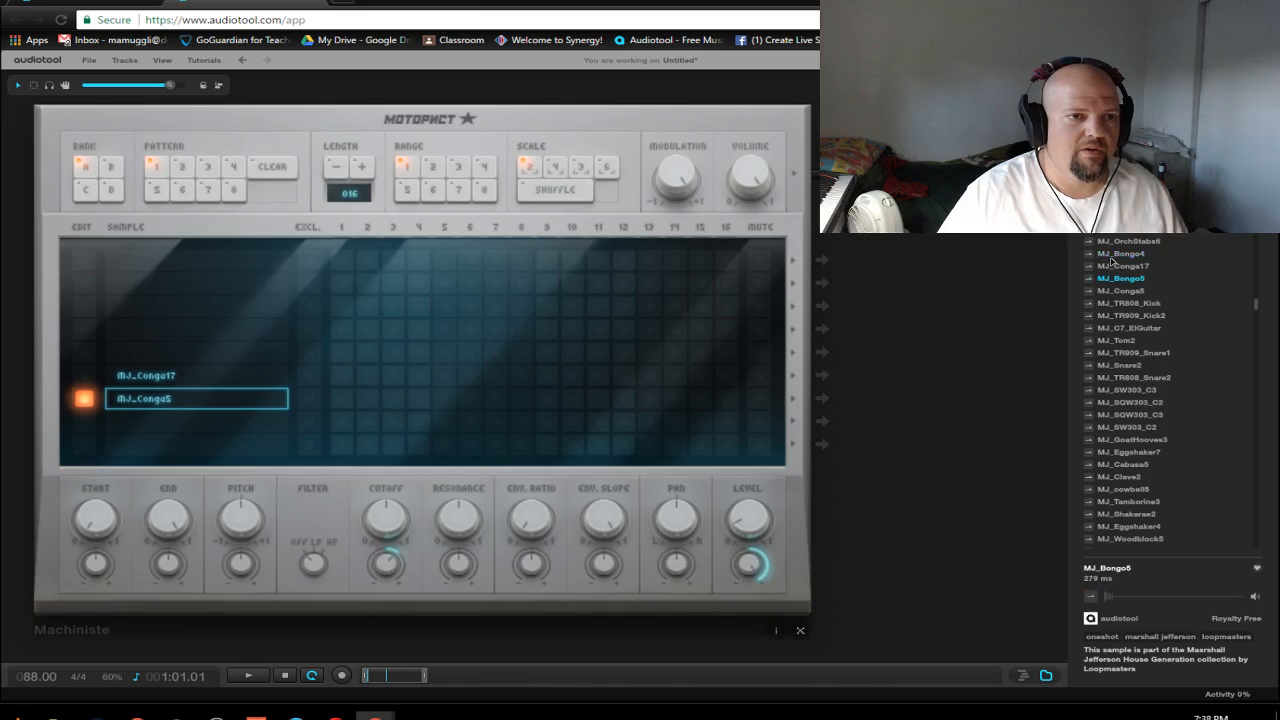
pyautogui.click(1120, 255)
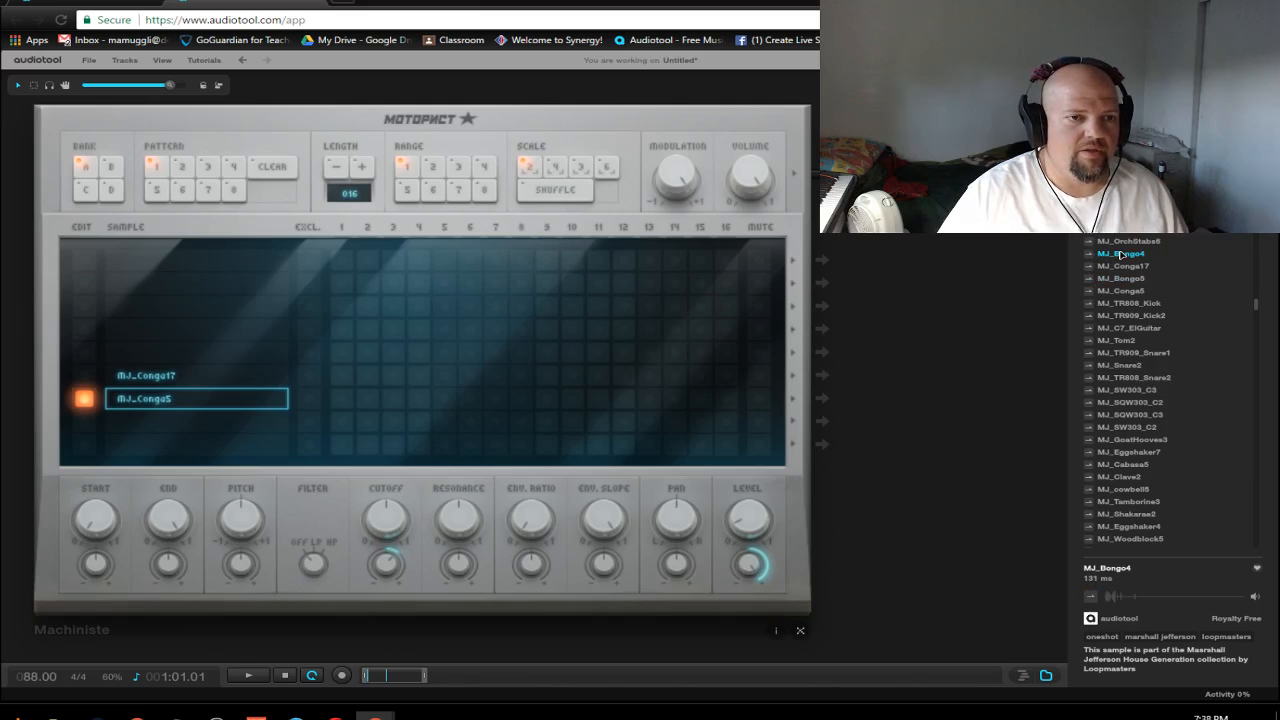
pyautogui.moveTo(1120, 254); pyautogui.dragTo(200, 353)
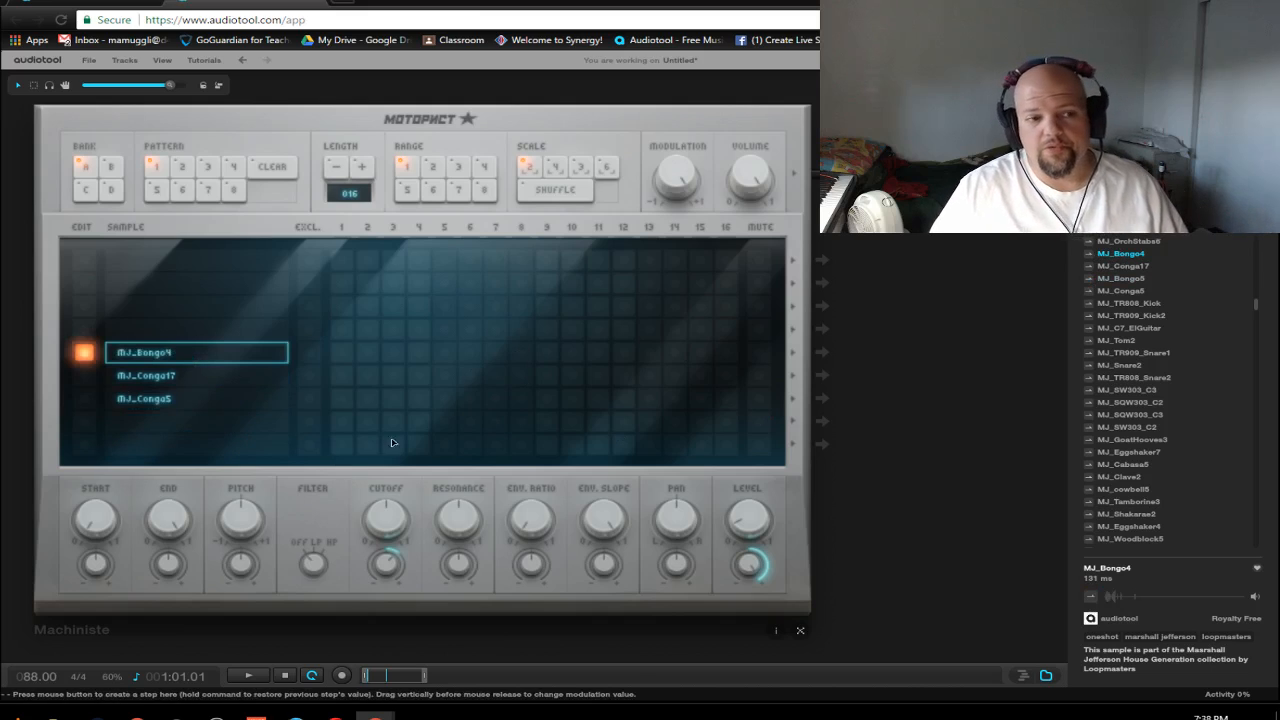
# Step: Preview MJ_Eggshaker7 and load it into the last sample slot of the Machiniste
pyautogui.click(160, 377)
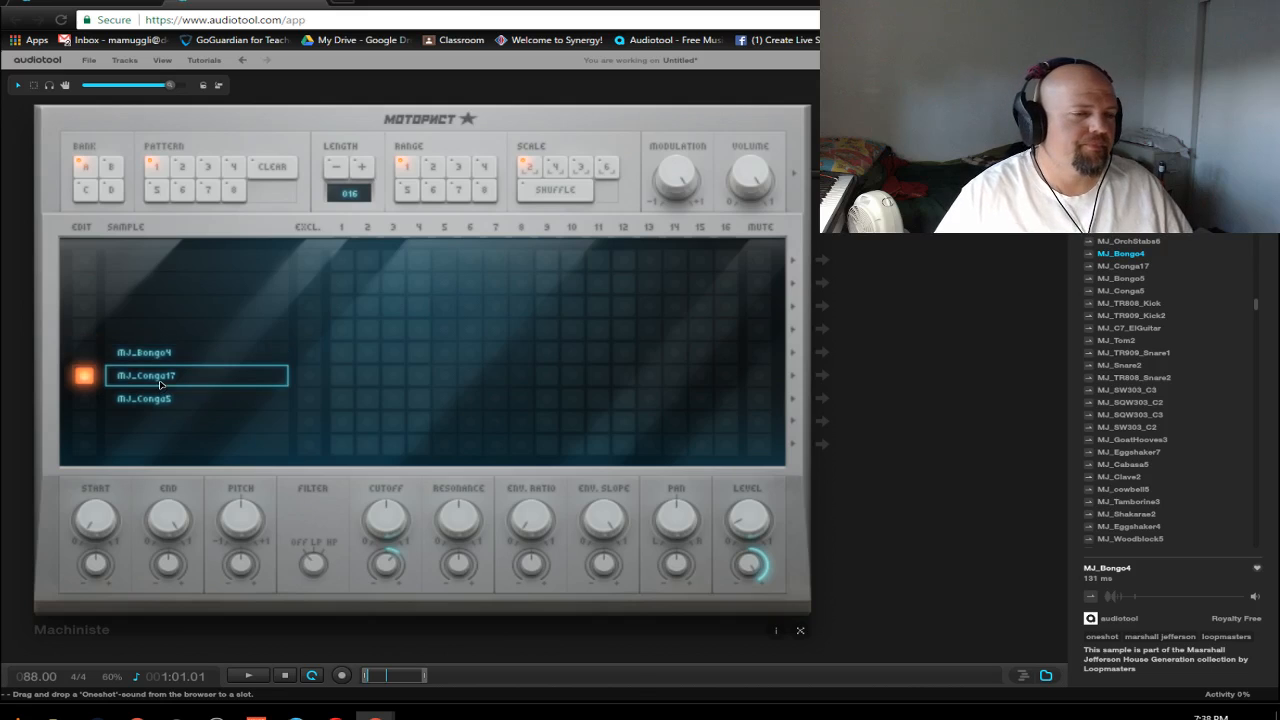
pyautogui.click(1121, 458)
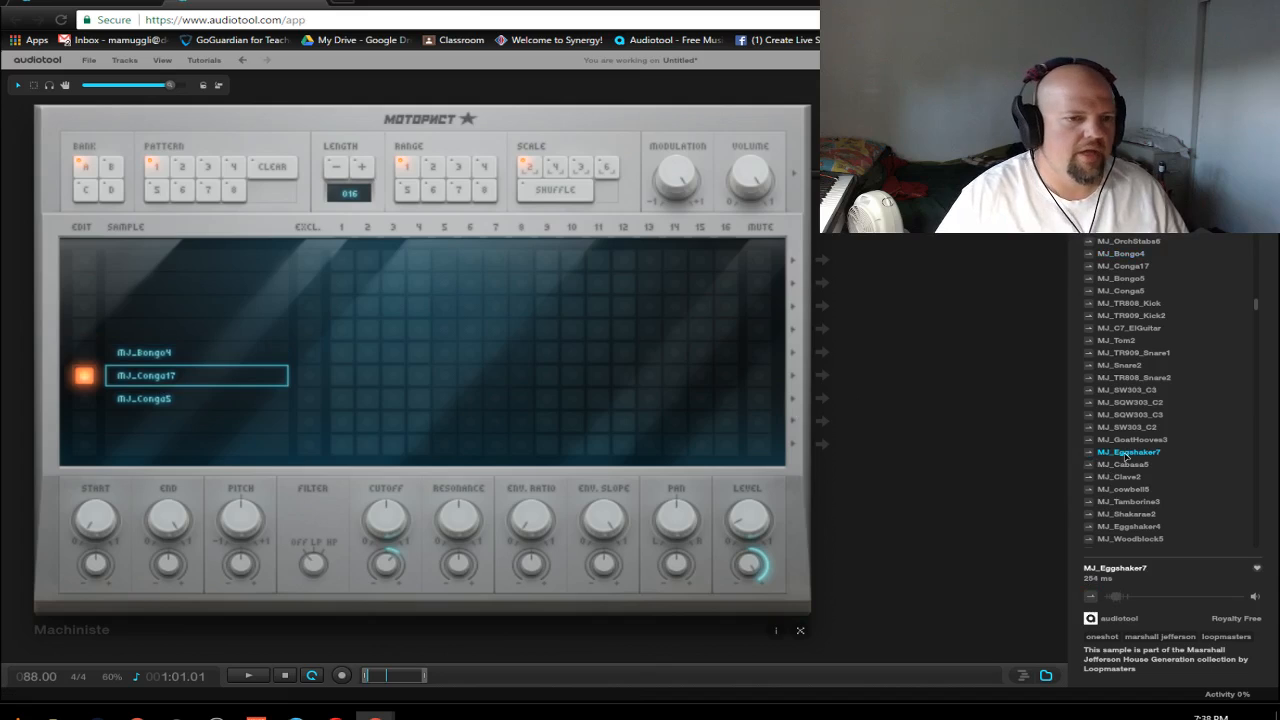
pyautogui.moveTo(1125, 456); pyautogui.dragTo(172, 444)
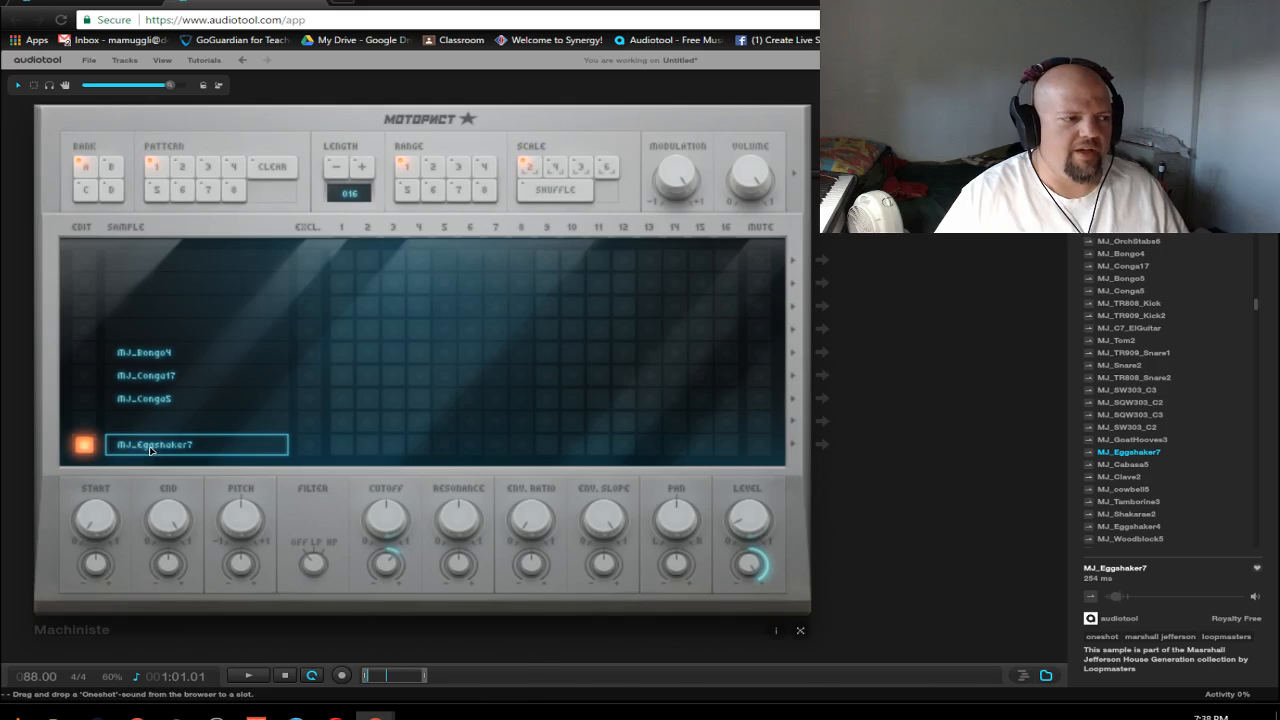
# Step: Start playback briefly and select the MJ_Conga5, MJ_Conga17 and MJ_Bongo4 slots one after another
pyautogui.click(247, 677)
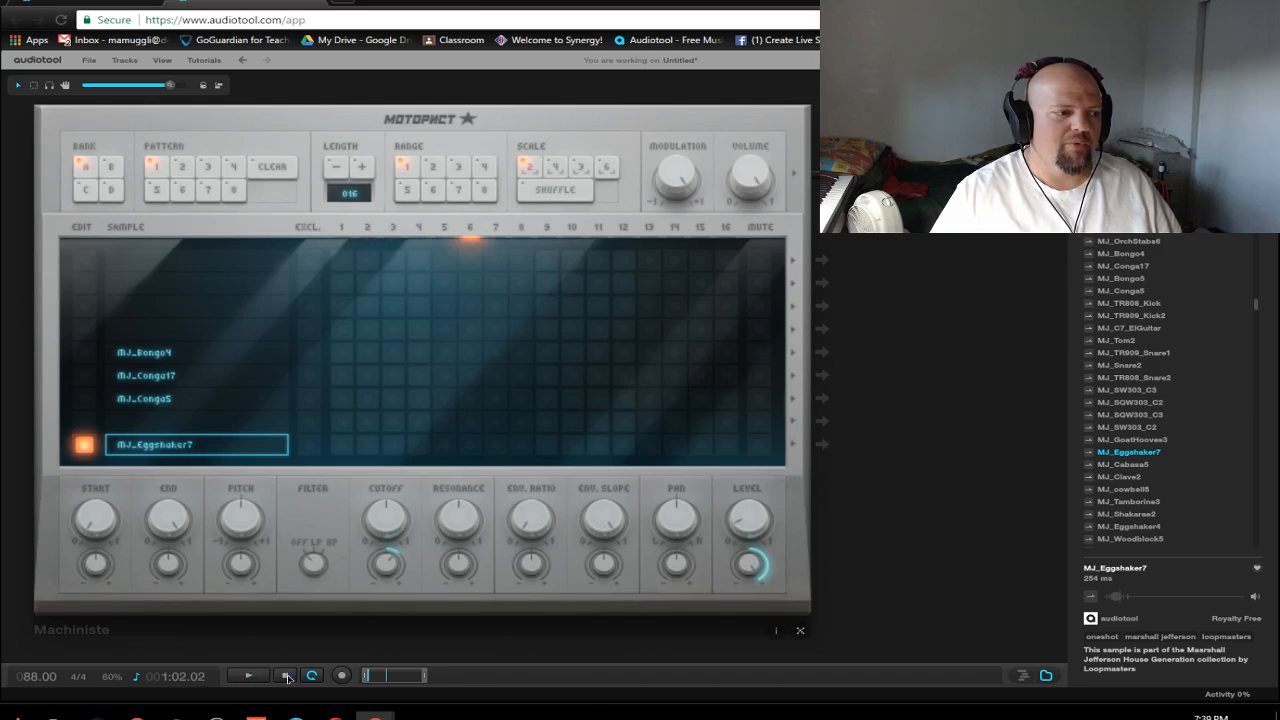
pyautogui.click(156, 402)
pyautogui.click(165, 375)
pyautogui.click(167, 353)
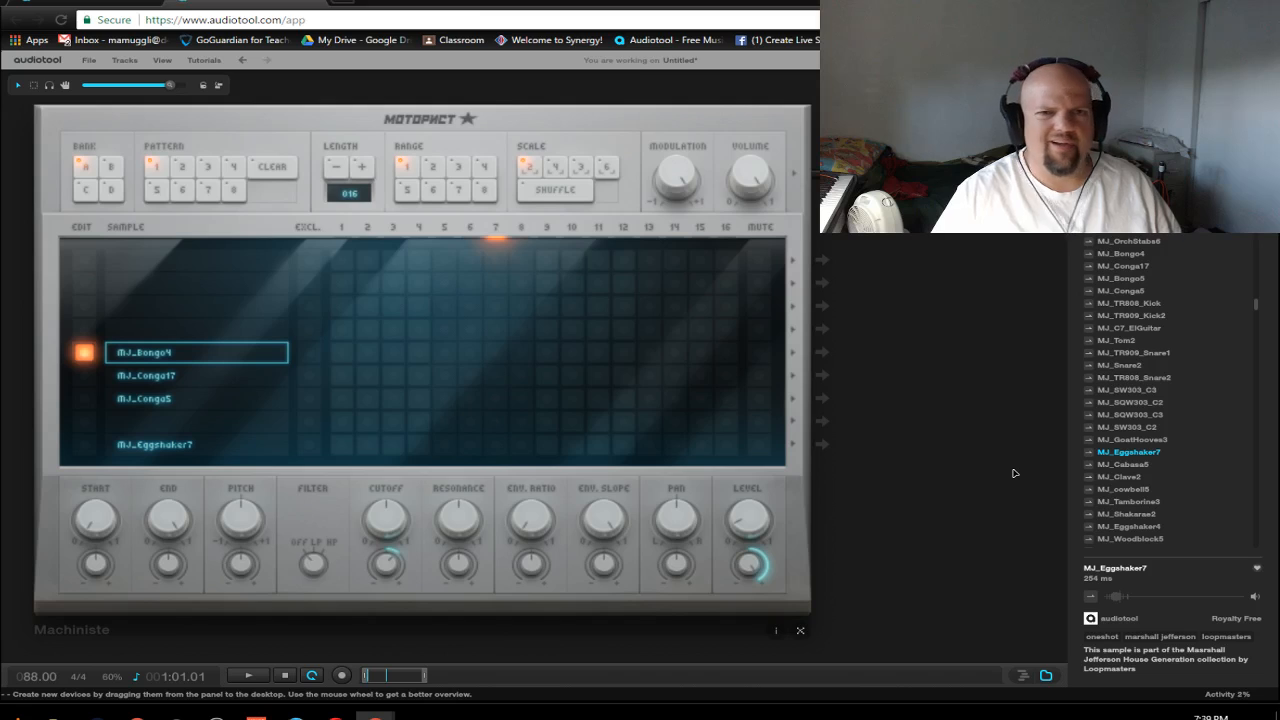
# Step: Preview the synth one-shots MJ_SW303_C3 and MJ_SQW303_C2 in the sample browser
pyautogui.scroll(-3, 1000, 500)
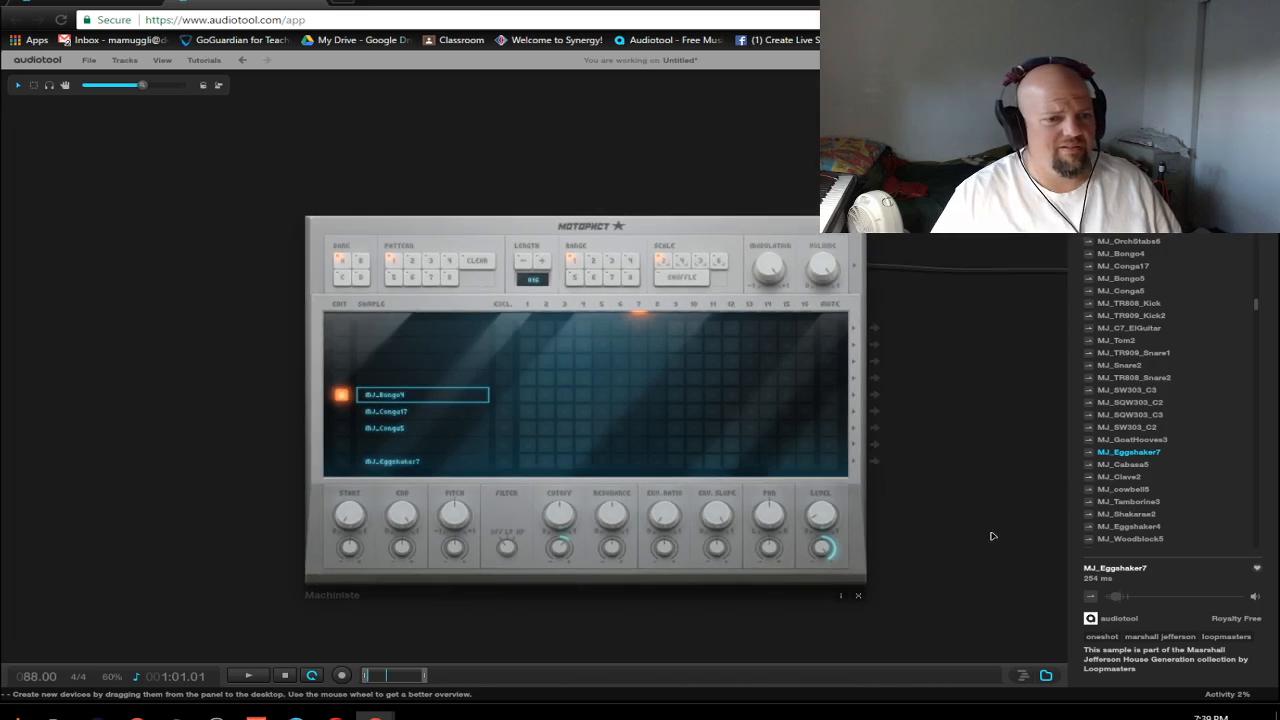
pyautogui.scroll(3, 900, 481)
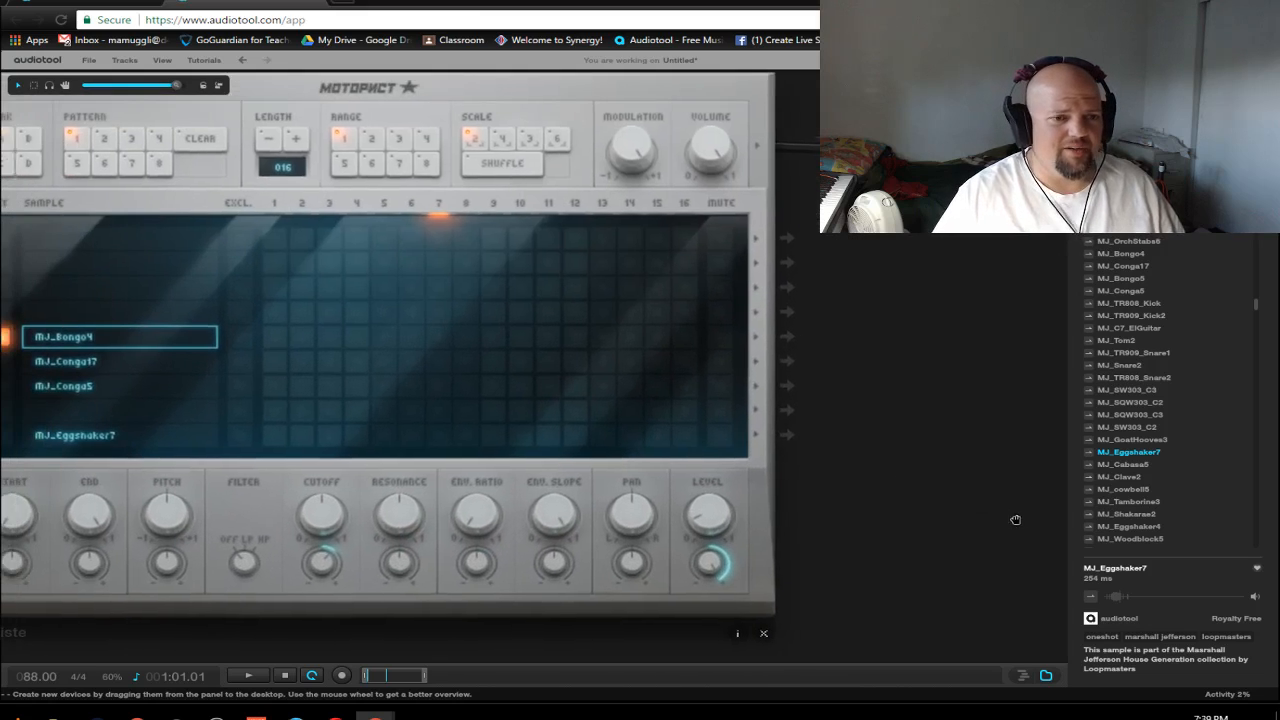
pyautogui.click(1090, 391)
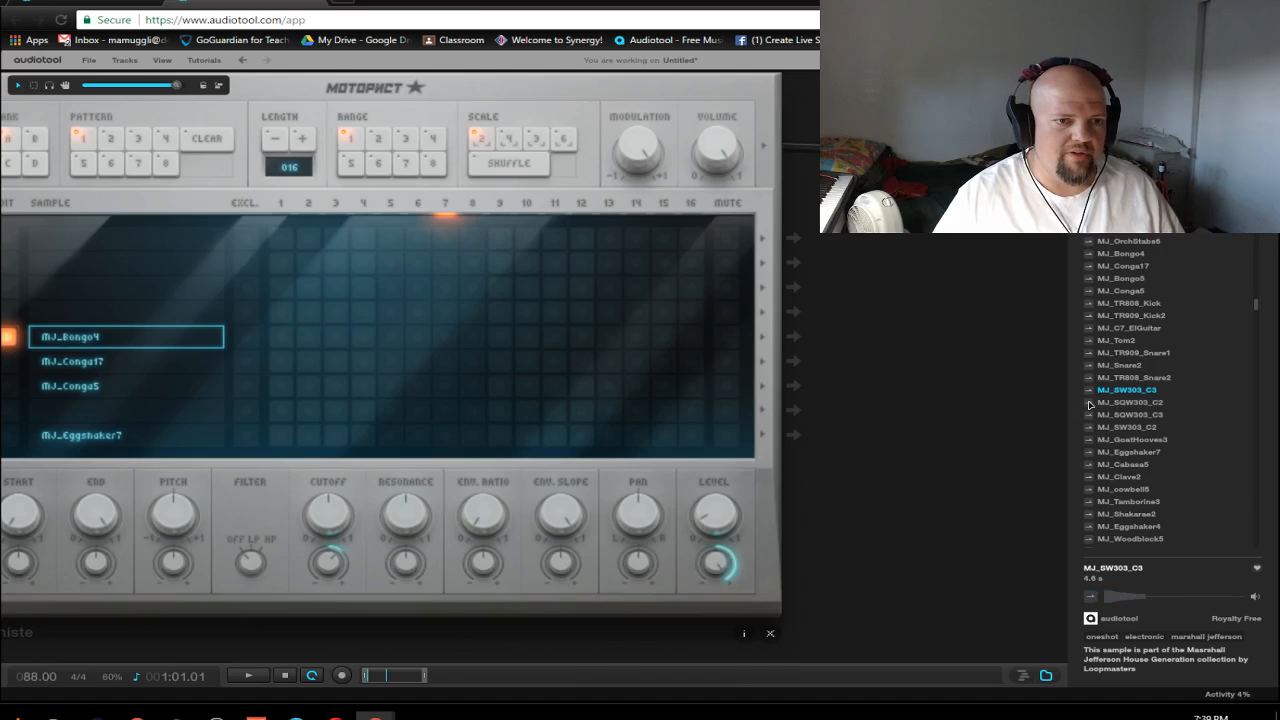
pyautogui.click(1090, 404)
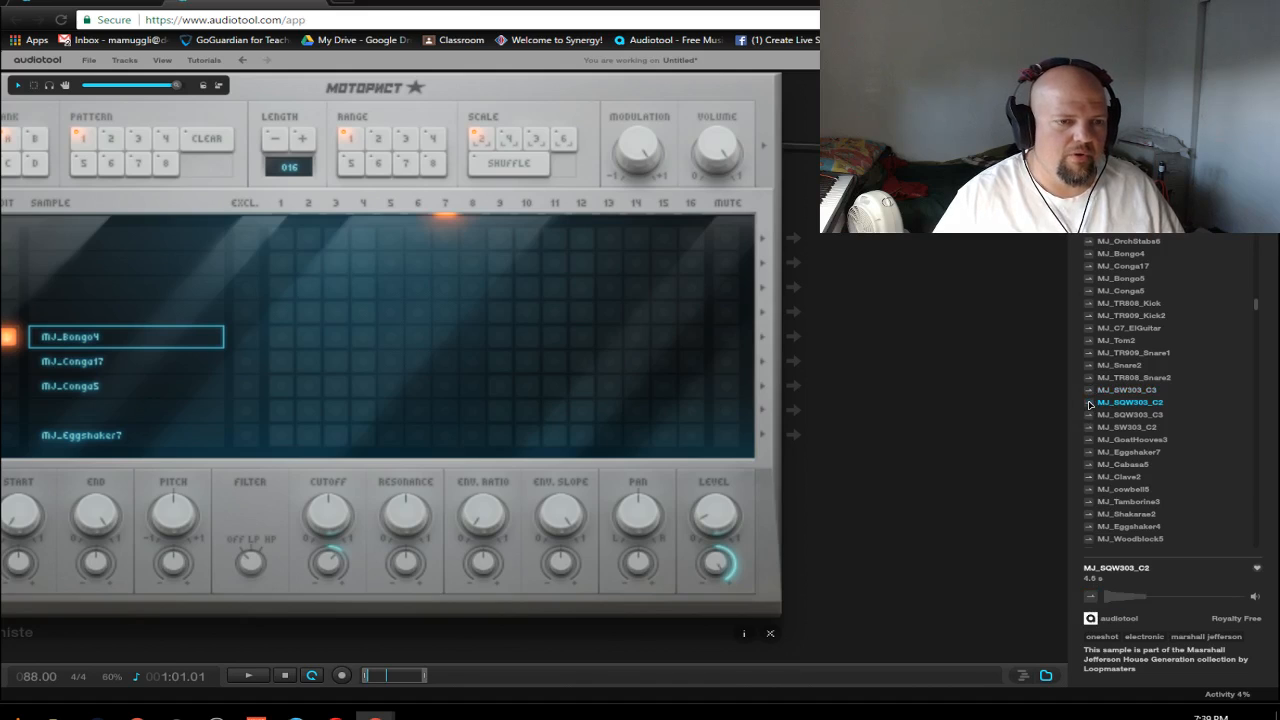
# Step: Find the bass drum one-shots further down the sample list and preview M_BASSDRUM_20 and M_BASSDRUM_23
pyautogui.moveTo(957, 483); pyautogui.dragTo(1023, 487)
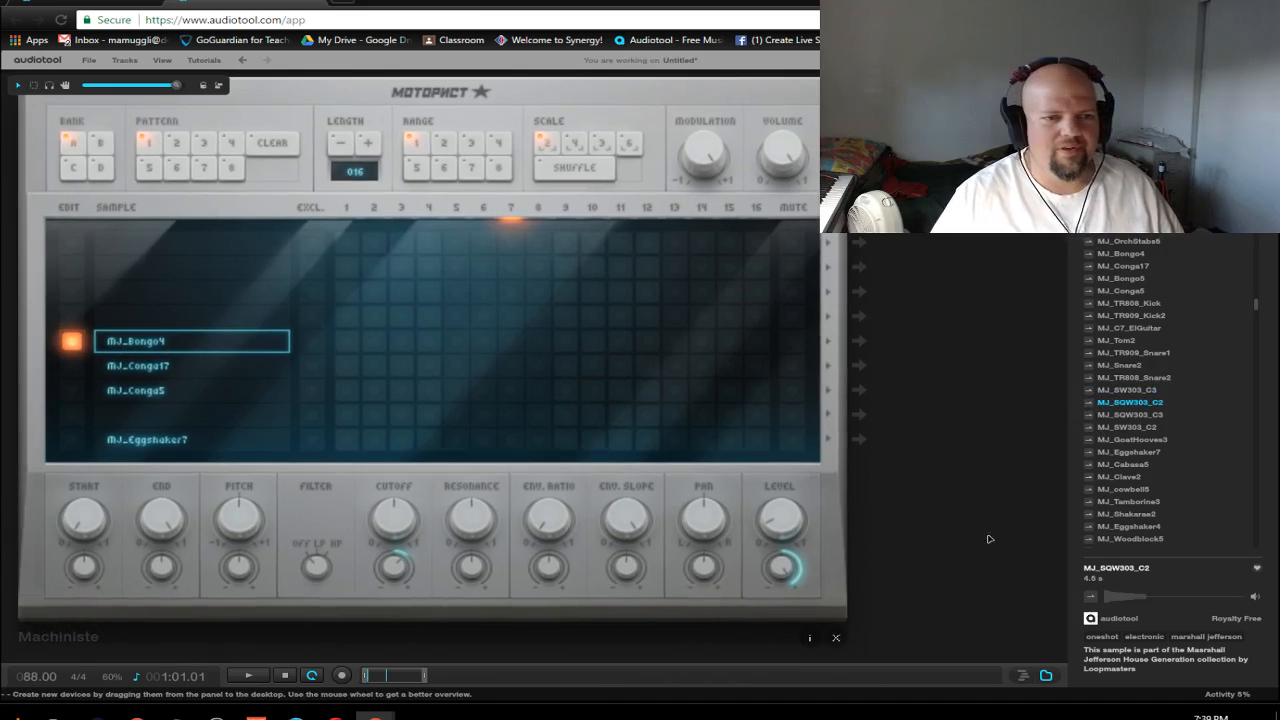
pyautogui.scroll(-8, 1148, 464)
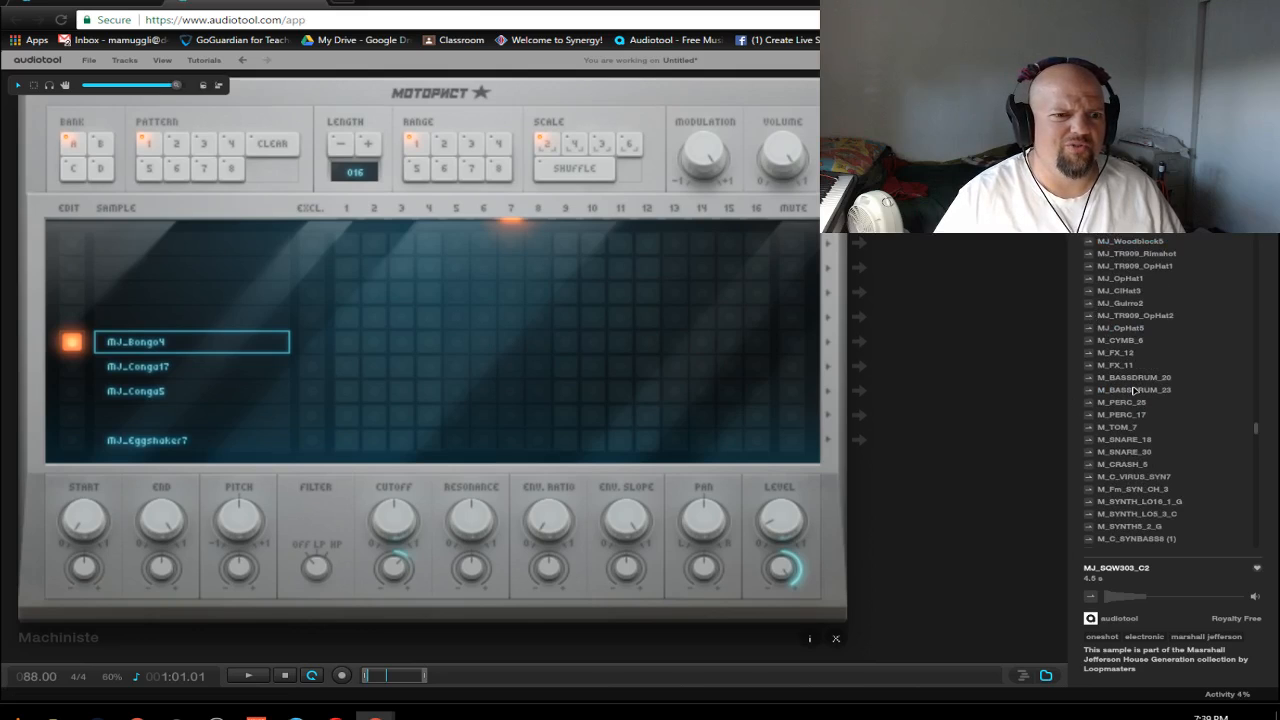
pyautogui.click(1089, 381)
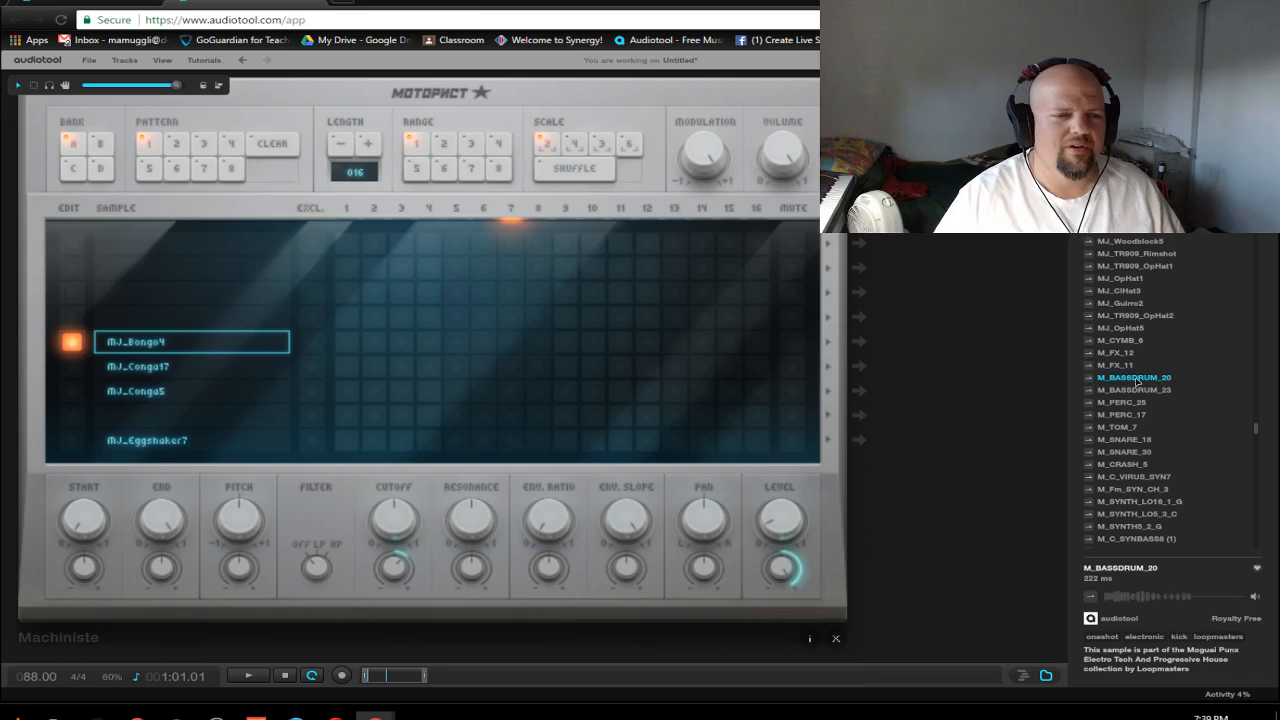
pyautogui.click(1089, 393)
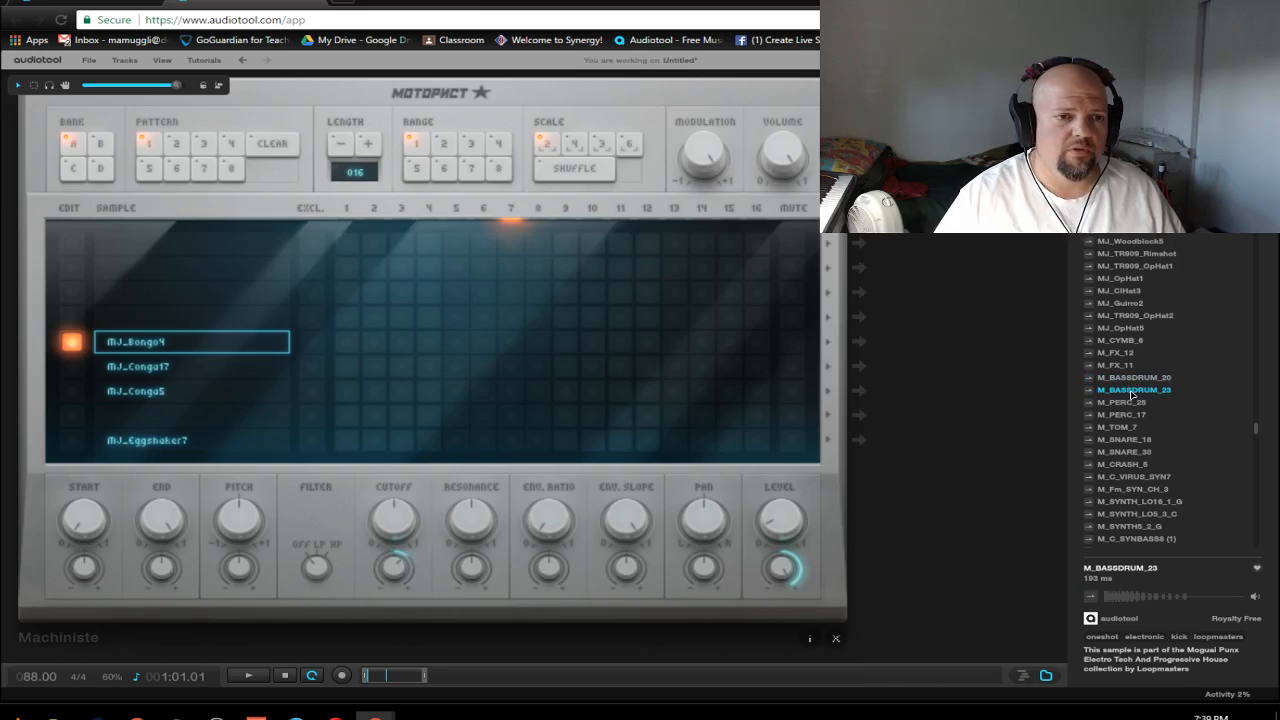
# Step: Load M_BASSDRUM_23 into the first sample slot and, from a search for clap samples, Farcio-Clap1 into the second slot
pyautogui.moveTo(1089, 393); pyautogui.dragTo(179, 251)
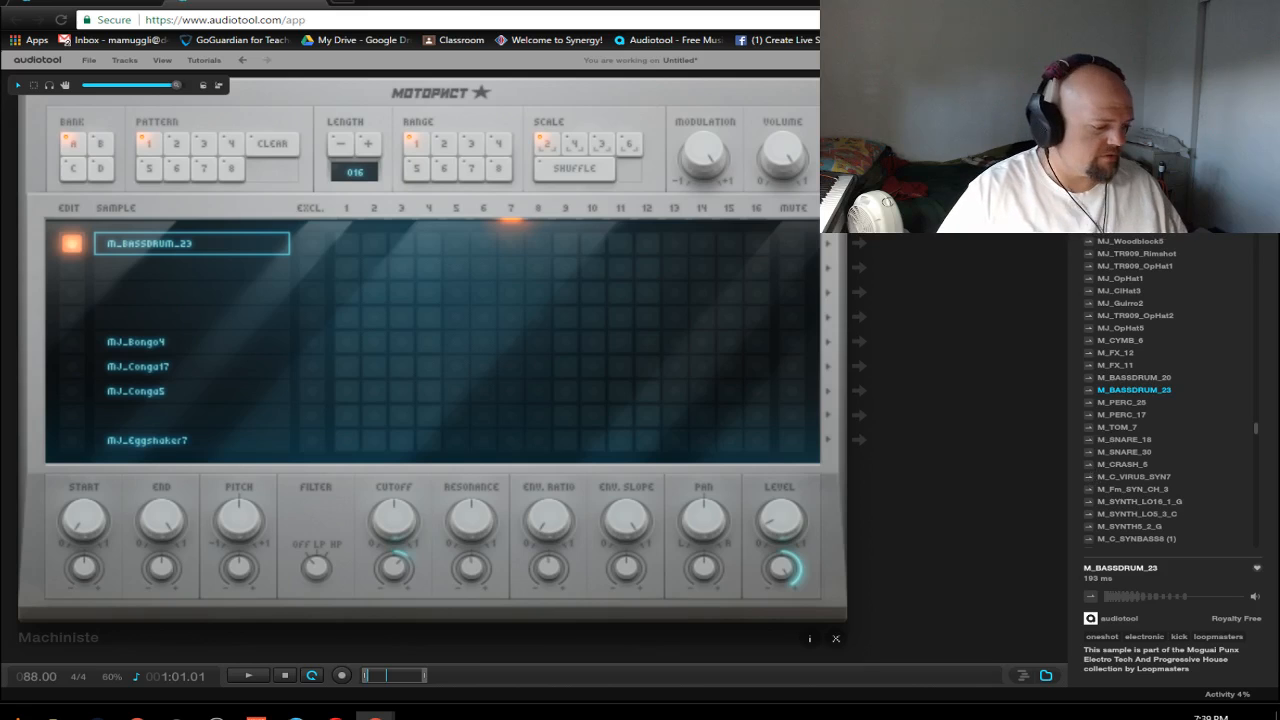
pyautogui.press('Return')
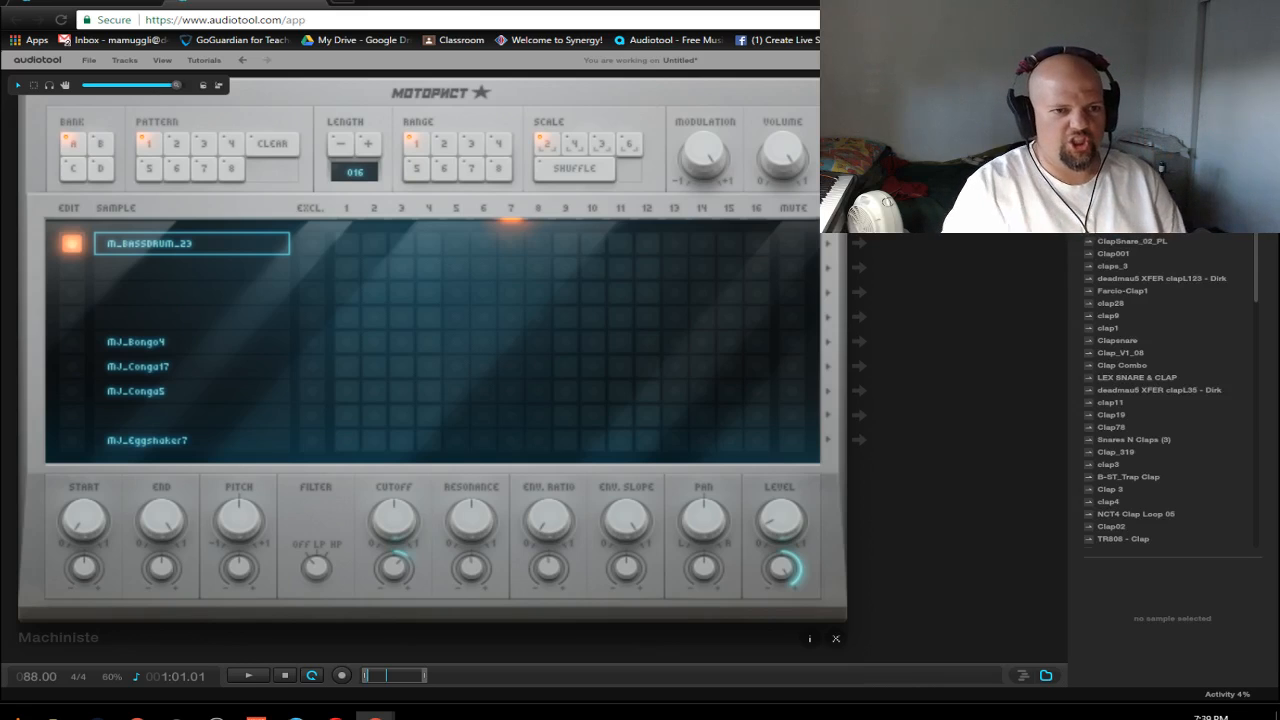
pyautogui.click(1112, 191)
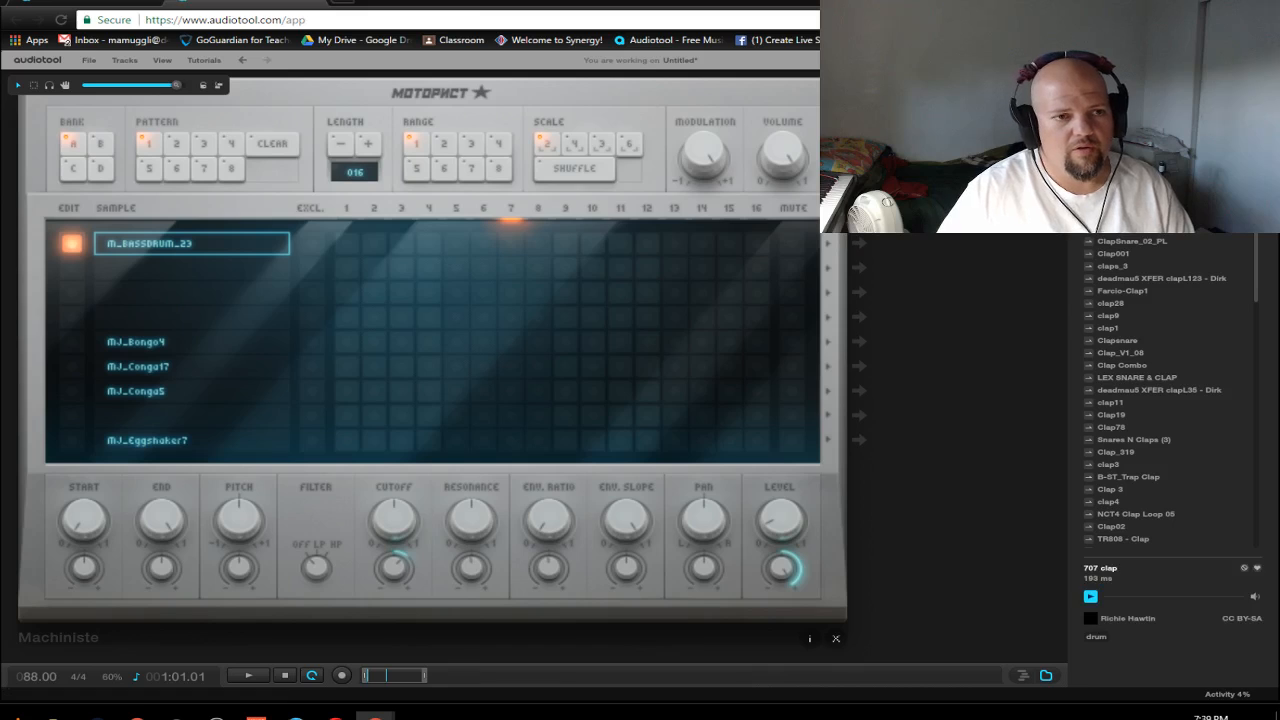
pyautogui.click(1088, 254)
pyautogui.click(1090, 292)
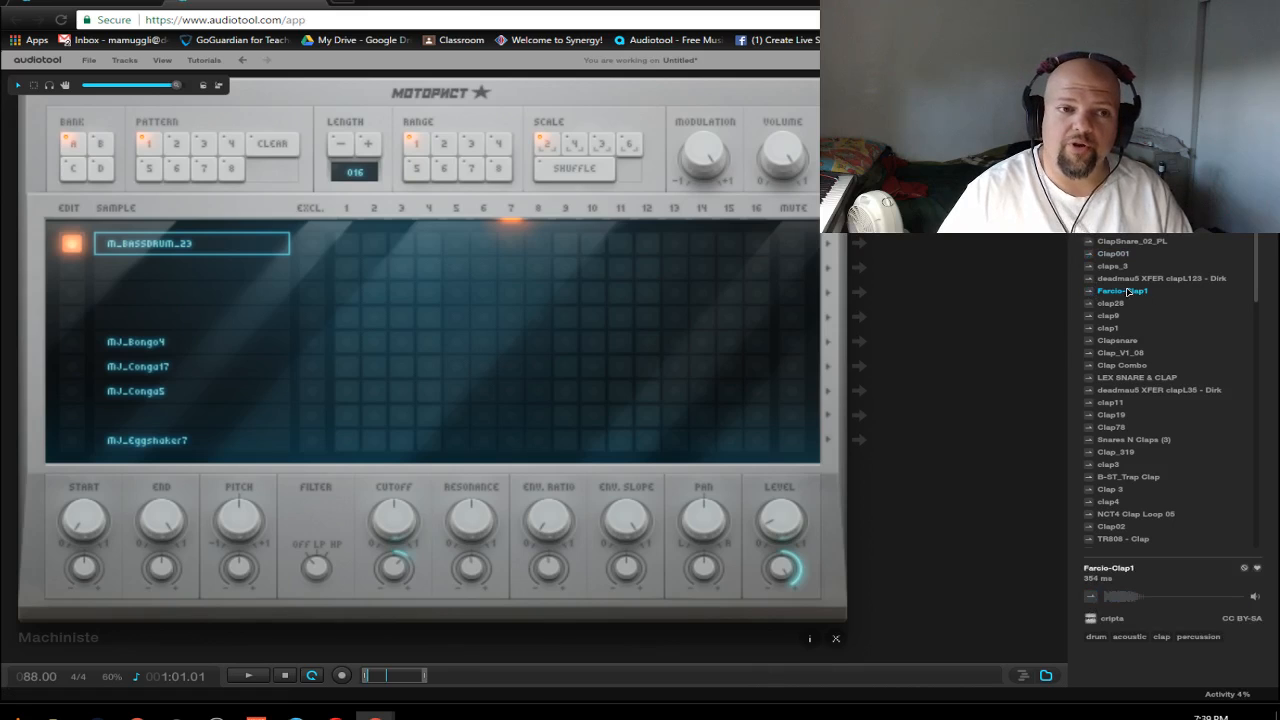
pyautogui.moveTo(1127, 291); pyautogui.dragTo(190, 268)
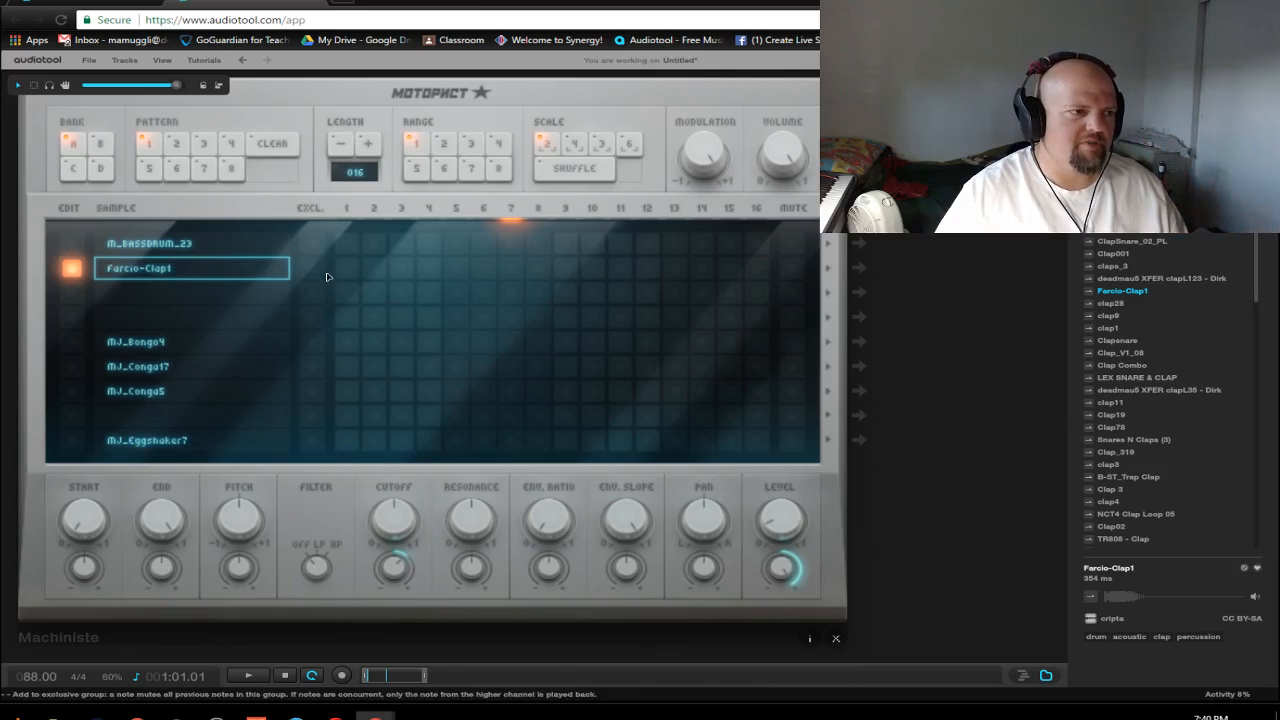
# Step: Program the pattern with M_BASSDRUM_23 on steps 1 and 9 and Farcio-Clap1 on steps 5 and 13
pyautogui.click(347, 240)
pyautogui.click(480, 277)
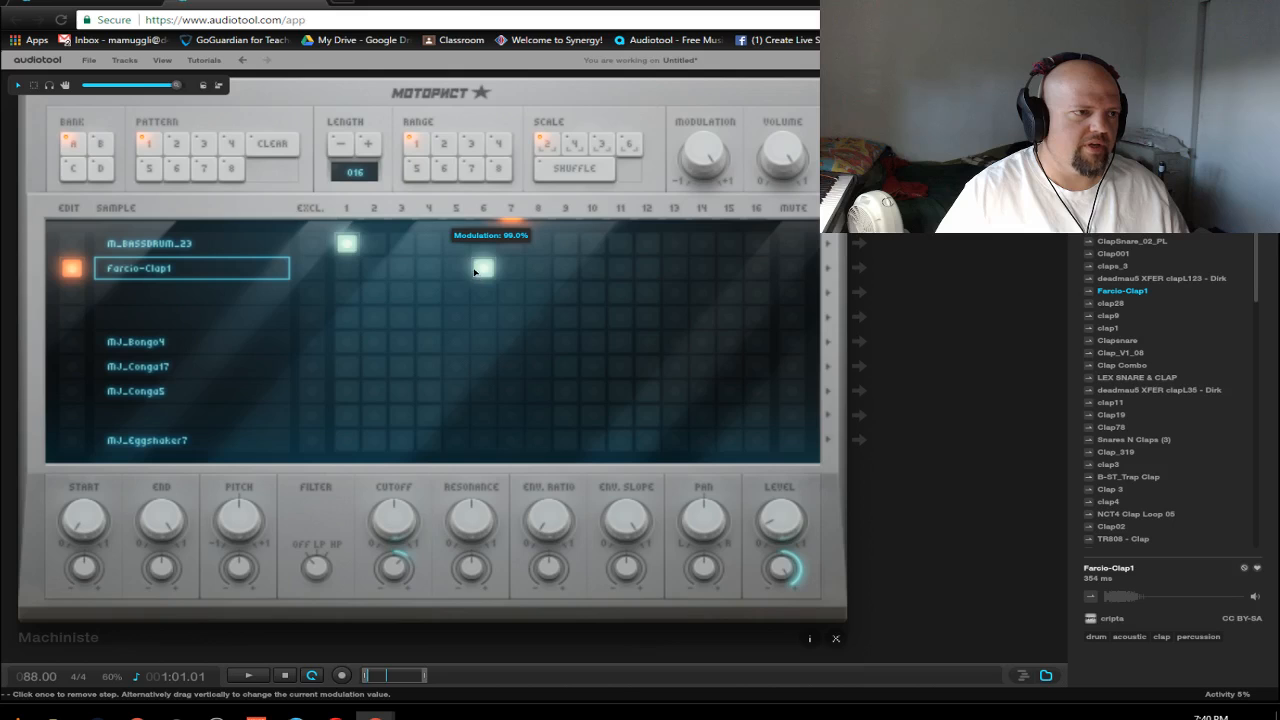
pyautogui.click(456, 268)
pyautogui.click(483, 268)
pyautogui.click(565, 243)
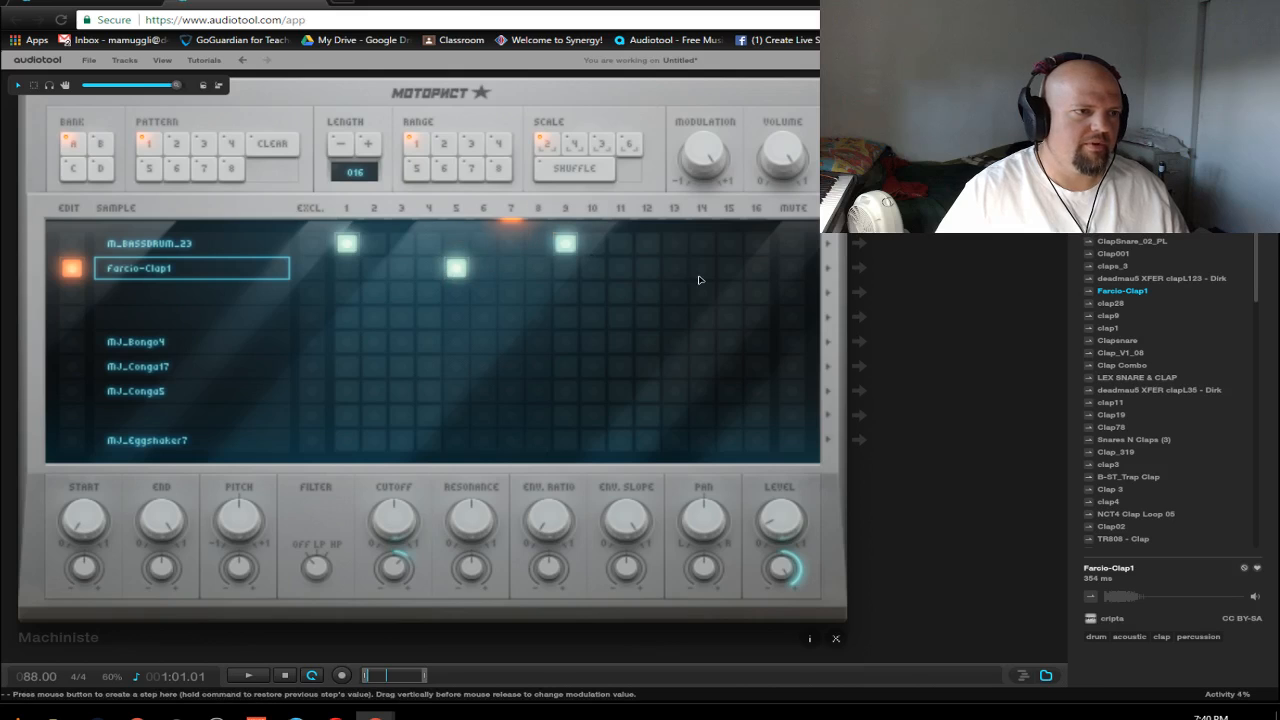
pyautogui.click(675, 268)
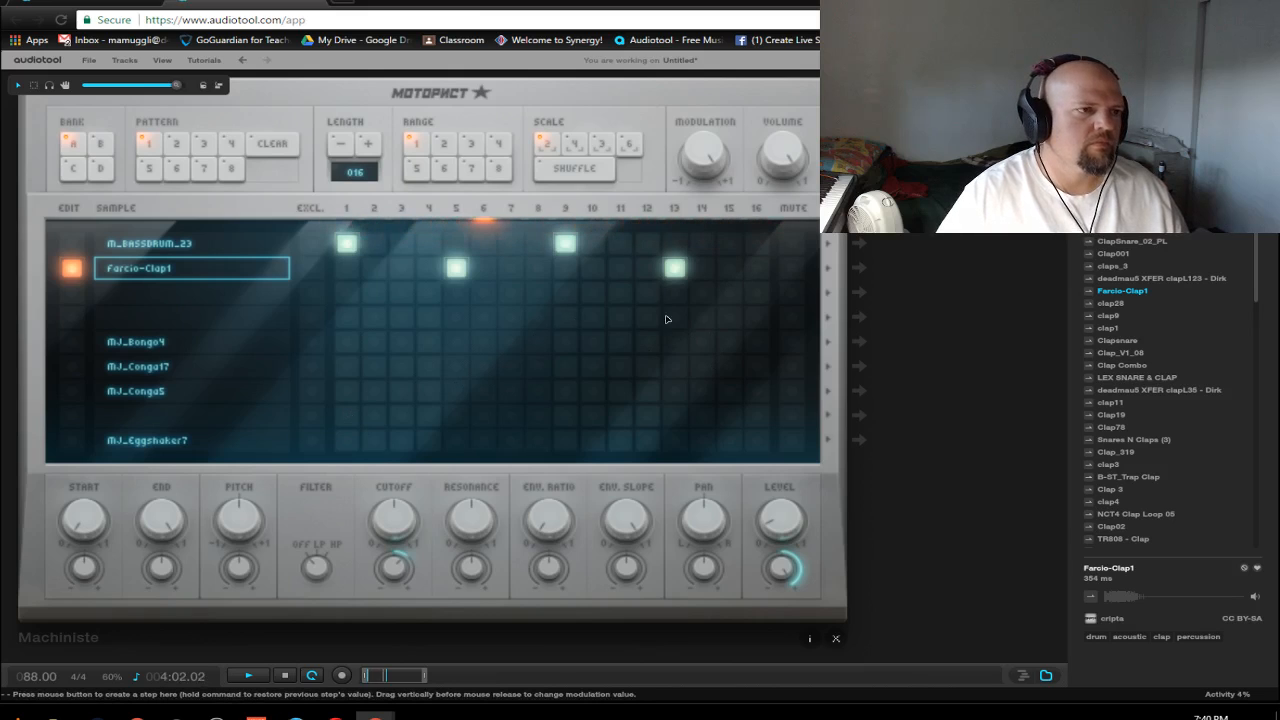
# Step: Add extra Farcio-Clap1 hits on steps 14 and 15 of the pattern during playback
pyautogui.click(729, 268)
pyautogui.click(647, 268)
pyautogui.click(647, 268)
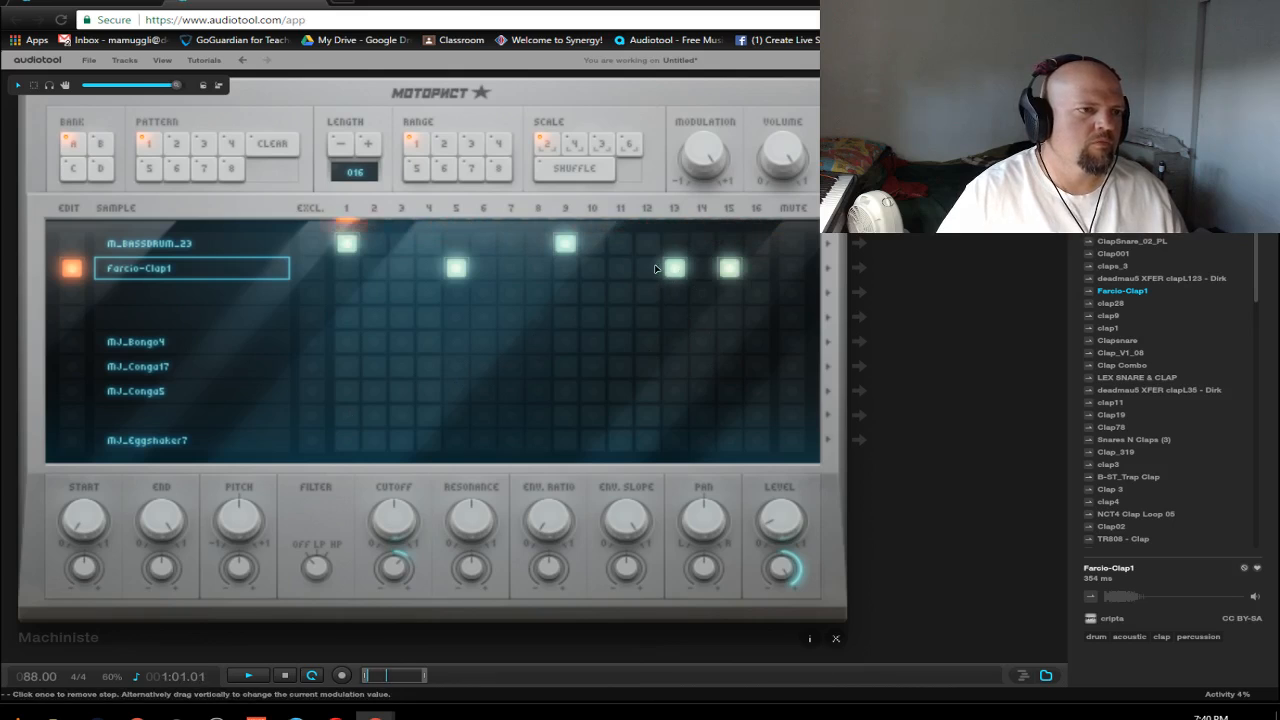
pyautogui.click(702, 268)
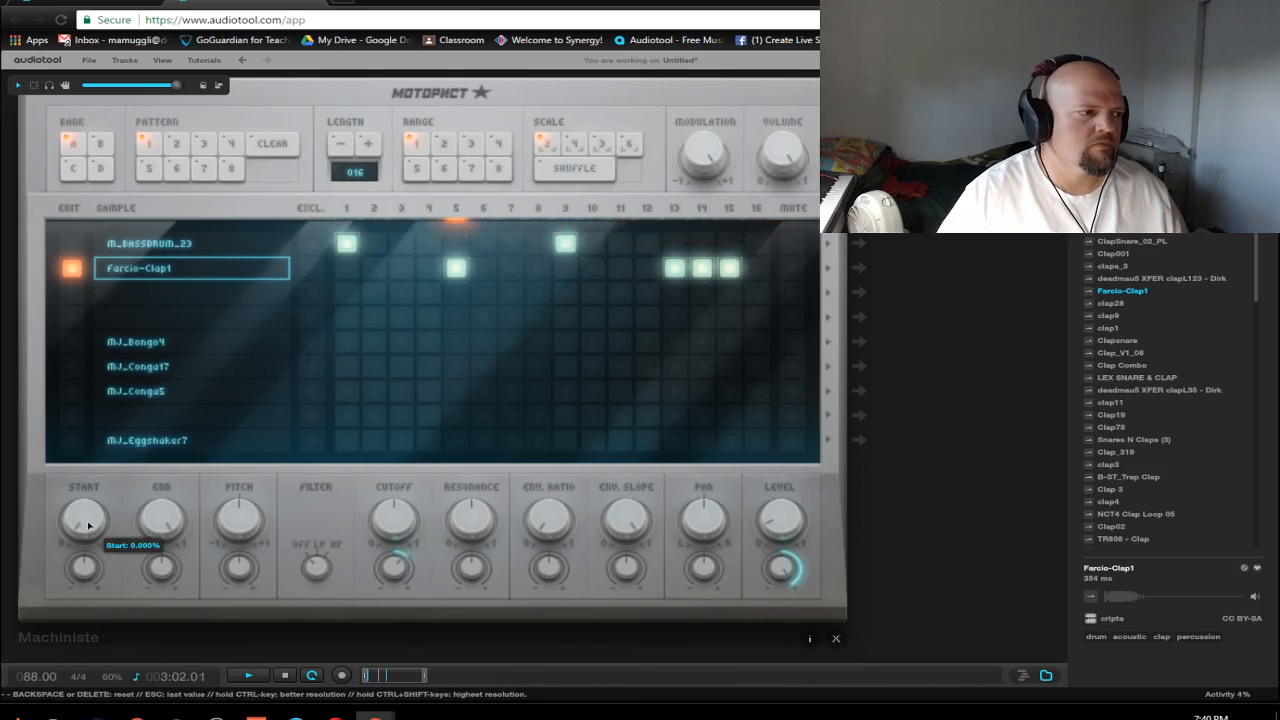
# Step: Trim the Farcio-Clap1 sample by raising its start point and lowering its end point to about 52%
pyautogui.moveTo(87, 524); pyautogui.dragTo(87, 512)
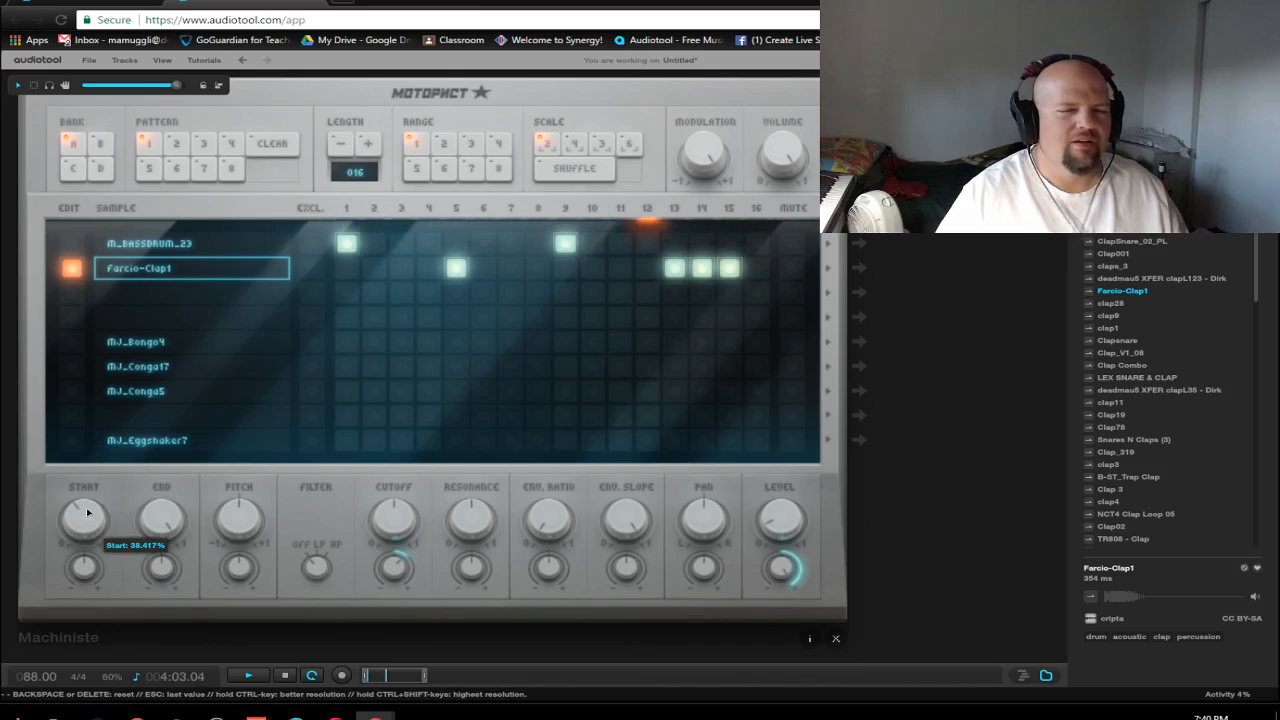
pyautogui.moveTo(87, 512); pyautogui.dragTo(95, 556)
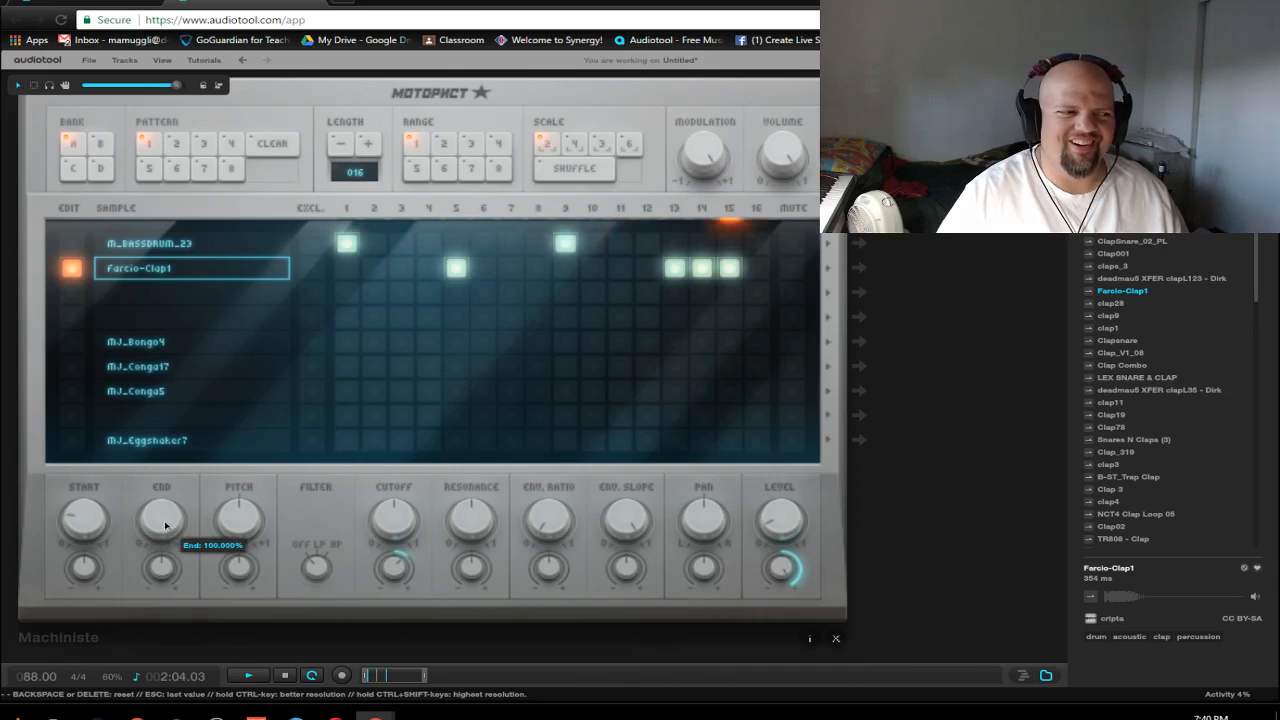
pyautogui.moveTo(159, 533); pyautogui.dragTo(198, 648)
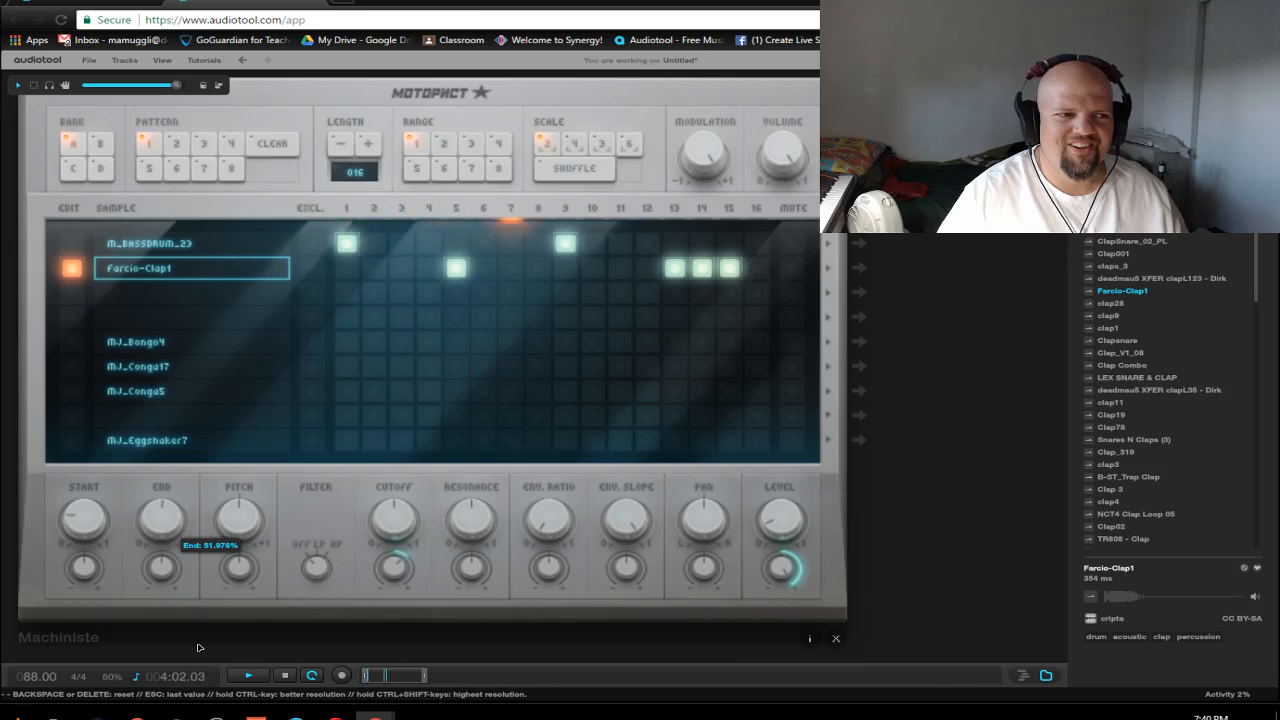
pyautogui.moveTo(161, 534)
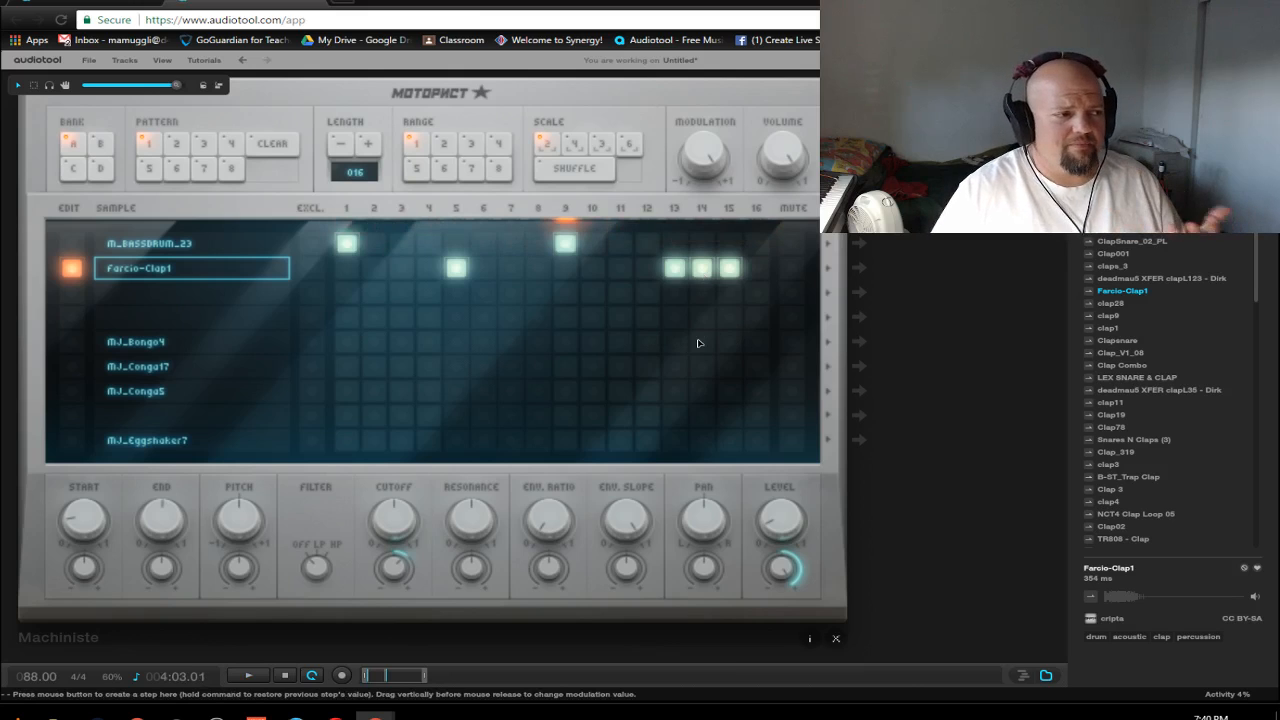
# Step: Move the cable of the Machiniste's main output from Centroid mixer channel 1 to channel 5
pyautogui.scroll(-3, 730, 345)
pyautogui.moveTo(985, 358); pyautogui.dragTo(611, 357)
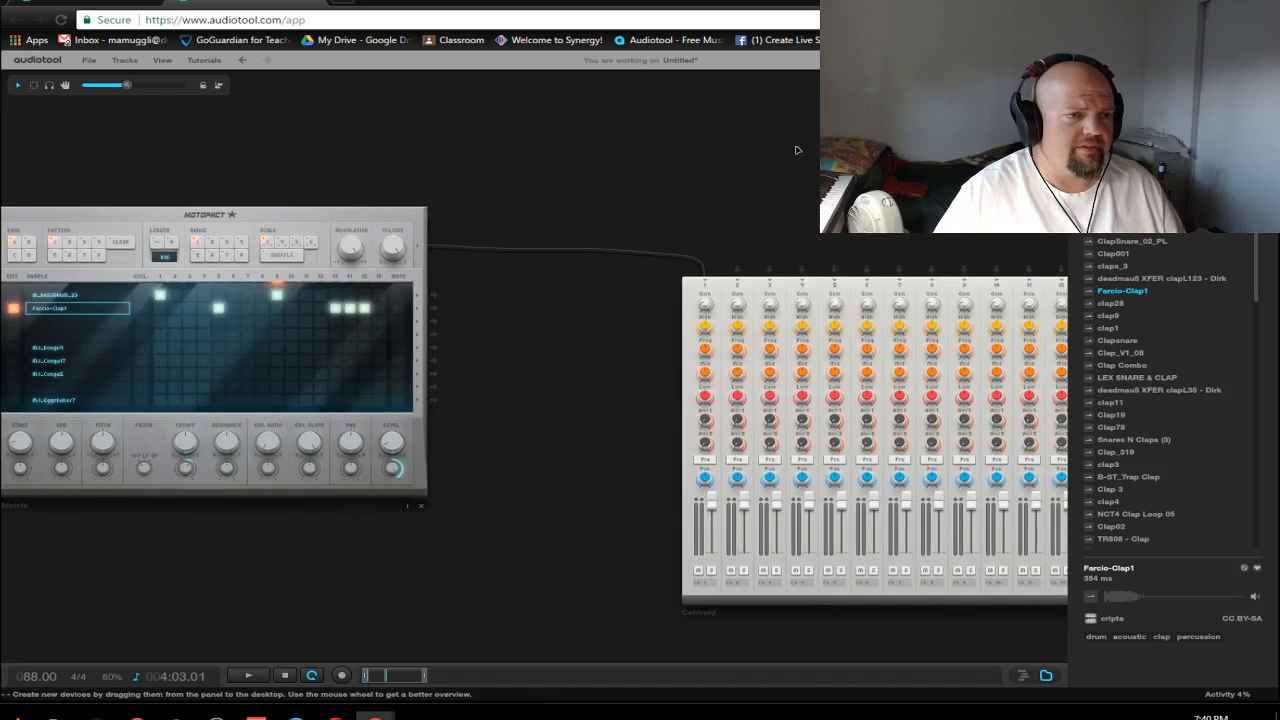
pyautogui.moveTo(1045, 100); pyautogui.dragTo(797, 188)
pyautogui.click(780, 185)
pyautogui.press('Delete')
pyautogui.moveTo(421, 249); pyautogui.dragTo(849, 173)
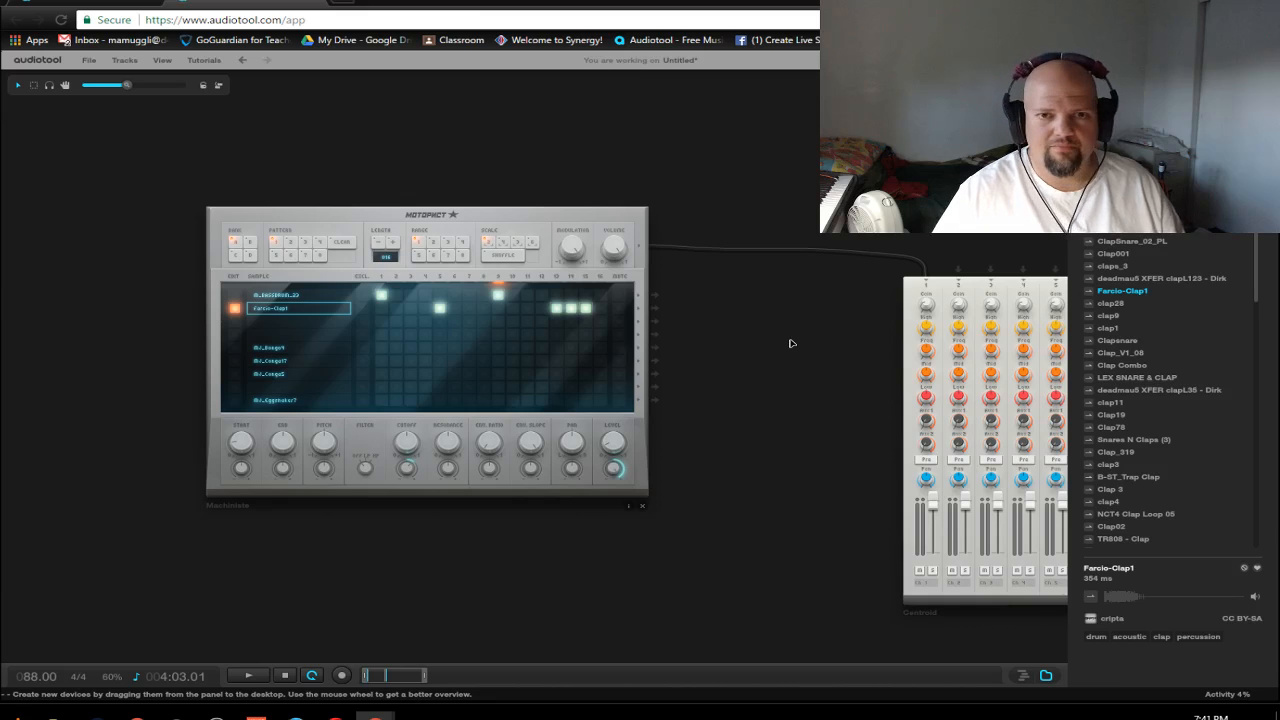
pyautogui.moveTo(863, 329); pyautogui.dragTo(517, 362)
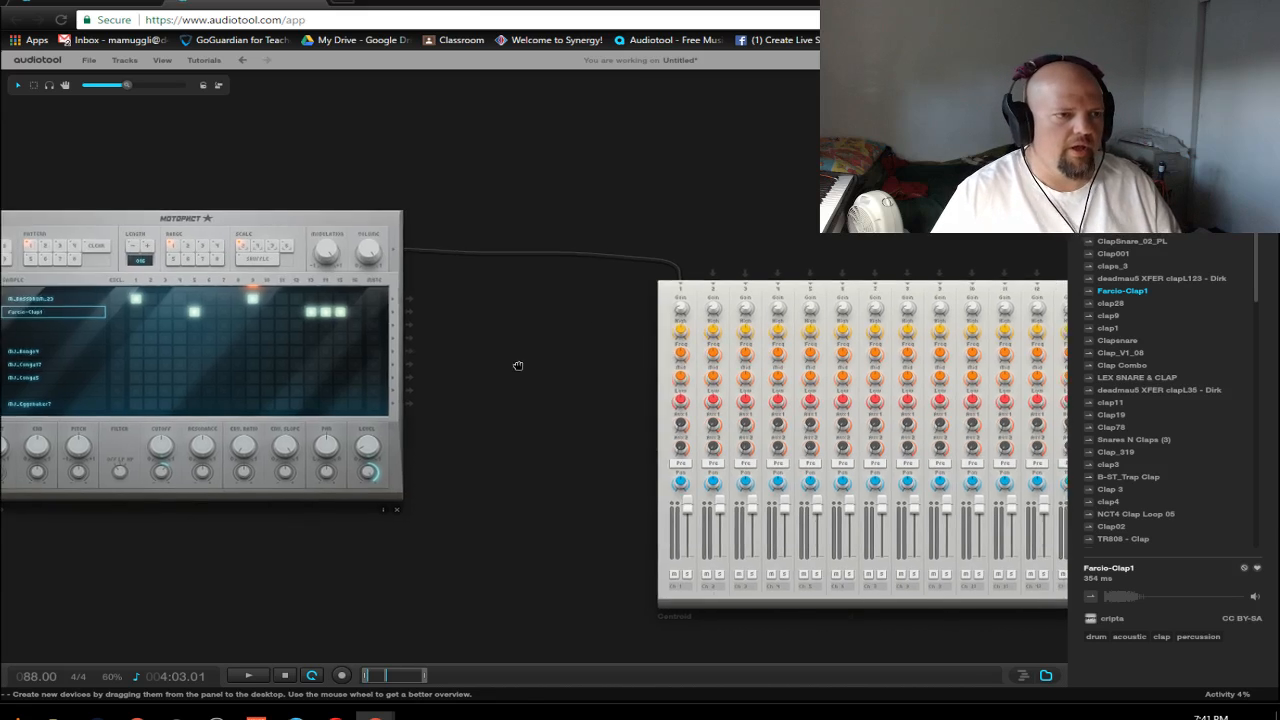
pyautogui.moveTo(580, 300); pyautogui.dragTo(708, 300)
pyautogui.moveTo(362, 492); pyautogui.dragTo(525, 437)
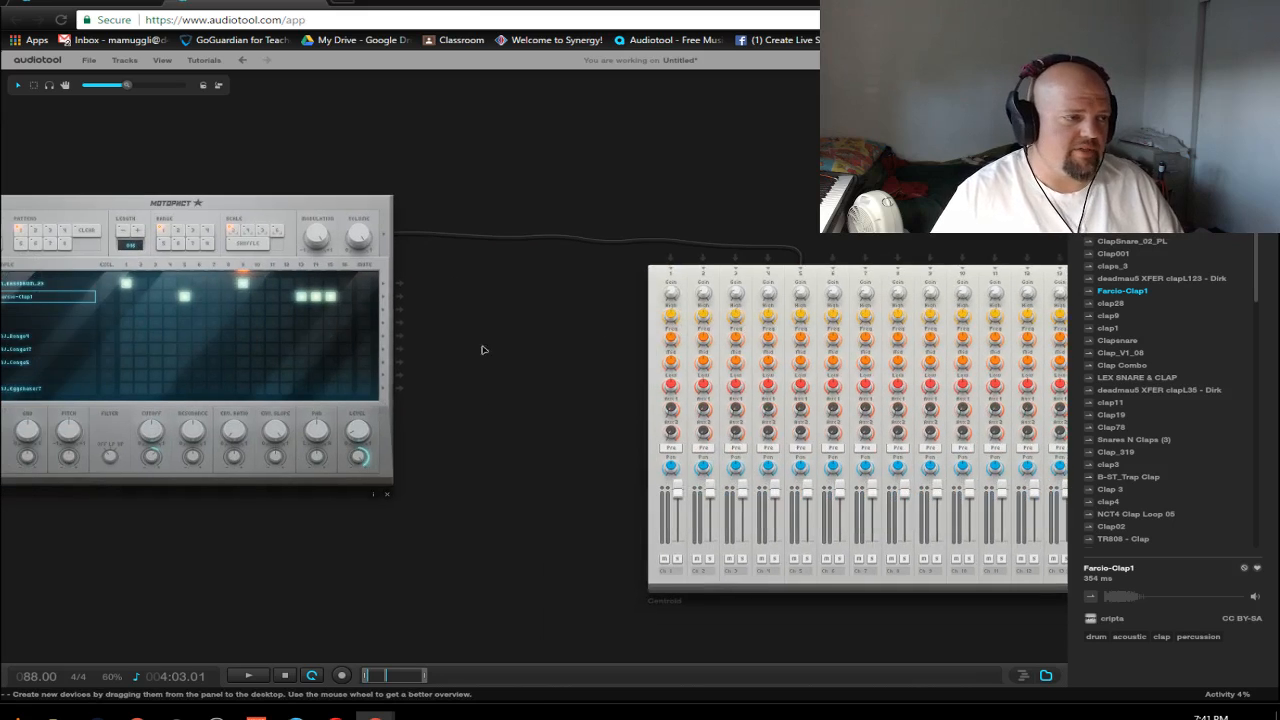
# Step: Connect the Machiniste's separate bass drum output to Centroid input 1 and its clap output to input 2
pyautogui.moveTo(399, 283); pyautogui.dragTo(671, 257)
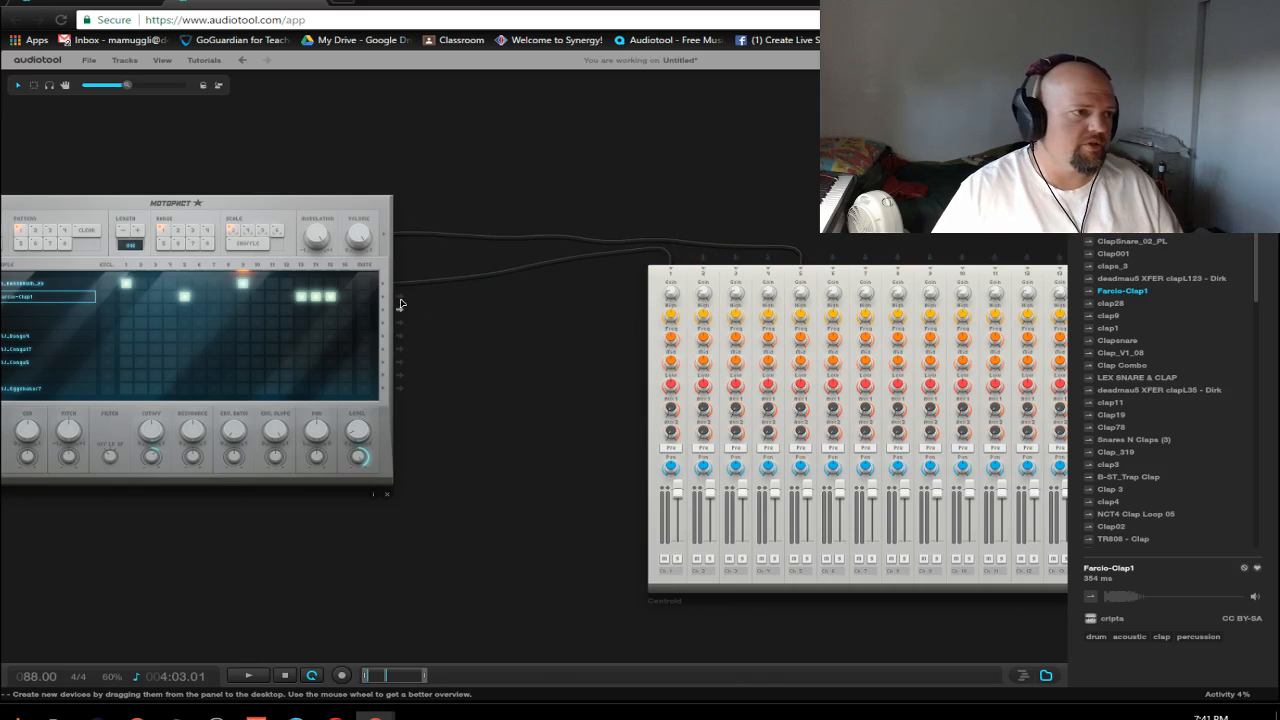
pyautogui.moveTo(399, 297); pyautogui.dragTo(712, 272)
pyautogui.moveTo(710, 262); pyautogui.dragTo(708, 261)
# Step: Add a Merger device between the Machiniste and the Centroid mixer
pyautogui.moveTo(546, 492); pyautogui.dragTo(477, 493)
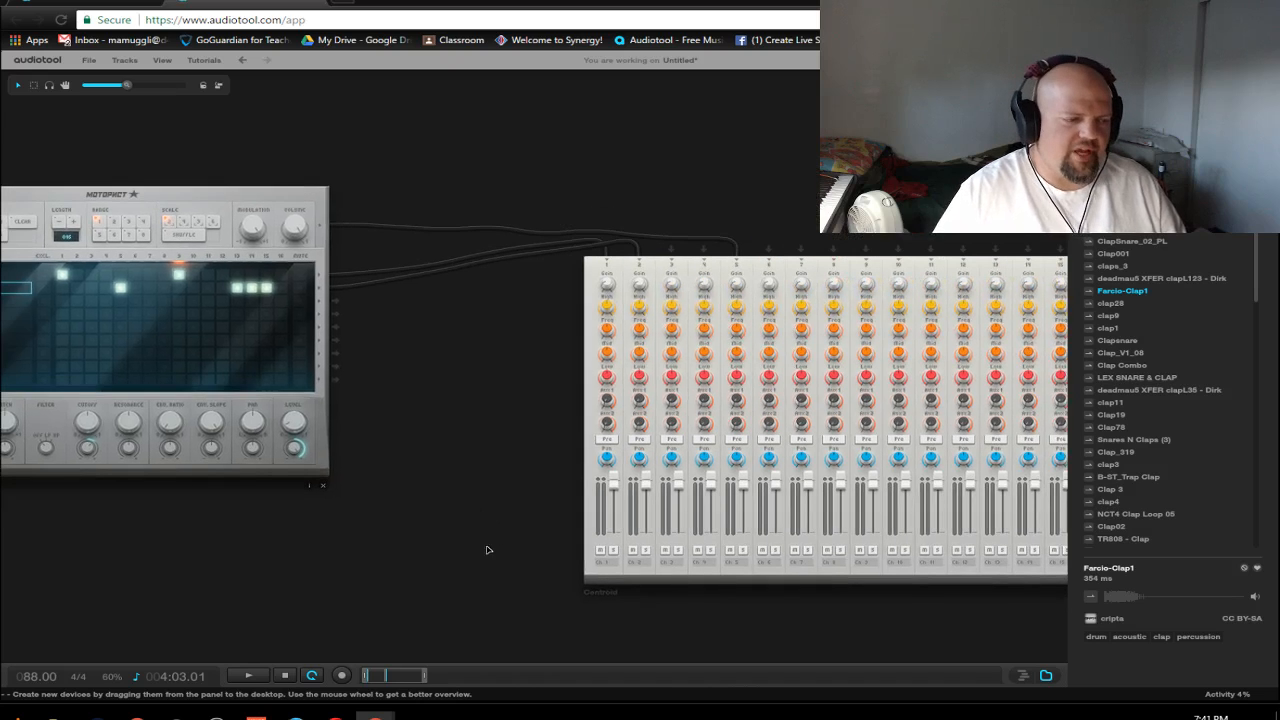
pyautogui.moveTo(487, 550); pyautogui.dragTo(703, 537)
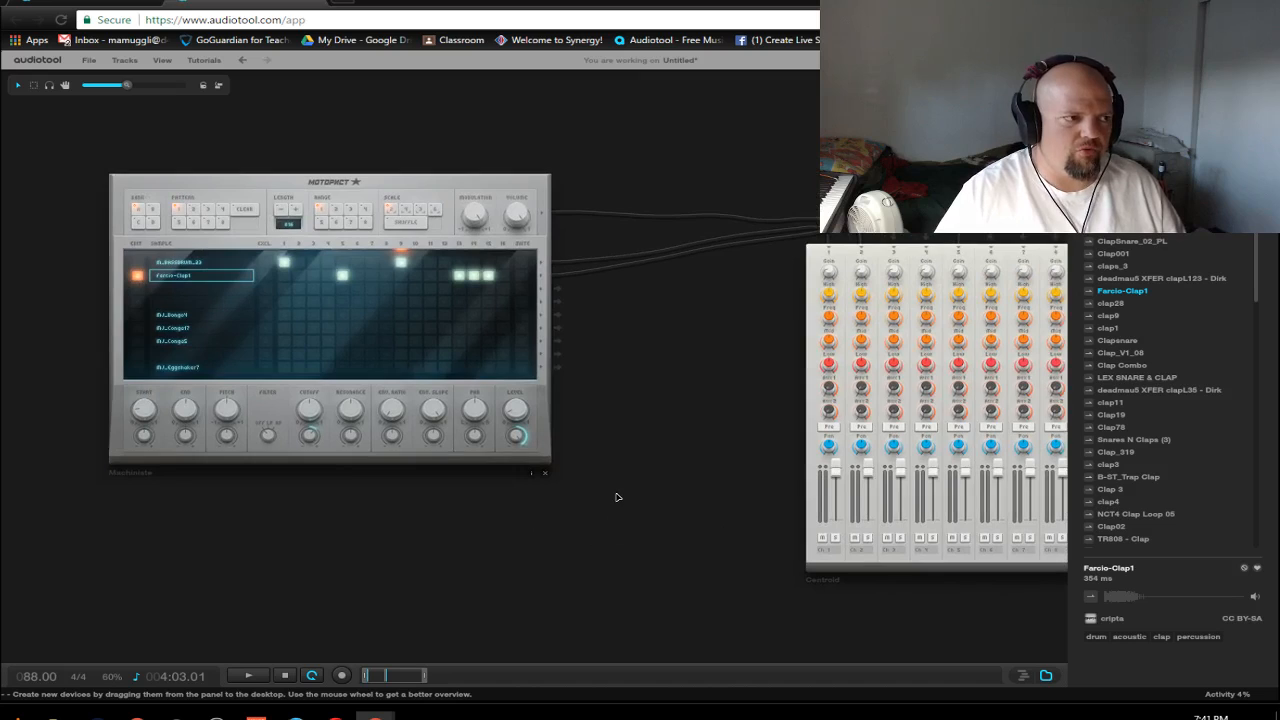
pyautogui.moveTo(617, 497); pyautogui.dragTo(530, 399)
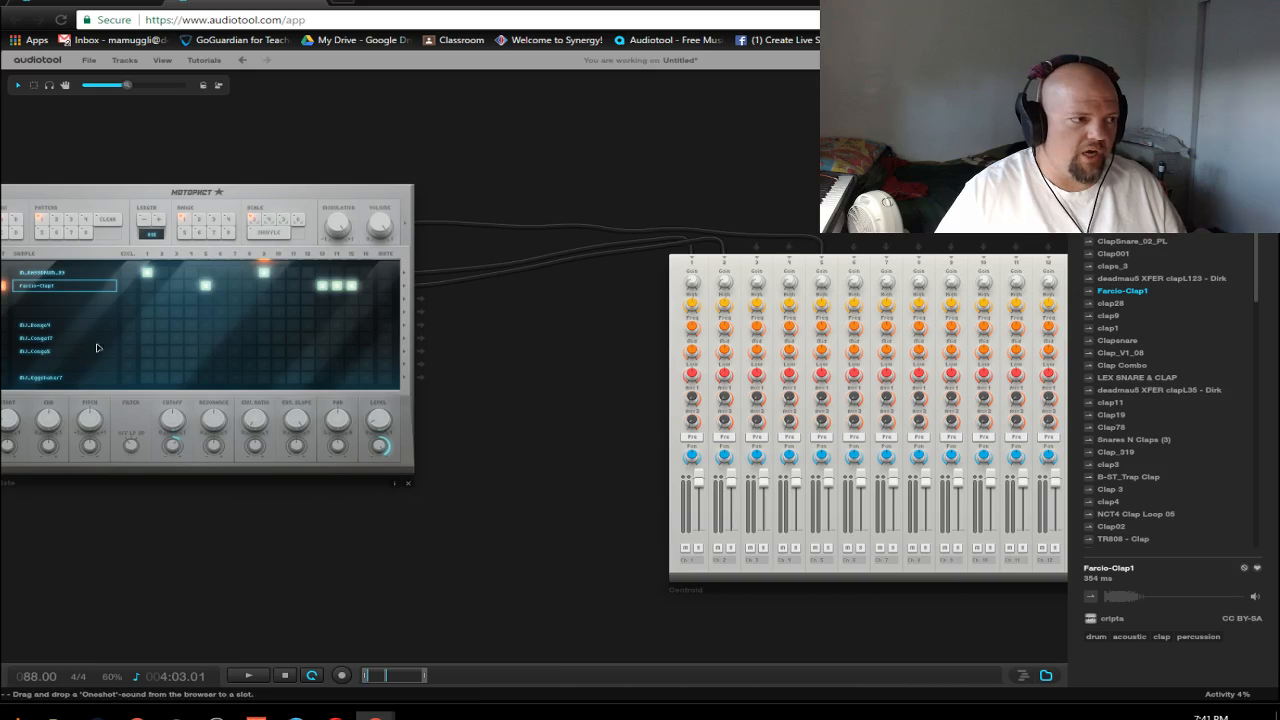
pyautogui.click(1098, 86)
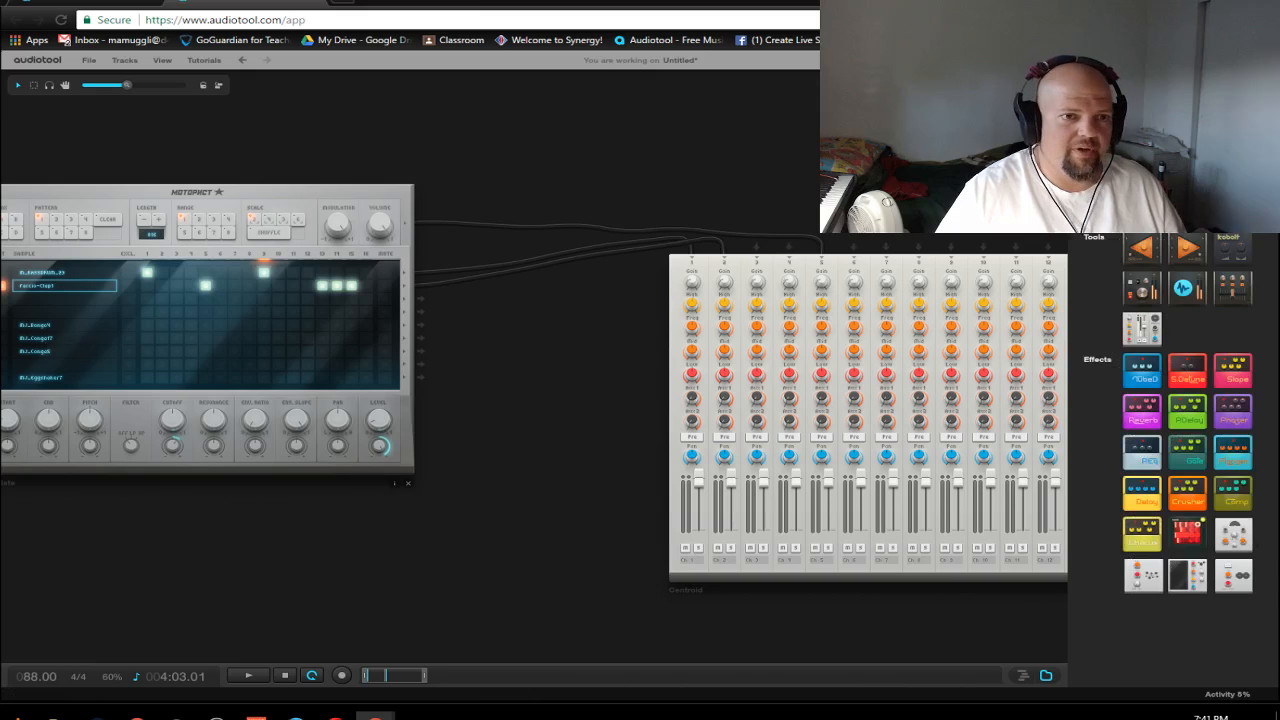
pyautogui.moveTo(1185, 248); pyautogui.dragTo(543, 369)
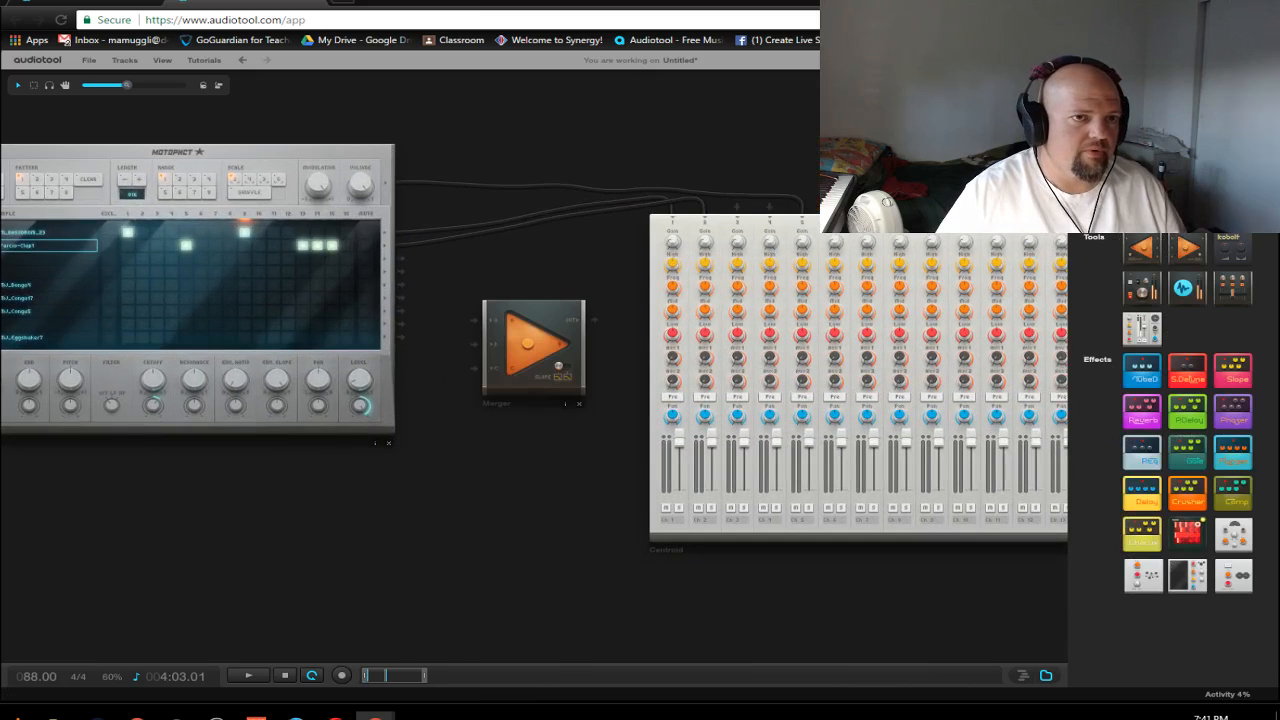
# Step: Connect the MJ_Bongo4, MJ_Conga17 and MJ_Conga5 outputs to Merger inputs A, B and C, and the Merger output to Centroid input 4
pyautogui.scroll(5, 510, 524)
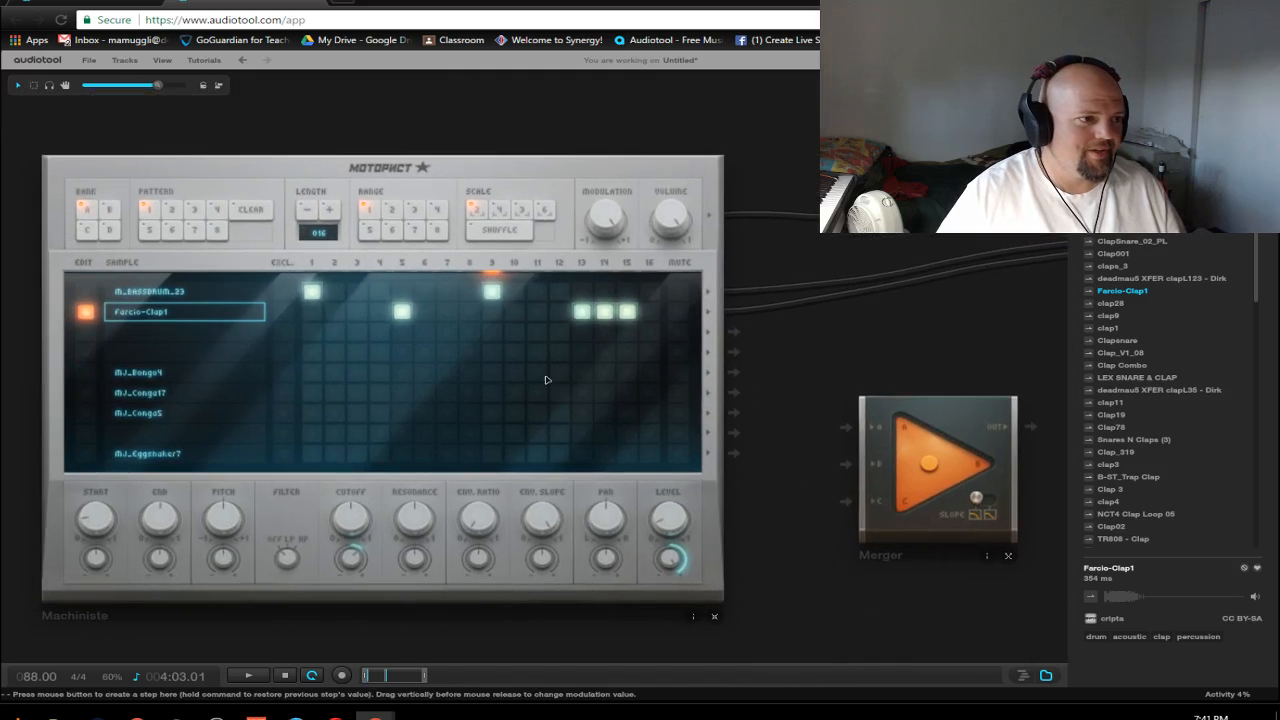
pyautogui.moveTo(733, 372); pyautogui.dragTo(846, 427)
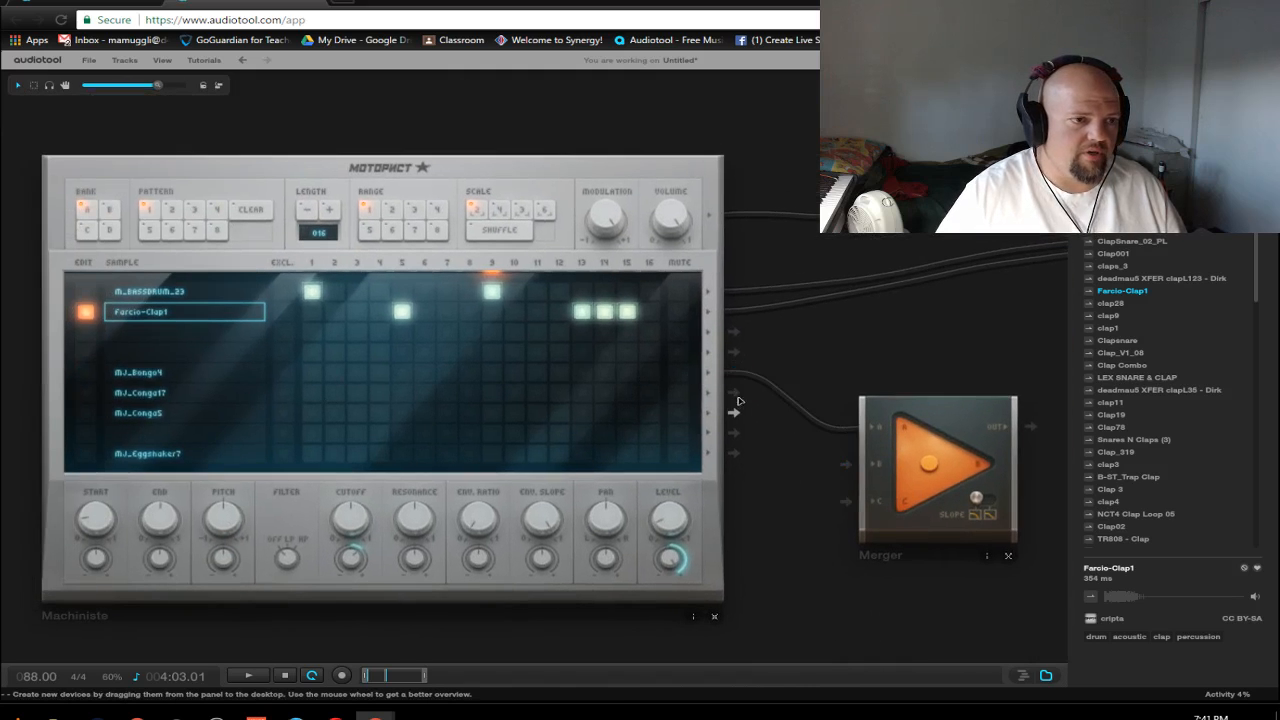
pyautogui.moveTo(733, 412); pyautogui.dragTo(846, 501)
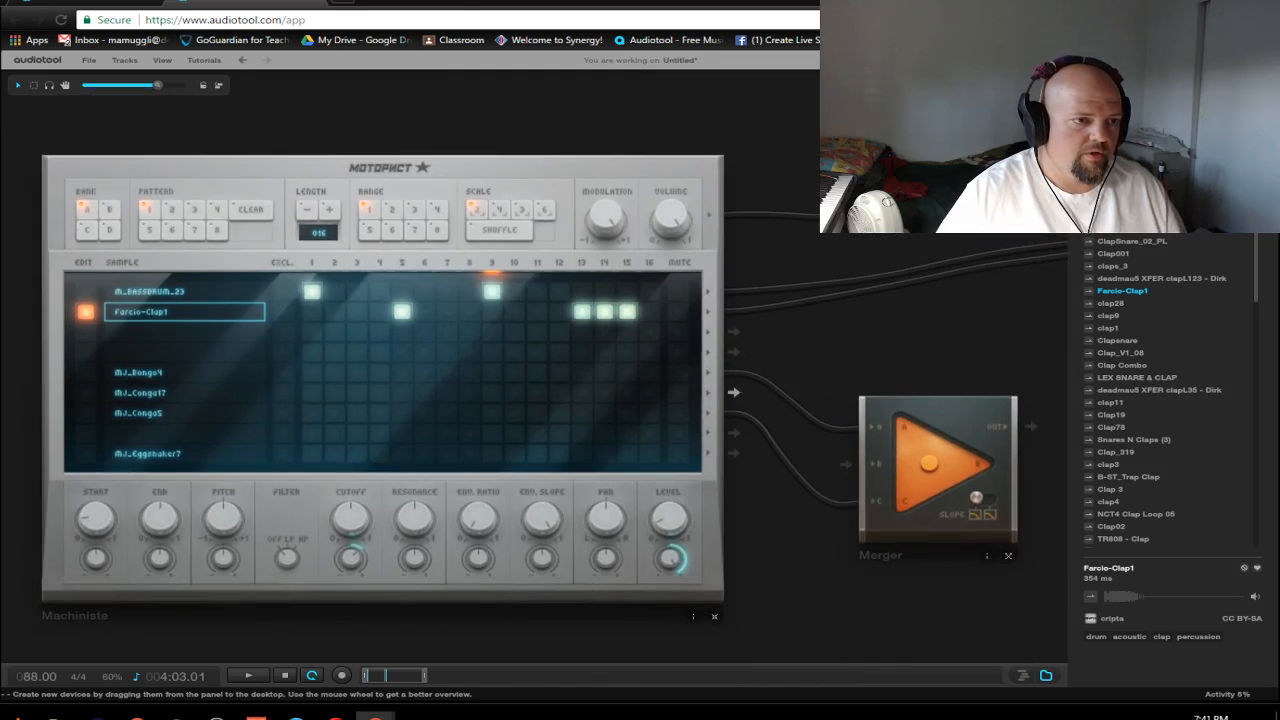
pyautogui.moveTo(837, 340); pyautogui.dragTo(316, 326)
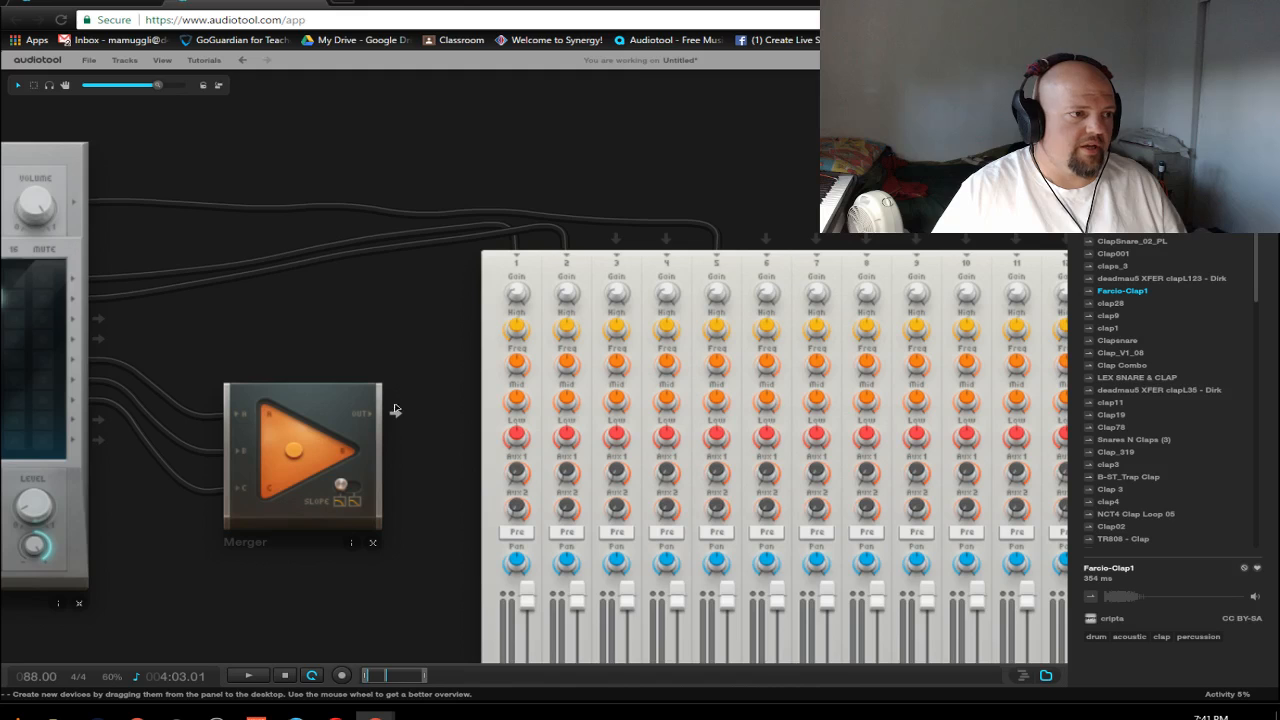
pyautogui.moveTo(395, 410); pyautogui.dragTo(616, 240)
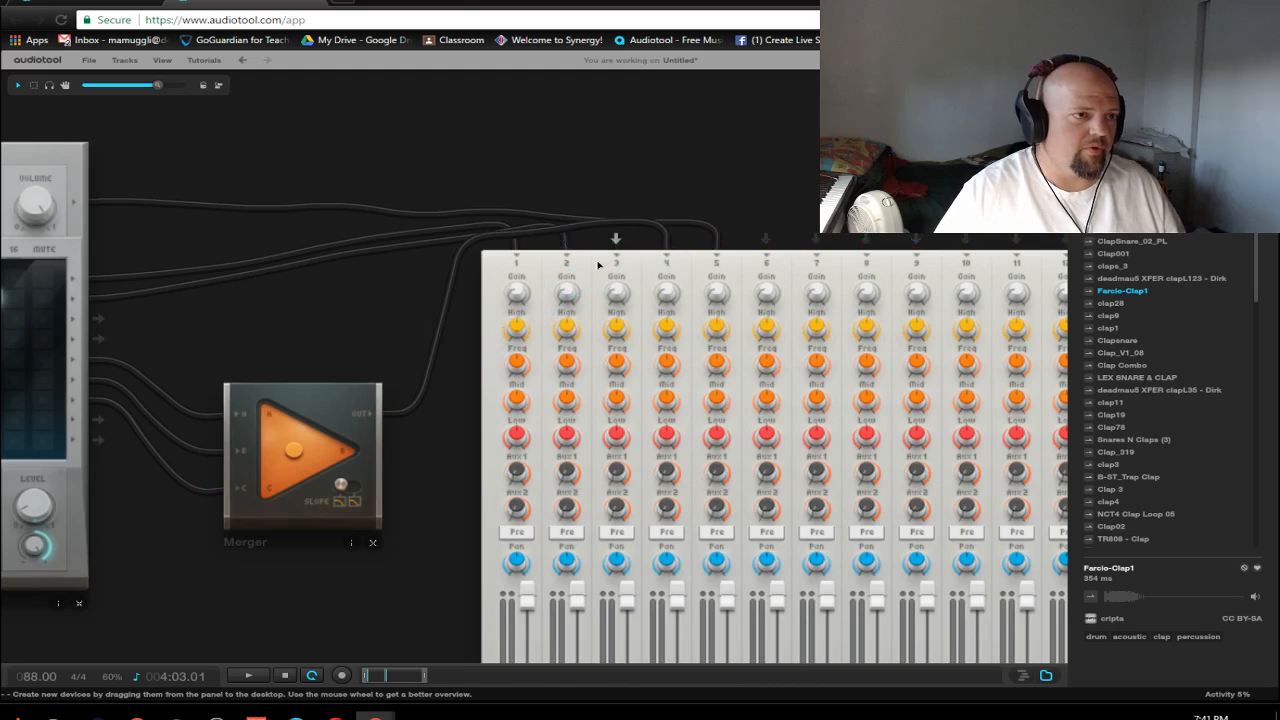
# Step: Search the sample library for hat sounds and preview Hexeract6_OpenLowHat, Hexeract6_metalictexturehat_open, Hexeract6_cls'dSquareHat and Hexeract6_OpenSquareHat
pyautogui.moveTo(305, 312); pyautogui.dragTo(980, 330)
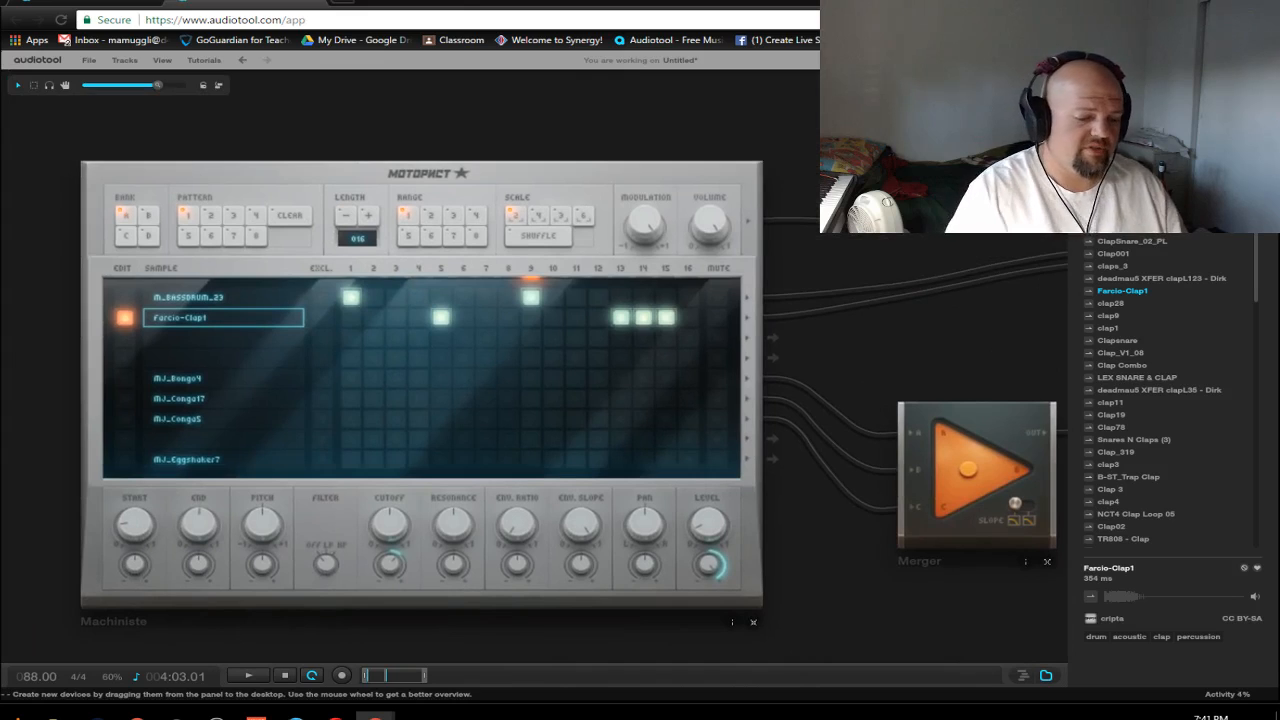
pyautogui.press('Return')
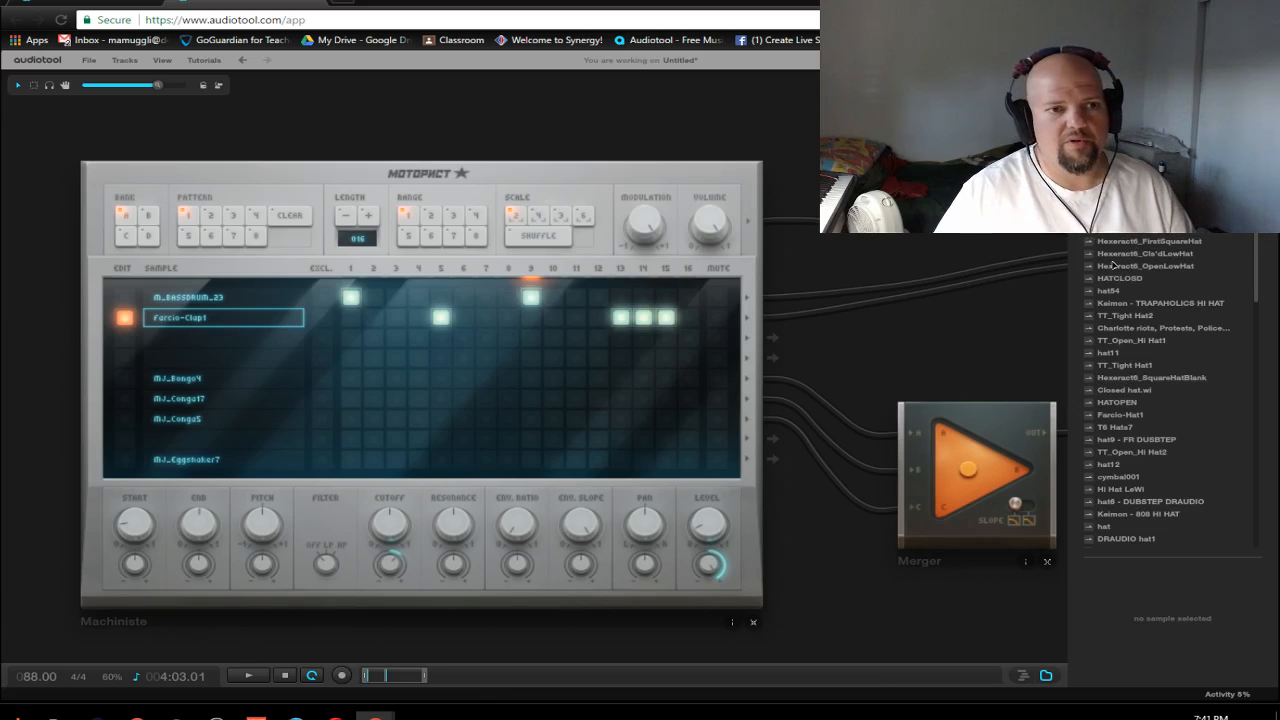
pyautogui.click(1088, 267)
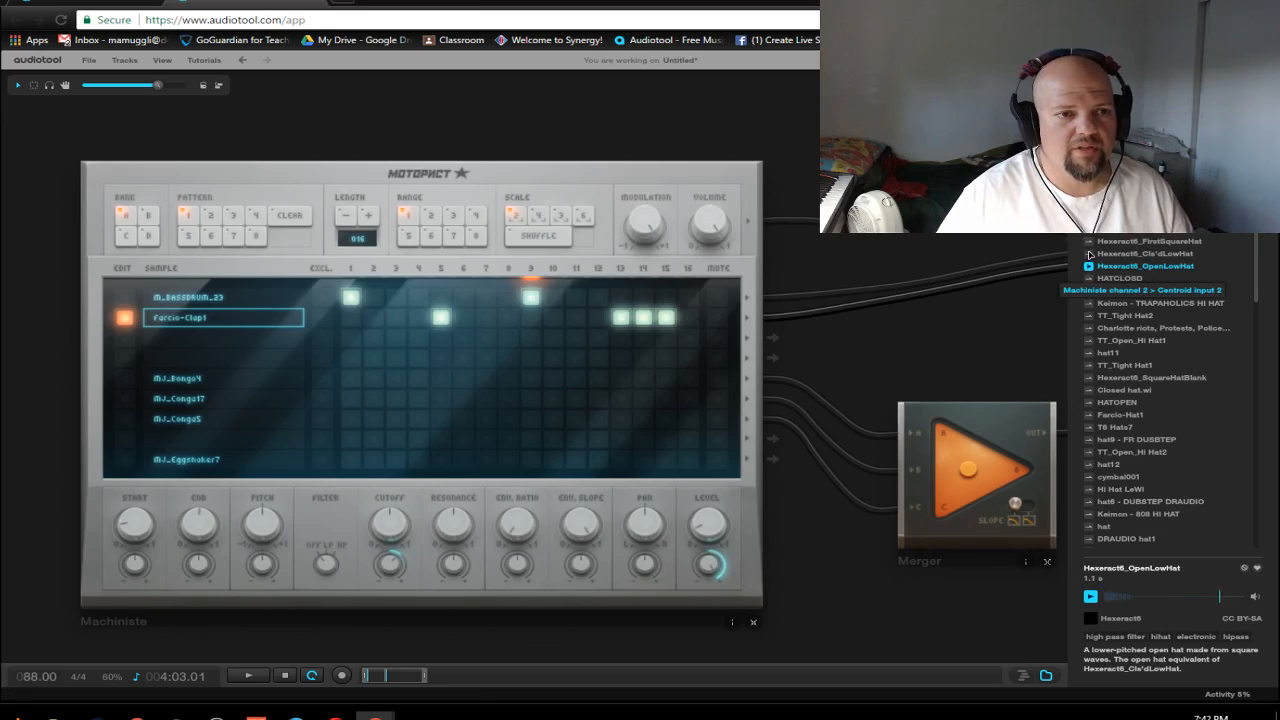
pyautogui.click(1089, 229)
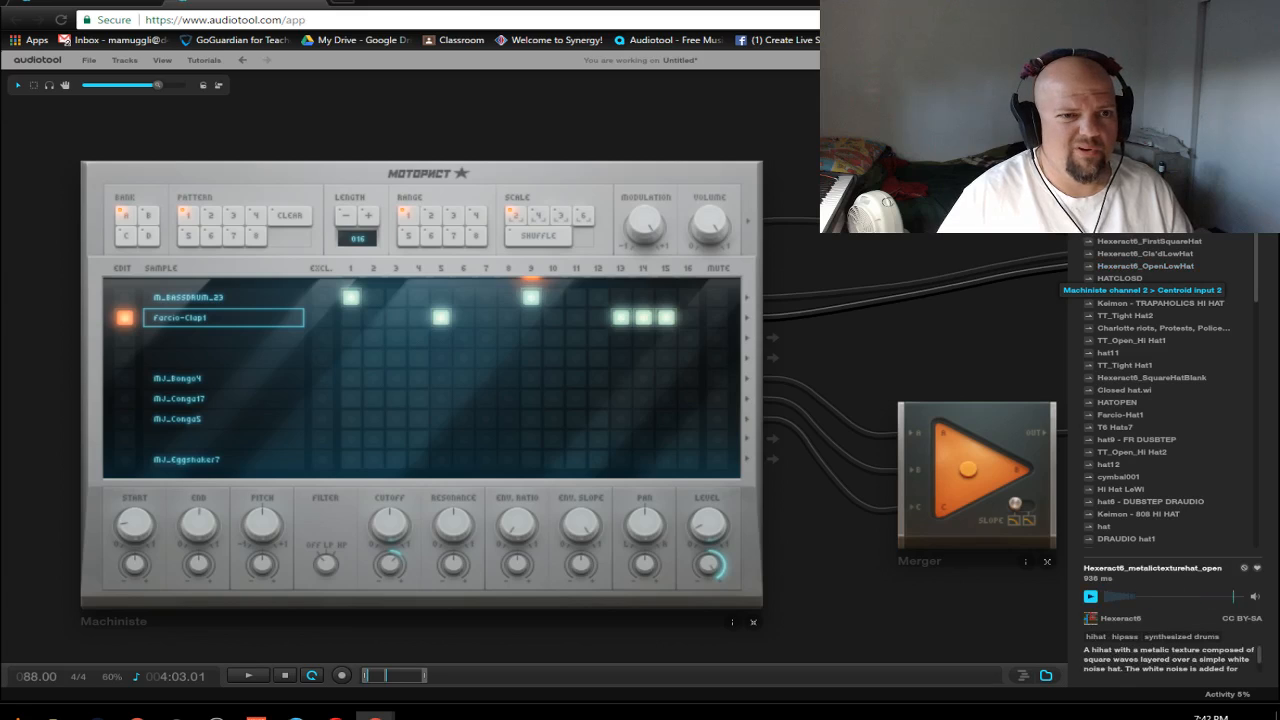
pyautogui.click(1089, 216)
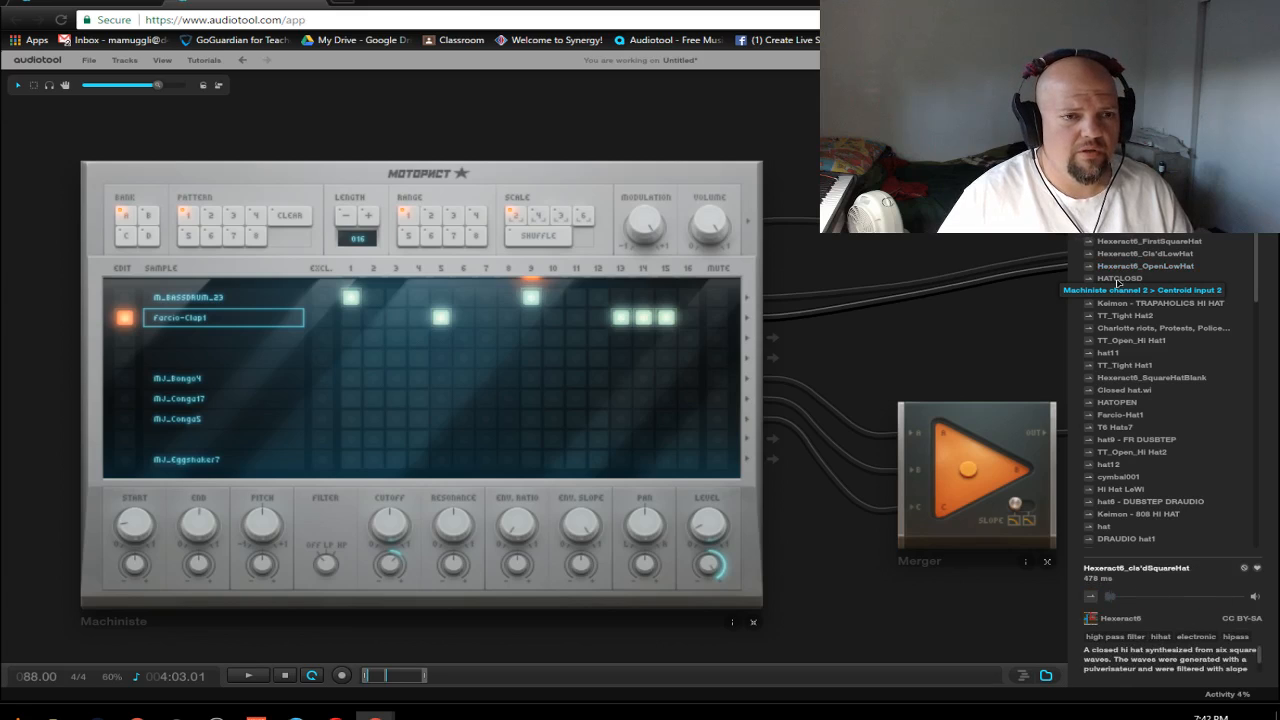
pyautogui.click(1089, 204)
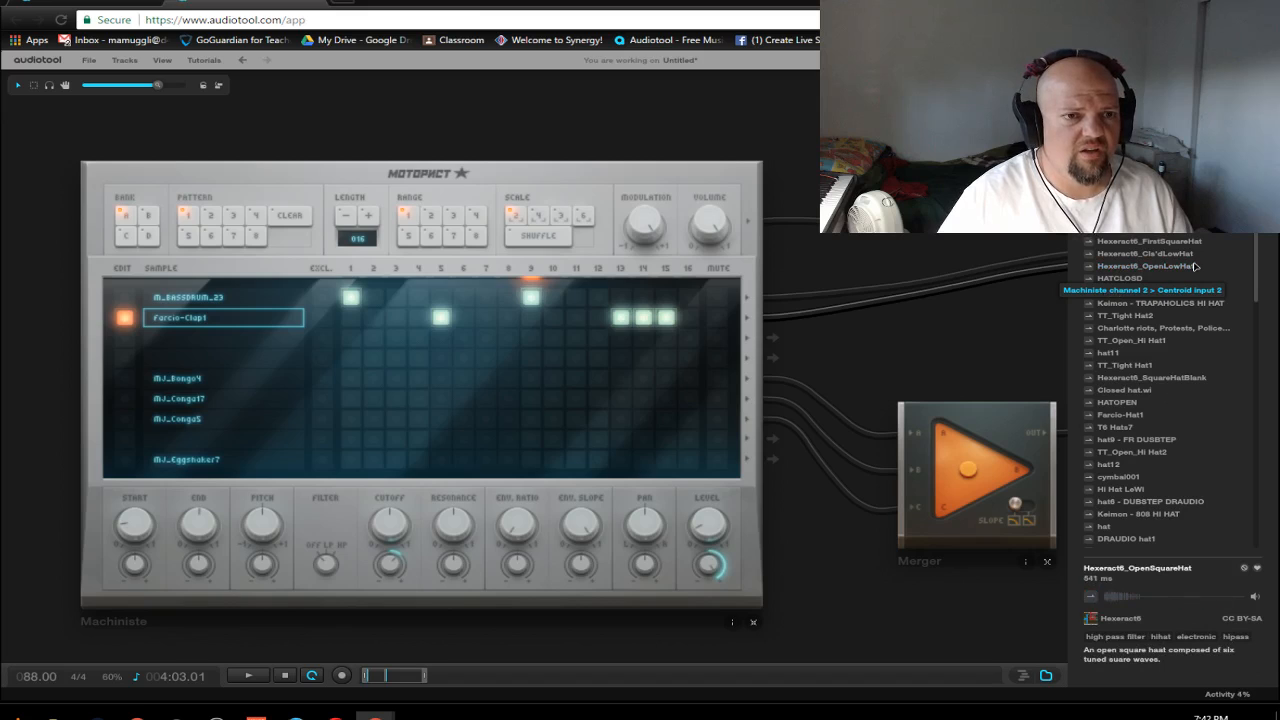
# Step: Preview the library samples Hat NESS, cymbal001, TT_Open_Hi Hat2 and hat9 - FR DUBSTEP
pyautogui.scroll(-3, 1185, 280)
pyautogui.scroll(-2, 1142, 443)
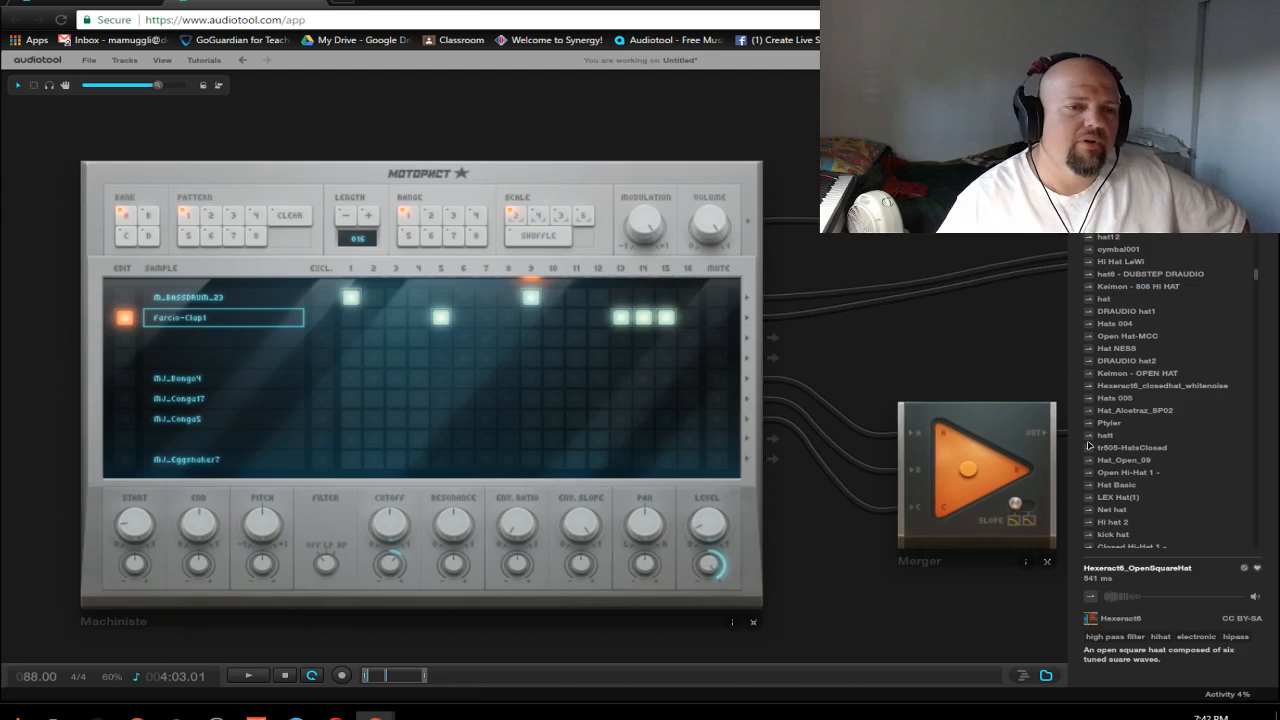
pyautogui.click(1089, 349)
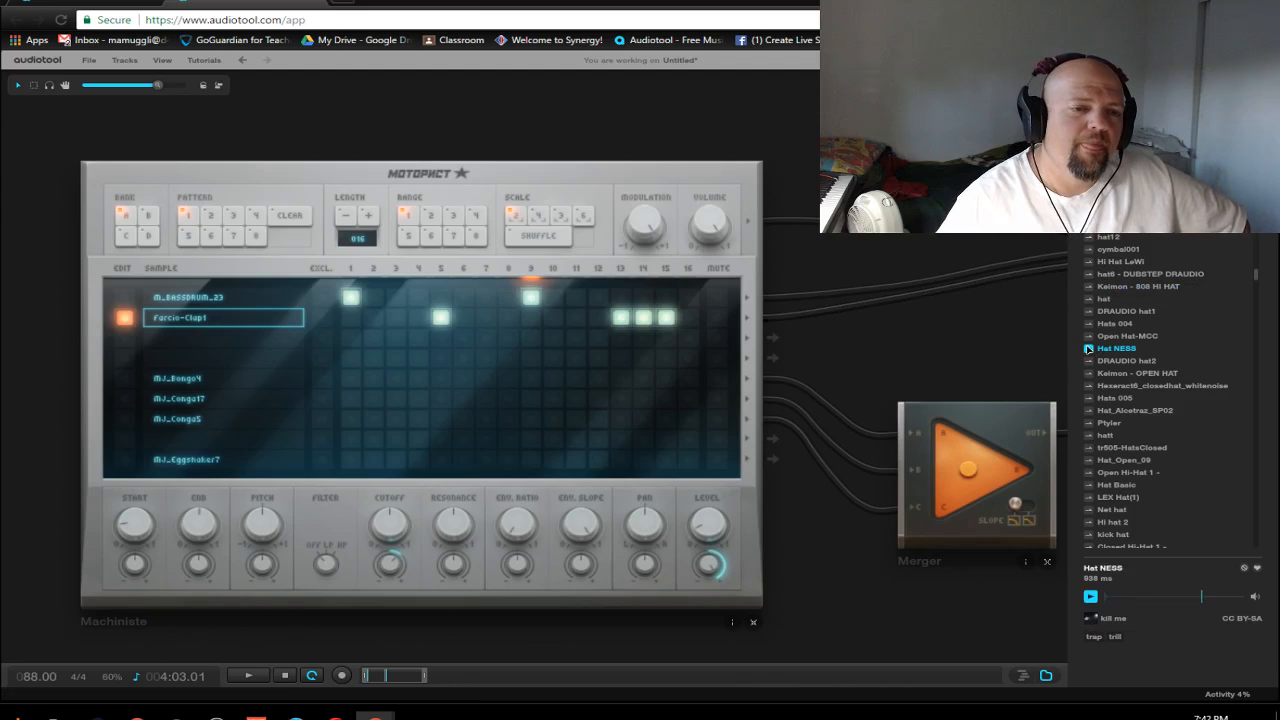
pyautogui.click(1089, 249)
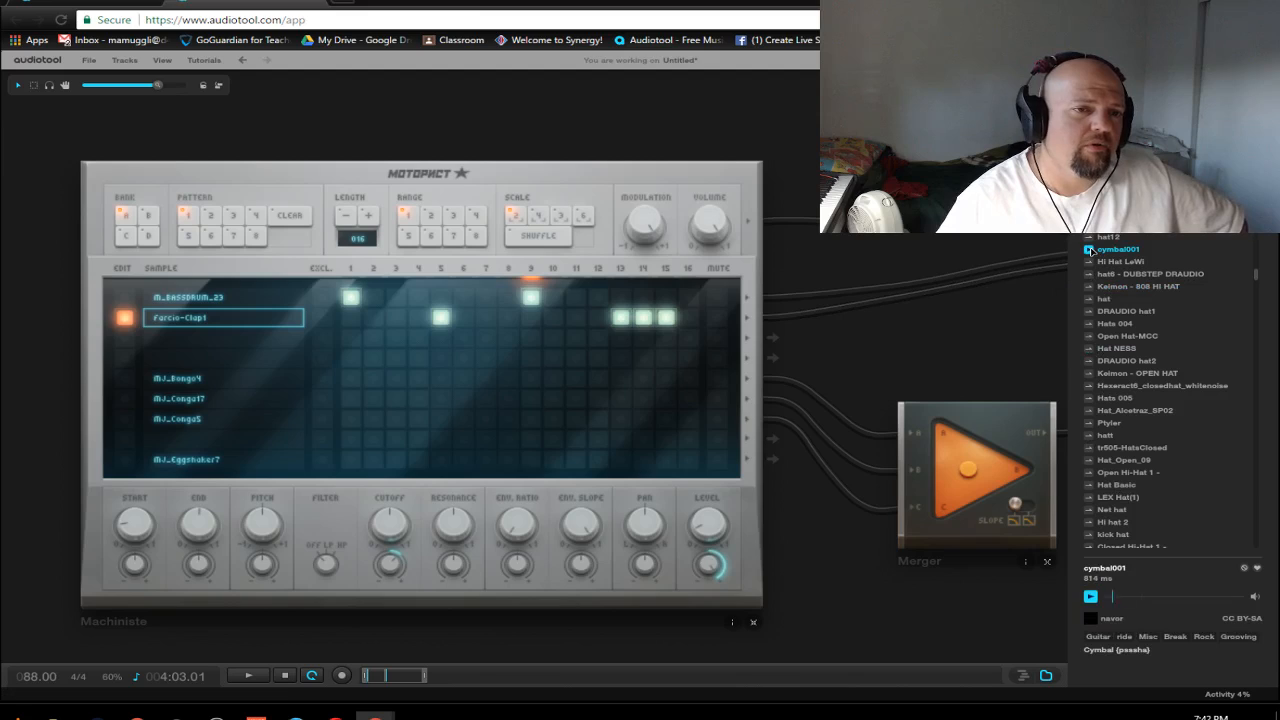
pyautogui.click(1092, 238)
pyautogui.click(1089, 225)
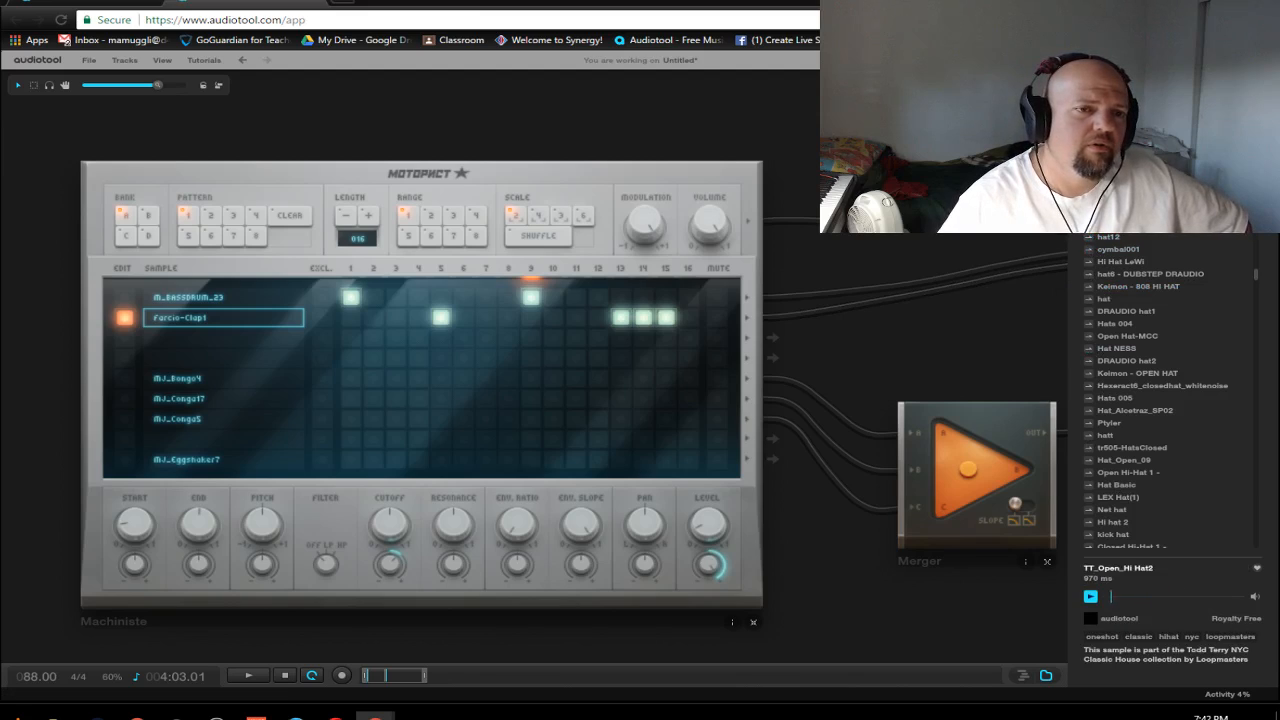
pyautogui.click(1089, 212)
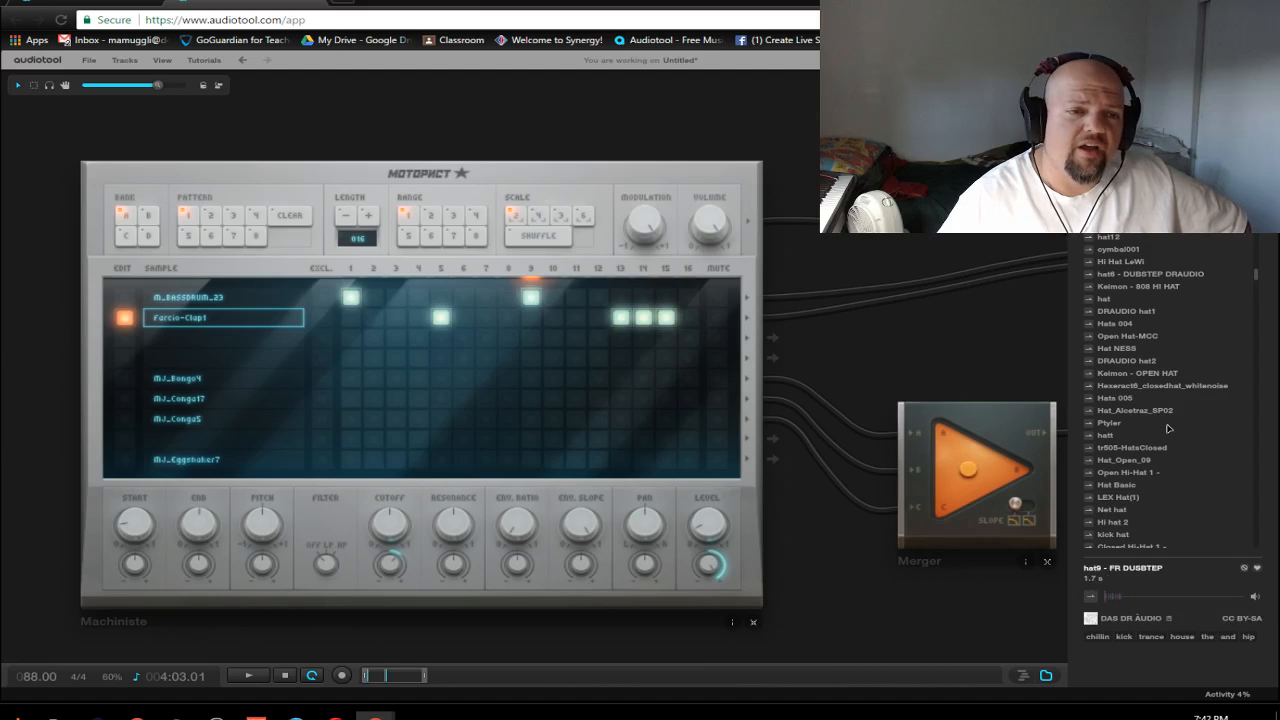
# Step: Preview hats including Open Hi-Hat 1, LEX Hat(1) and Hi hat 2, and load Closed Hi-Hat 1 into the Machiniste's third sample slot
pyautogui.scroll(-3, 1168, 428)
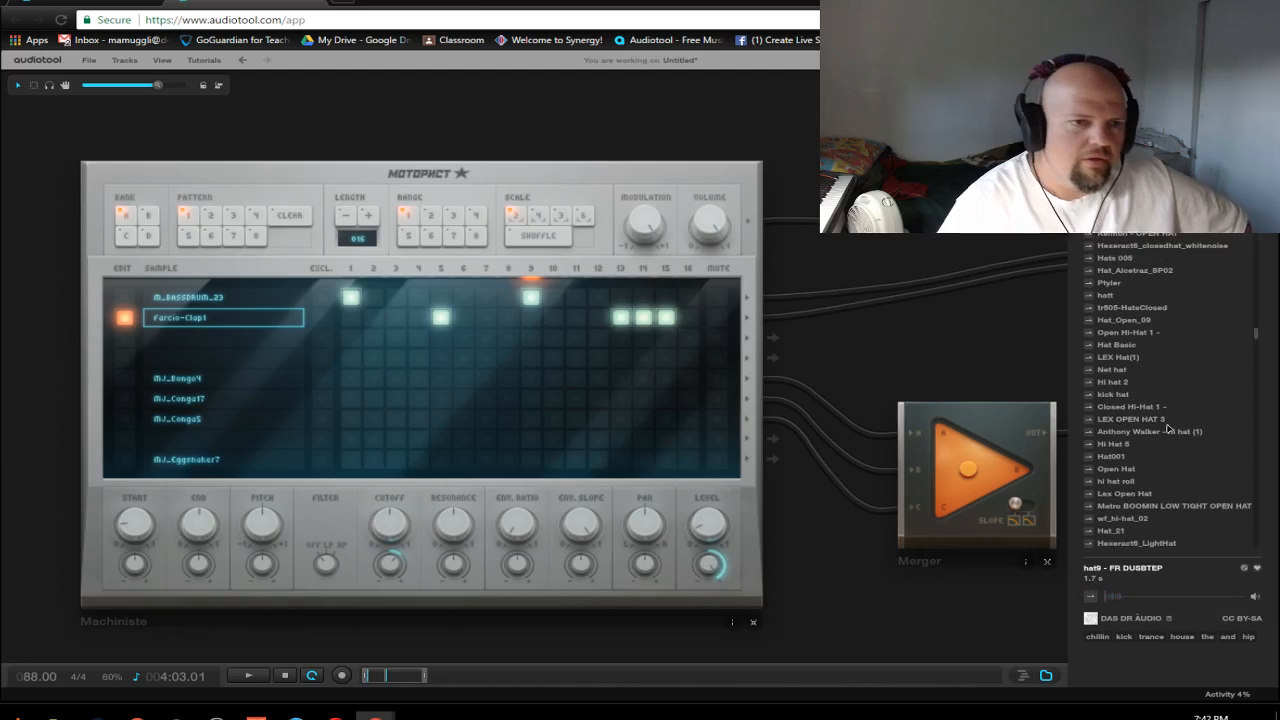
pyautogui.click(1089, 332)
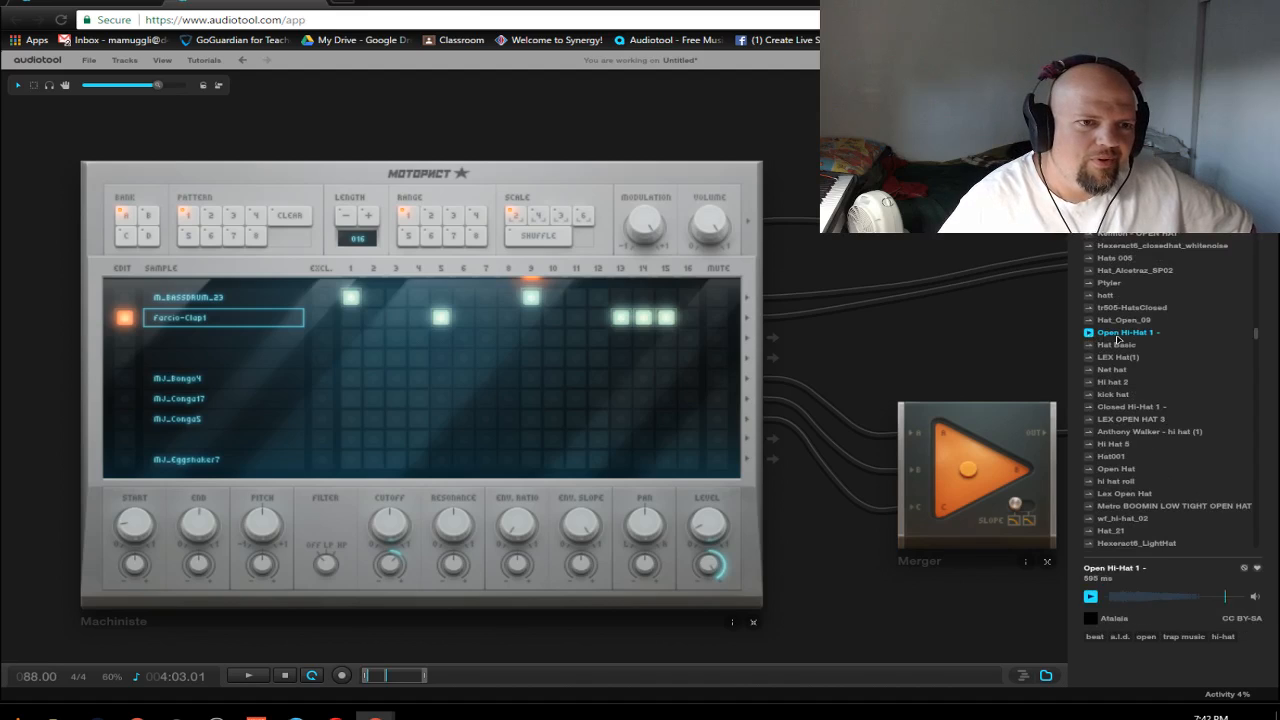
pyautogui.click(1089, 344)
pyautogui.click(1089, 357)
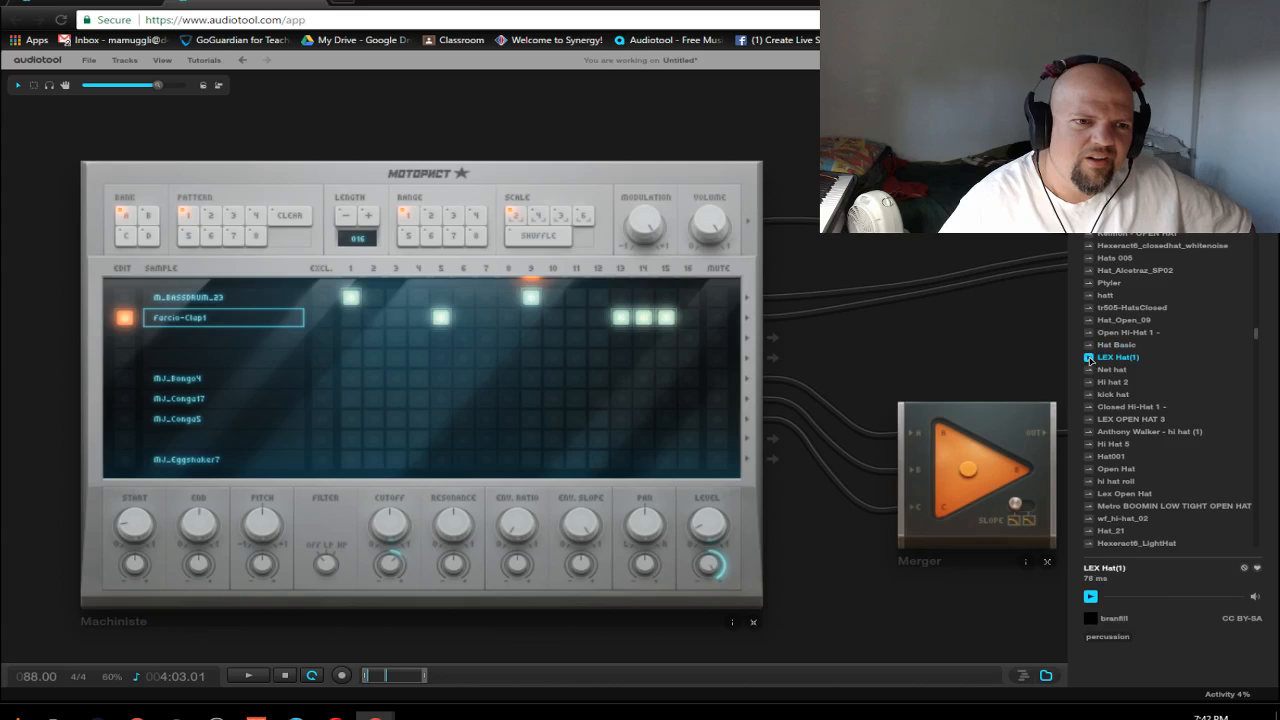
pyautogui.click(1089, 369)
pyautogui.click(1089, 382)
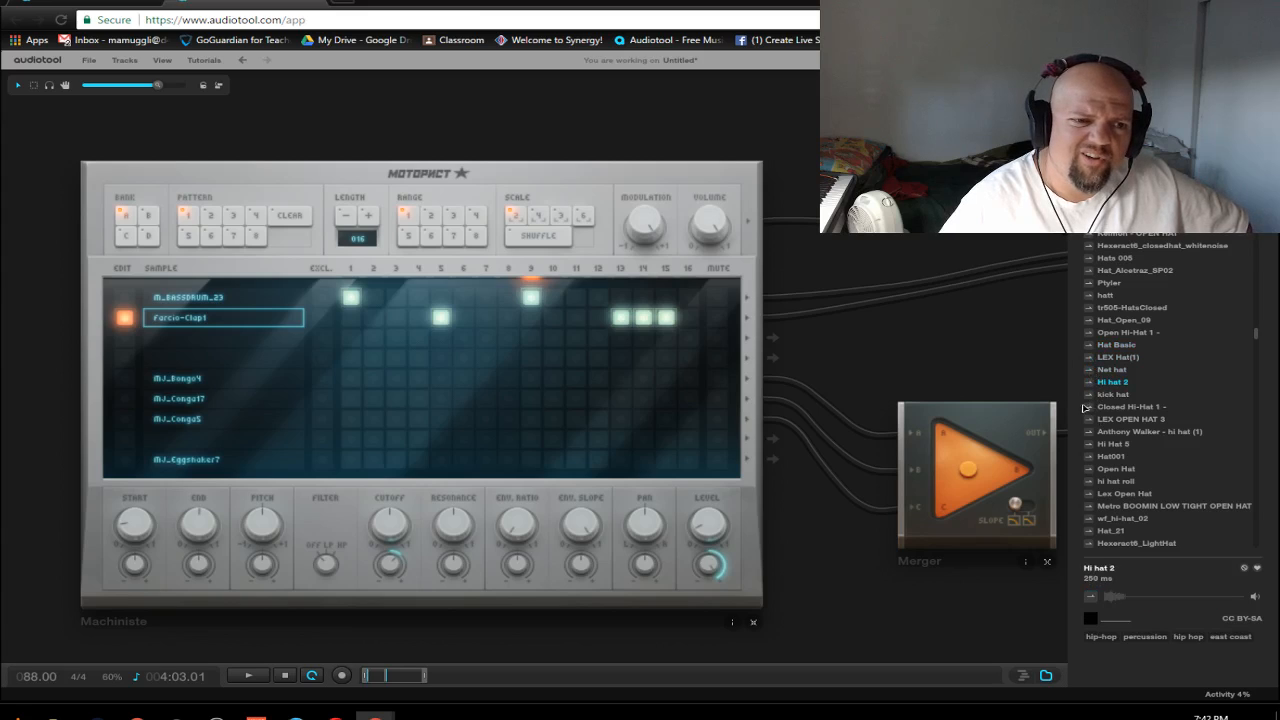
pyautogui.click(1089, 407)
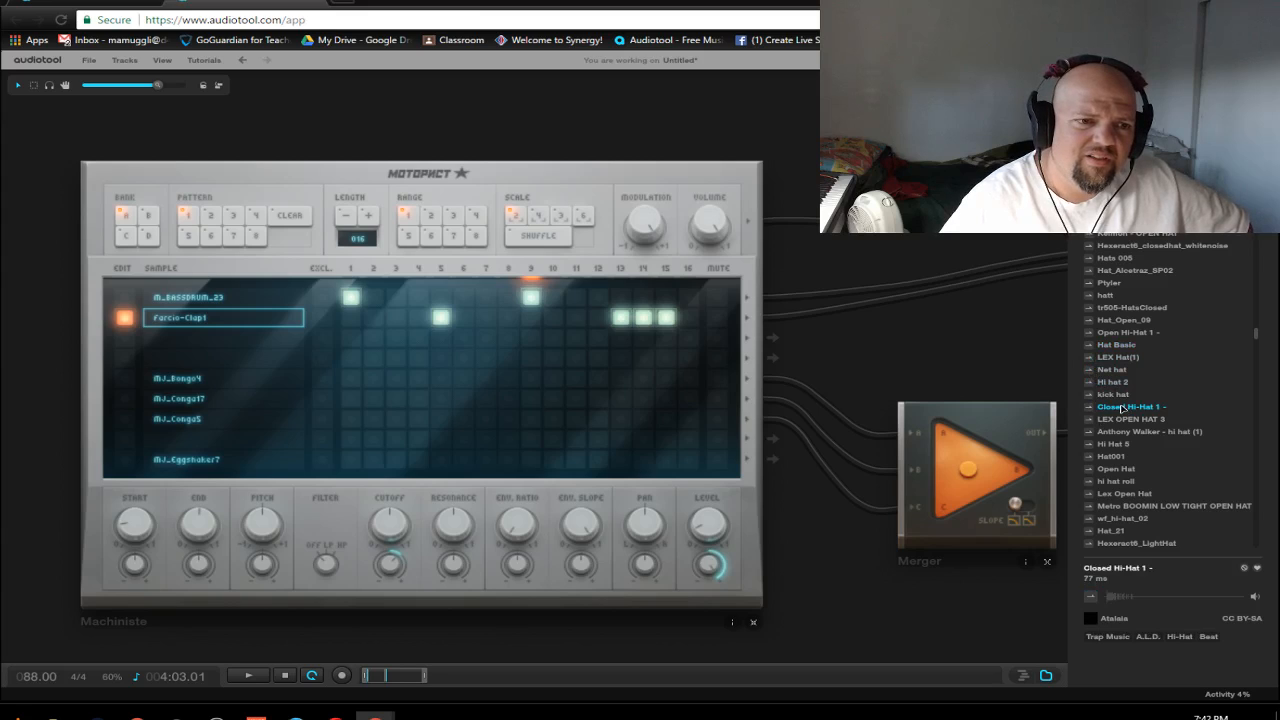
pyautogui.moveTo(1122, 407); pyautogui.dragTo(228, 340)
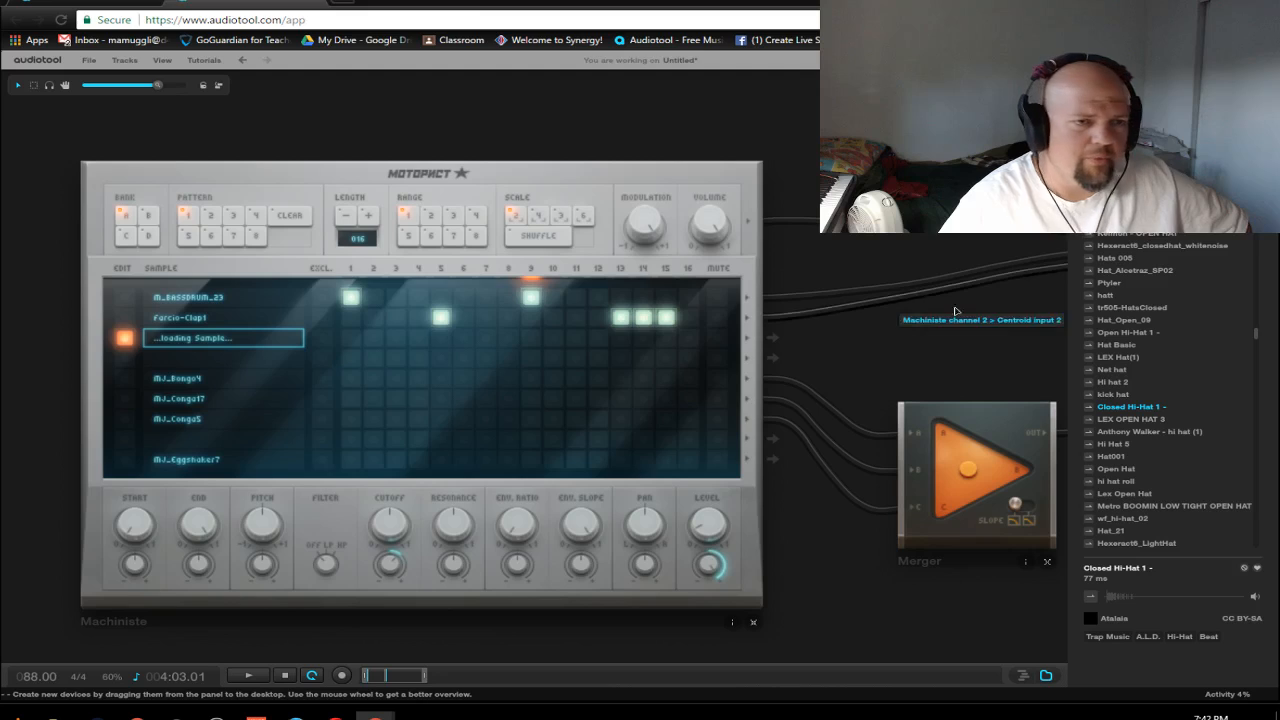
# Step: Audition LEX OPEN HAT 3, Hi Hat 5, Hat001, Open Hat and hi hat roll, comparing them with Closed Hi-Hat 1
pyautogui.click(1089, 420)
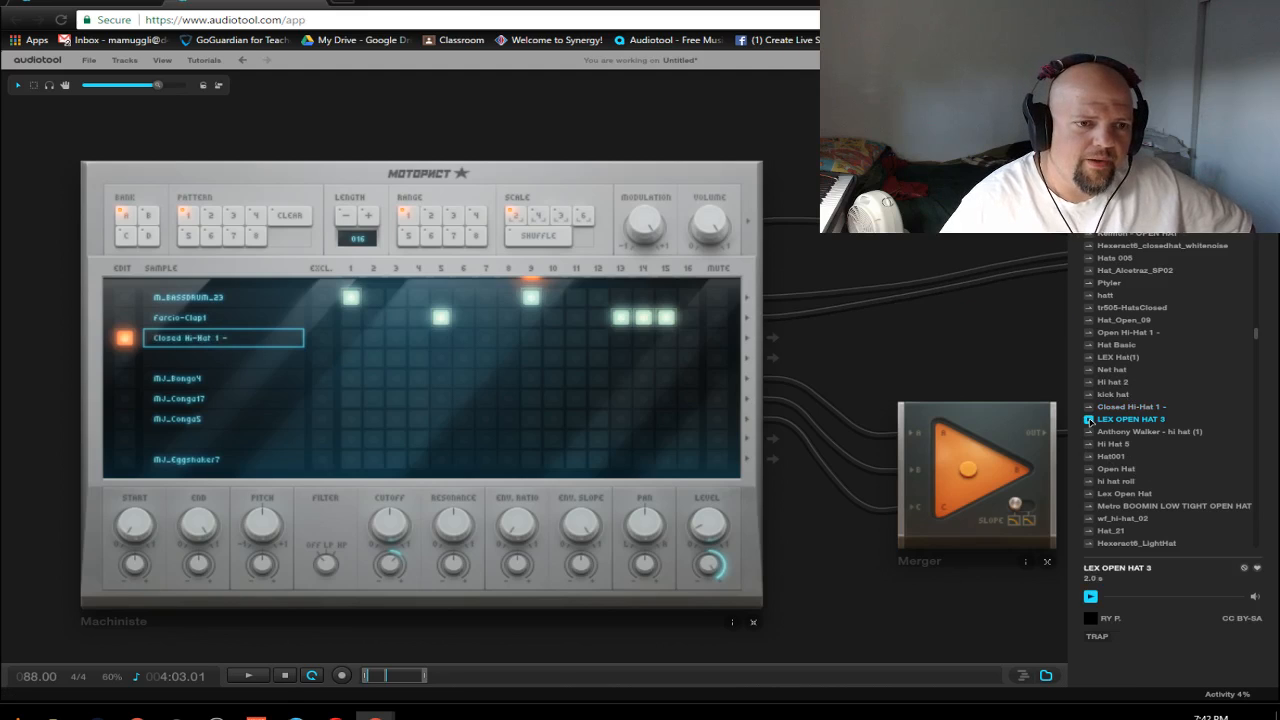
pyautogui.click(1129, 408)
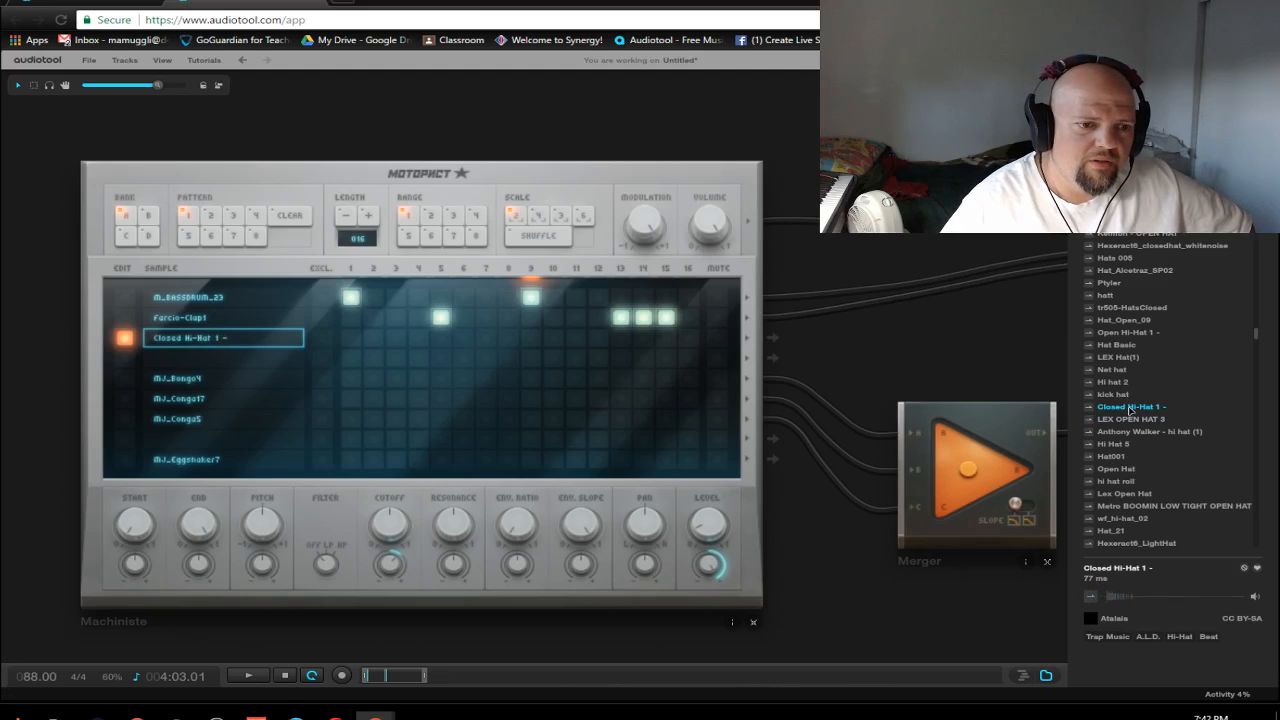
pyautogui.click(1121, 421)
pyautogui.click(1130, 444)
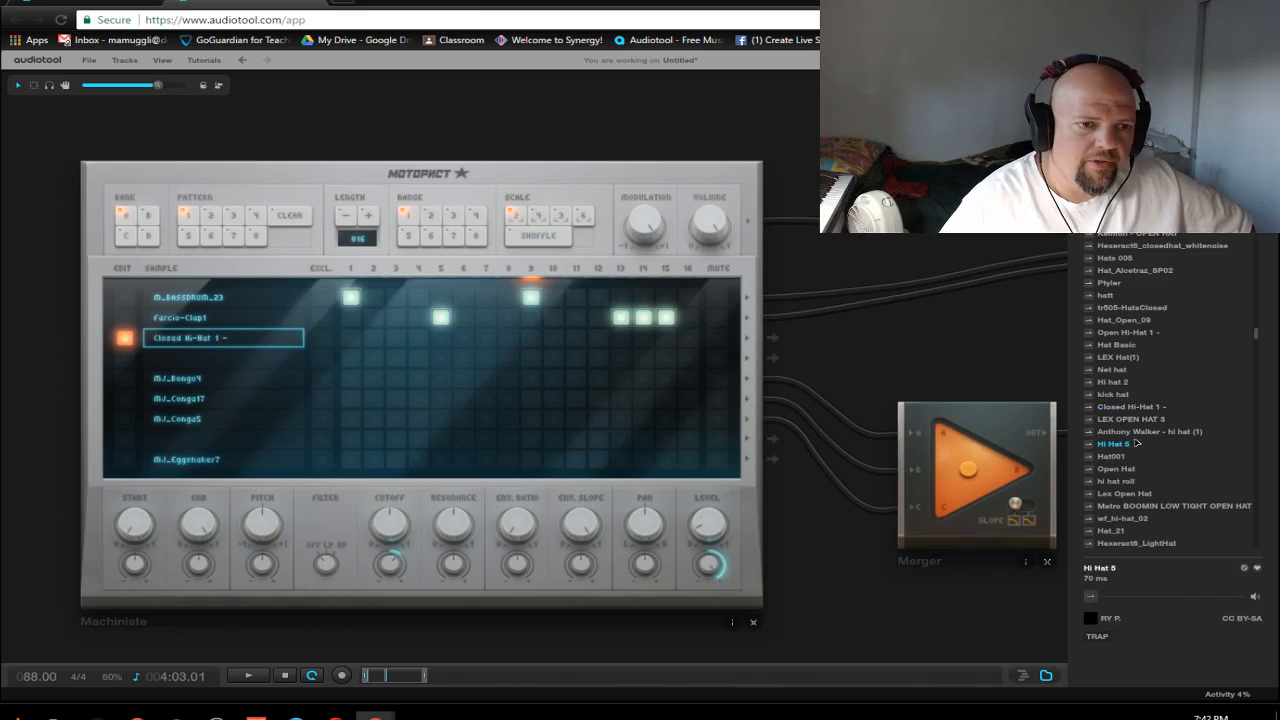
pyautogui.click(1089, 431)
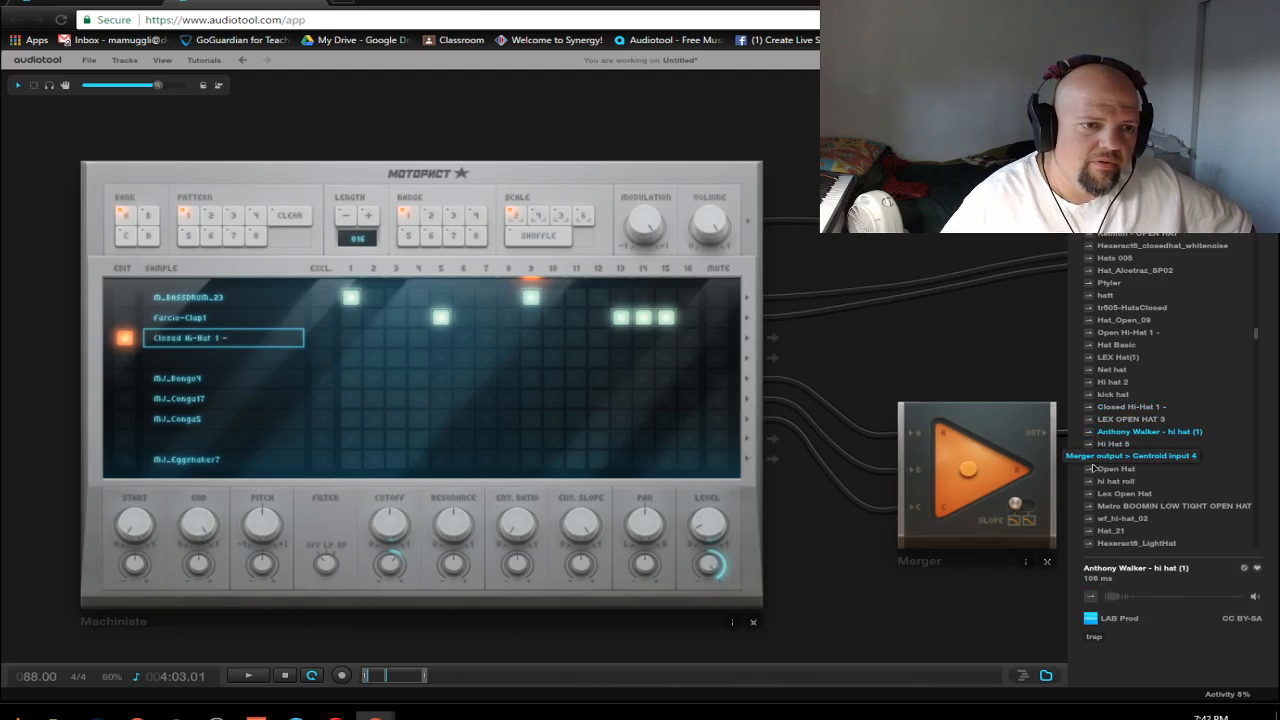
pyautogui.click(1090, 469)
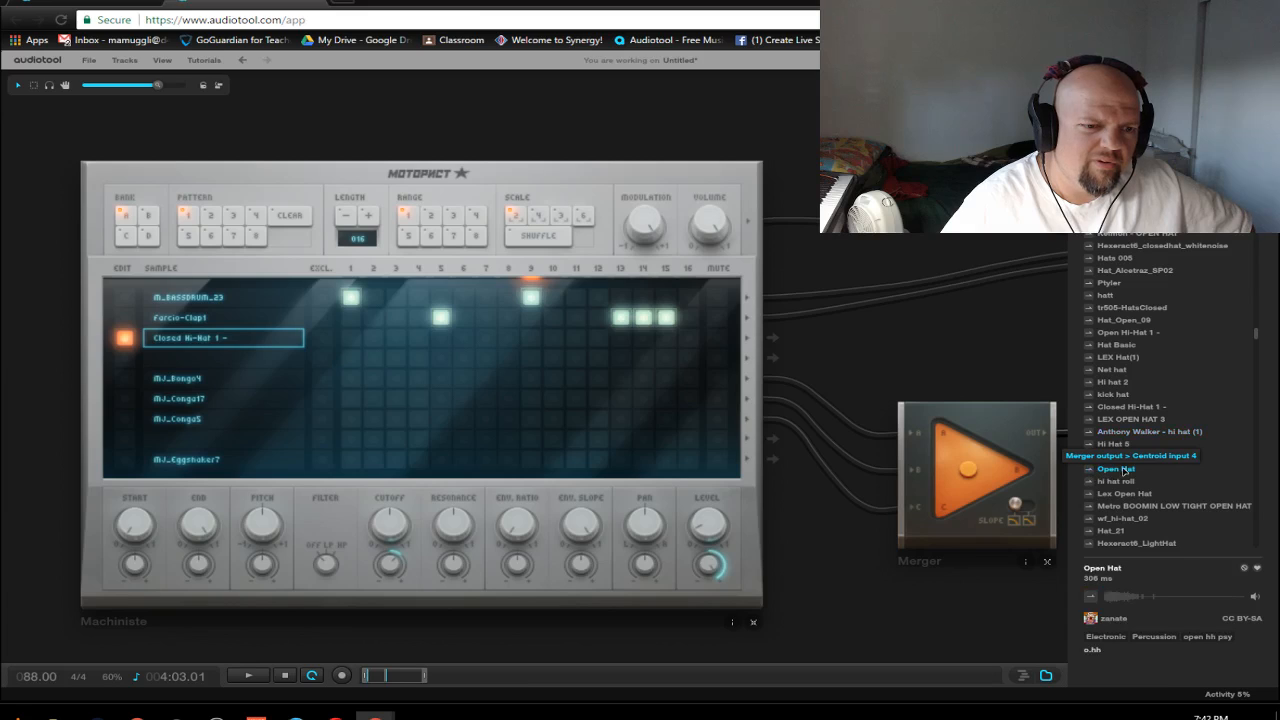
pyautogui.click(1100, 483)
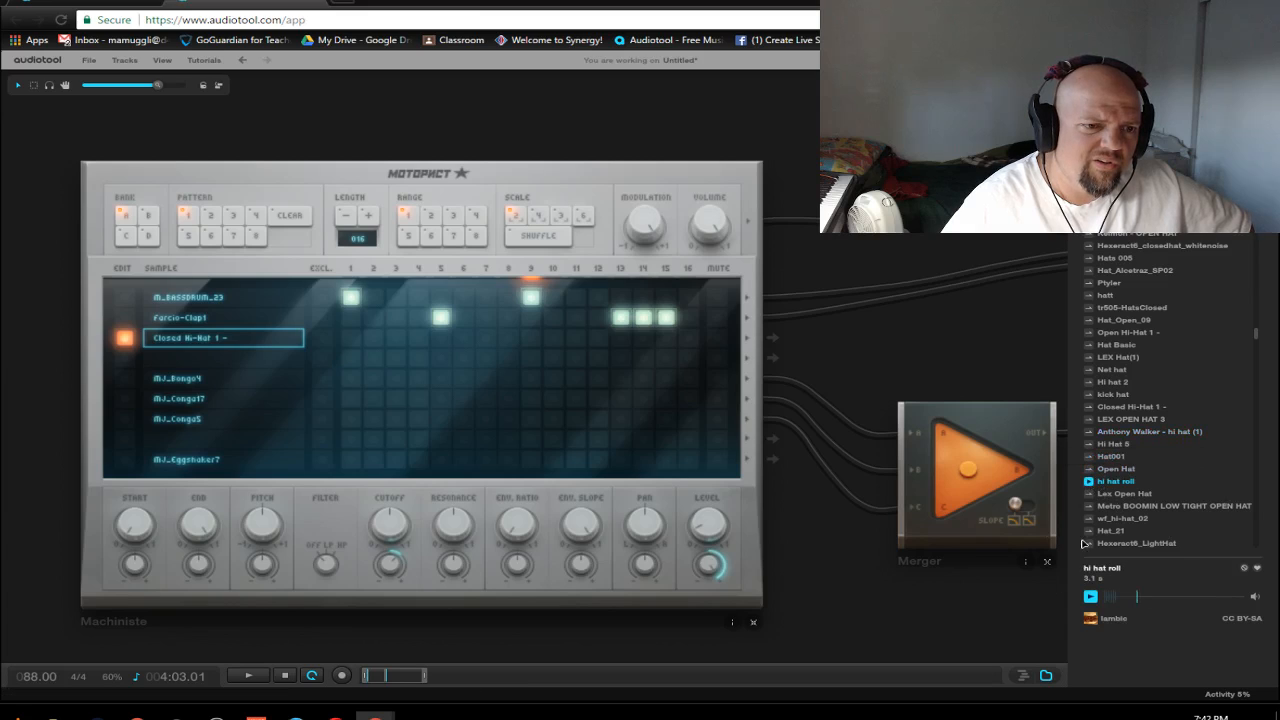
pyautogui.click(1090, 458)
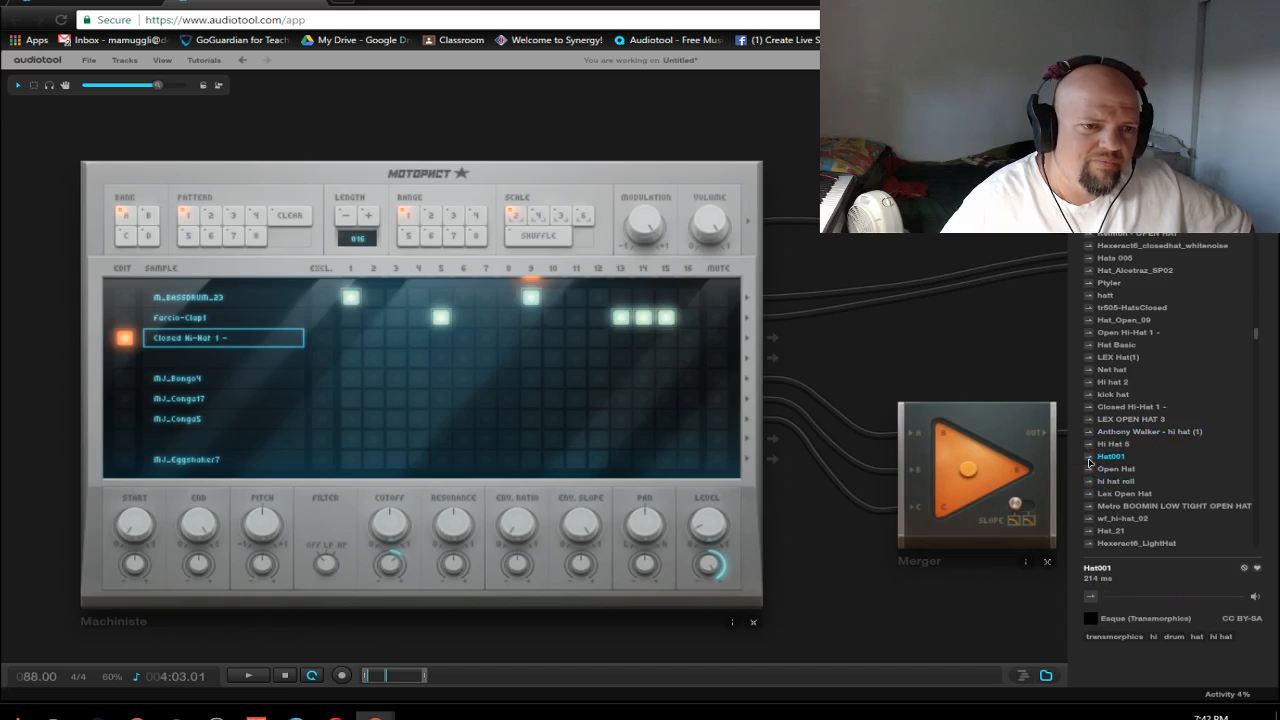
pyautogui.click(1090, 470)
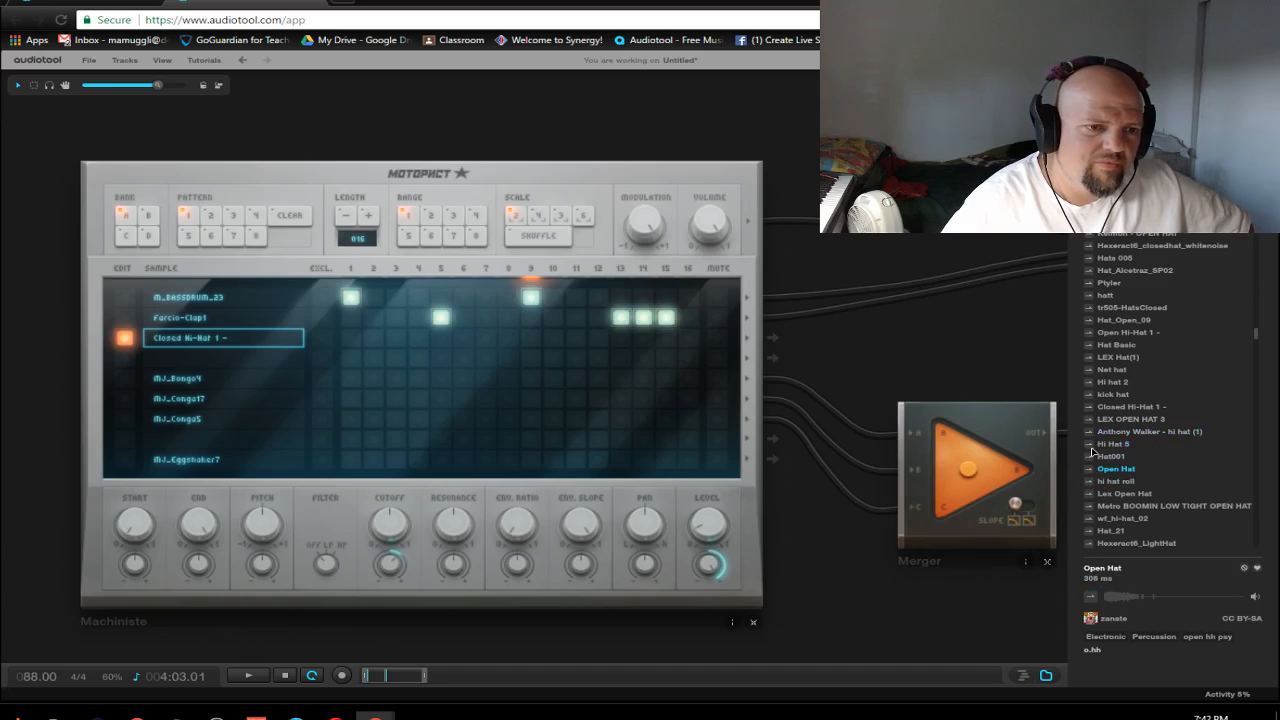
pyautogui.click(1094, 446)
pyautogui.click(1114, 470)
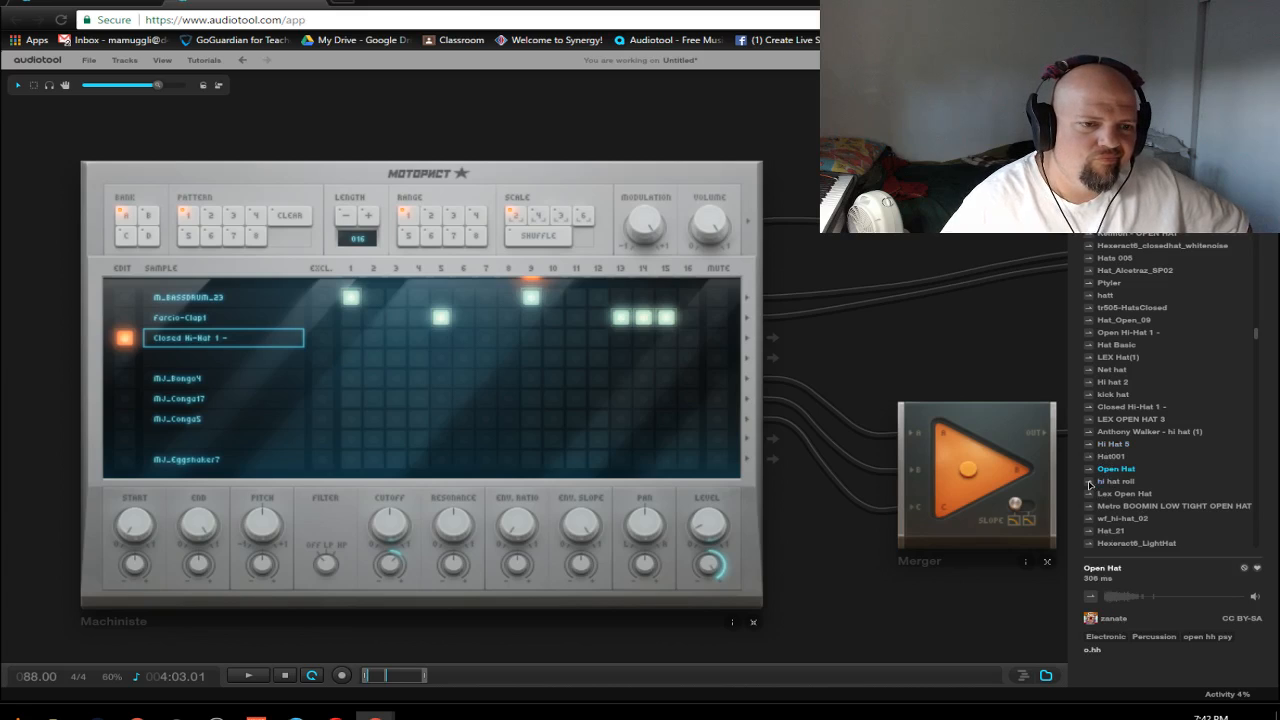
# Step: Preview Metro BOOMIN LOW TIGHT OPEN HAT, HAT011, Hexeract6_LowHatCls'd and hat00001 further down the hat samples
pyautogui.click(1090, 507)
pyautogui.scroll(-5, 1127, 410)
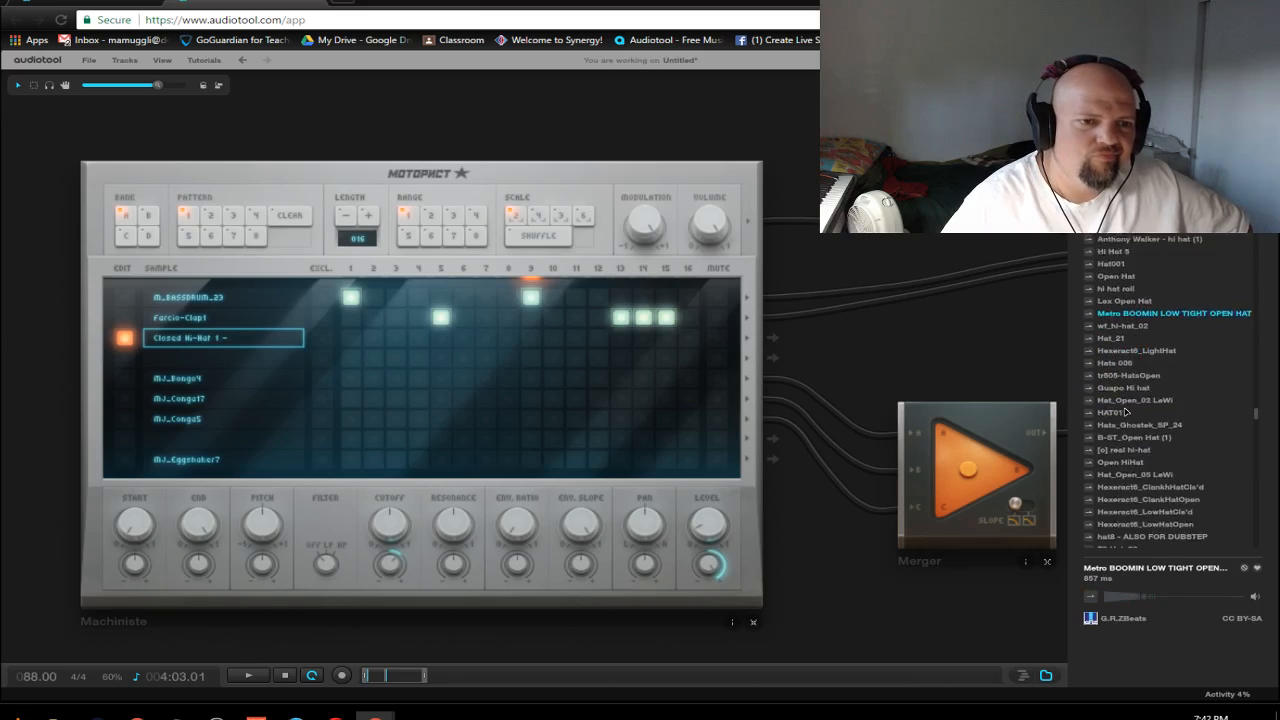
pyautogui.click(1090, 256)
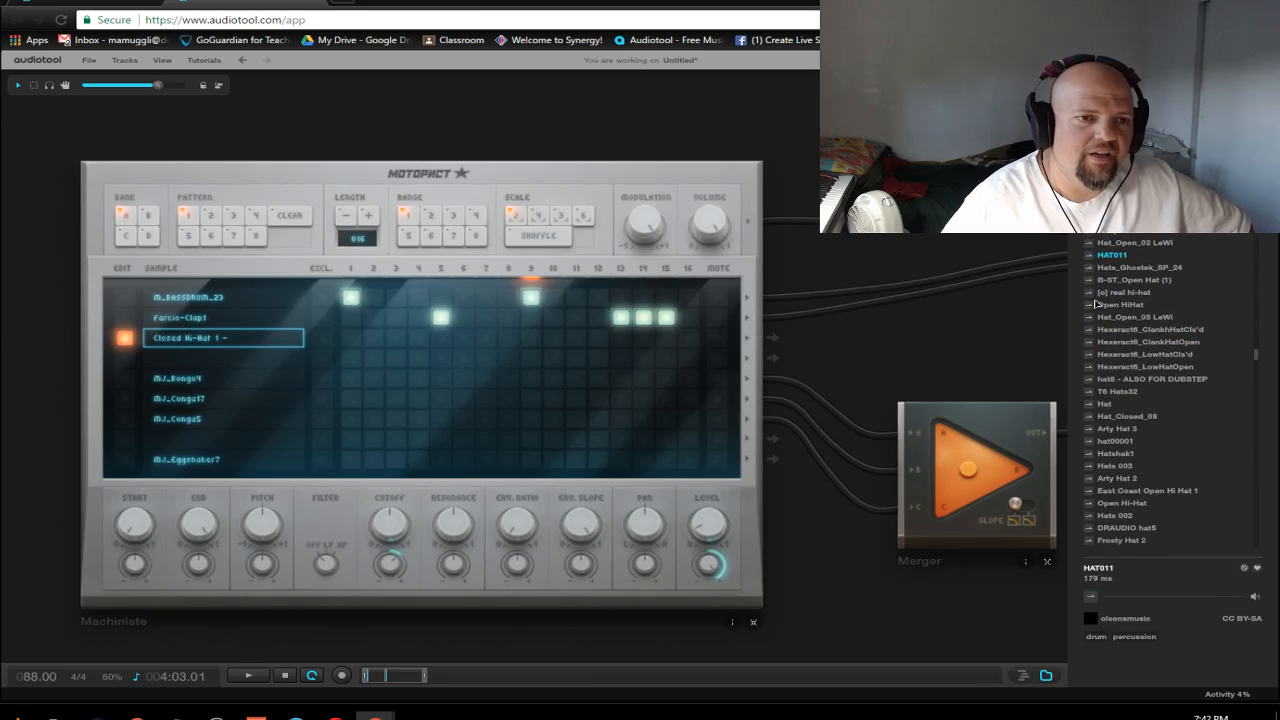
pyautogui.click(1090, 345)
pyautogui.click(1092, 356)
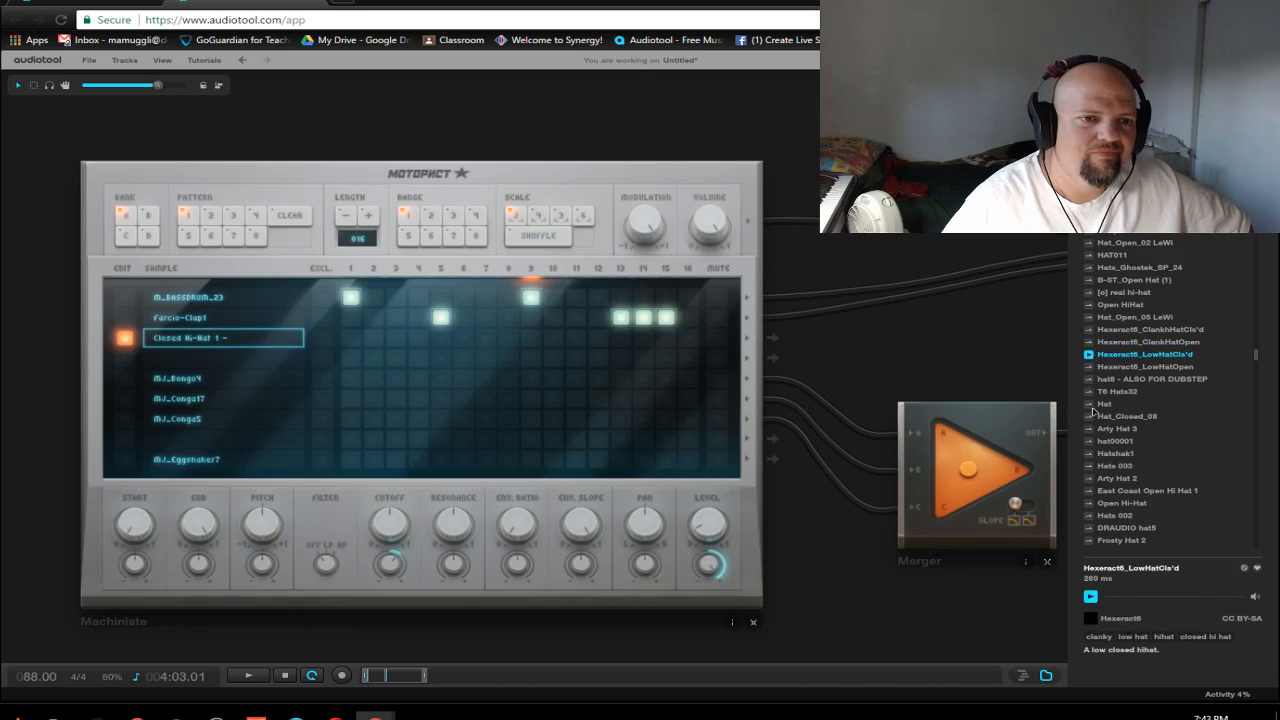
pyautogui.click(1089, 441)
# Step: Preview DRAUDIO hat5 and Open Hi-Hat 2, and load Open Hi-Hat 2 into the Machiniste's fourth sample slot
pyautogui.scroll(-3, 1089, 430)
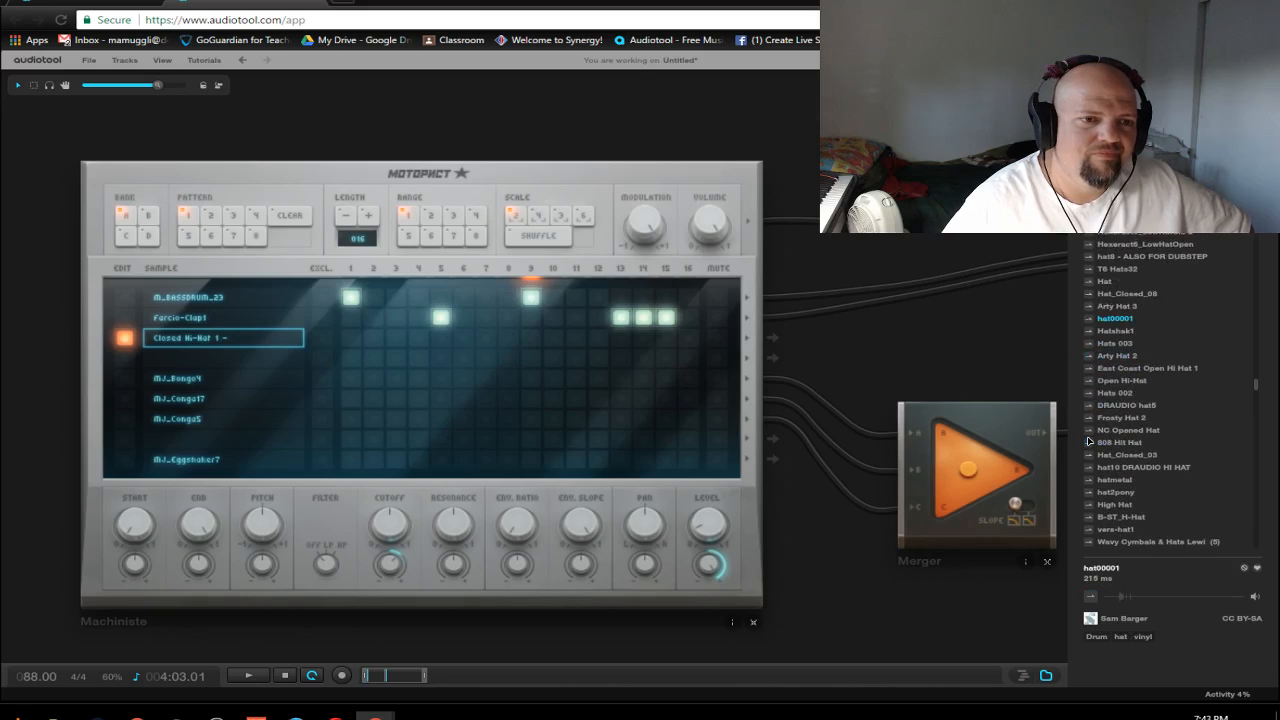
pyautogui.click(1090, 388)
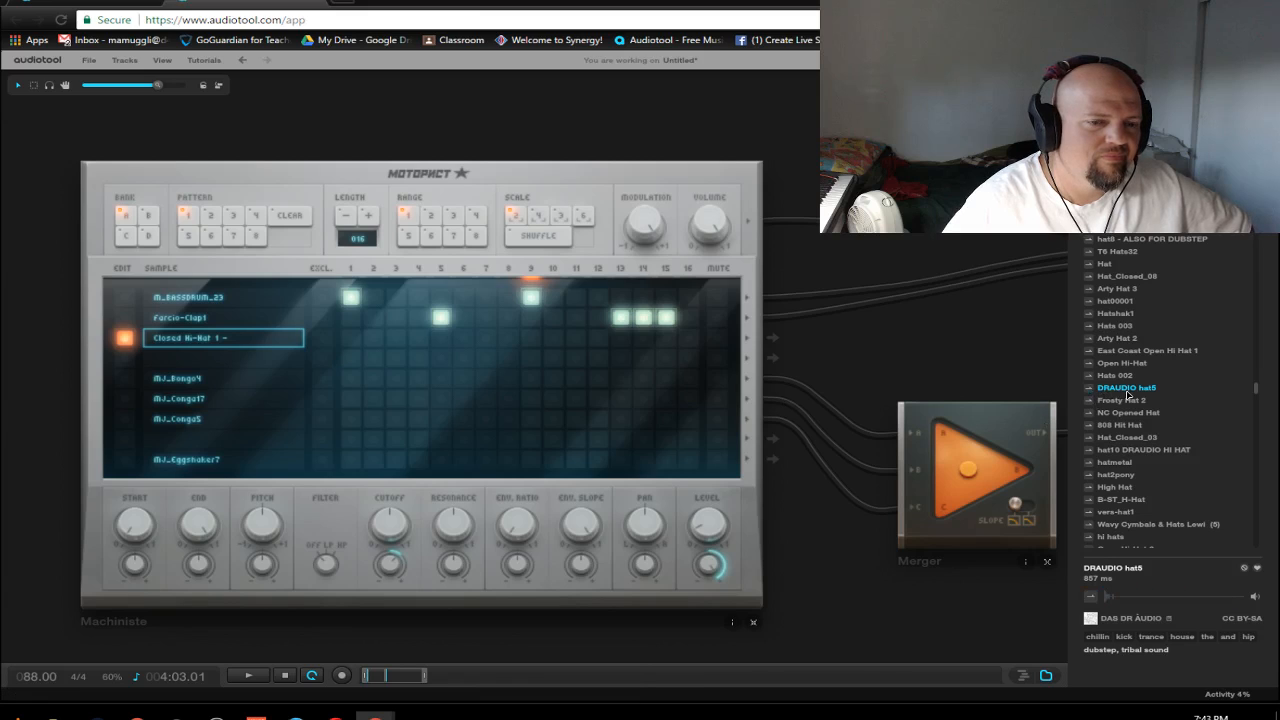
pyautogui.scroll(-5, 1128, 393)
pyautogui.click(1089, 322)
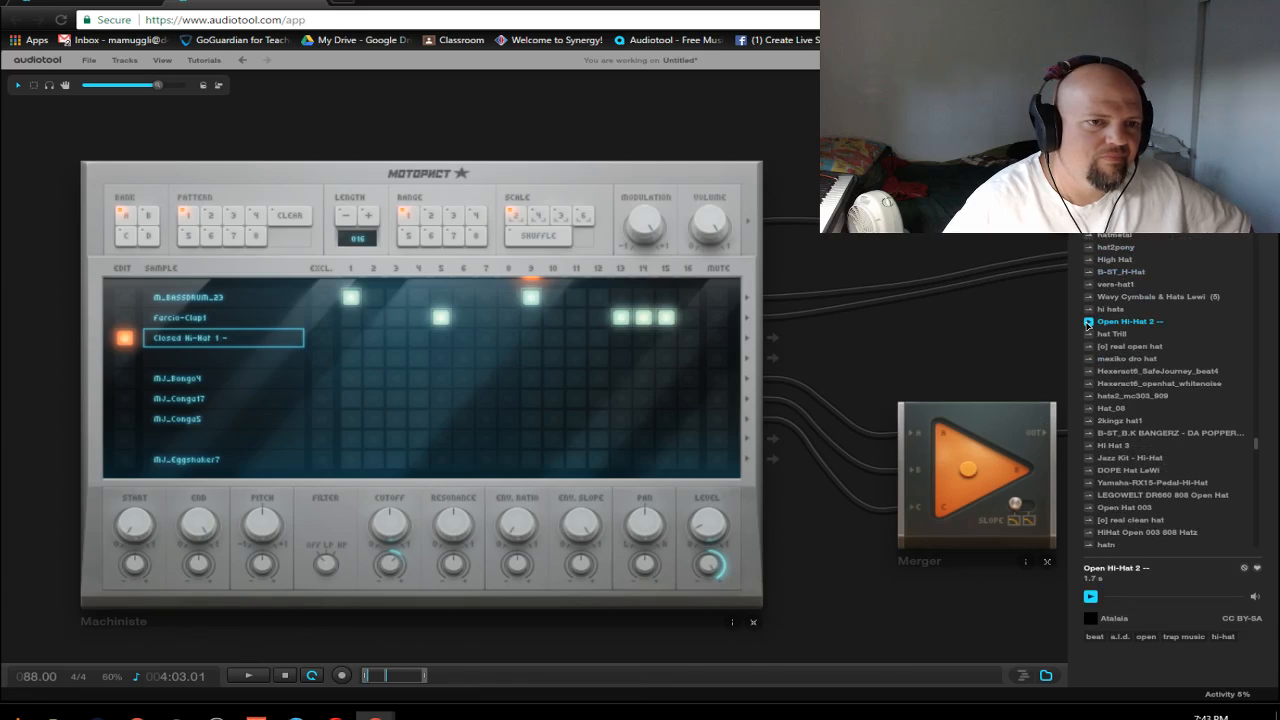
pyautogui.moveTo(1147, 322); pyautogui.dragTo(220, 358)
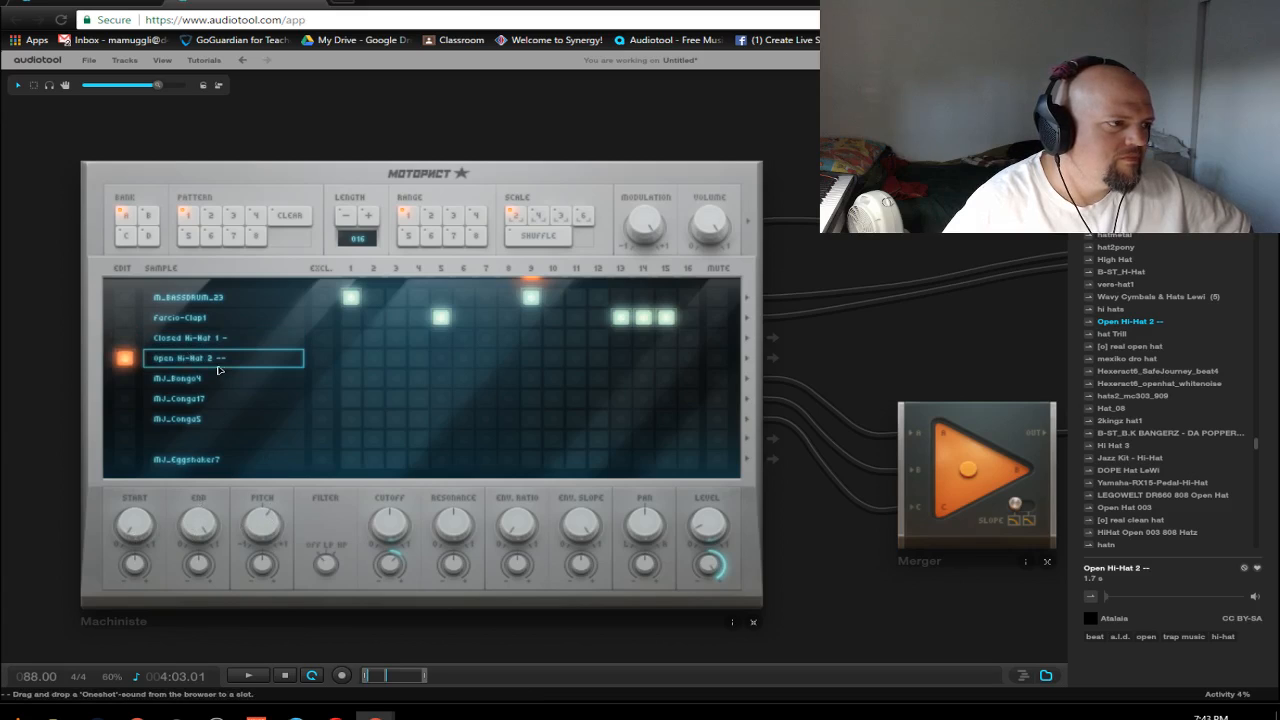
pyautogui.click(217, 359)
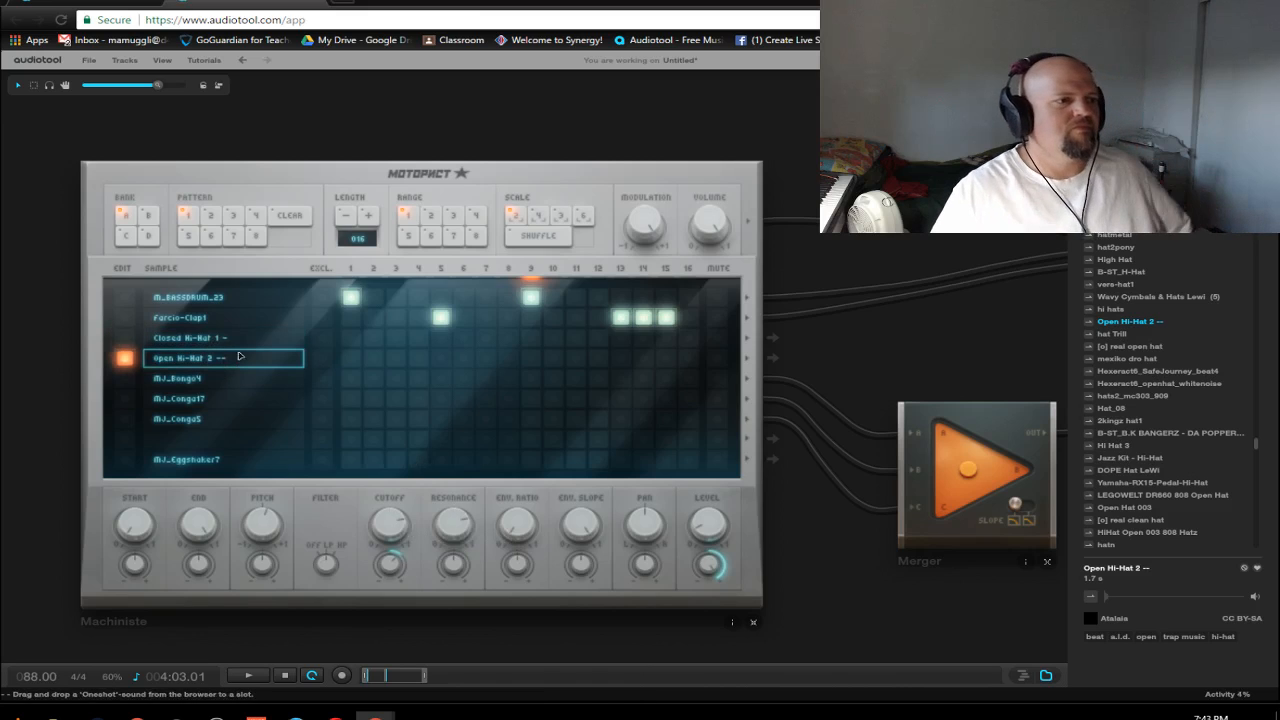
pyautogui.click(353, 357)
pyautogui.click(353, 338)
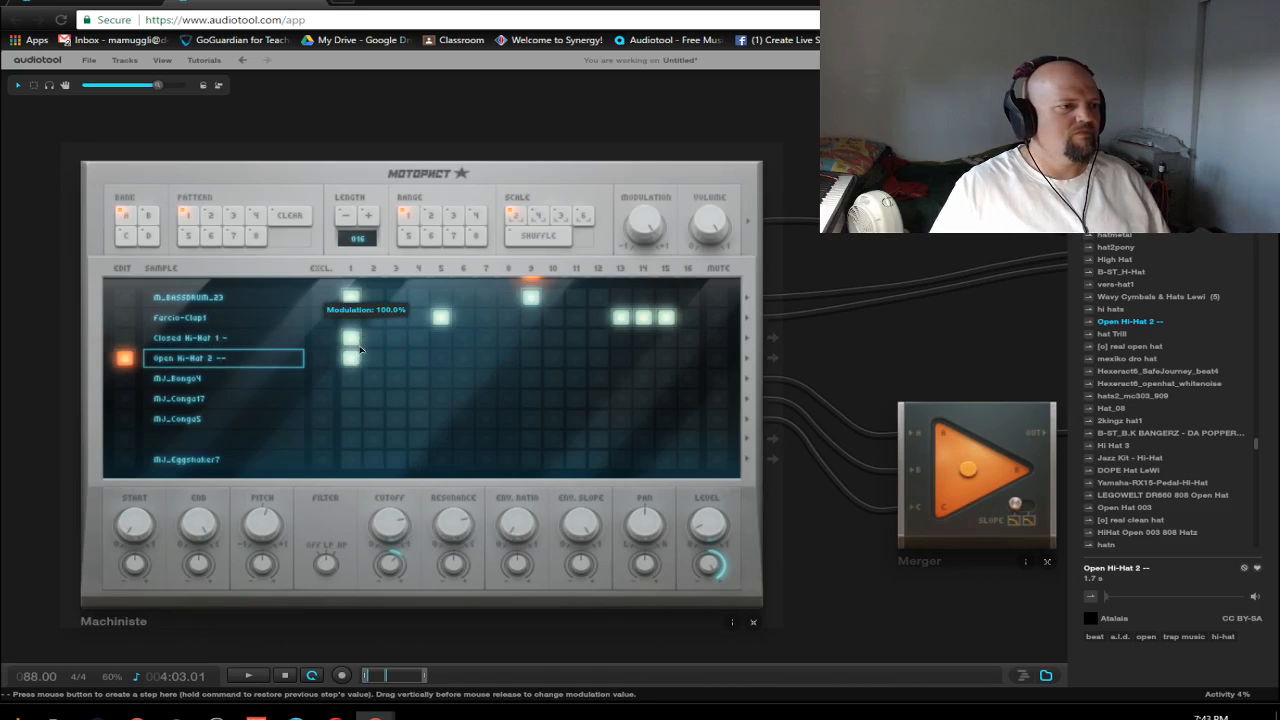
pyautogui.click(351, 338)
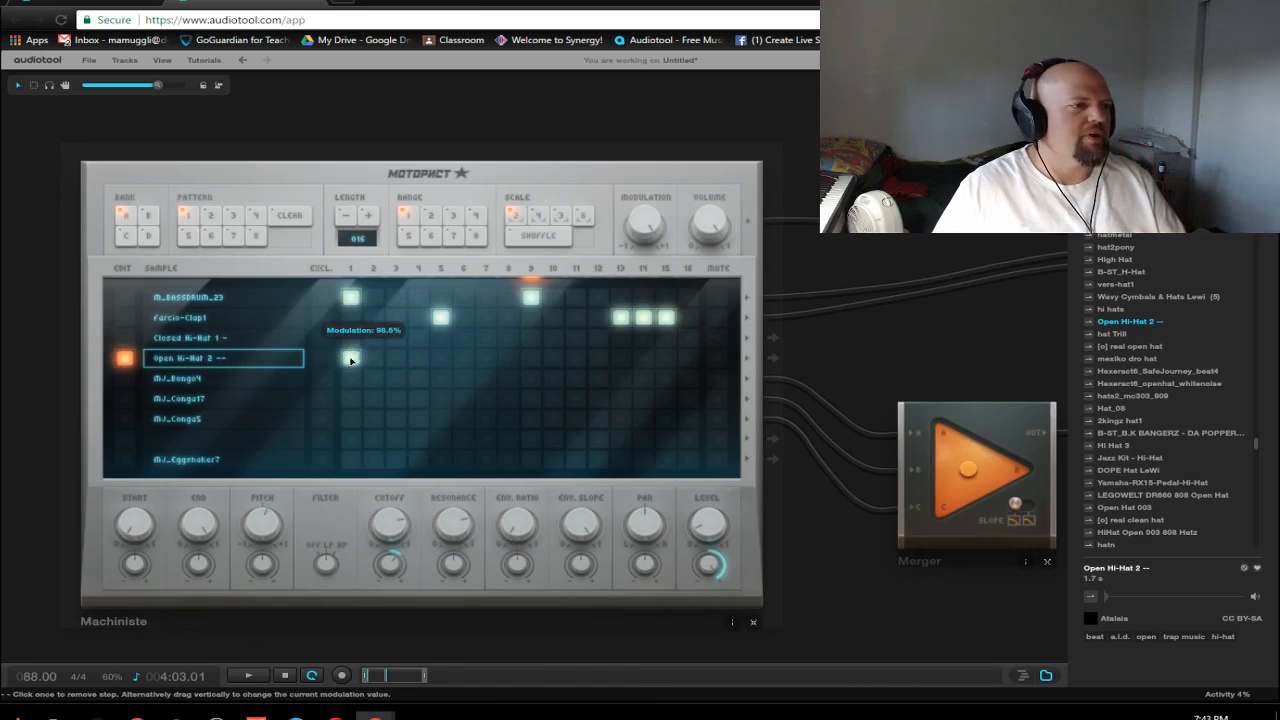
pyautogui.click(350, 360)
# Step: Enable the exclusive option for both the Closed Hi-Hat 1 and Open Hi-Hat 2 channels
pyautogui.click(322, 338)
pyautogui.click(322, 358)
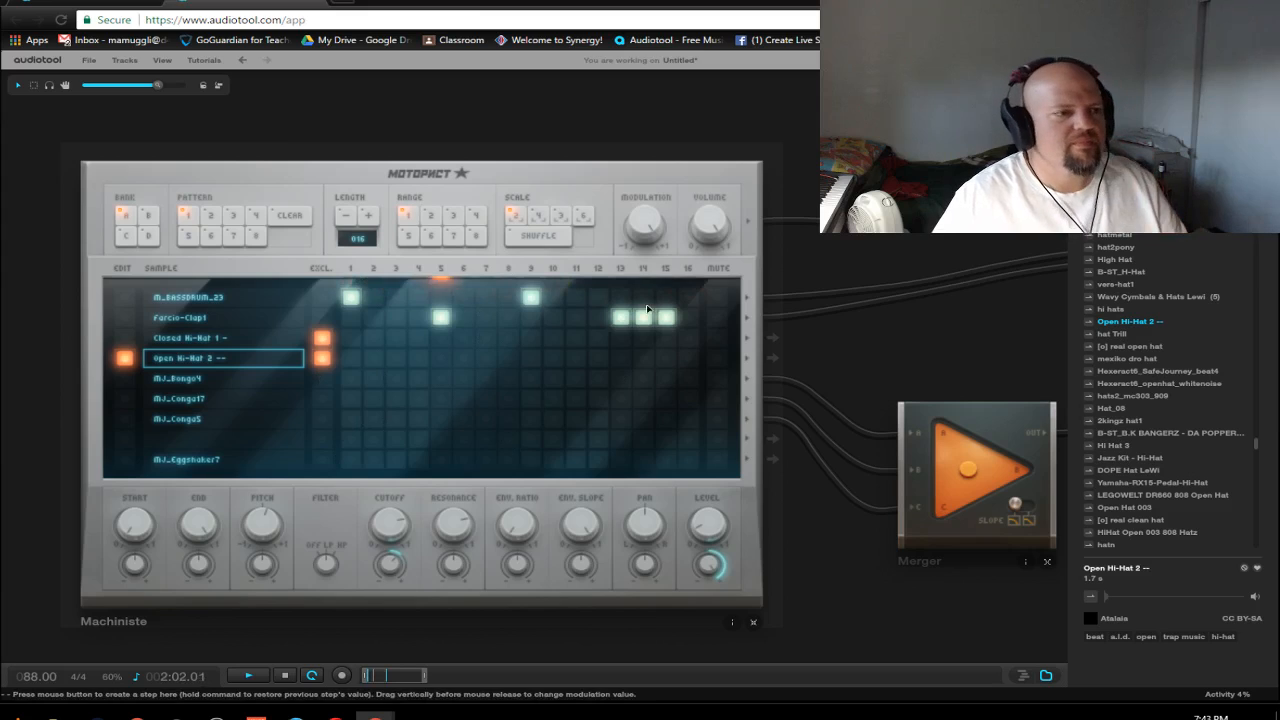
# Step: Remove the Farcio-Clap1 hit on step 5 of the pattern, keeping the hits on steps 13 to 15
pyautogui.click(441, 317)
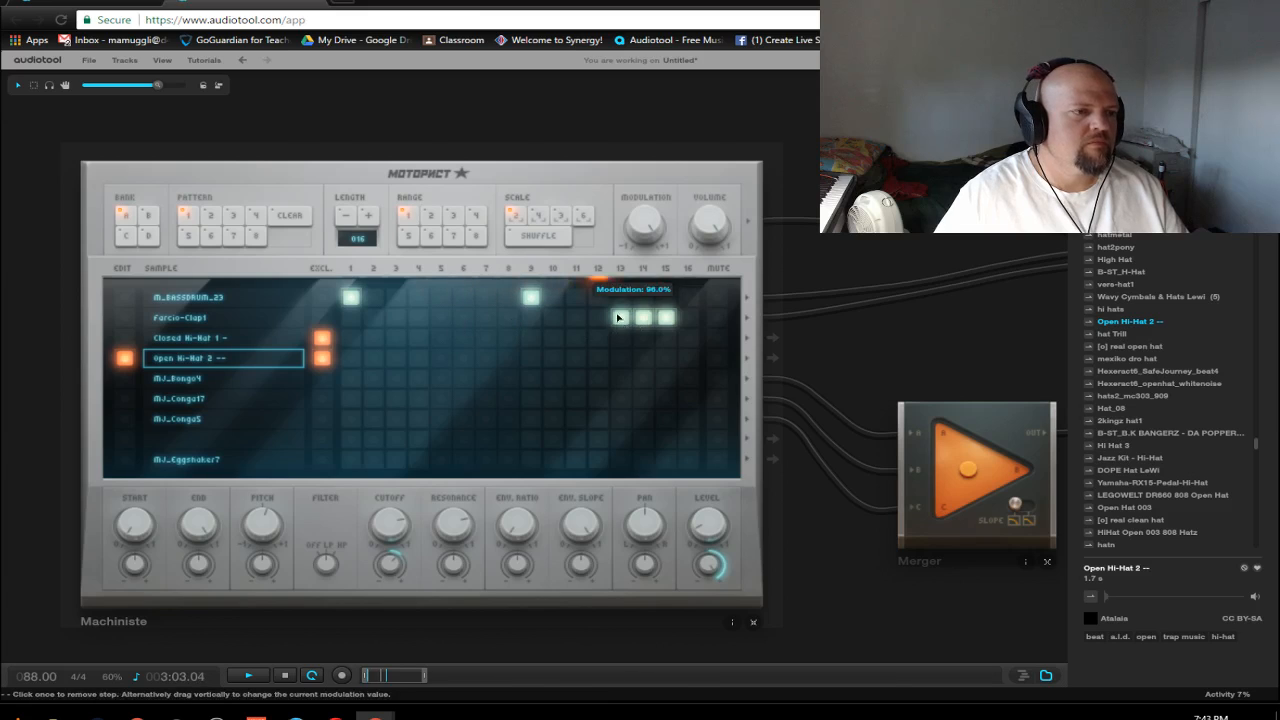
pyautogui.click(620, 317)
pyautogui.click(621, 317)
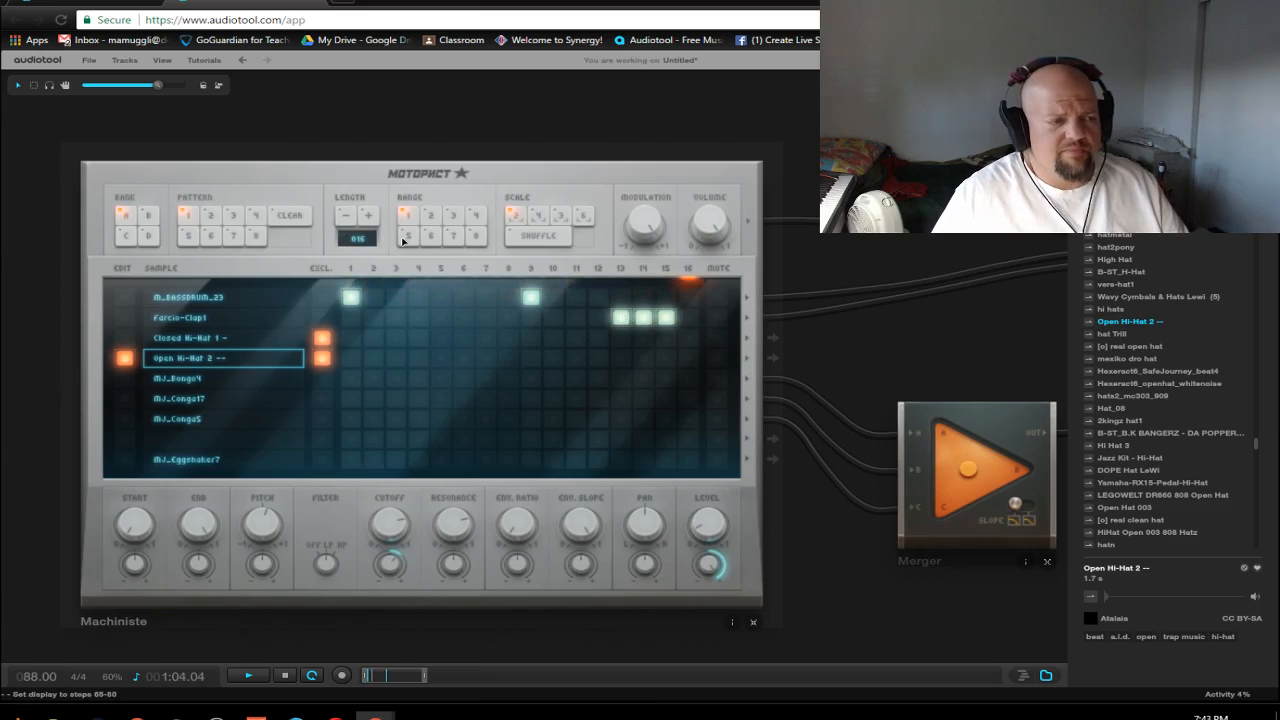
# Step: Create a PatternTrack for the Machiniste
pyautogui.scroll(-1, 422, 243)
pyautogui.scroll(-1, 422, 243)
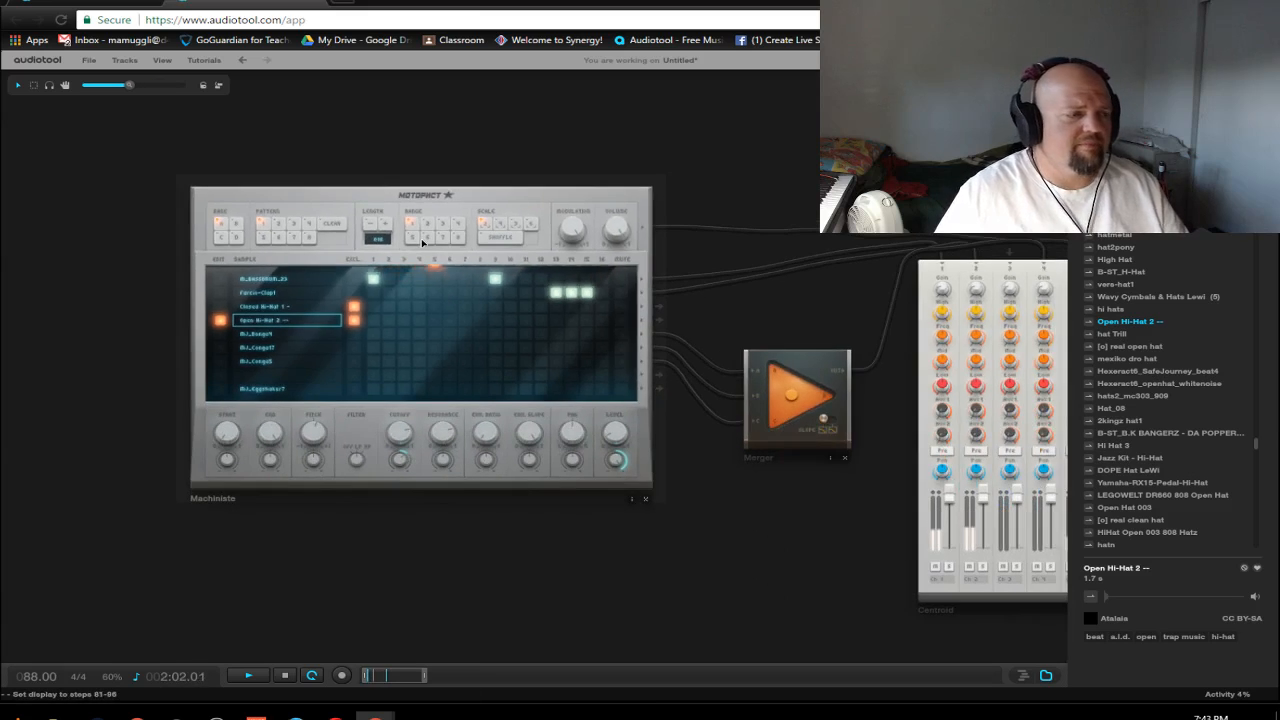
pyautogui.rightClick(363, 203)
pyautogui.moveTo(416, 298)
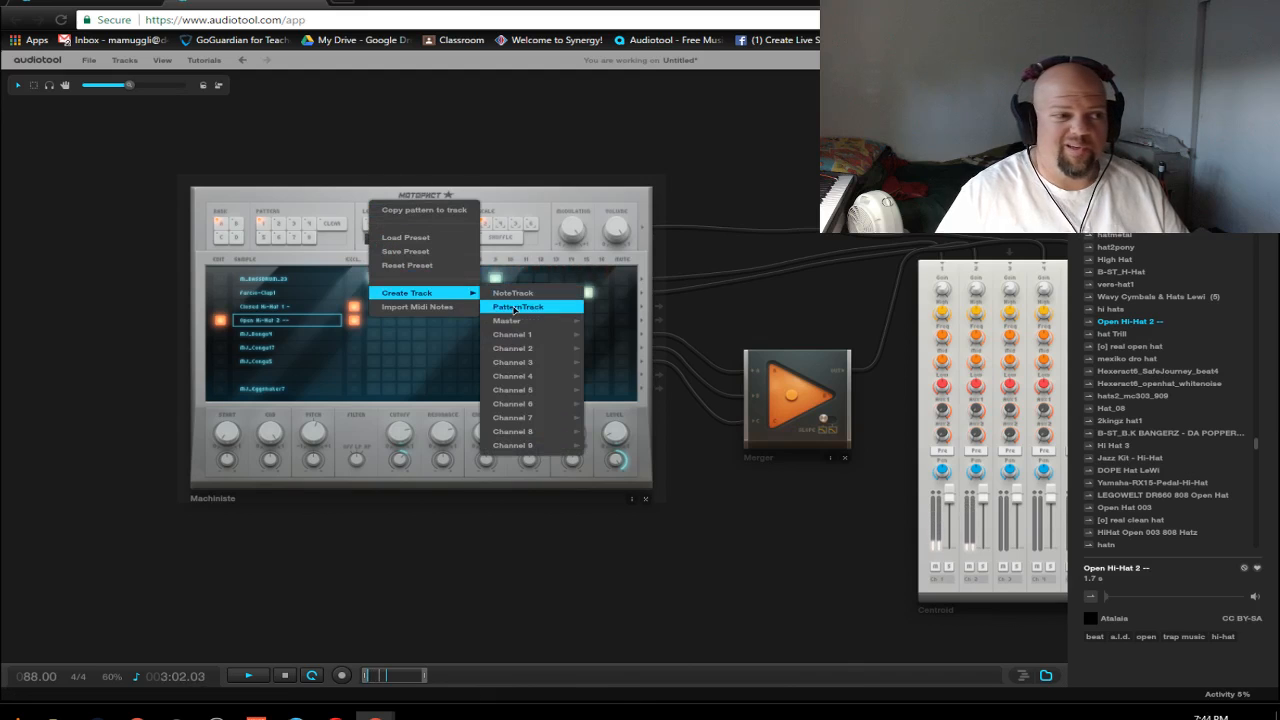
pyautogui.click(512, 293)
# Step: Expand the timeline and add an A1 pattern region on the Machiniste track spanning bar 1 to bar 5
pyautogui.moveTo(692, 664); pyautogui.dragTo(708, 433)
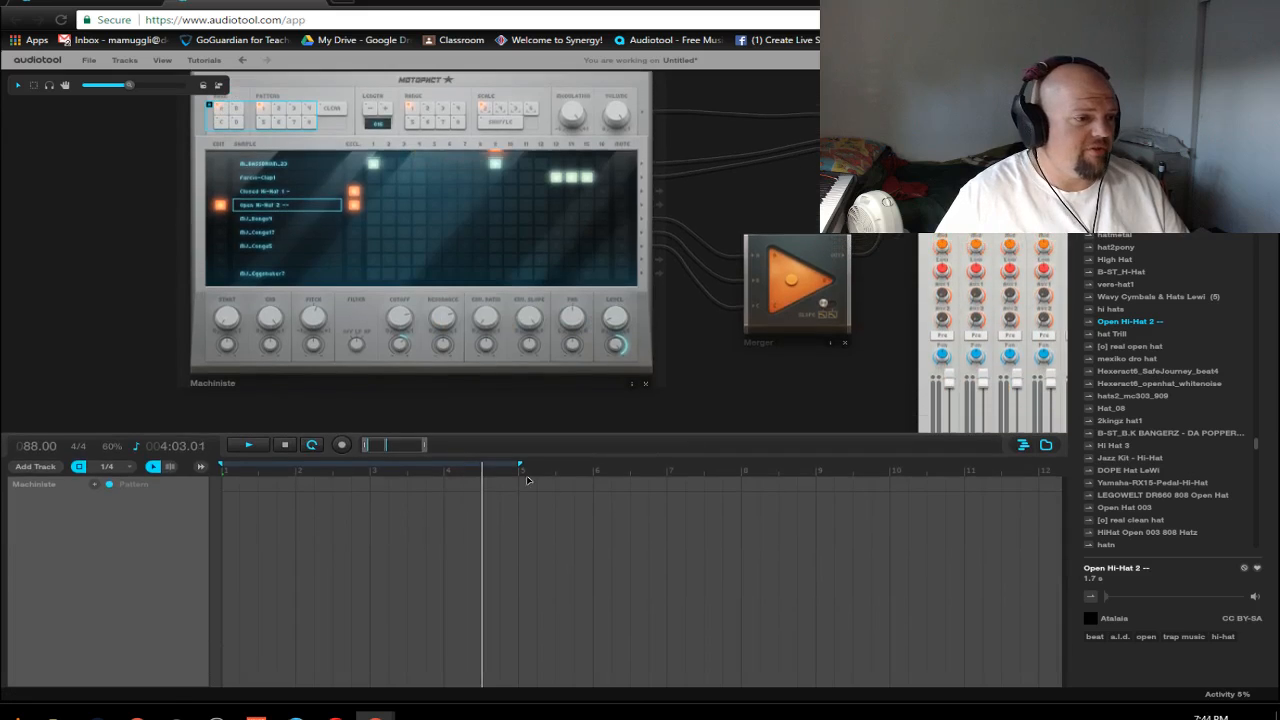
pyautogui.doubleClick(234, 487)
pyautogui.moveTo(297, 487); pyautogui.dragTo(521, 490)
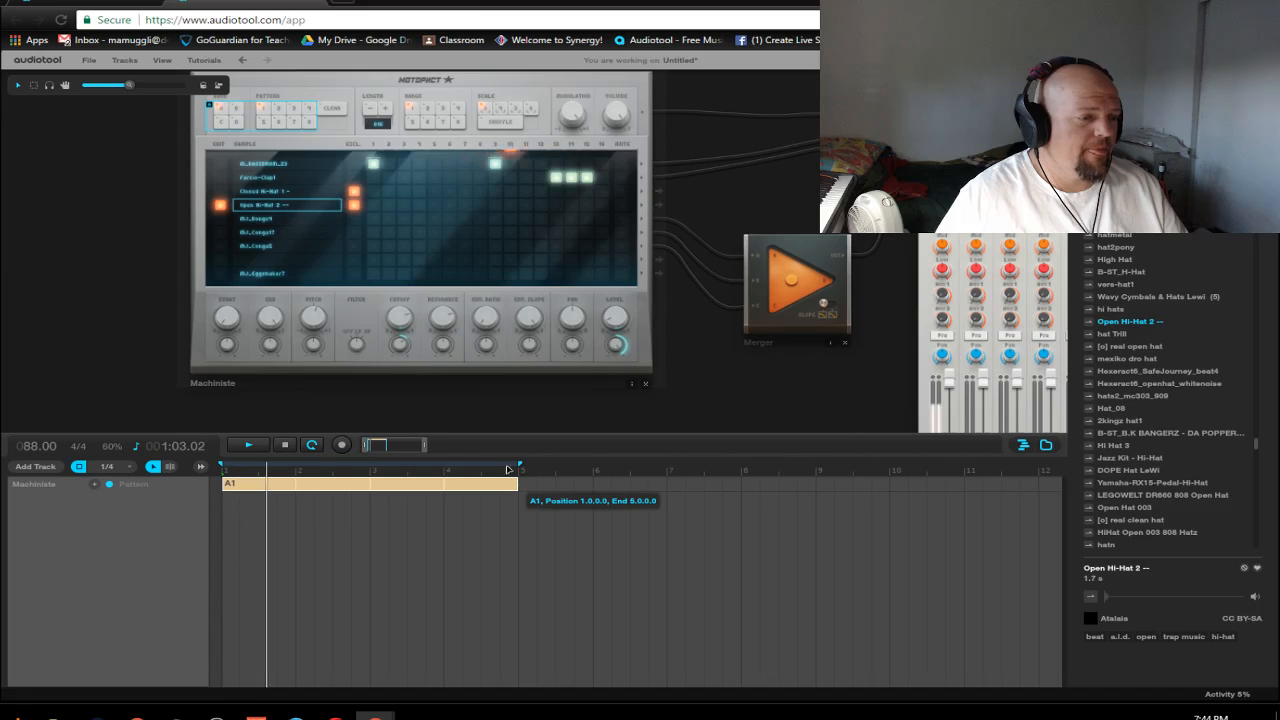
# Step: Show more bars in the timeline, hide the sample browser, and shift the loop range to bars 5 to 9
pyautogui.moveTo(424, 445); pyautogui.dragTo(496, 446)
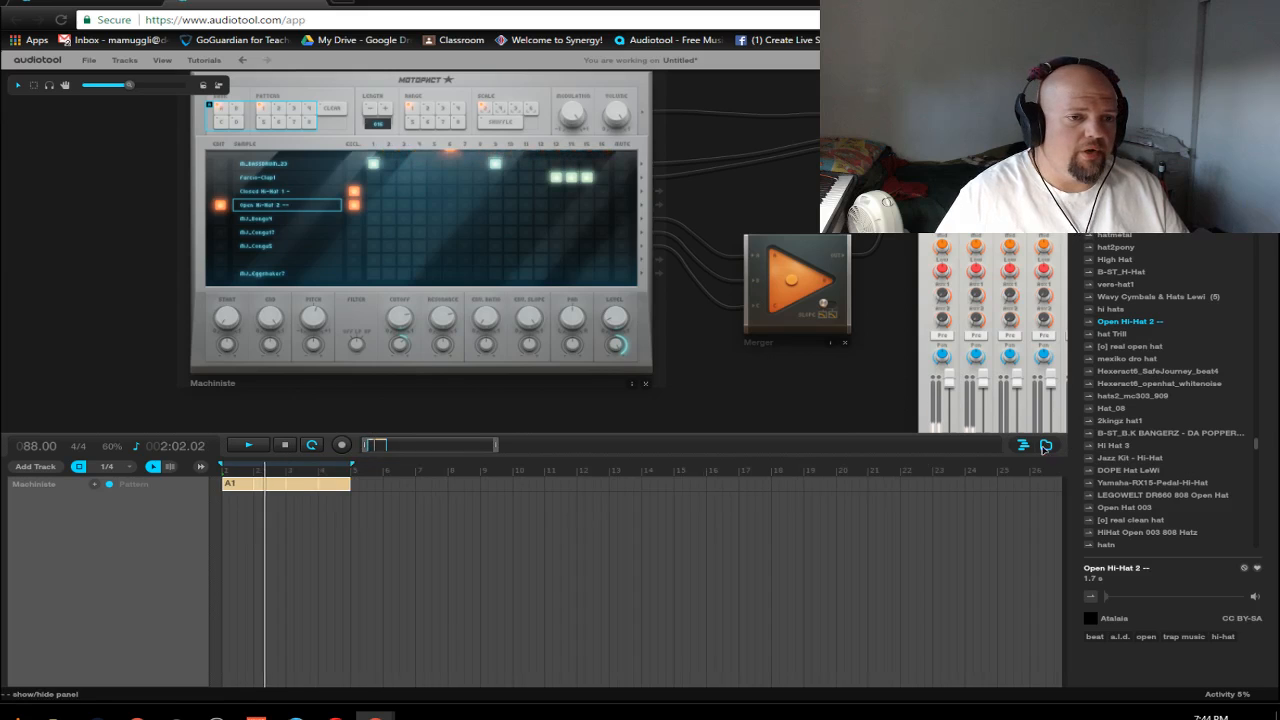
pyautogui.click(1046, 446)
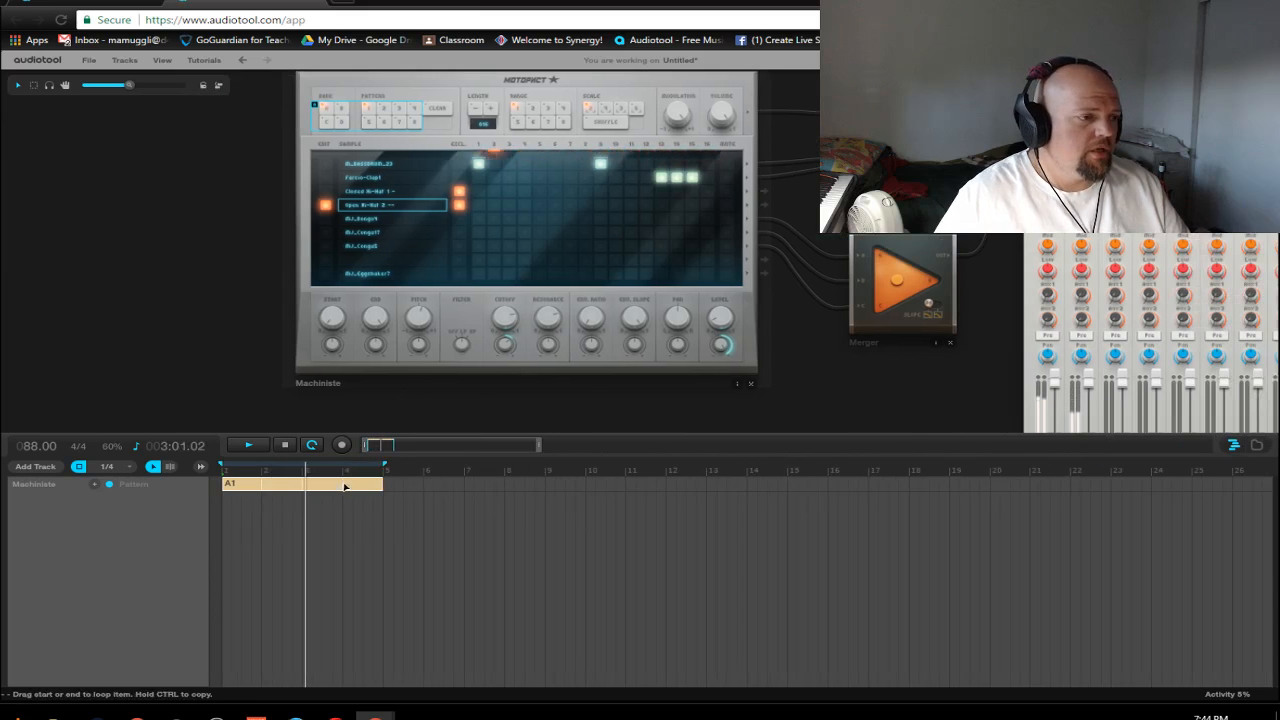
pyautogui.moveTo(338, 467); pyautogui.dragTo(499, 468)
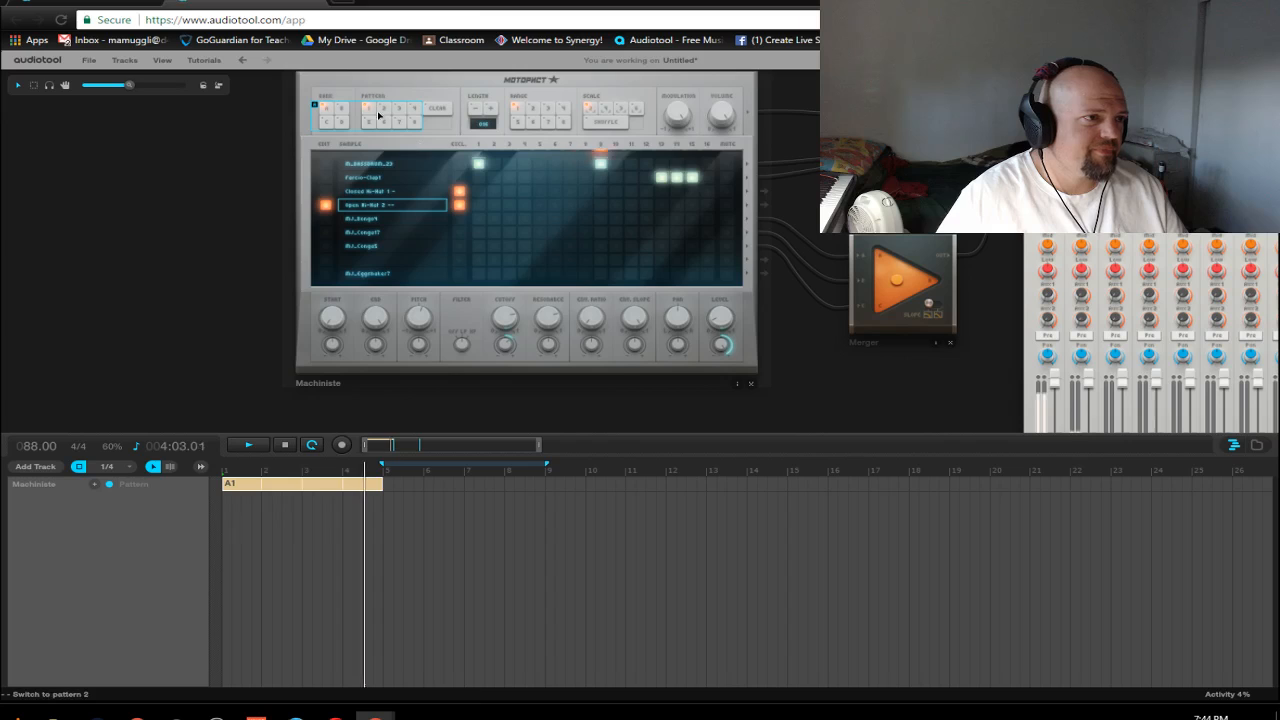
# Step: Copy the Machiniste's pattern 1 and paste it into pattern 2 of bank A
pyautogui.scroll(3, 337, 121)
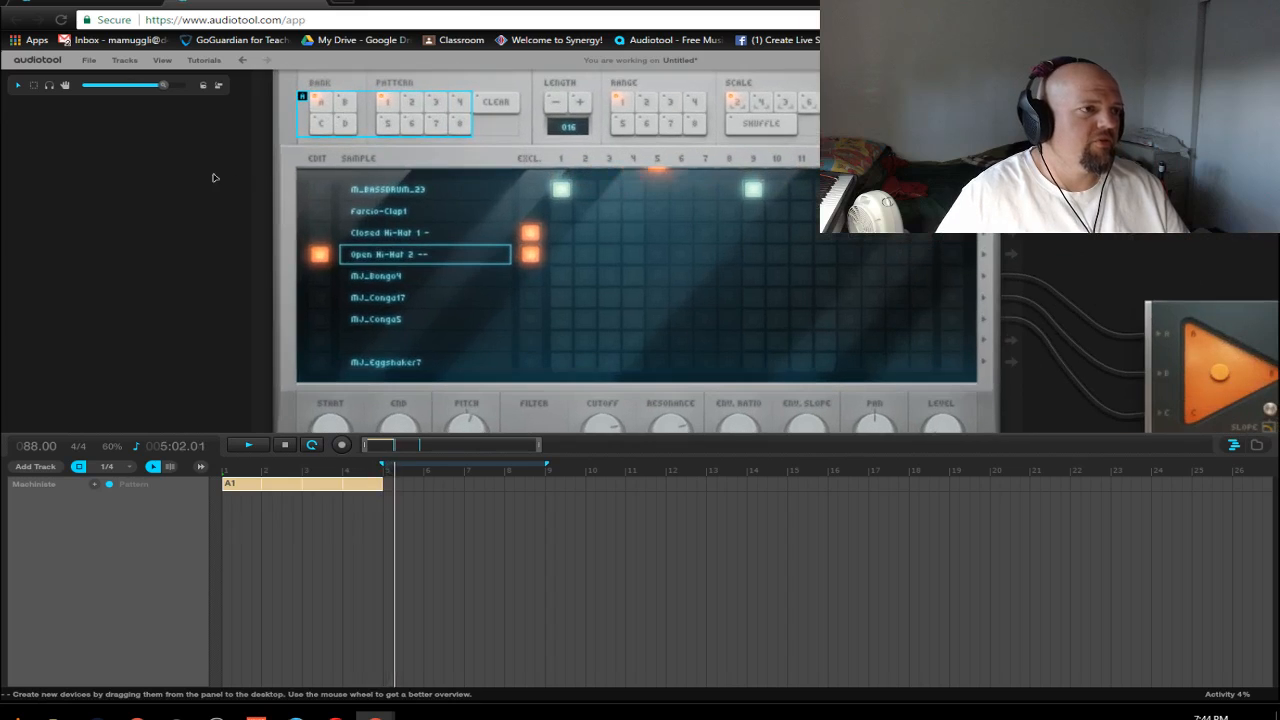
pyautogui.moveTo(213, 172); pyautogui.dragTo(199, 272)
pyautogui.scroll(2, 197, 245)
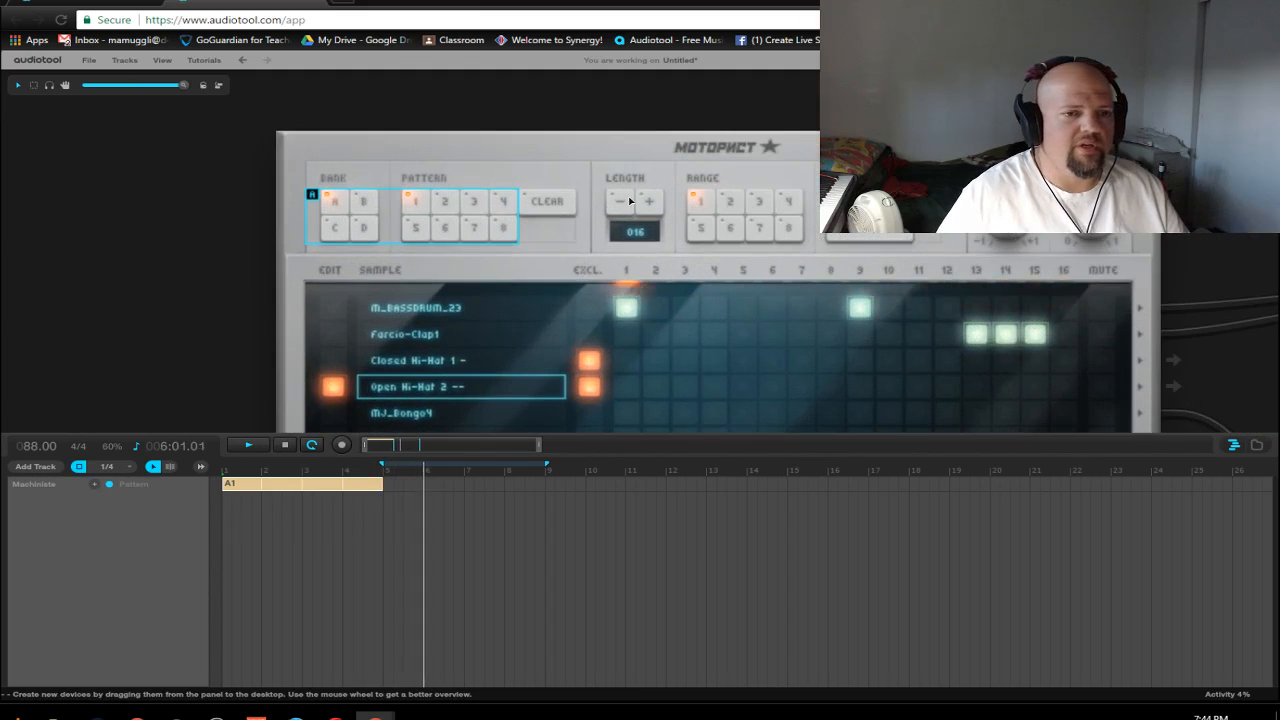
pyautogui.rightClick(420, 207)
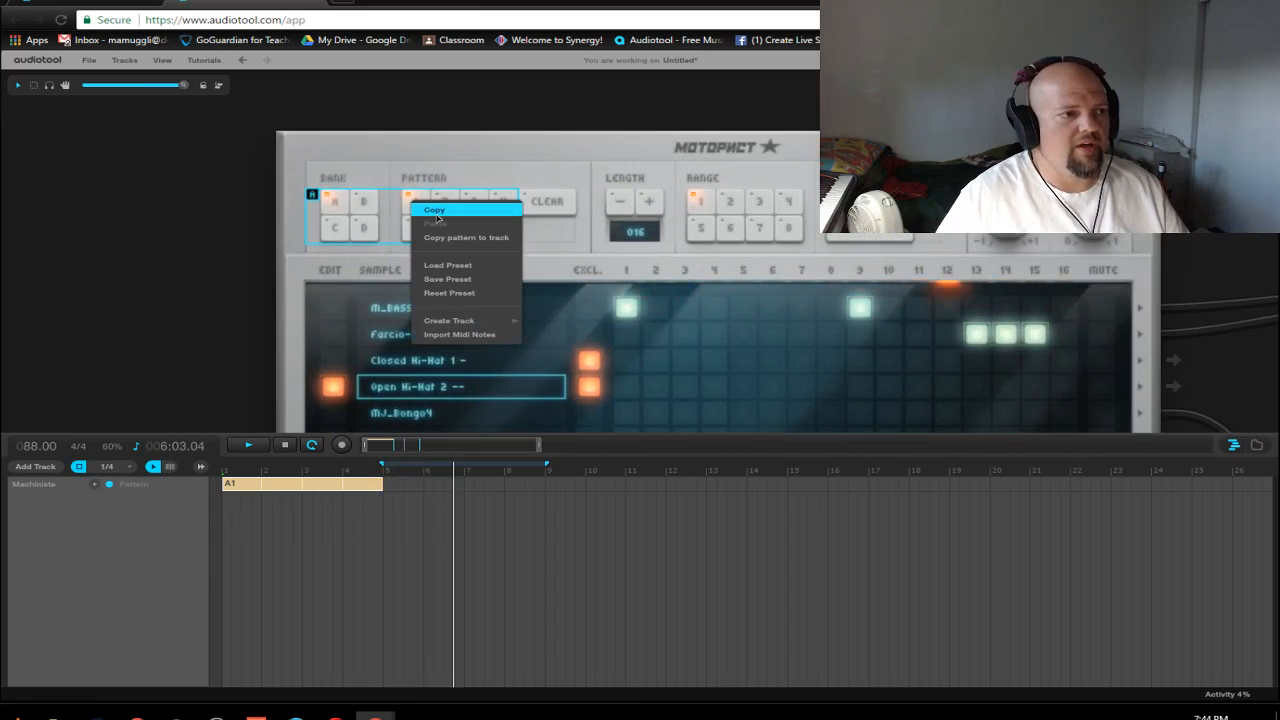
pyautogui.click(443, 208)
pyautogui.rightClick(445, 206)
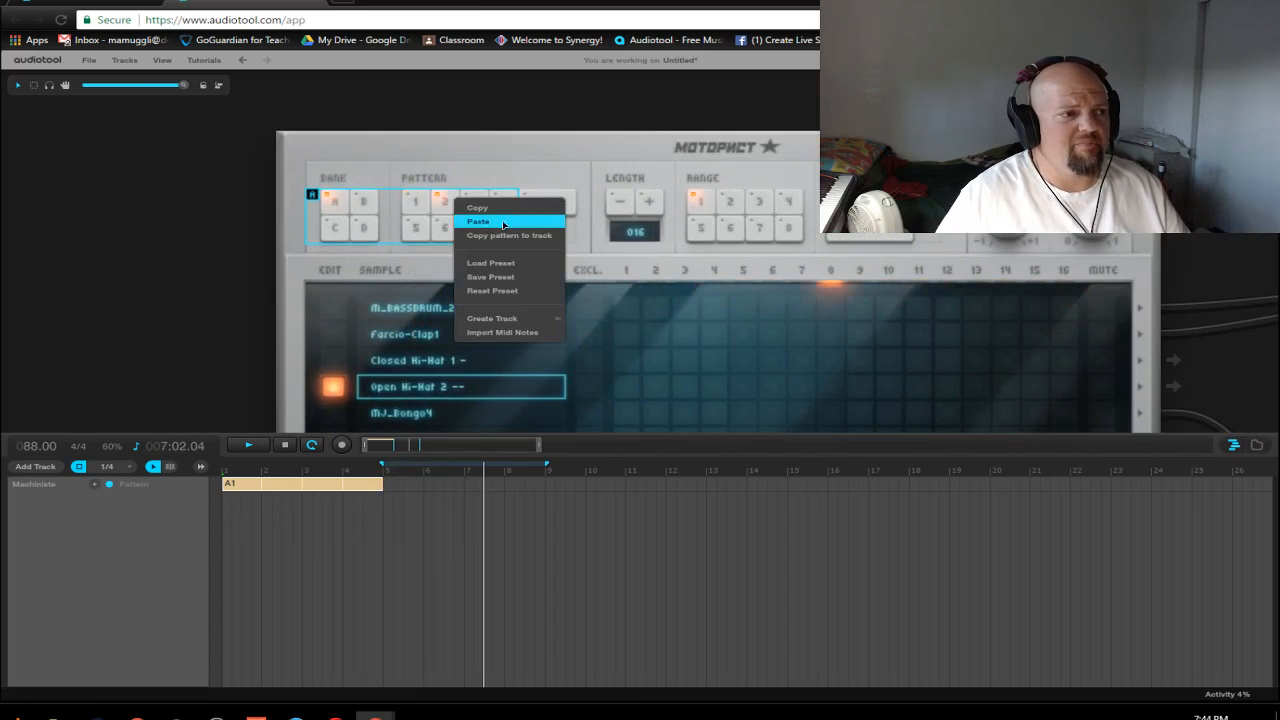
pyautogui.click(466, 214)
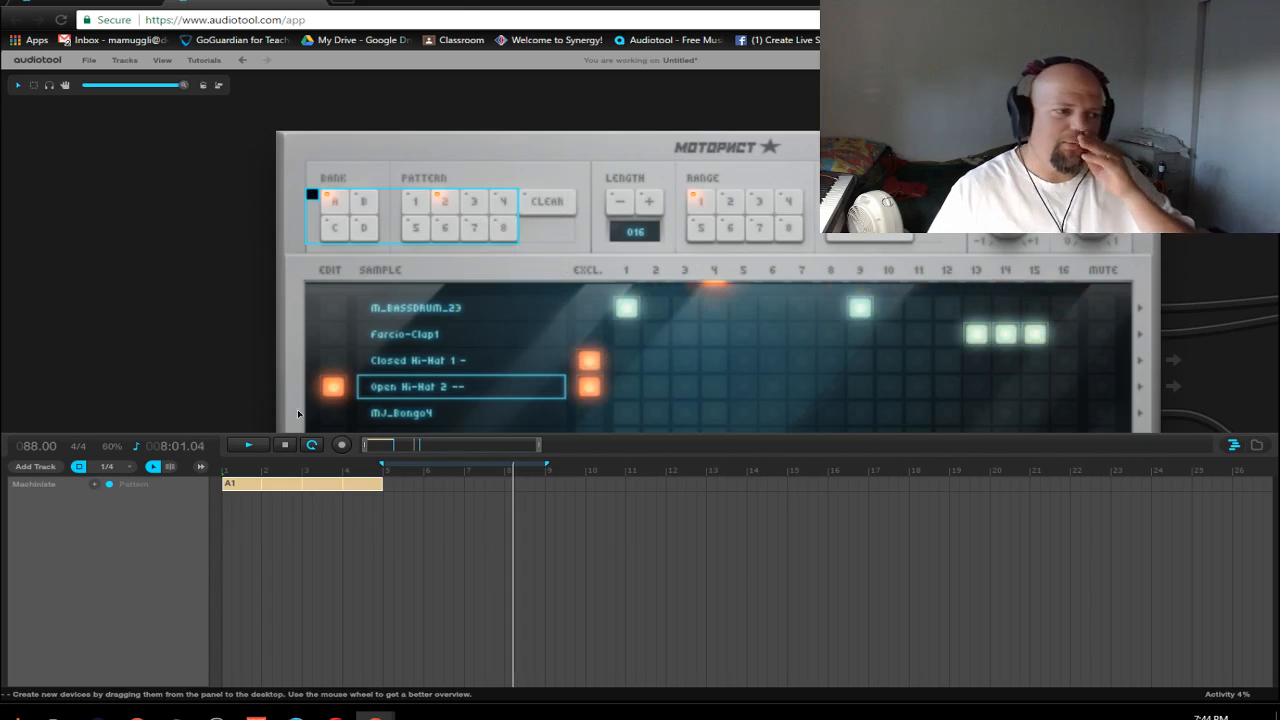
# Step: Add an A2 pattern region right after A1 and extend it from bar 5 to bar 9
pyautogui.doubleClick(393, 484)
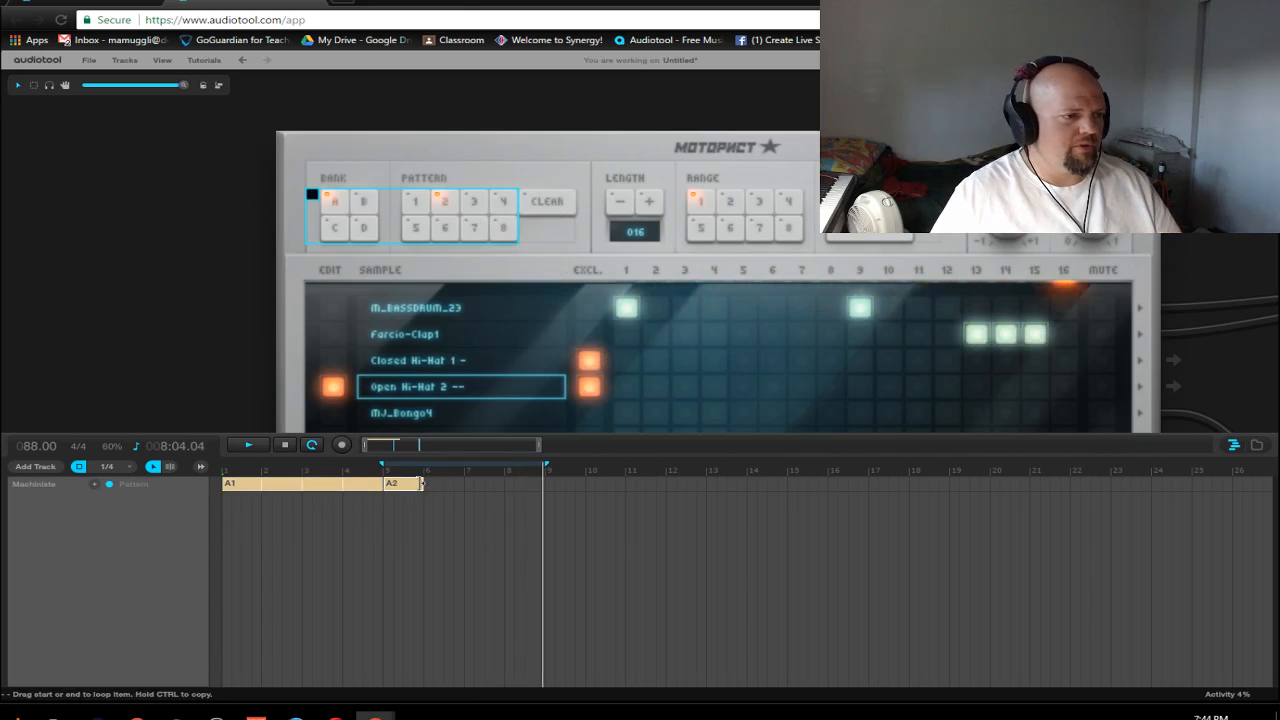
pyautogui.moveTo(403, 484); pyautogui.dragTo(545, 490)
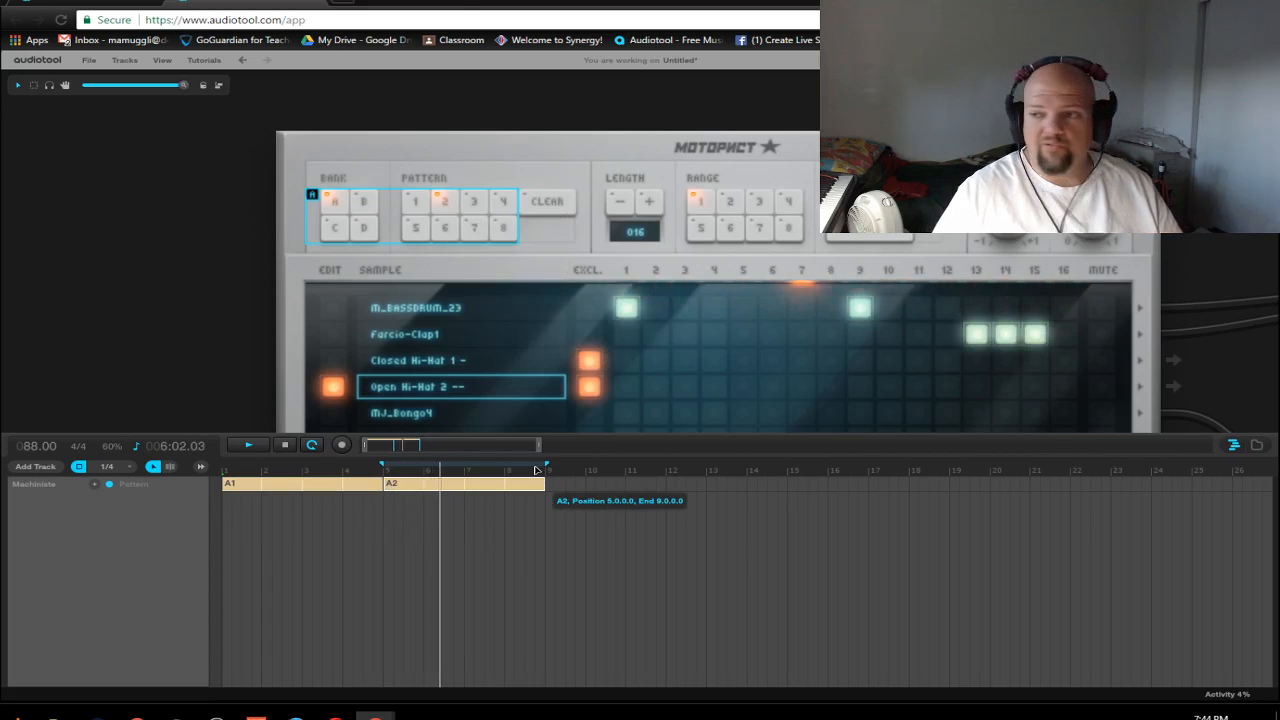
# Step: Add Farcio-Clap1 hits on steps 5 and 12 of pattern A2
pyautogui.moveTo(191, 340); pyautogui.dragTo(98, 329)
pyautogui.scroll(-3, 458, 290)
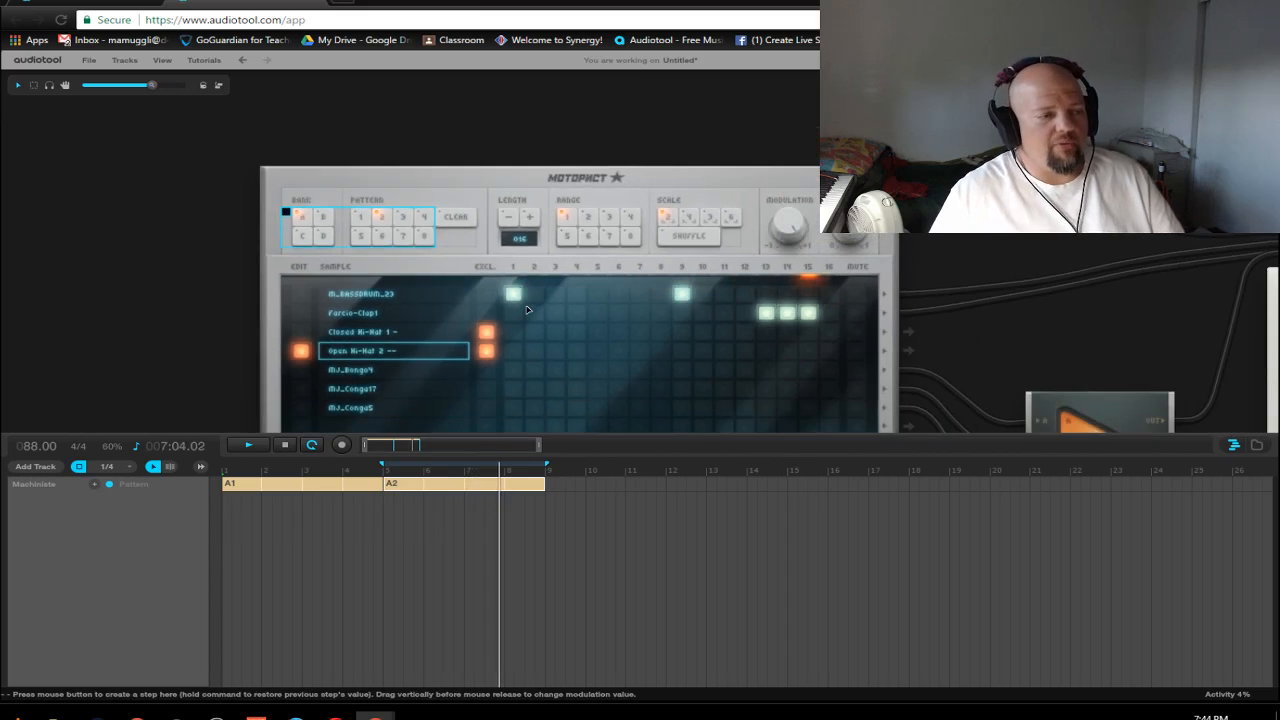
pyautogui.click(597, 312)
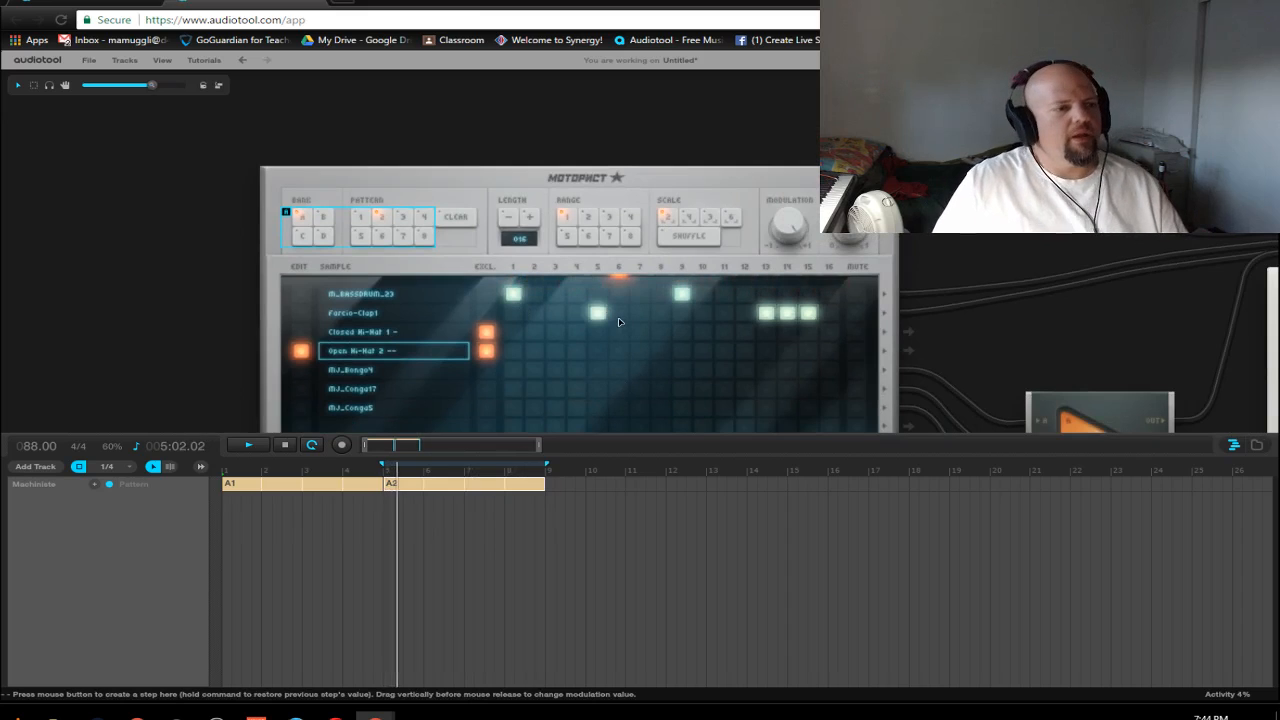
pyautogui.click(745, 312)
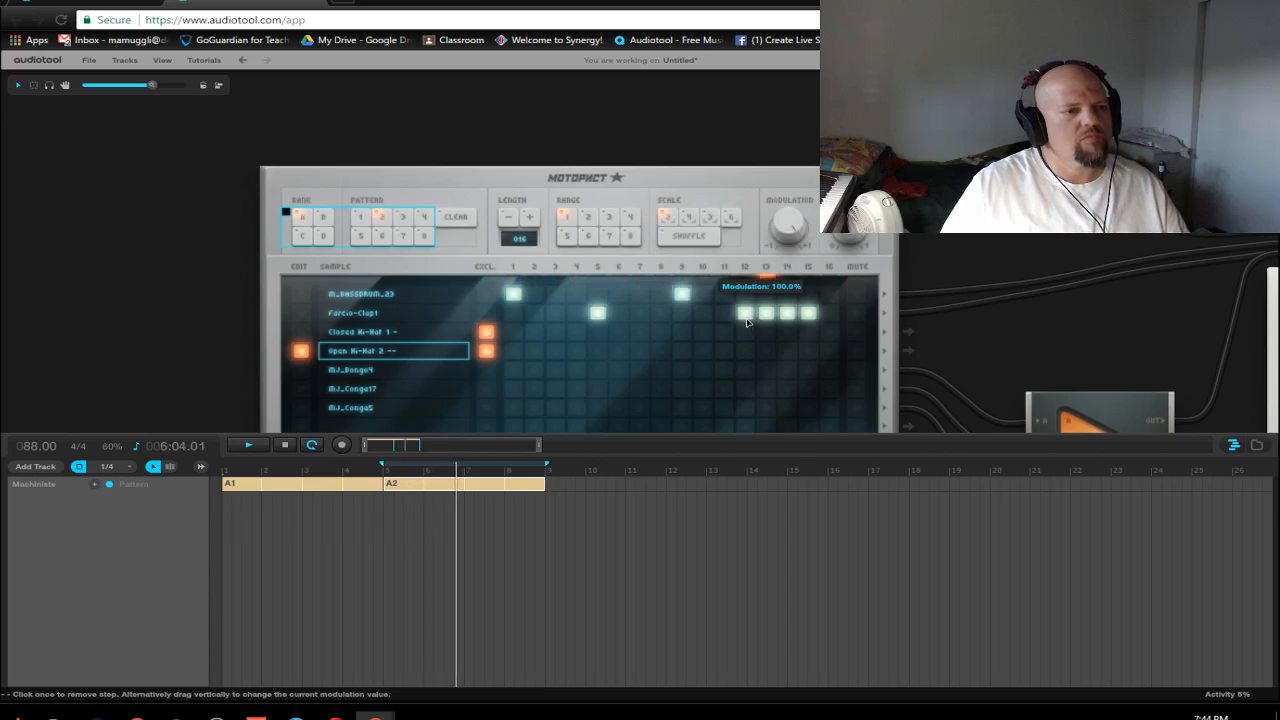
# Step: Change the modulation of the Farcio-Clap1 hit on step 12 so it differs from the neighbouring claps
pyautogui.moveTo(170, 341); pyautogui.dragTo(121, 277)
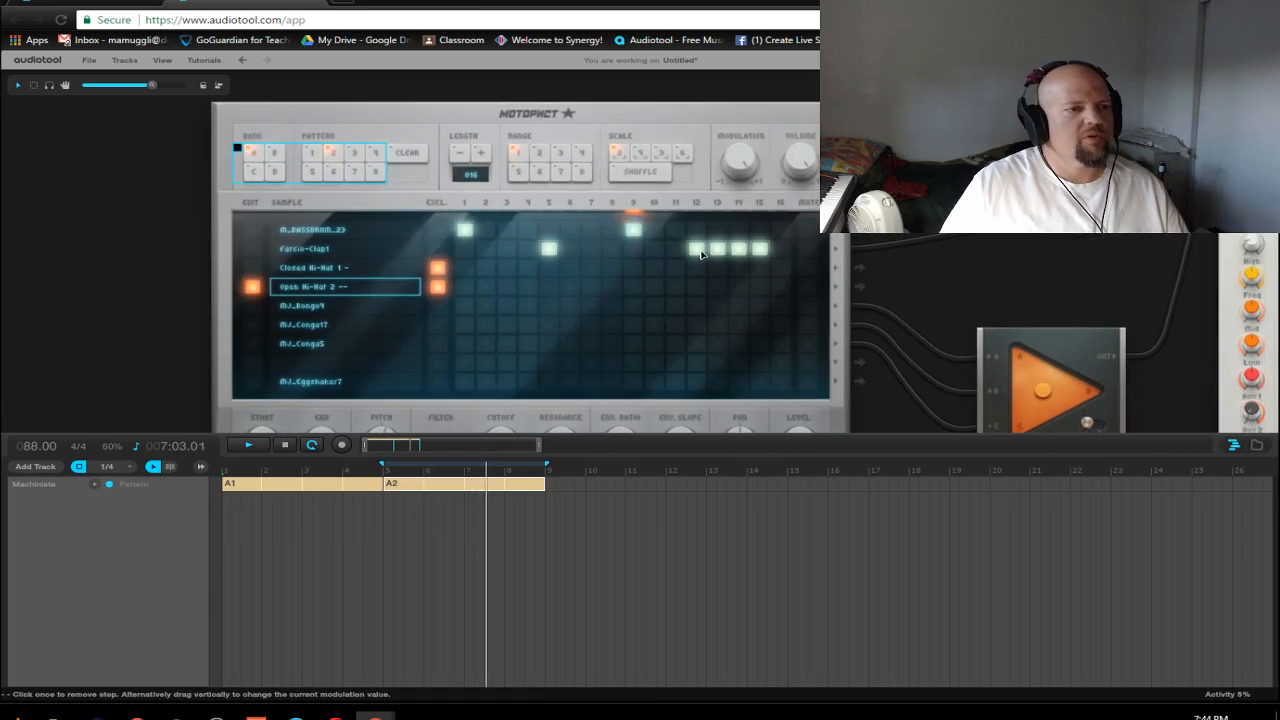
pyautogui.click(700, 272)
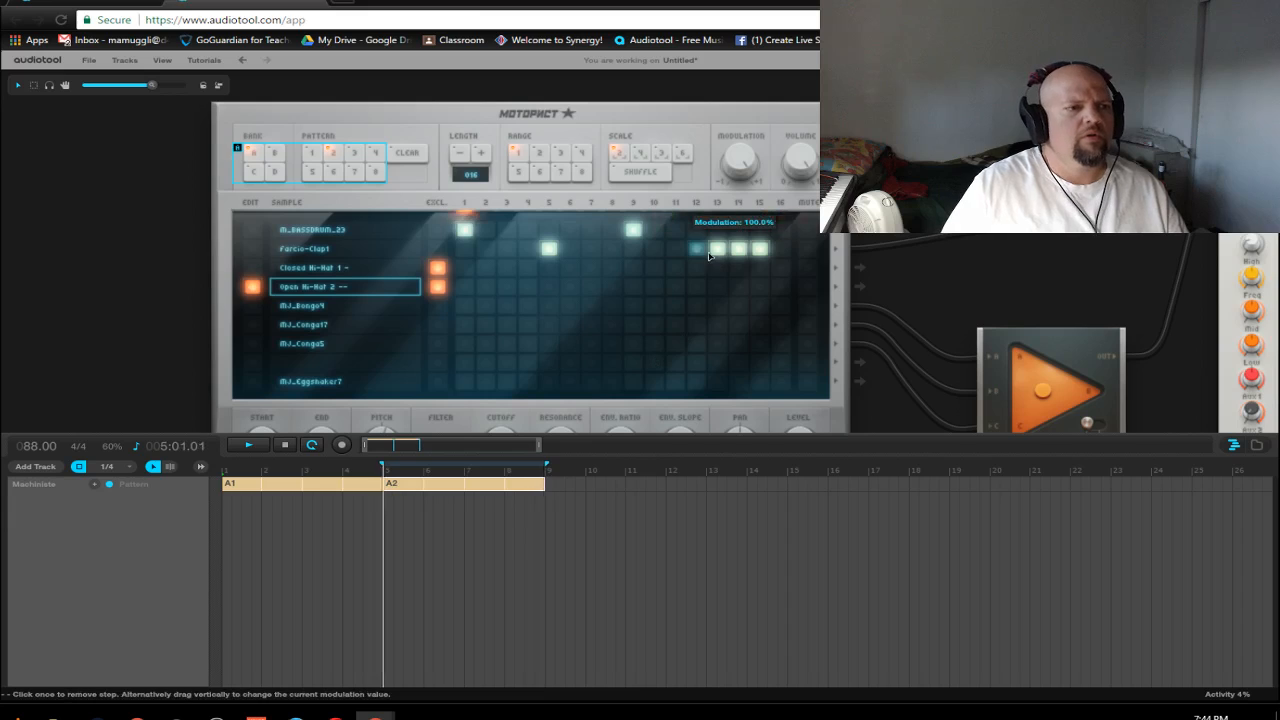
pyautogui.moveTo(698, 247); pyautogui.dragTo(699, 225)
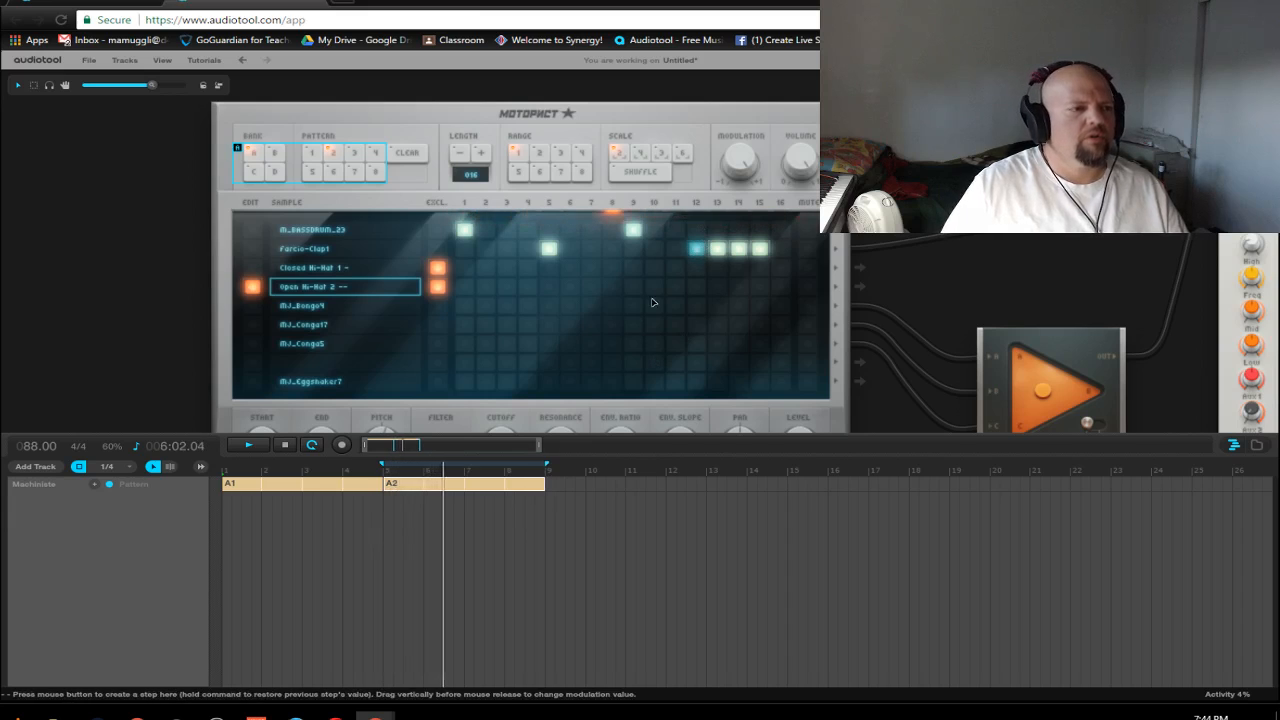
# Step: Program alternating hats in pattern A2: Closed Hi-Hat 1 on steps 1, 5, 9 and 13, Open Hi-Hat 2 on steps 3, 7, 11 and 15
pyautogui.click(465, 268)
pyautogui.click(506, 286)
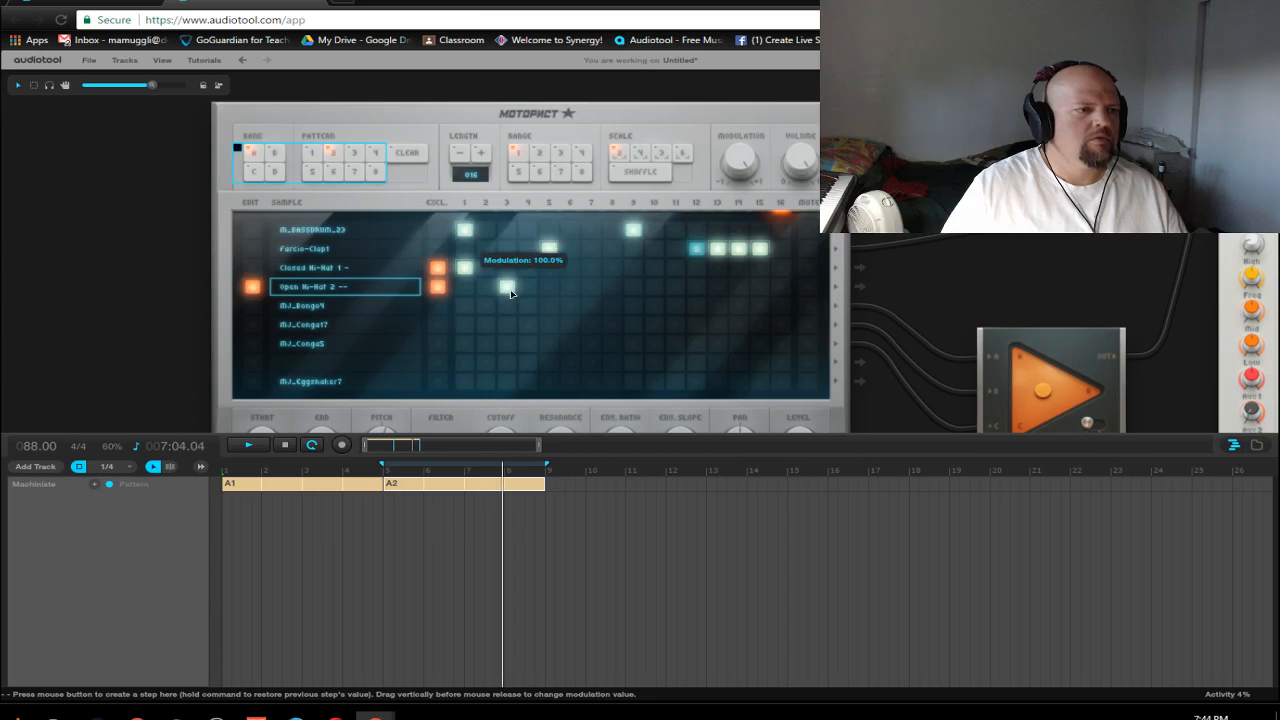
pyautogui.click(551, 269)
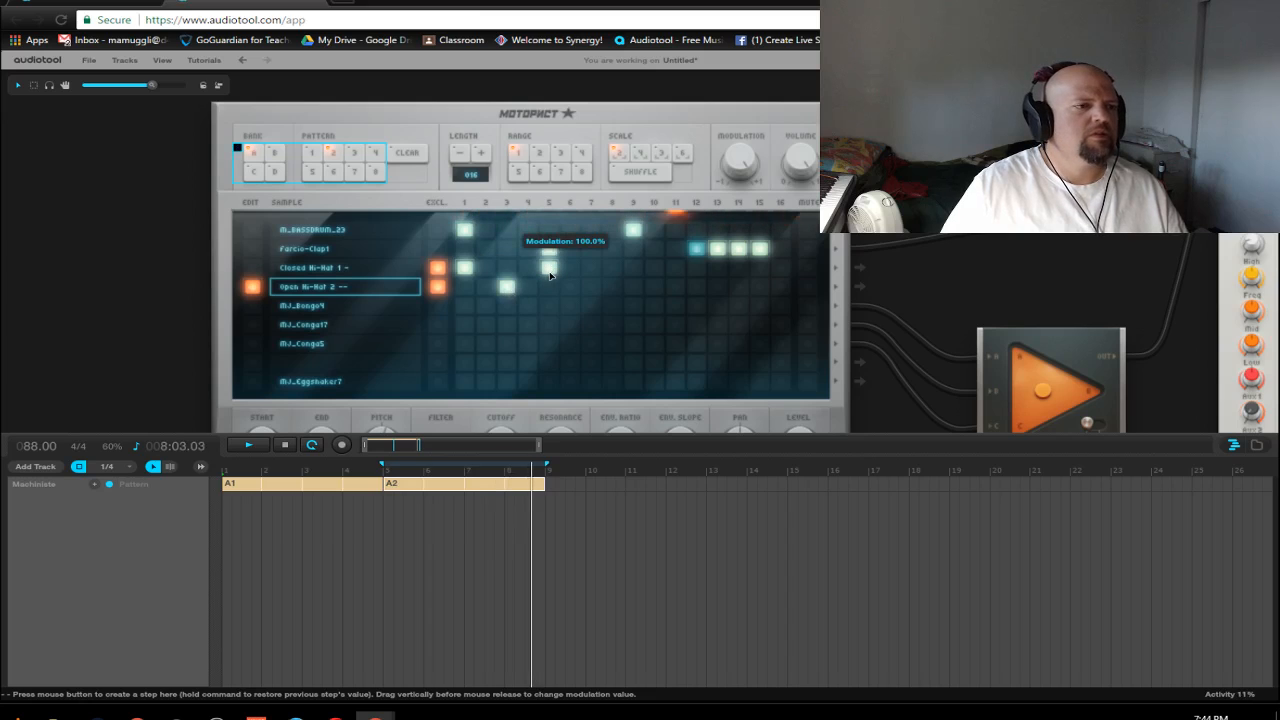
pyautogui.scroll(-2, 578, 405)
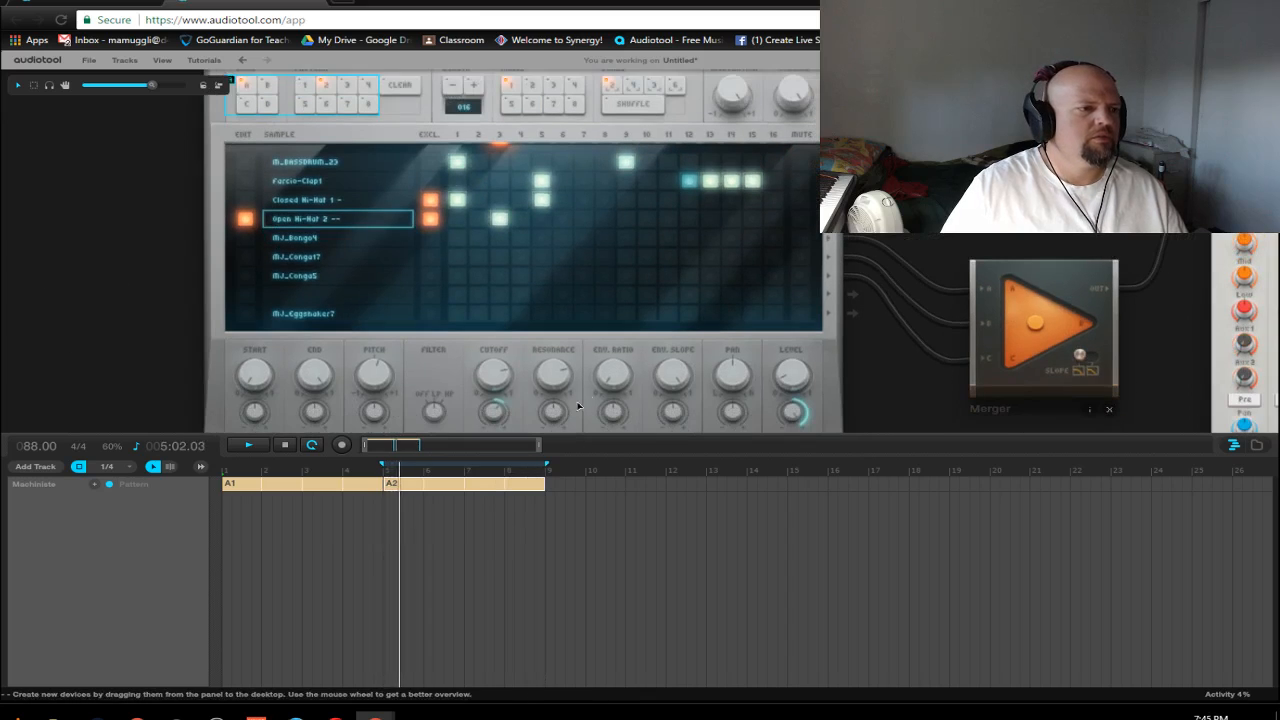
pyautogui.click(584, 219)
pyautogui.click(668, 219)
pyautogui.click(752, 219)
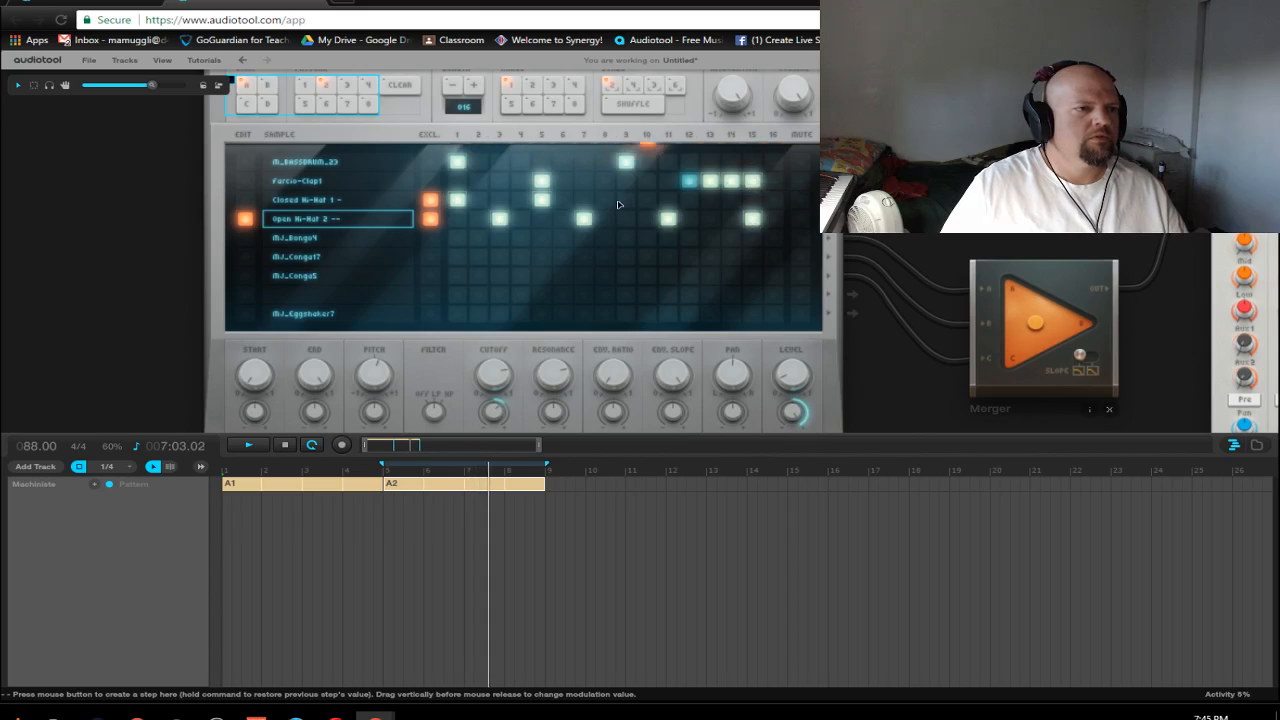
pyautogui.click(626, 199)
pyautogui.click(710, 199)
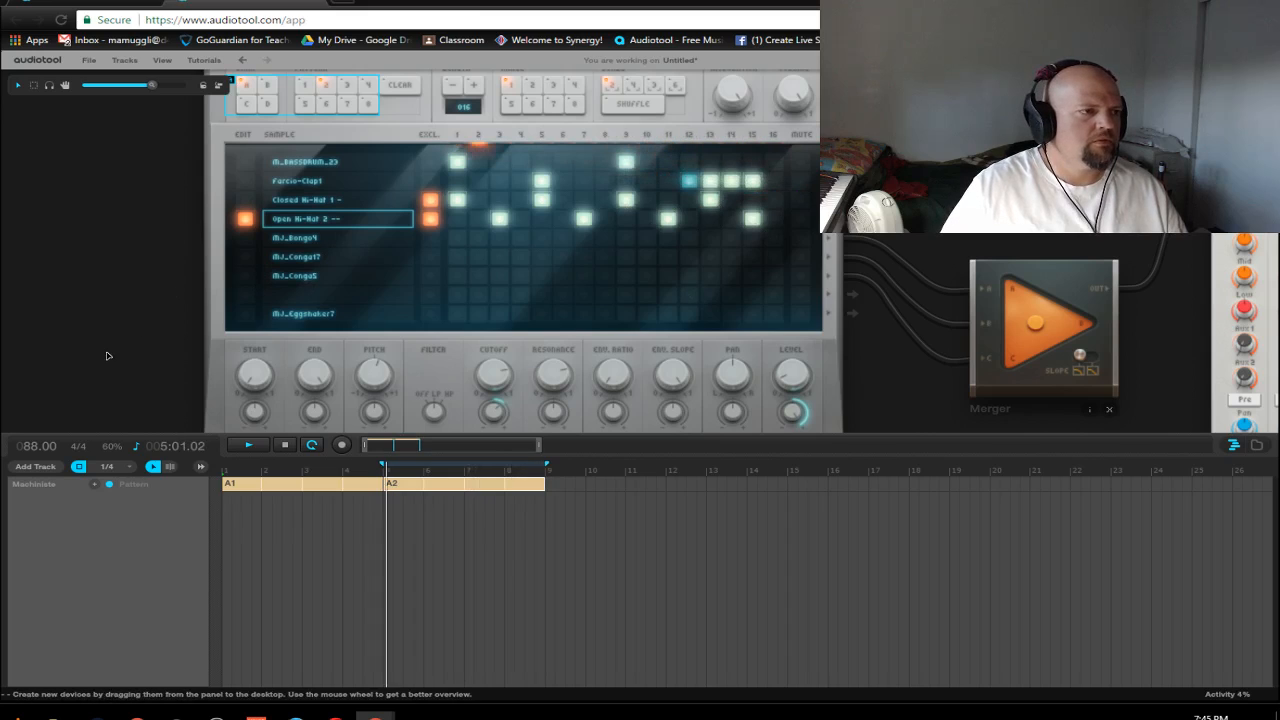
# Step: Lower the Open Hi-Hat 2 channel's filter cutoff to about 27% and try different sample start and end points
pyautogui.moveTo(109, 356); pyautogui.dragTo(119, 296)
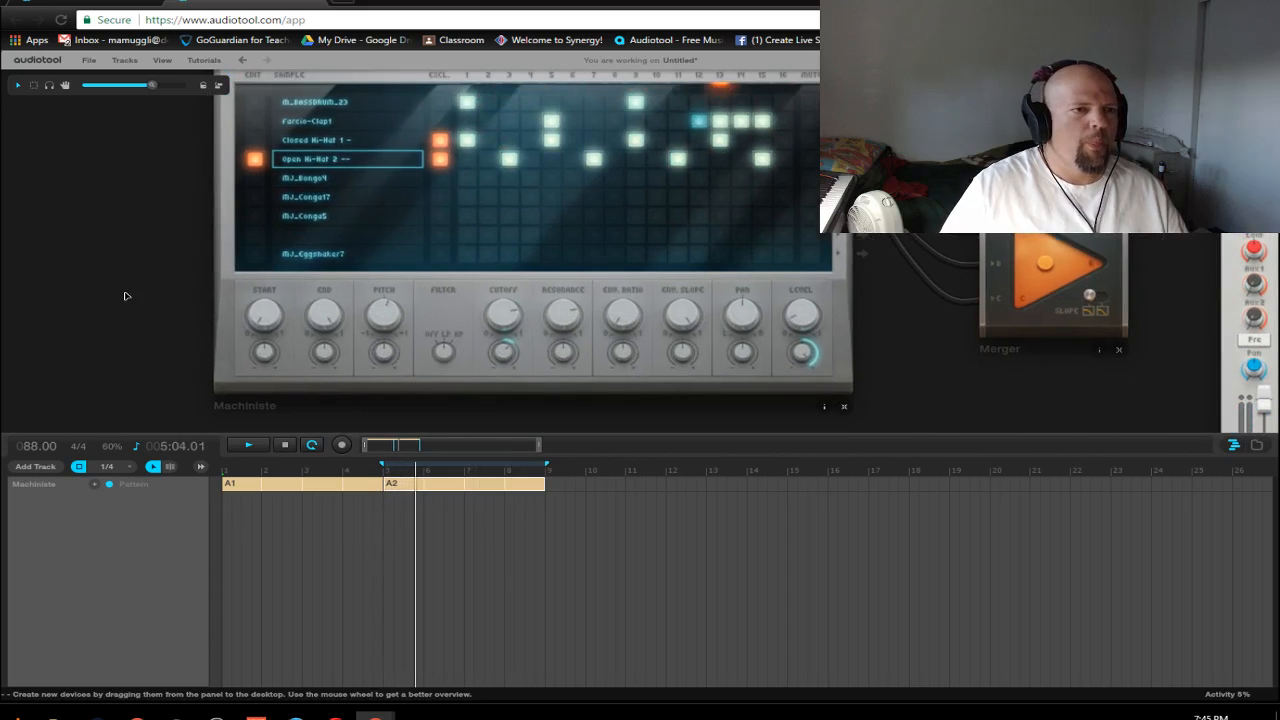
pyautogui.moveTo(507, 317); pyautogui.dragTo(508, 403)
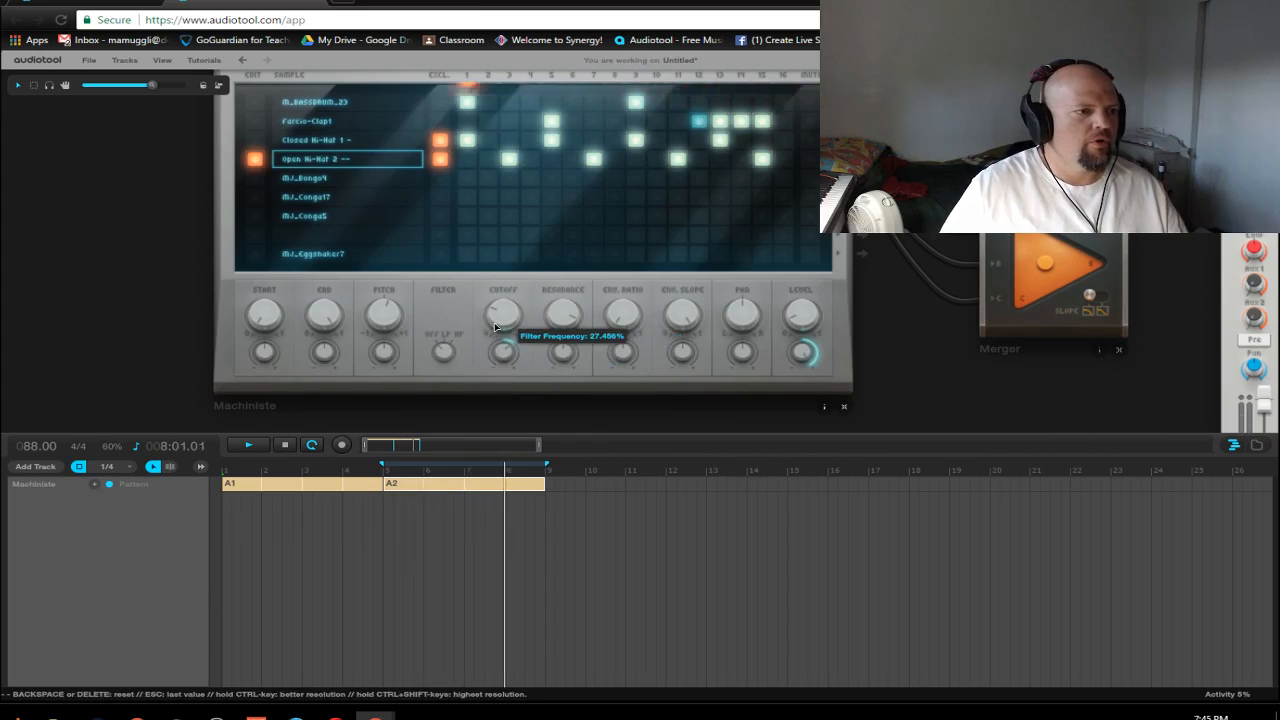
pyautogui.moveTo(149, 232); pyautogui.dragTo(129, 246)
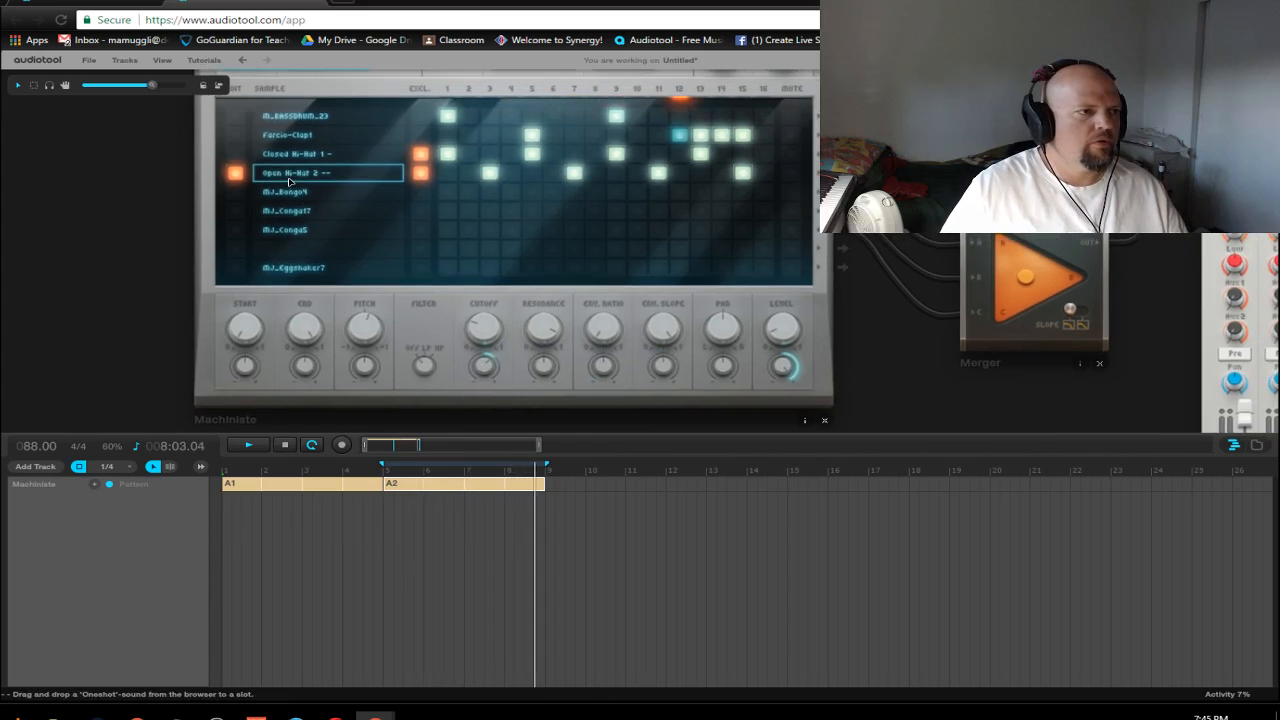
pyautogui.moveTo(366, 330)
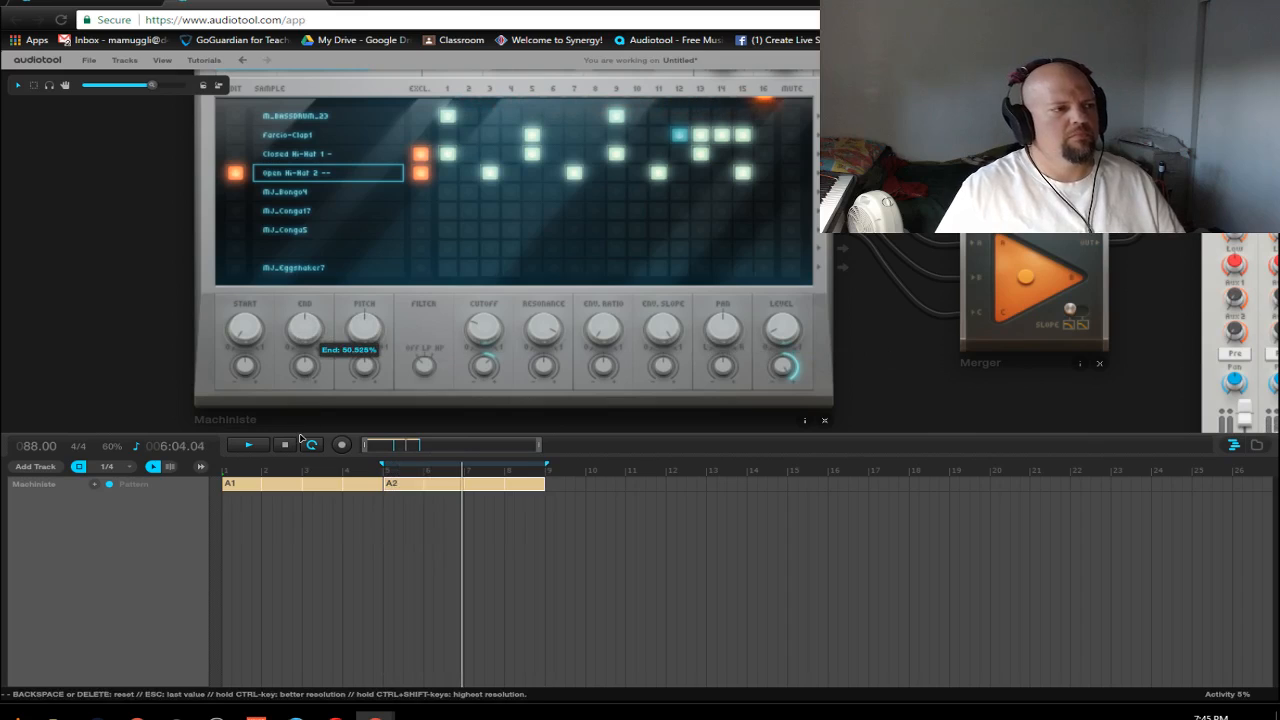
pyautogui.moveTo(257, 296)
pyautogui.moveTo(257, 296); pyautogui.dragTo(252, 333)
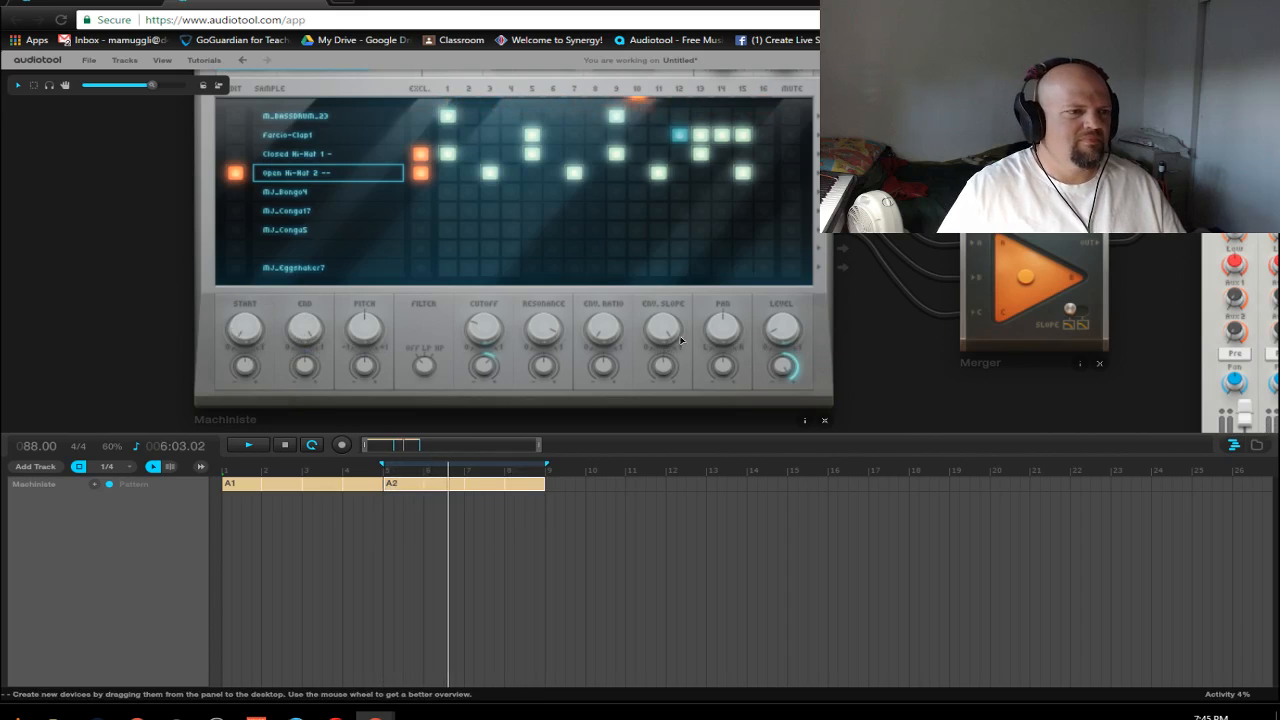
pyautogui.moveTo(781, 345)
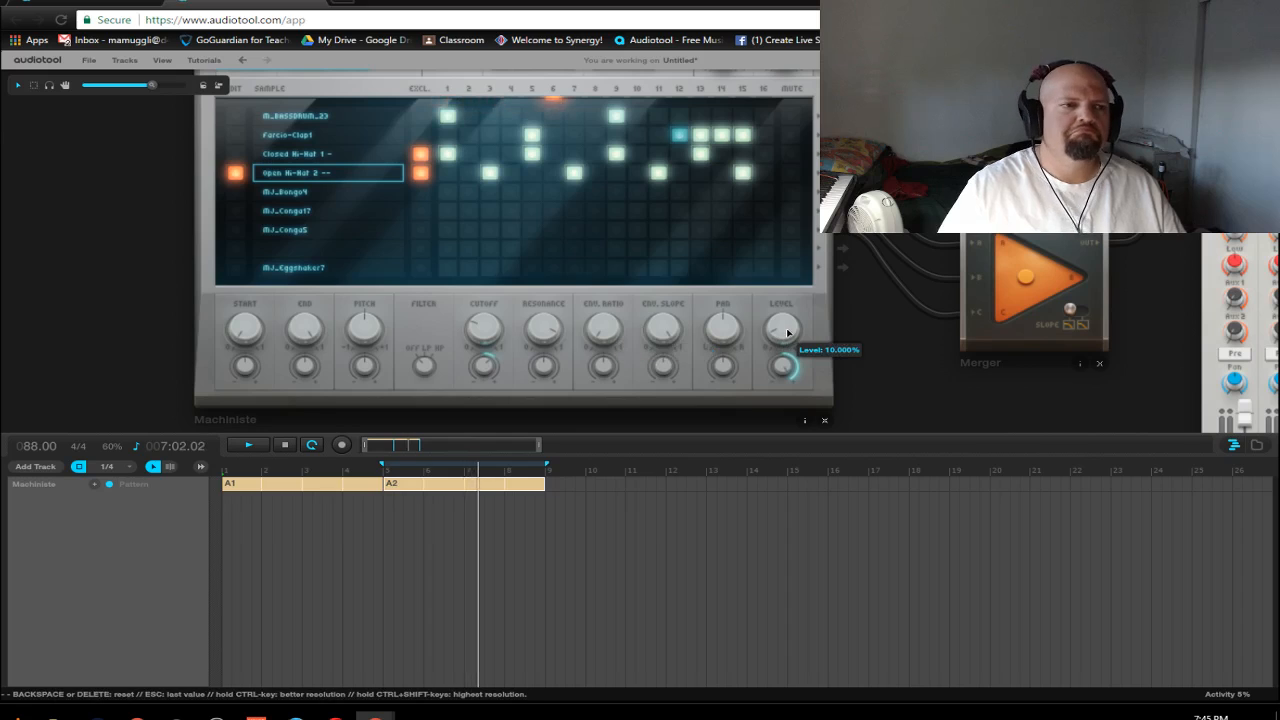
pyautogui.moveTo(726, 329)
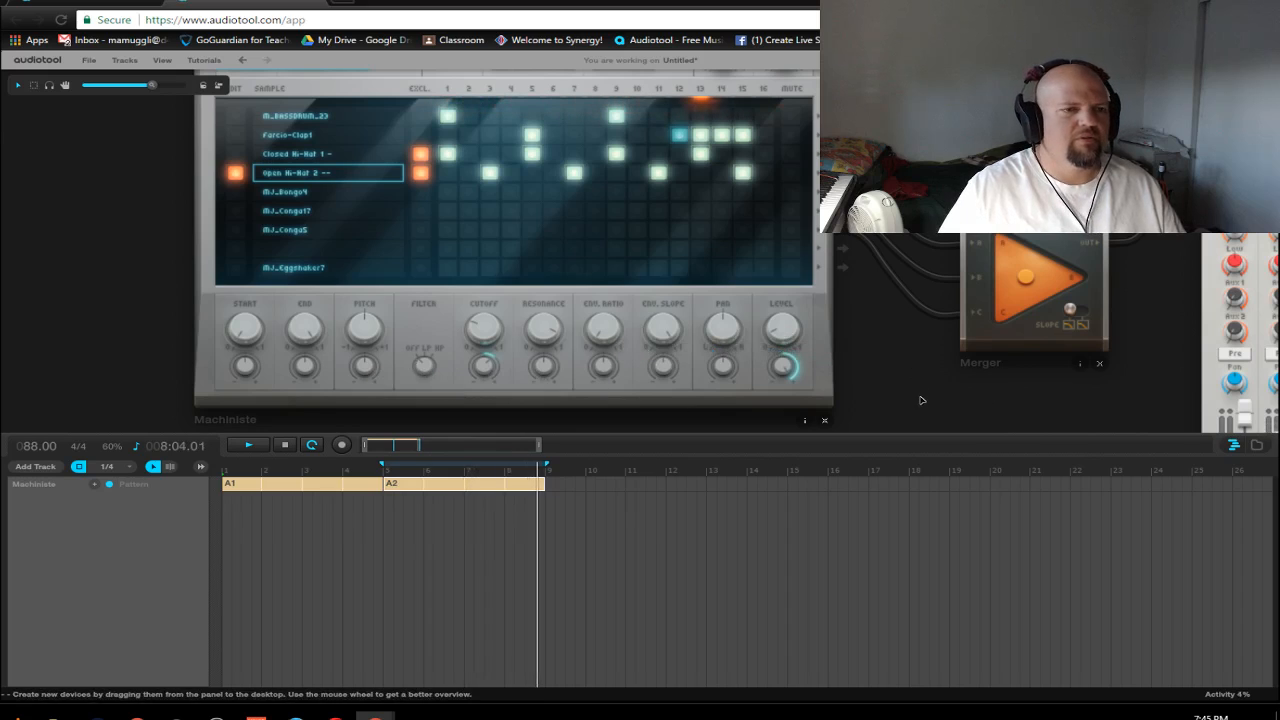
# Step: Add extra Closed Hi-Hat 1 hits on steps 6, 12 and 14 of pattern A2
pyautogui.moveTo(990, 390); pyautogui.dragTo(802, 401)
pyautogui.scroll(-3, 802, 401)
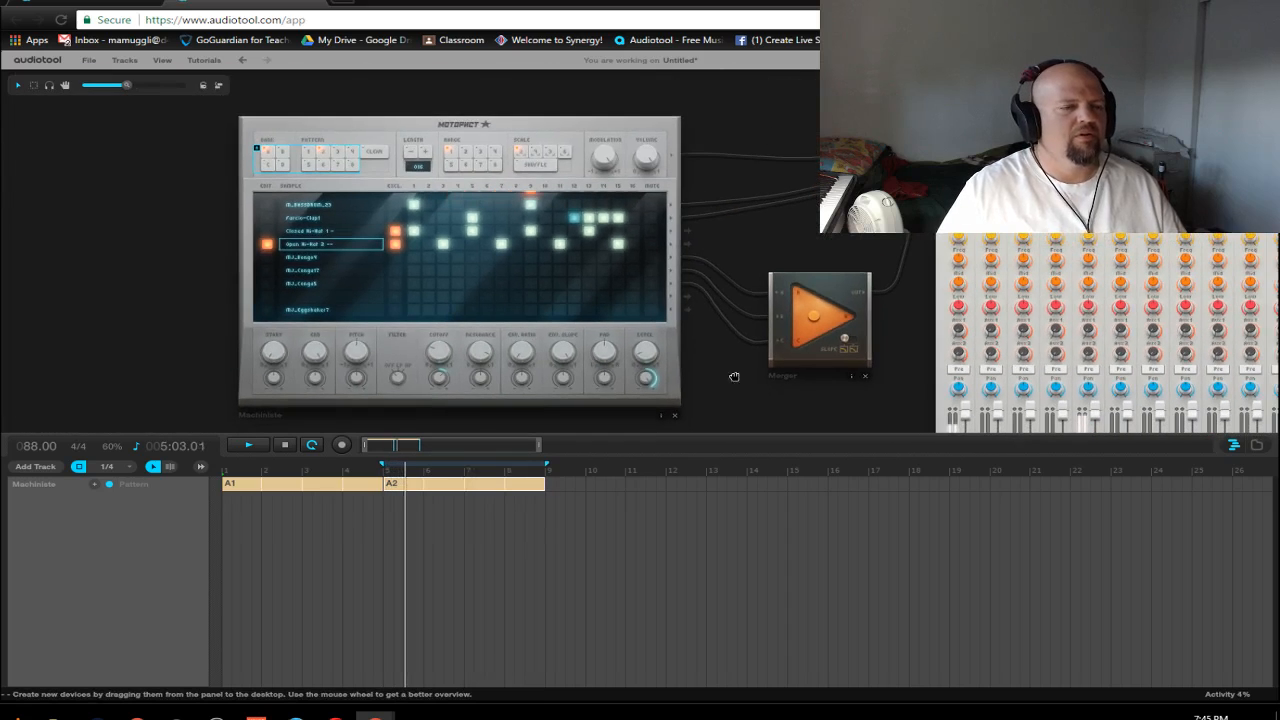
pyautogui.moveTo(734, 377); pyautogui.dragTo(723, 384)
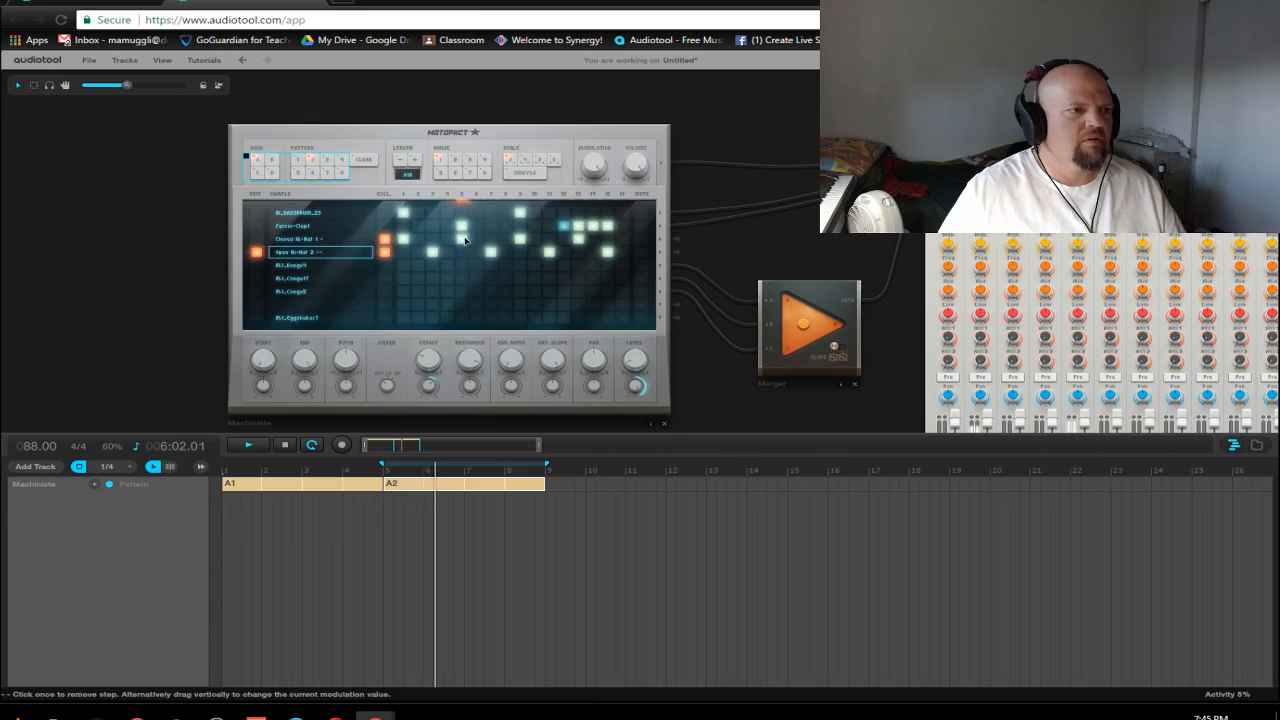
pyautogui.click(565, 251)
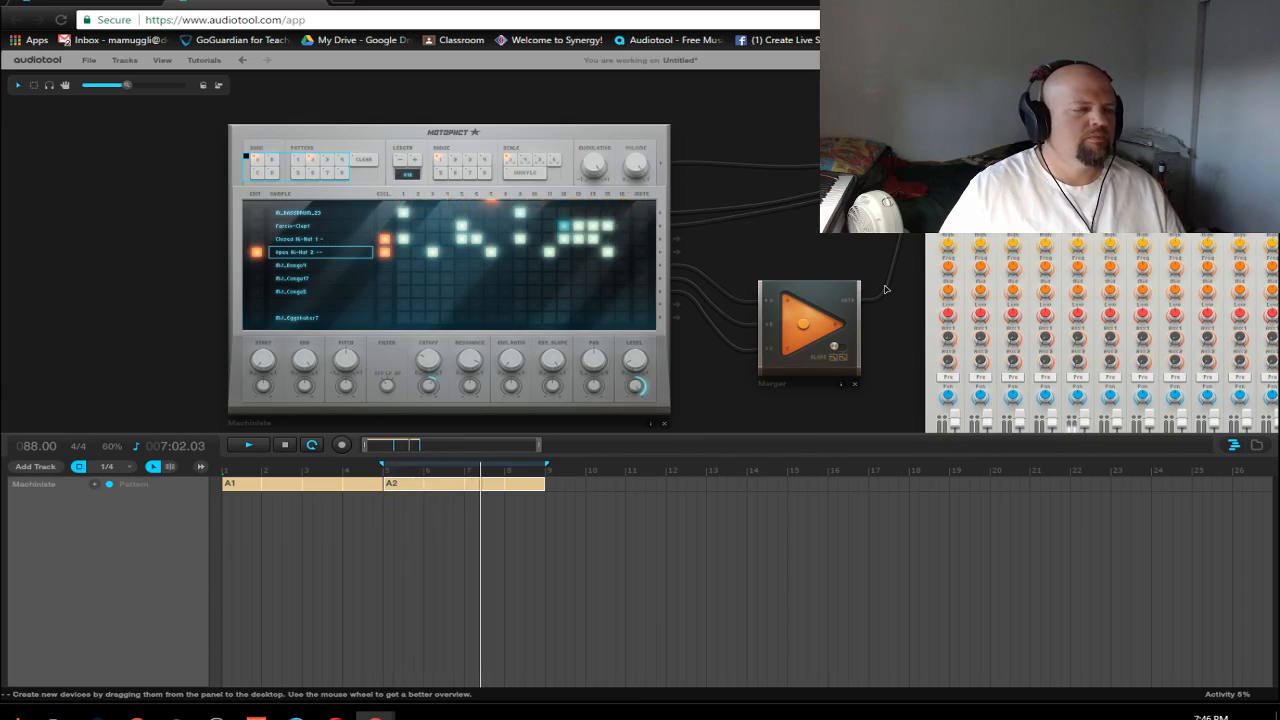
# Step: Audition Centroid mixer channels 2 and 3 by soloing them in turn
pyautogui.moveTo(905, 356); pyautogui.dragTo(640, 262)
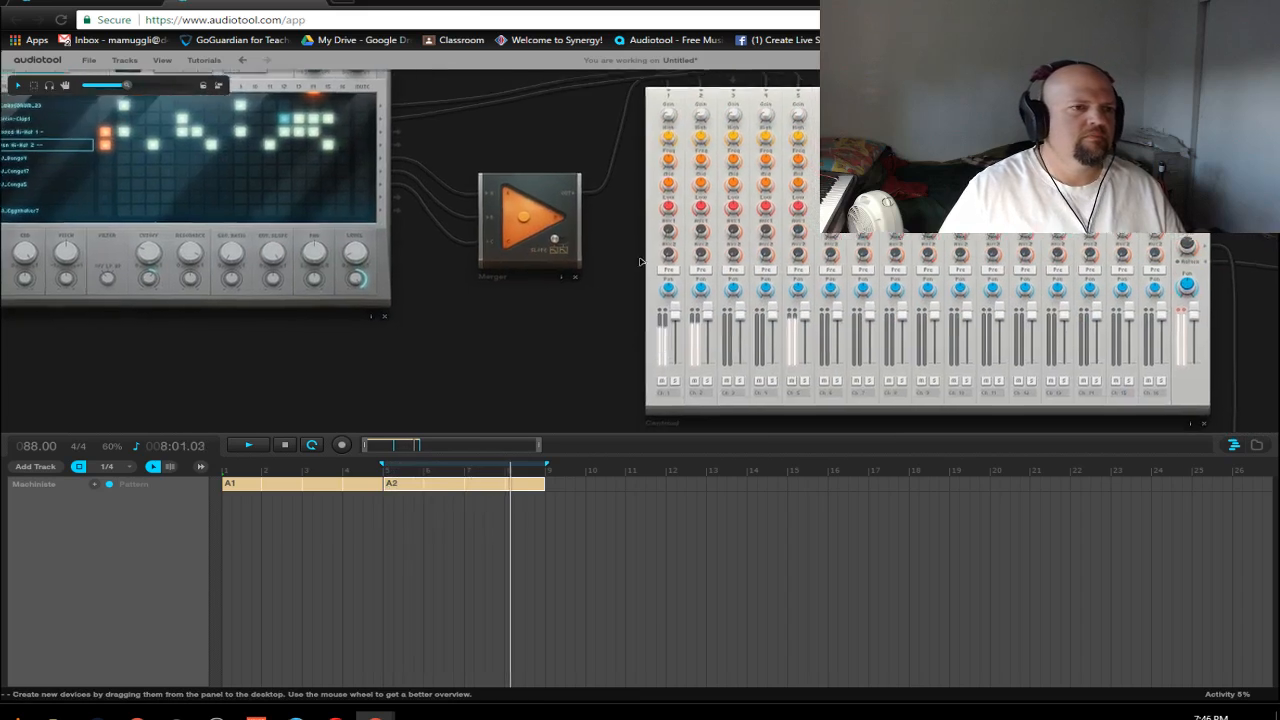
pyautogui.click(705, 383)
pyautogui.moveTo(589, 323); pyautogui.dragTo(594, 243)
pyautogui.click(713, 321)
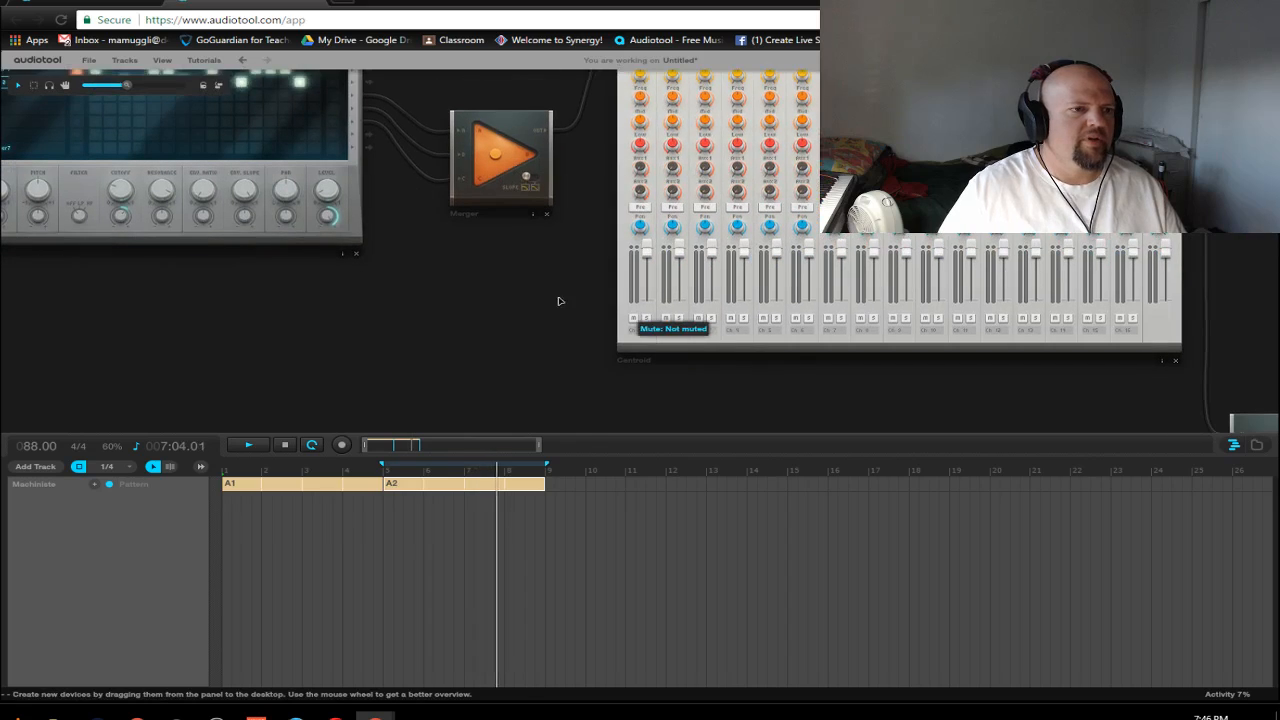
# Step: Add a second Merger device above the existing one, between the Machiniste and the Centroid mixer
pyautogui.moveTo(560, 300); pyautogui.dragTo(683, 404)
pyautogui.click(1257, 445)
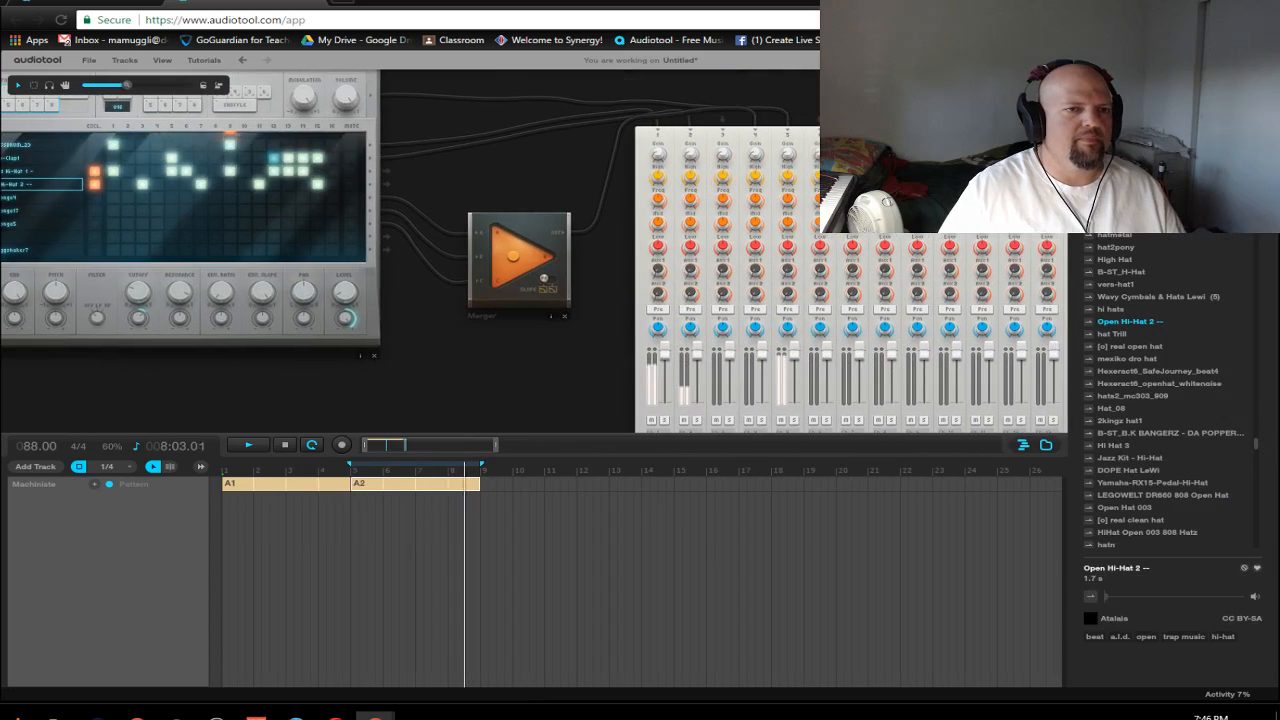
pyautogui.click(1104, 86)
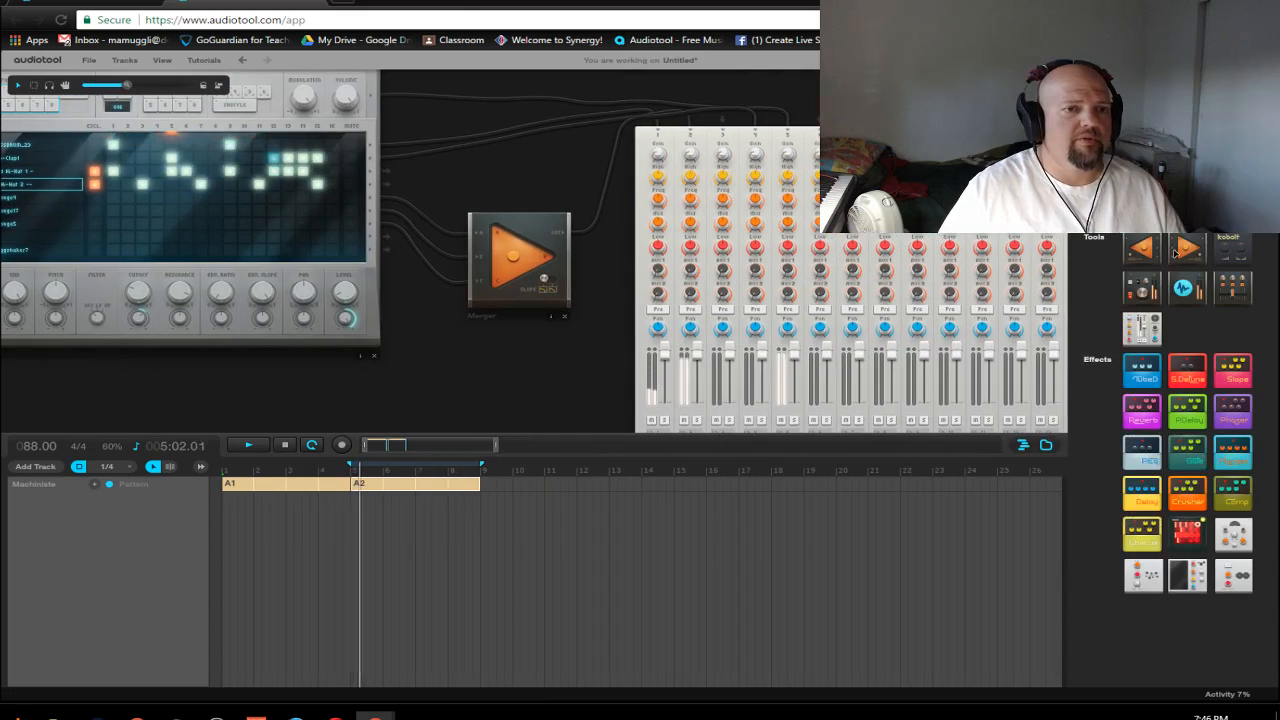
pyautogui.scroll(-3, 521, 188)
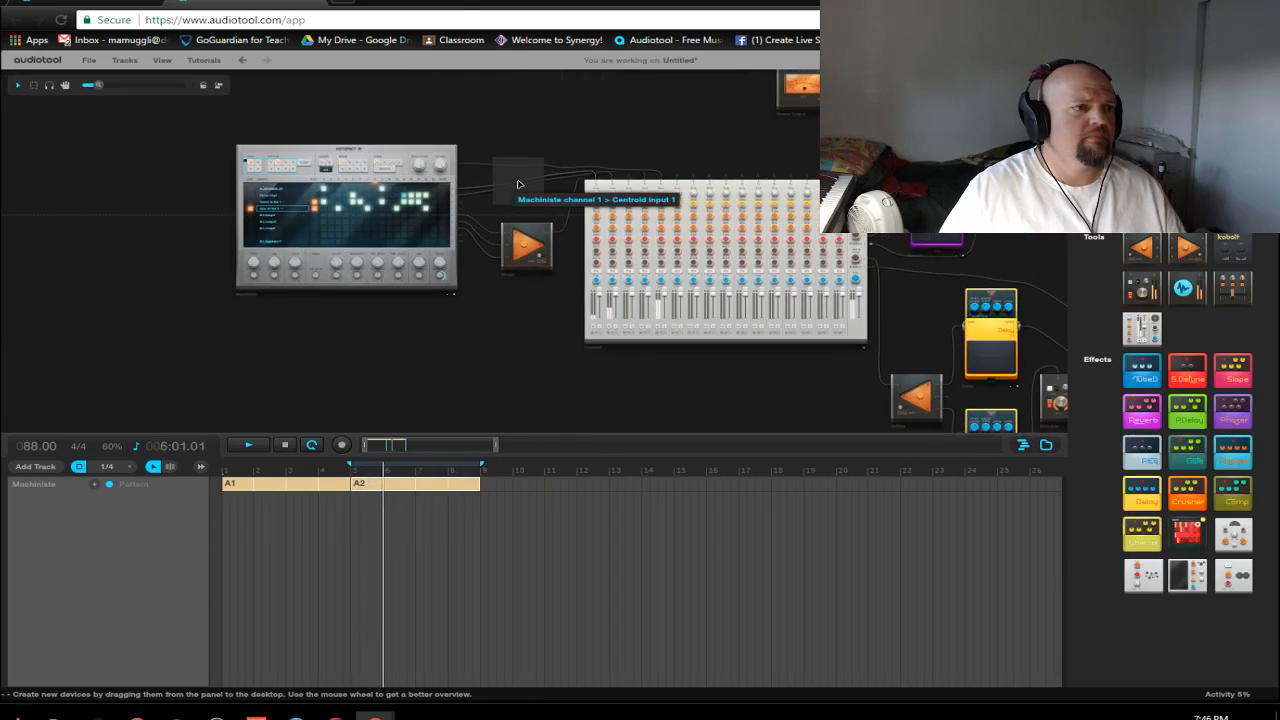
pyautogui.scroll(3, 521, 188)
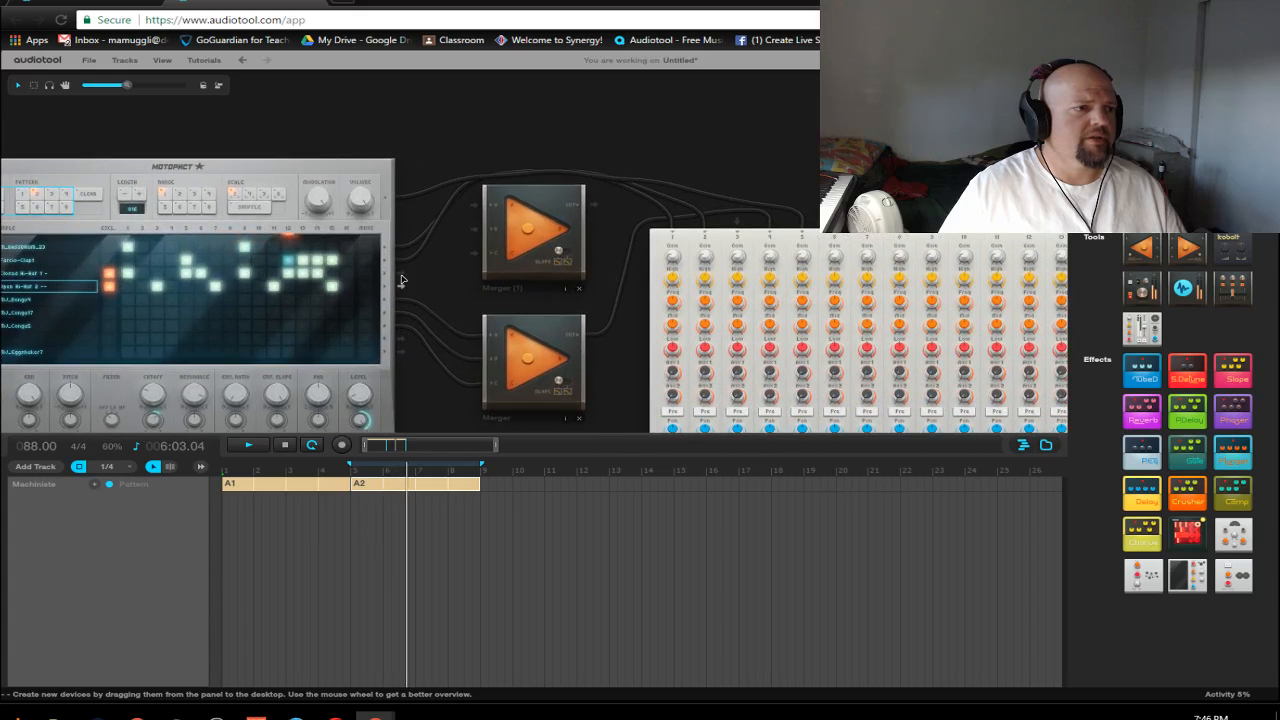
# Step: Route Machiniste channels 3 and 4 to the new Merger's B and C inputs, and its output to Centroid input 3
pyautogui.moveTo(401, 280); pyautogui.dragTo(401, 272)
pyautogui.moveTo(473, 229); pyautogui.dragTo(403, 289)
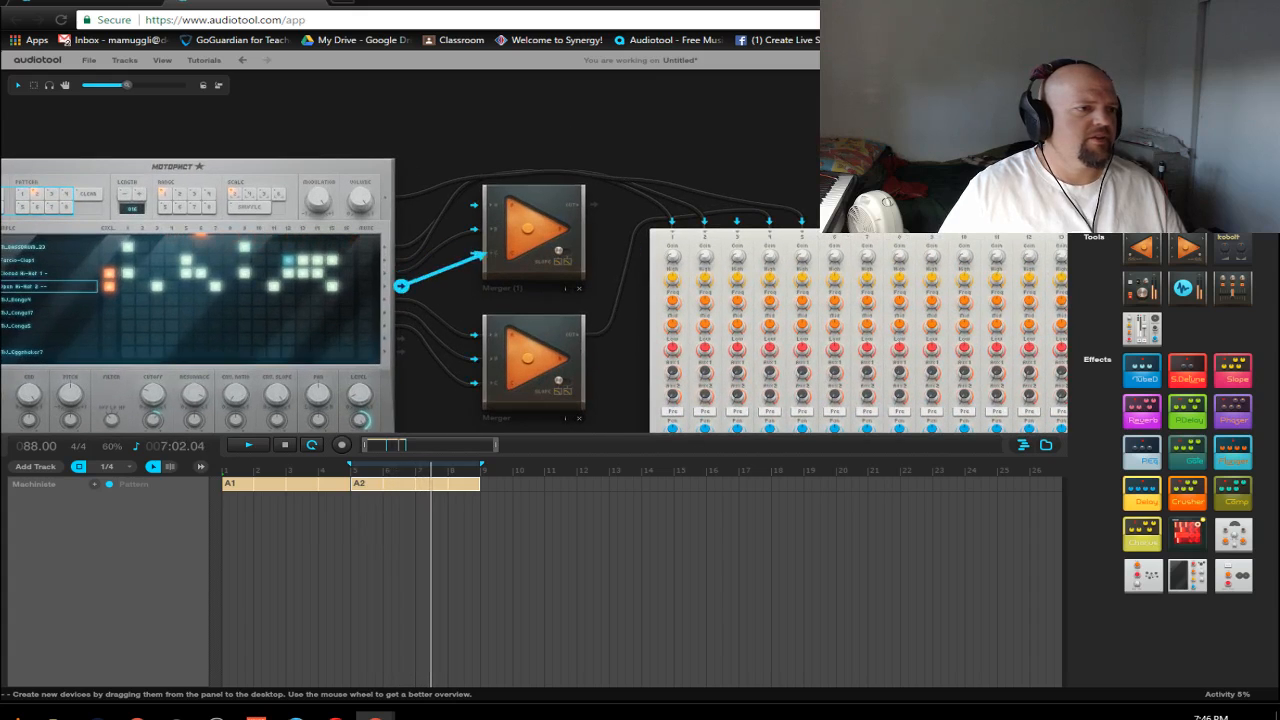
pyautogui.moveTo(486, 254); pyautogui.dragTo(487, 254)
pyautogui.moveTo(401, 286); pyautogui.dragTo(474, 254)
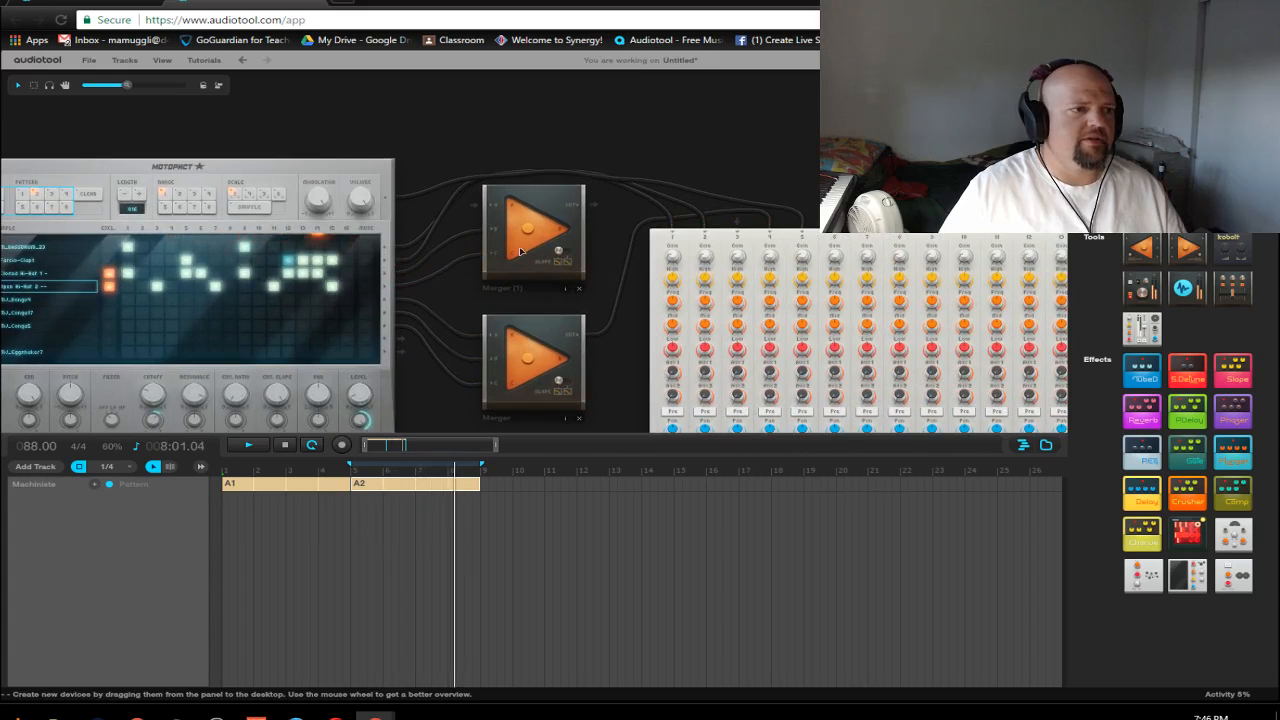
pyautogui.moveTo(594, 206); pyautogui.dragTo(737, 223)
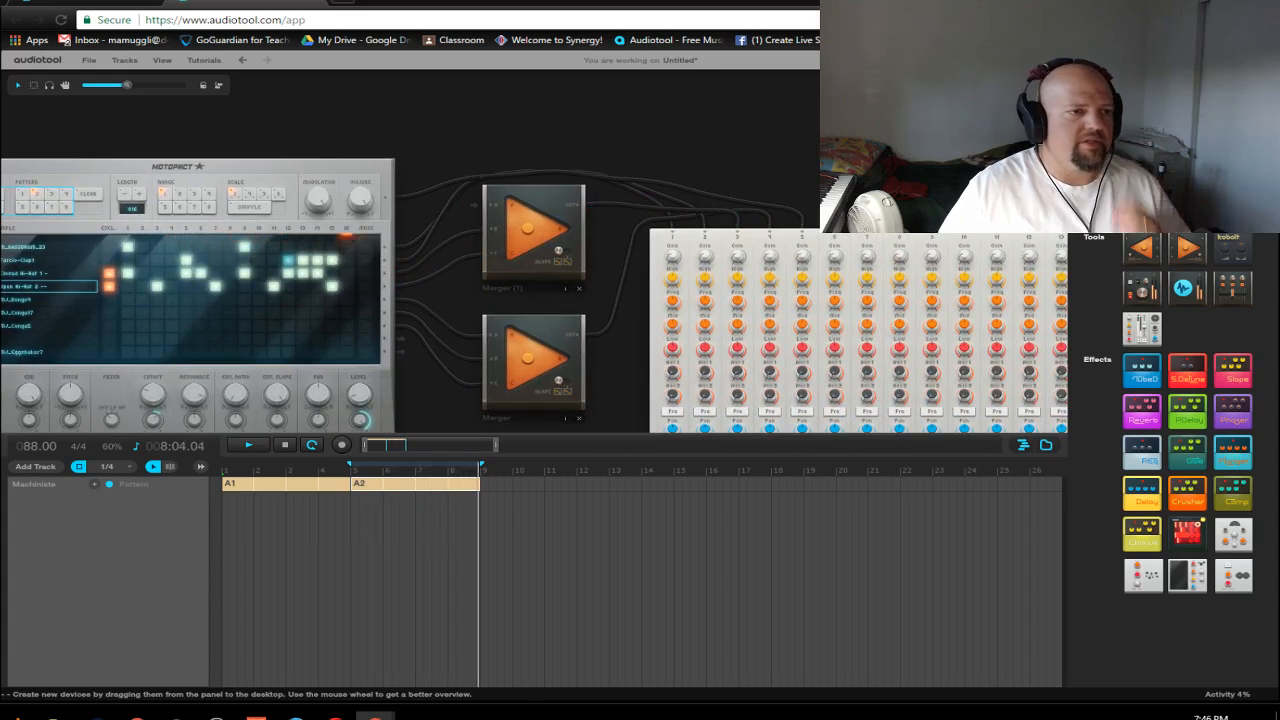
# Step: Solo Centroid channel 3, raise its EQ high gain to about 1.7 dB and set its Aux 1 send to about -11.6 dB
pyautogui.moveTo(622, 375); pyautogui.dragTo(580, 179)
pyautogui.click(1046, 445)
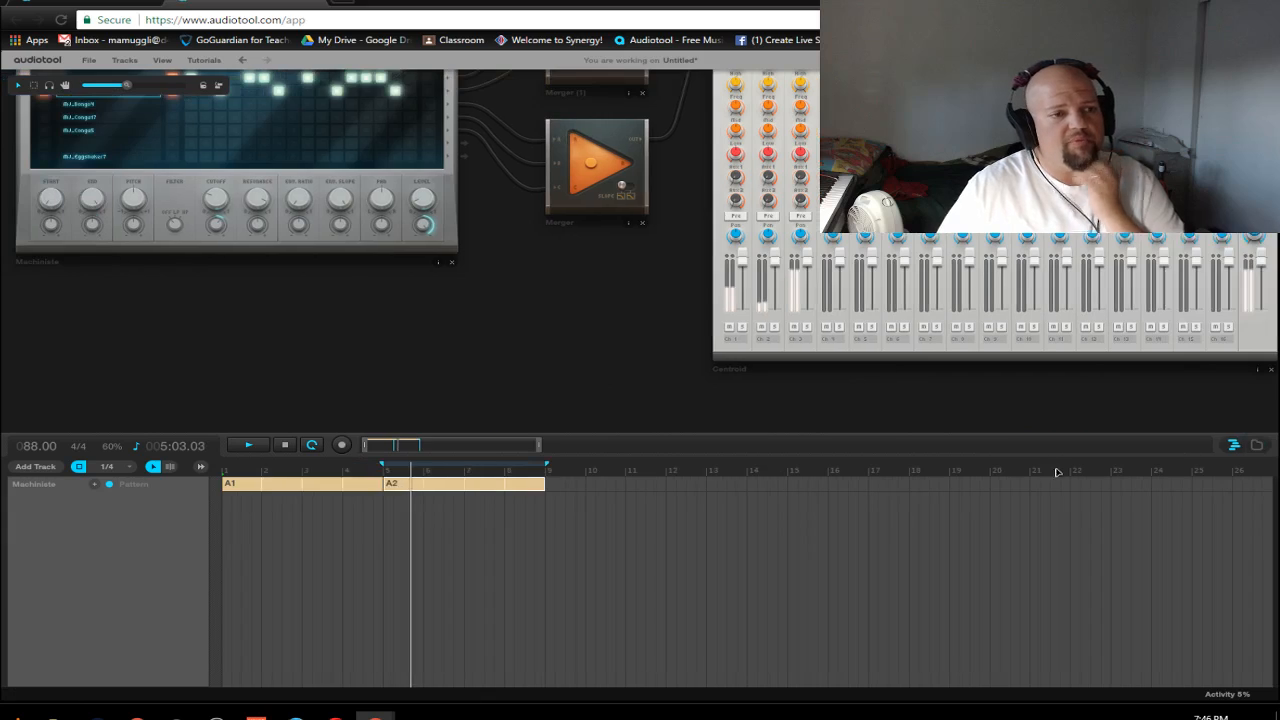
pyautogui.click(806, 326)
pyautogui.moveTo(618, 288); pyautogui.dragTo(433, 371)
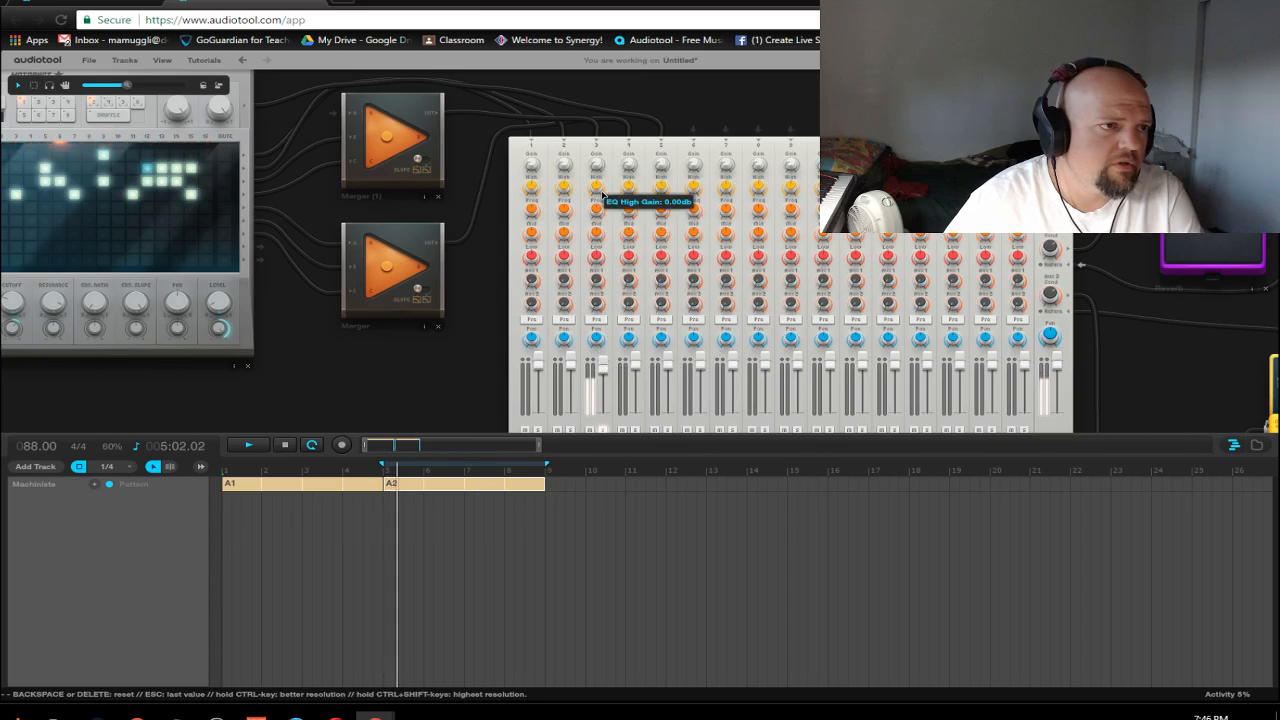
pyautogui.scroll(2, 598, 175)
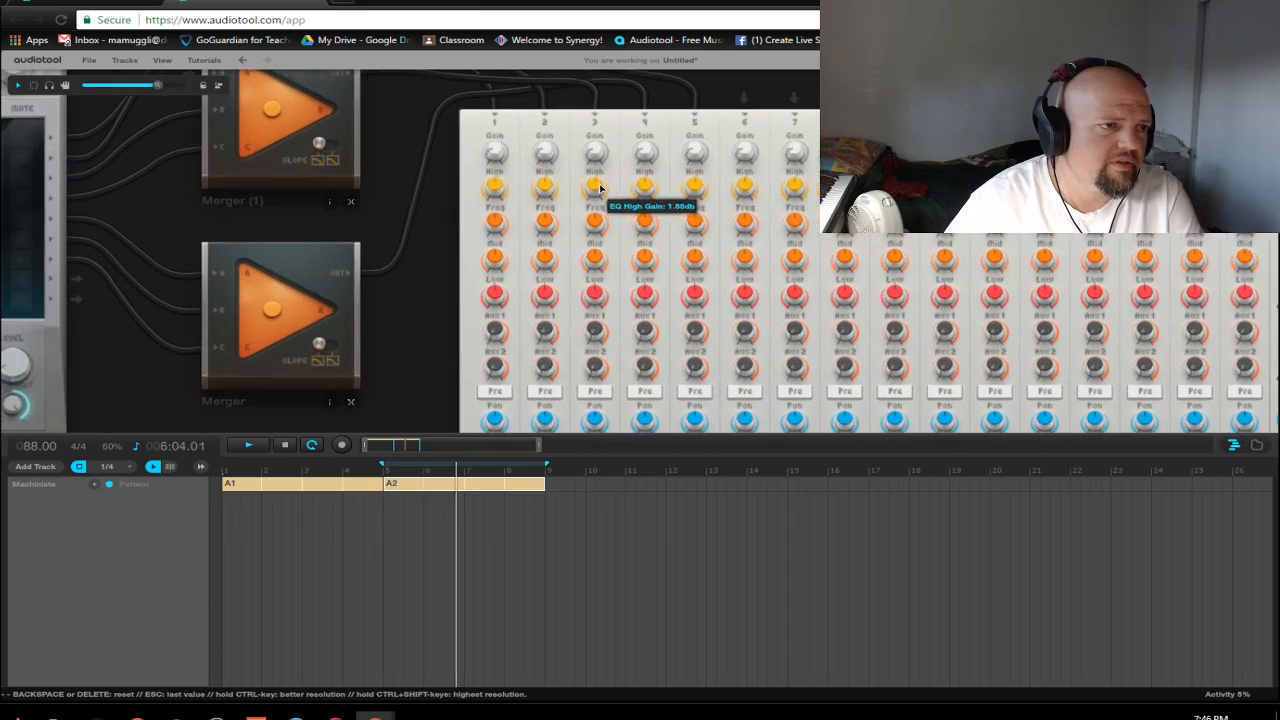
pyautogui.scroll(2, 600, 190)
pyautogui.scroll(1, 425, 265)
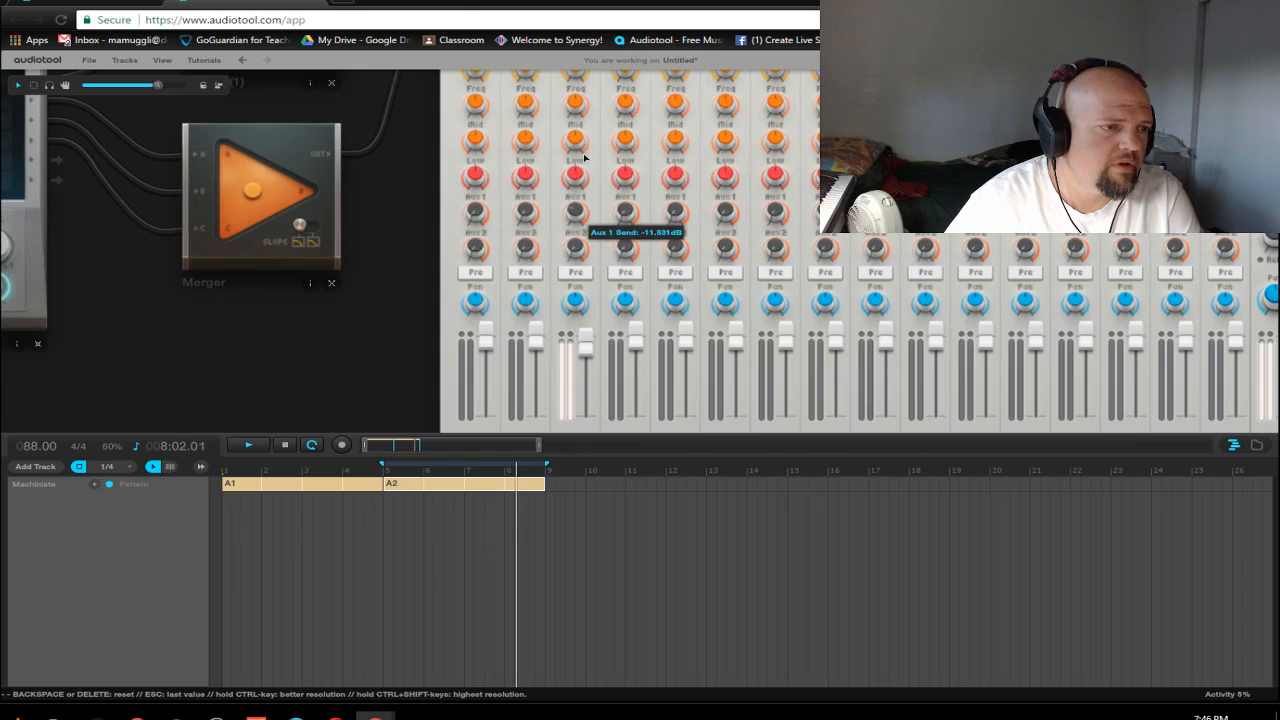
# Step: Unsolo channel 3 and set the Aux 2 send of Centroid channel 2 to about -9.8 dB
pyautogui.scroll(-1, 585, 175)
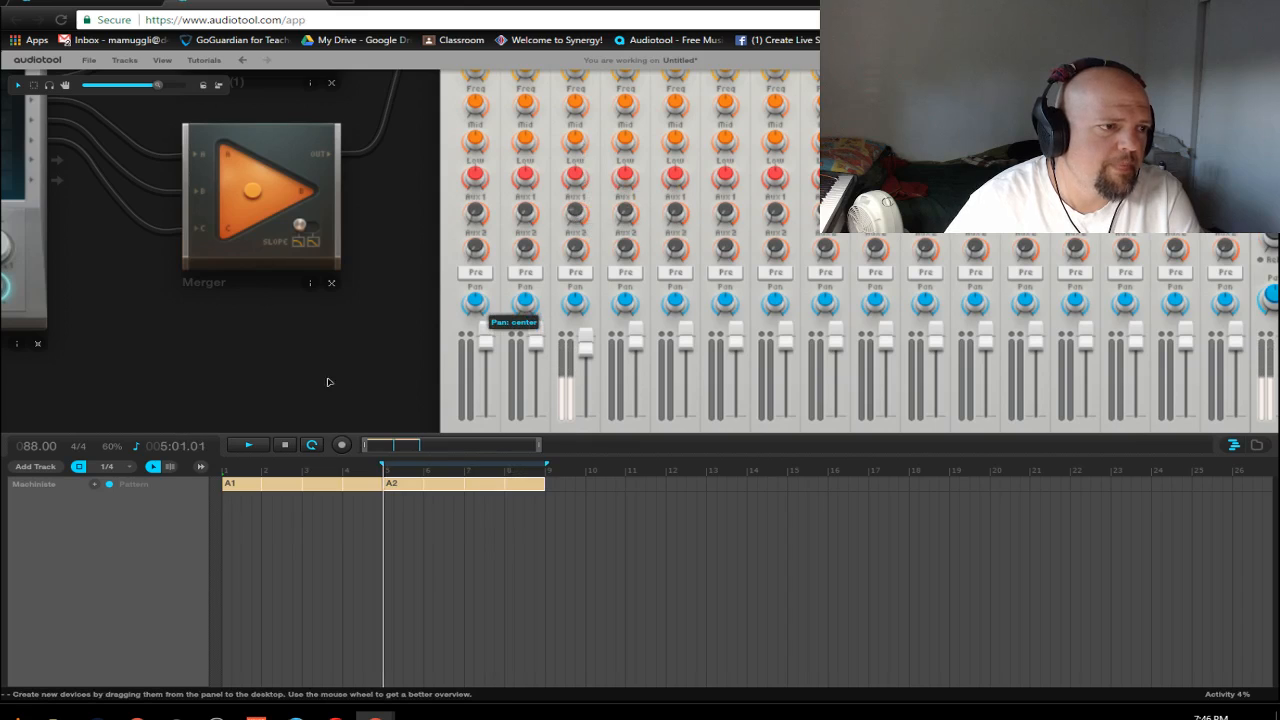
pyautogui.scroll(-2, 600, 343)
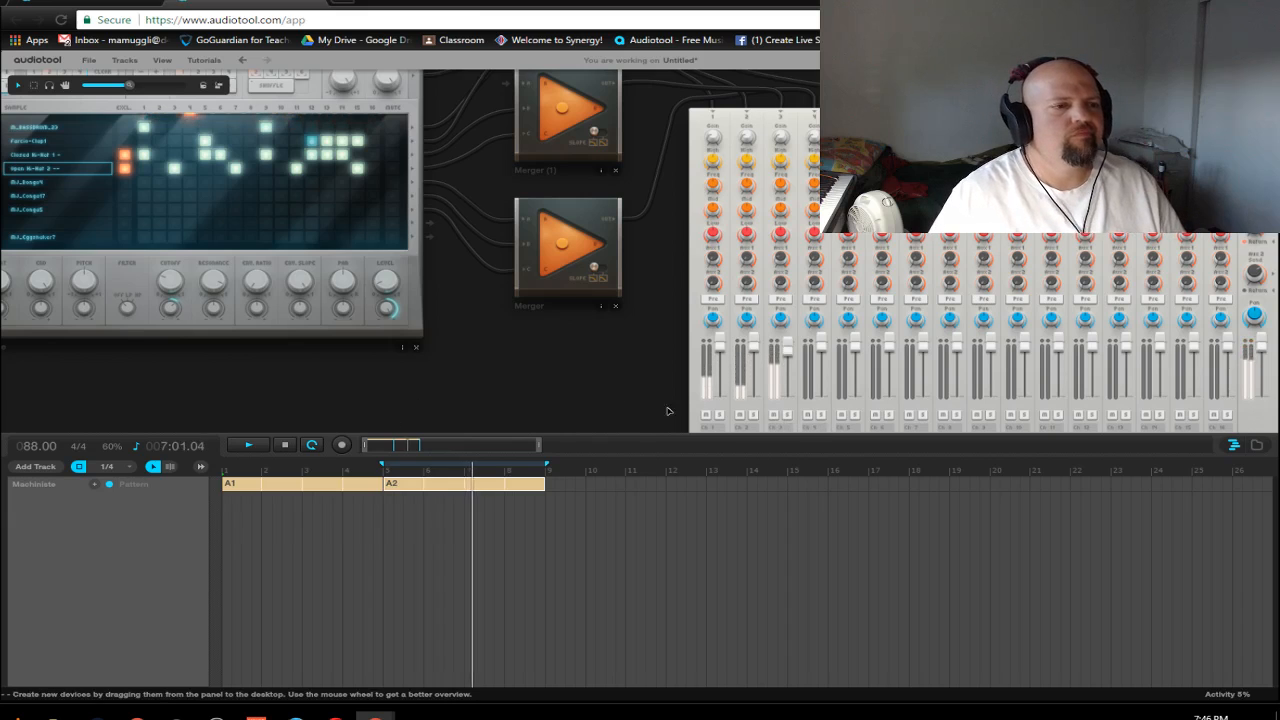
pyautogui.moveTo(634, 386); pyautogui.dragTo(494, 357)
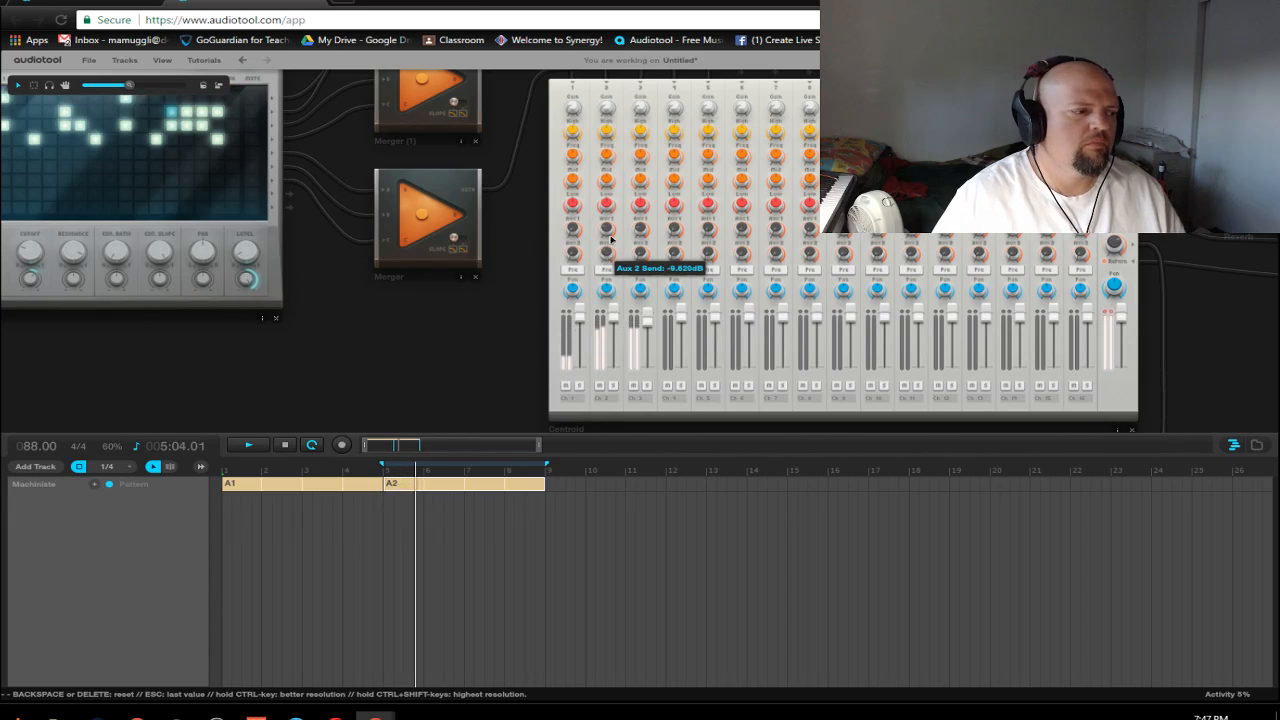
# Step: Stop playback with the loop region moved to bars 9–13, and select the MJ_Bongo4 channel in the Machiniste
pyautogui.moveTo(455, 380); pyautogui.dragTo(831, 389)
pyautogui.scroll(-1, 461, 313)
pyautogui.scroll(-3, 434, 315)
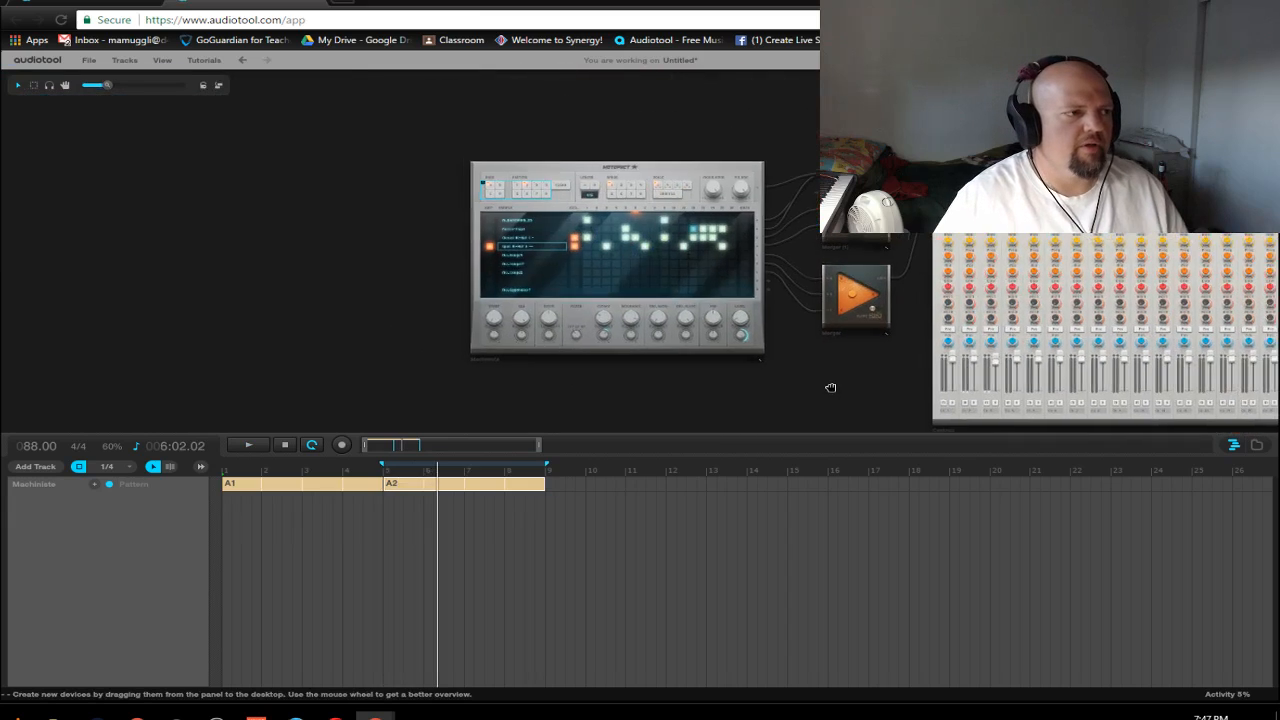
pyautogui.scroll(3, 543, 260)
pyautogui.moveTo(276, 330); pyautogui.dragTo(145, 337)
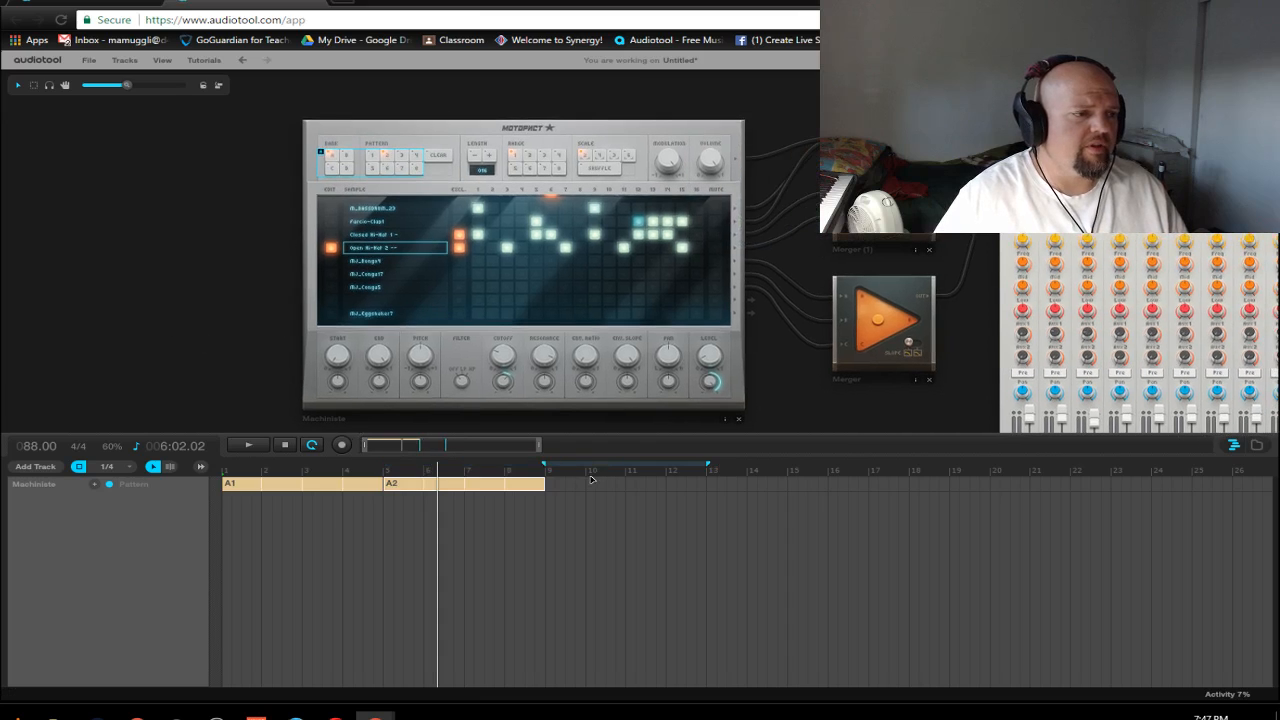
pyautogui.scroll(4, 500, 286)
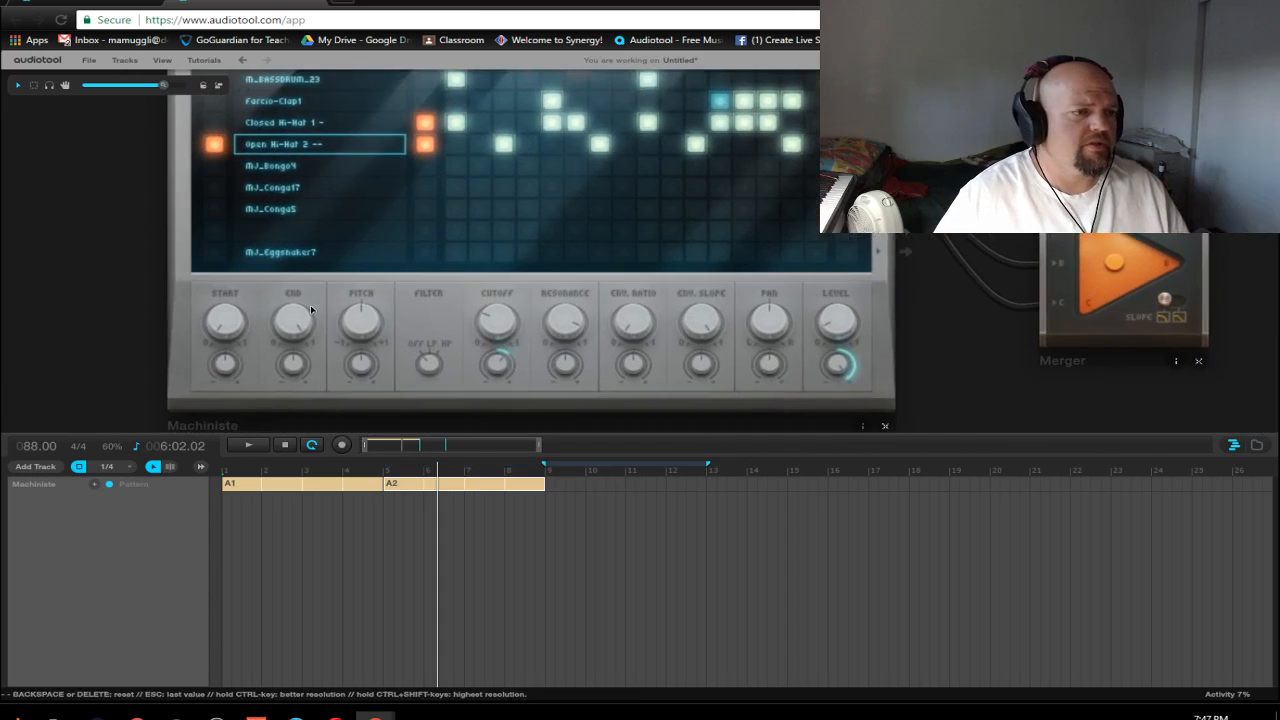
pyautogui.scroll(1, 310, 310)
pyautogui.scroll(-2, 310, 310)
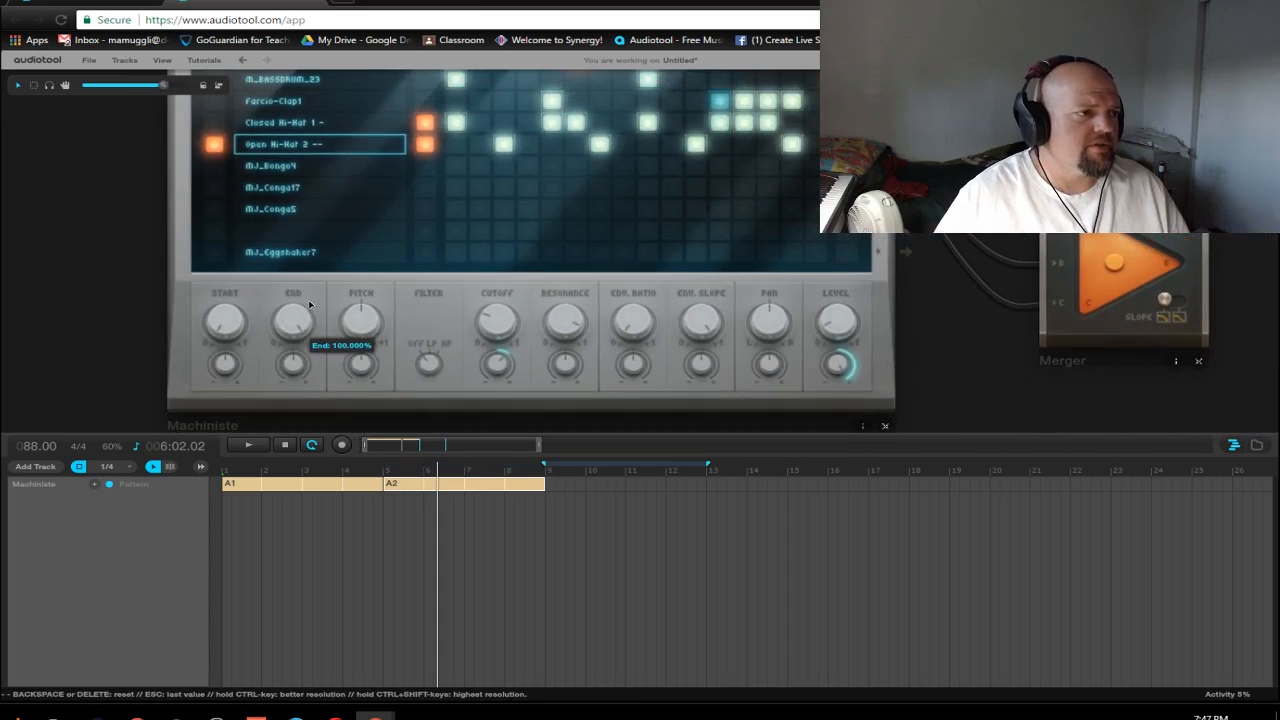
pyautogui.click(310, 168)
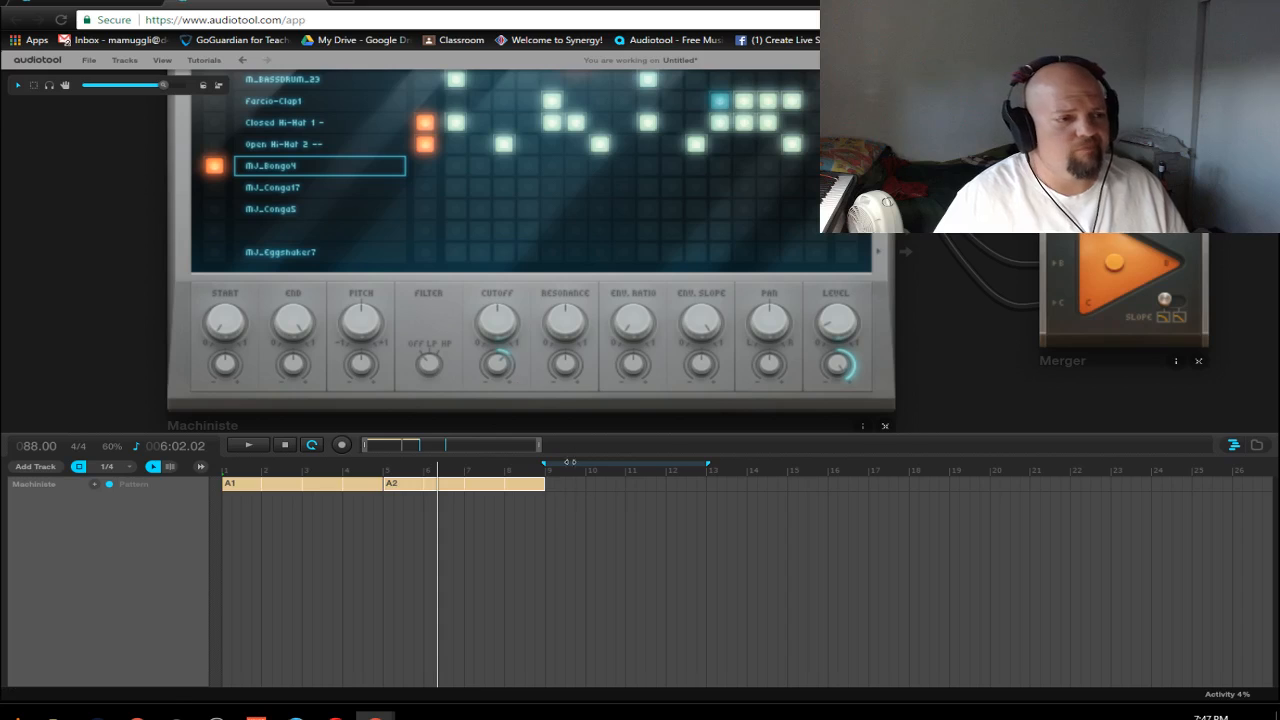
# Step: Copy pattern A2 into pattern A3 and place an A3 clip on the pattern track from bar 9 to bar 17
pyautogui.moveTo(75, 173); pyautogui.dragTo(142, 362)
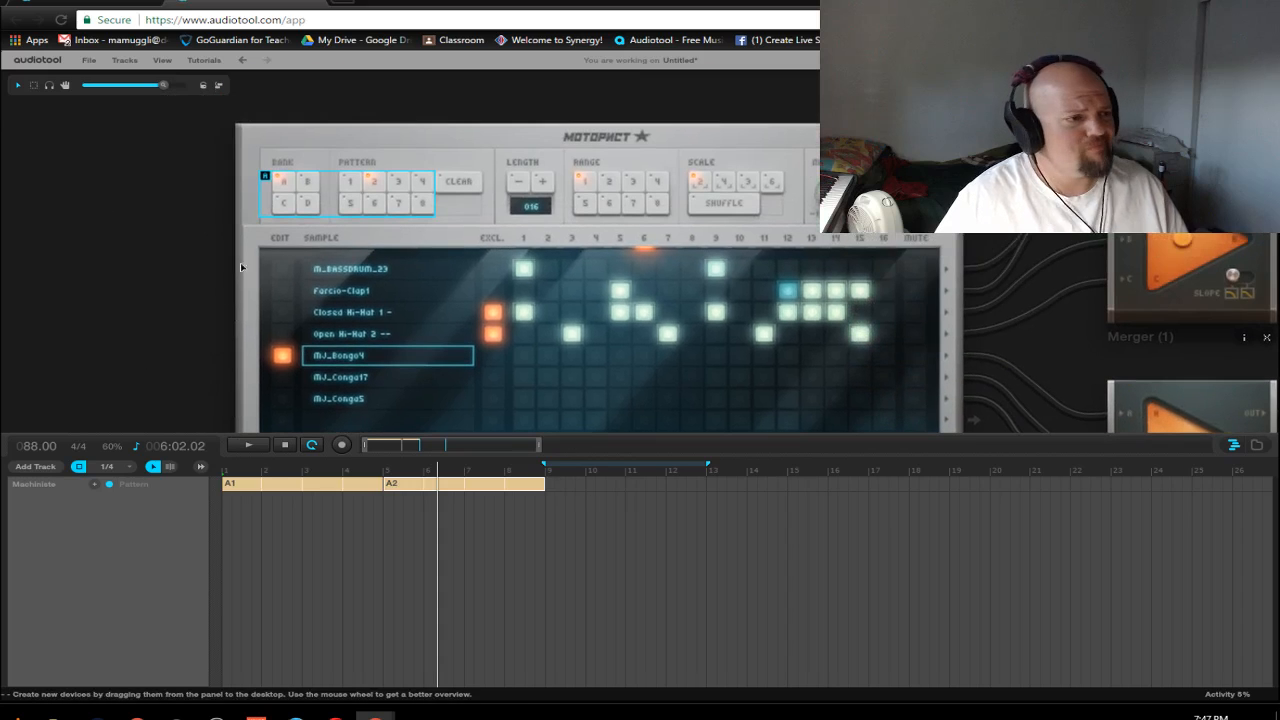
pyautogui.rightClick(374, 182)
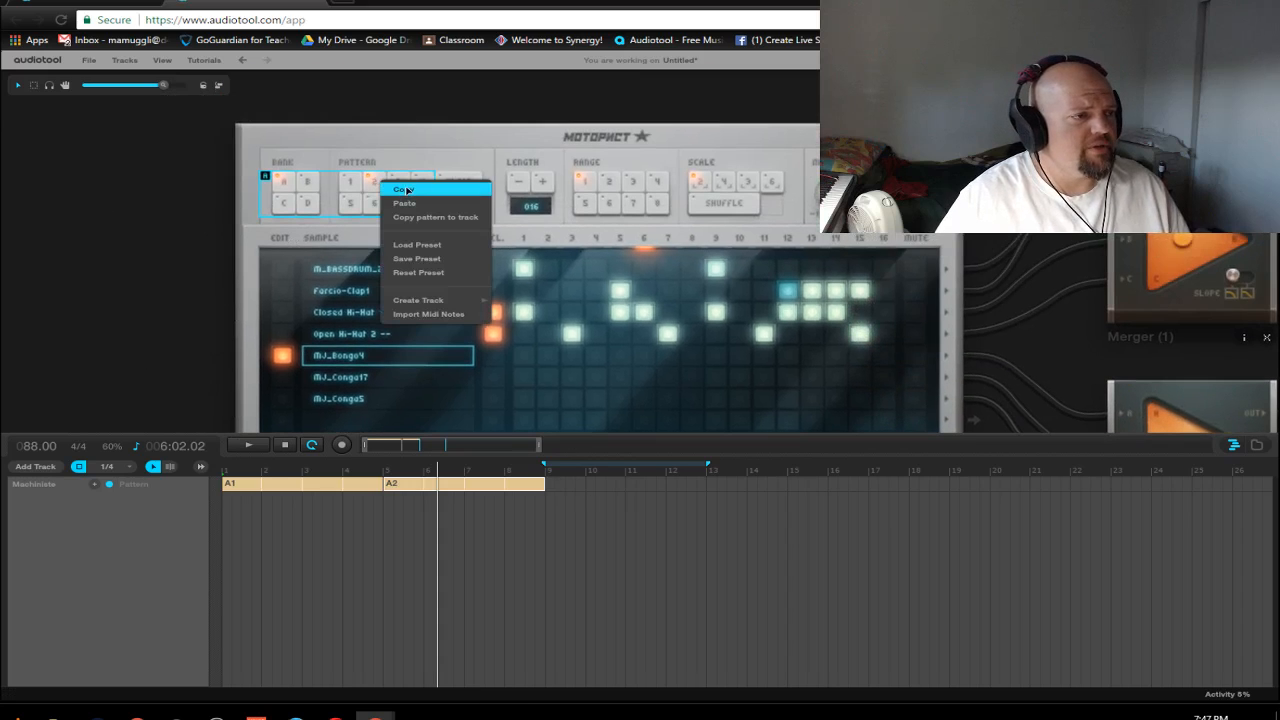
pyautogui.click(404, 190)
pyautogui.rightClick(401, 186)
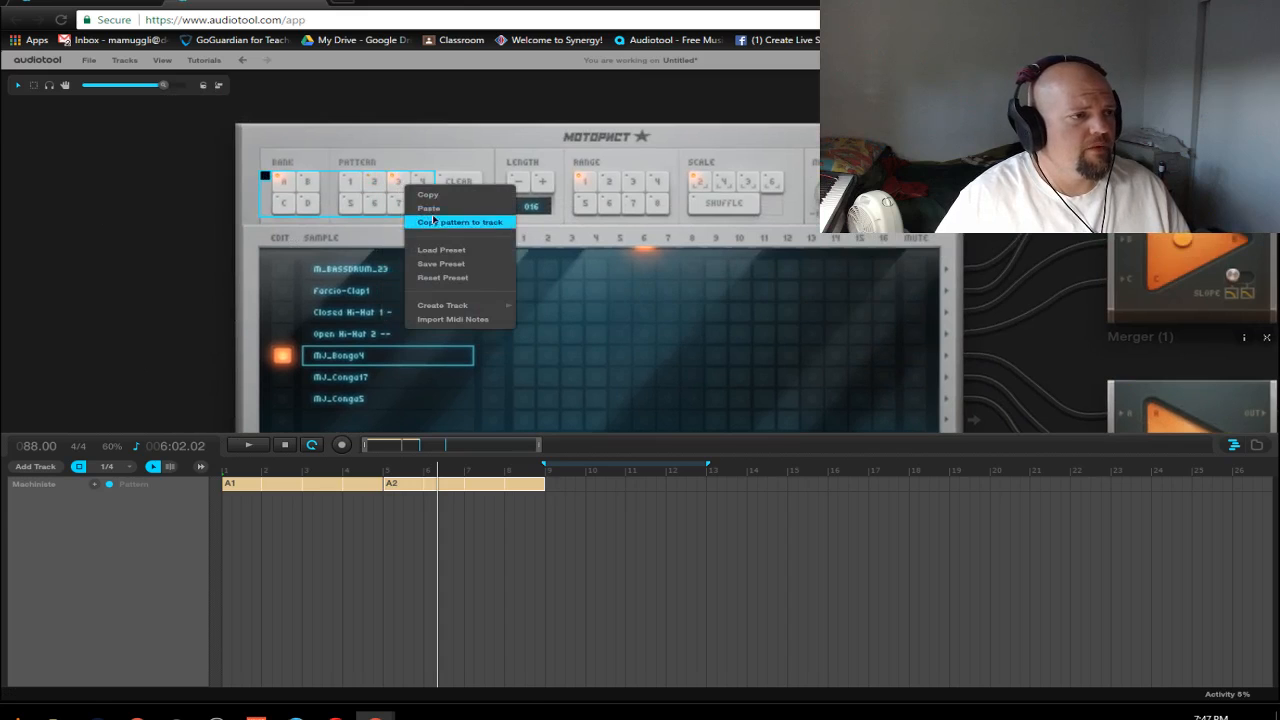
pyautogui.click(430, 207)
pyautogui.moveTo(145, 345); pyautogui.dragTo(114, 240)
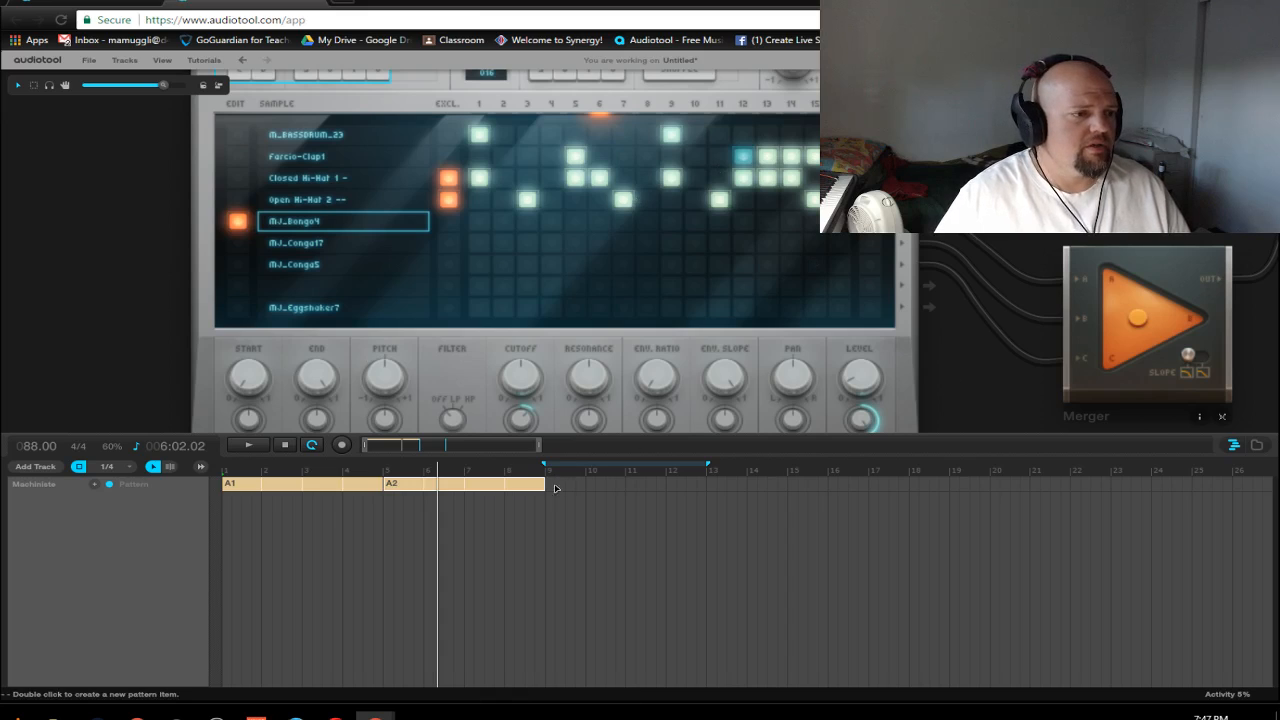
pyautogui.moveTo(583, 485); pyautogui.dragTo(925, 505)
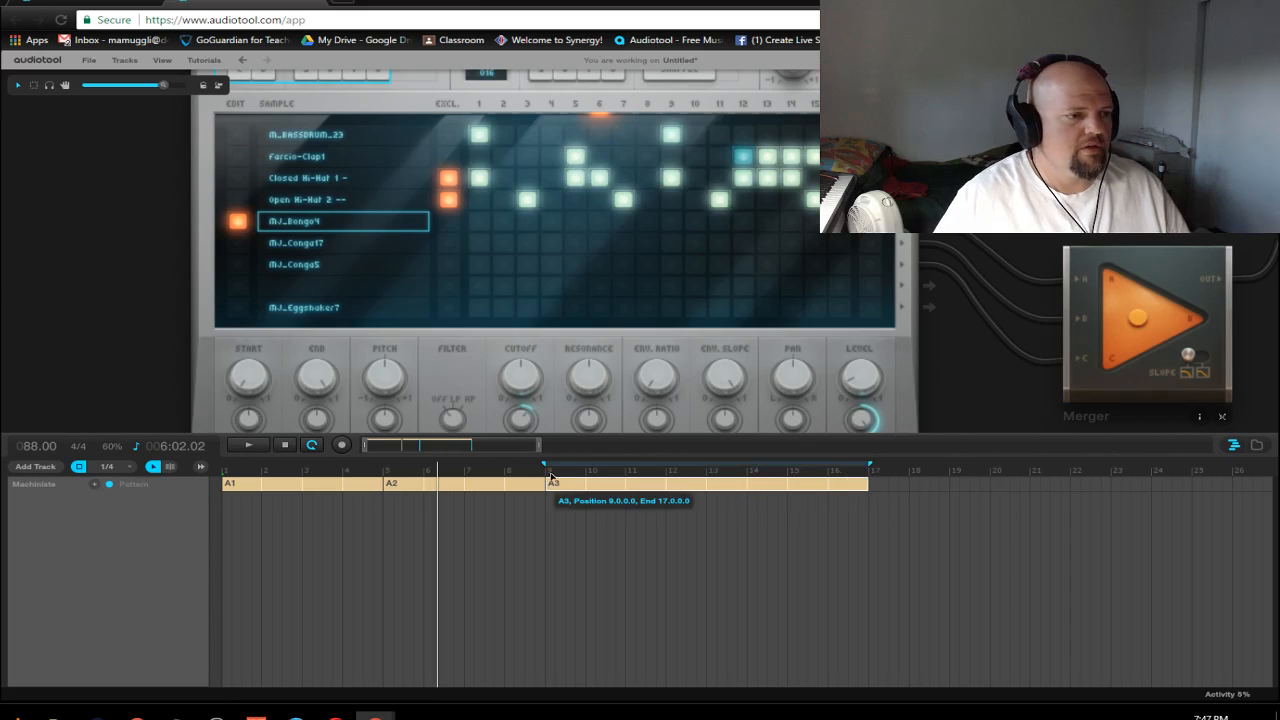
# Step: Play the A3 loop and program MJ_Bongo4 hits on steps 2, 3 and 7
pyautogui.moveTo(124, 307); pyautogui.dragTo(70, 315)
pyautogui.click(447, 236)
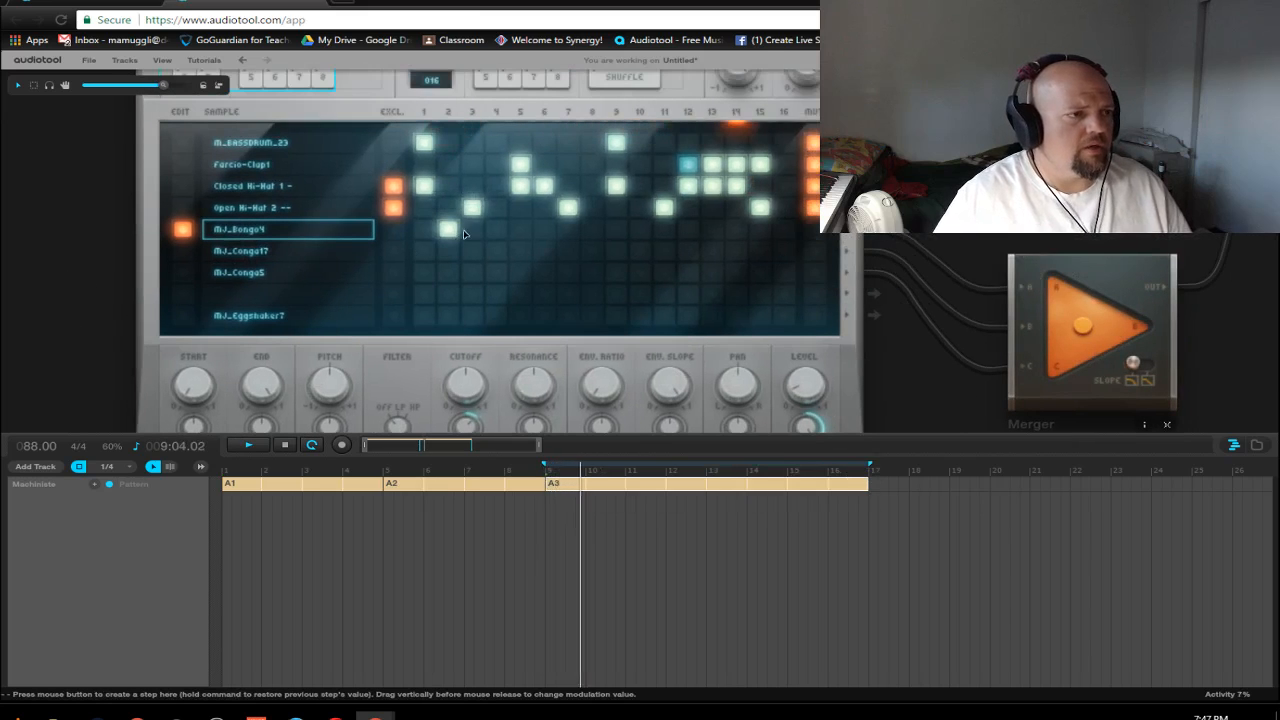
pyautogui.click(472, 230)
pyautogui.click(544, 230)
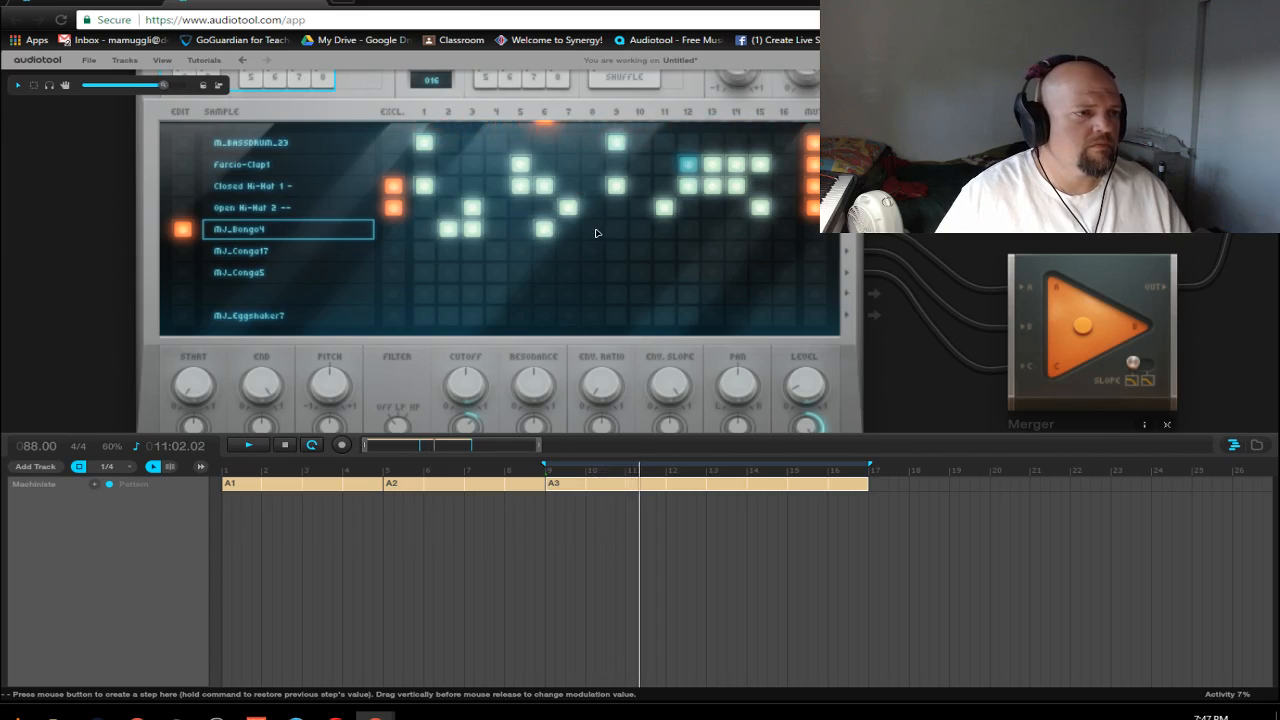
pyautogui.click(544, 229)
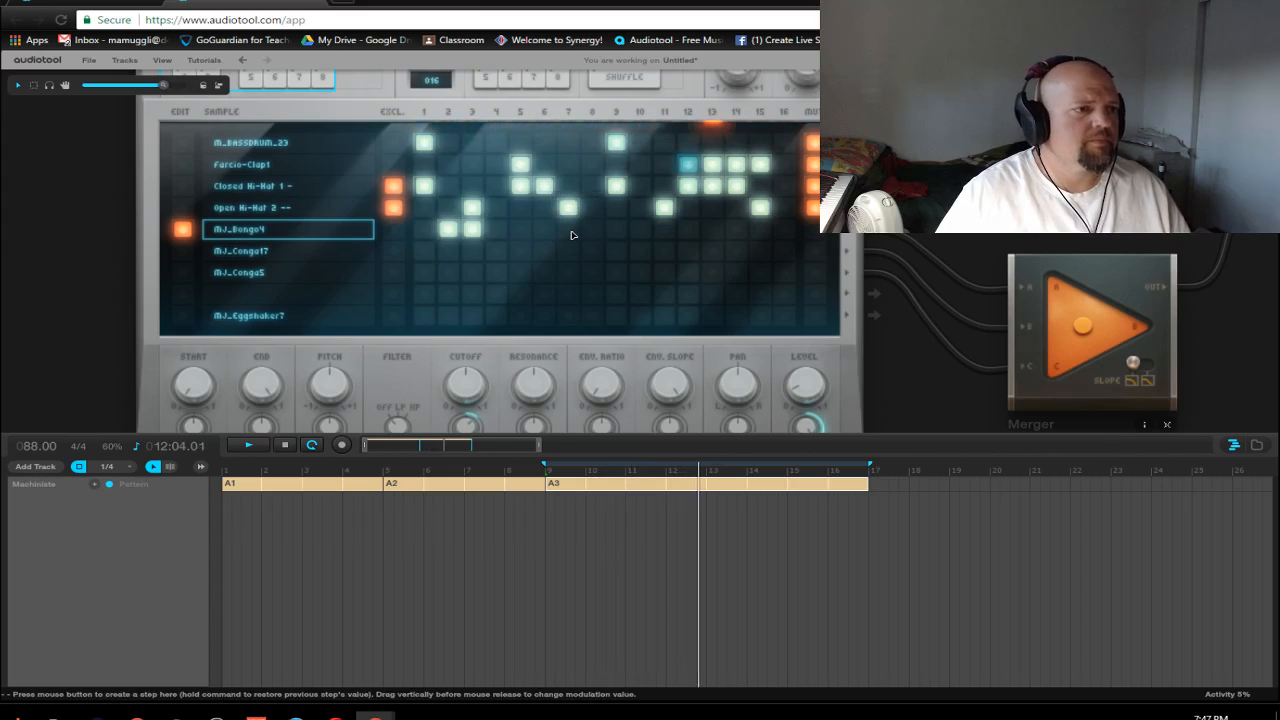
pyautogui.click(568, 229)
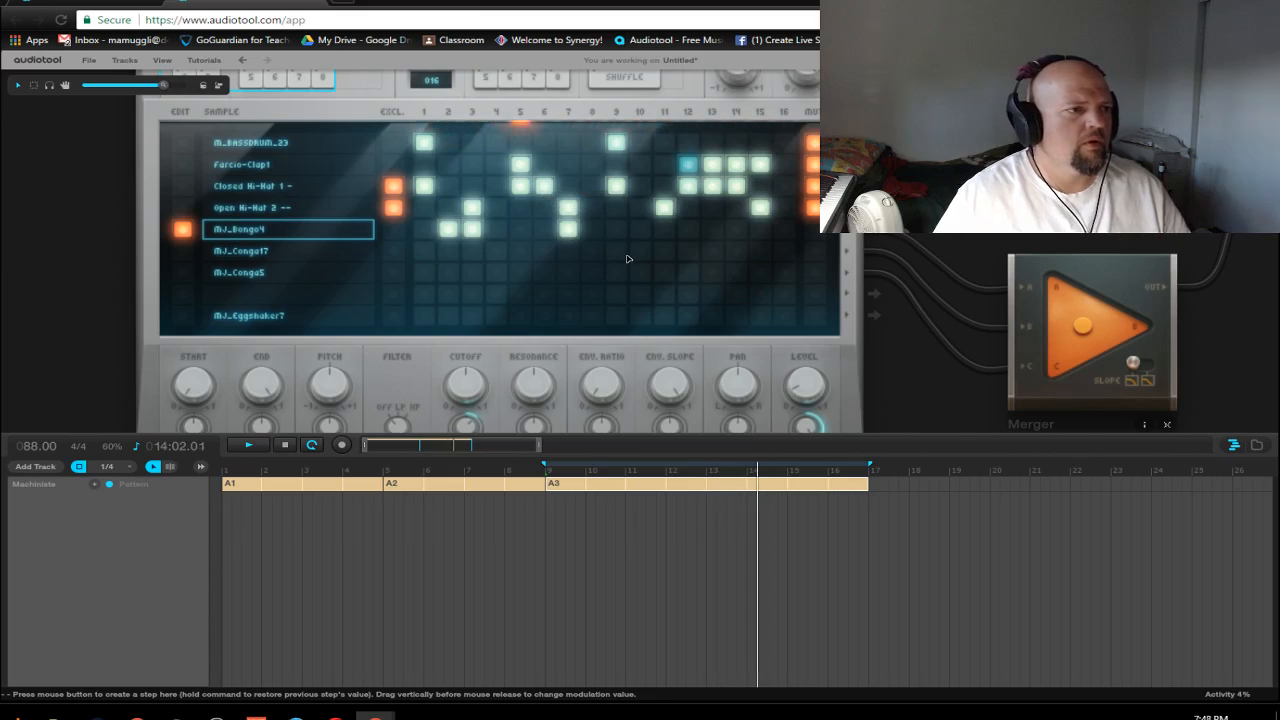
# Step: Move the MJ_Bongo4 hit from step 2 to step 4 and add hits on steps 9, 11, 12 and 14
pyautogui.click(448, 229)
pyautogui.click(496, 229)
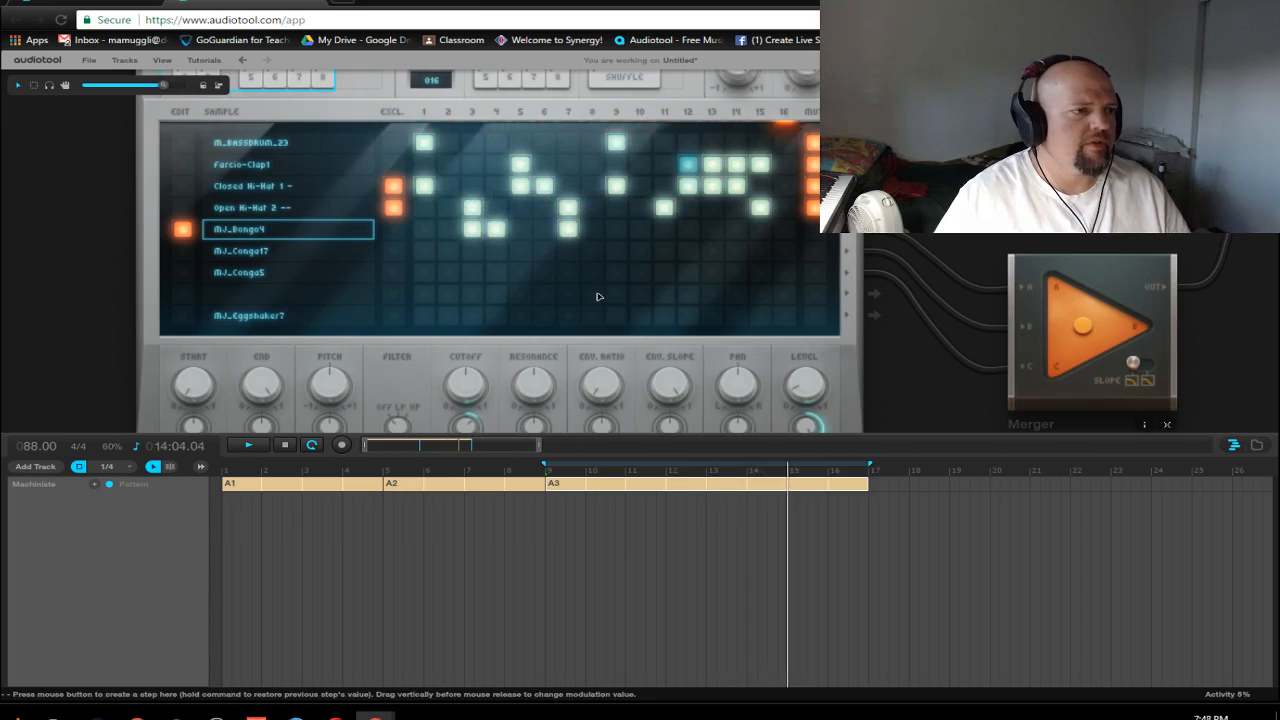
pyautogui.click(616, 229)
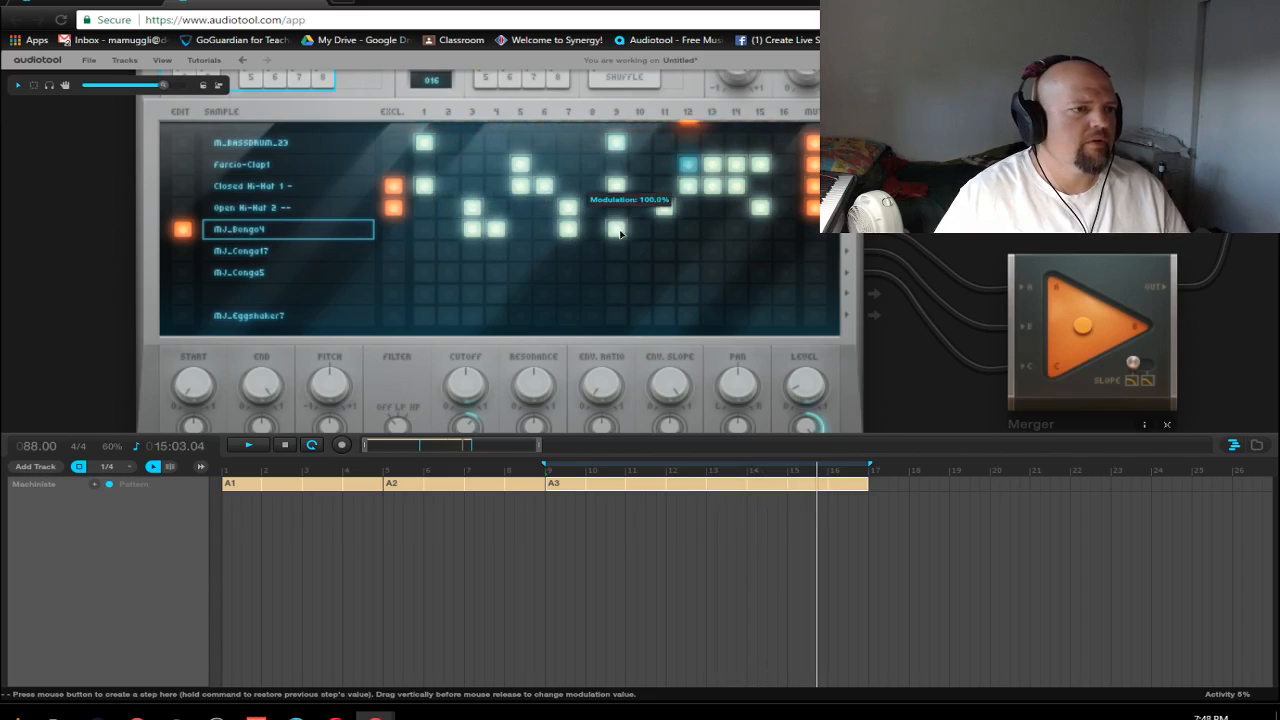
pyautogui.click(664, 229)
pyautogui.click(688, 229)
pyautogui.click(736, 229)
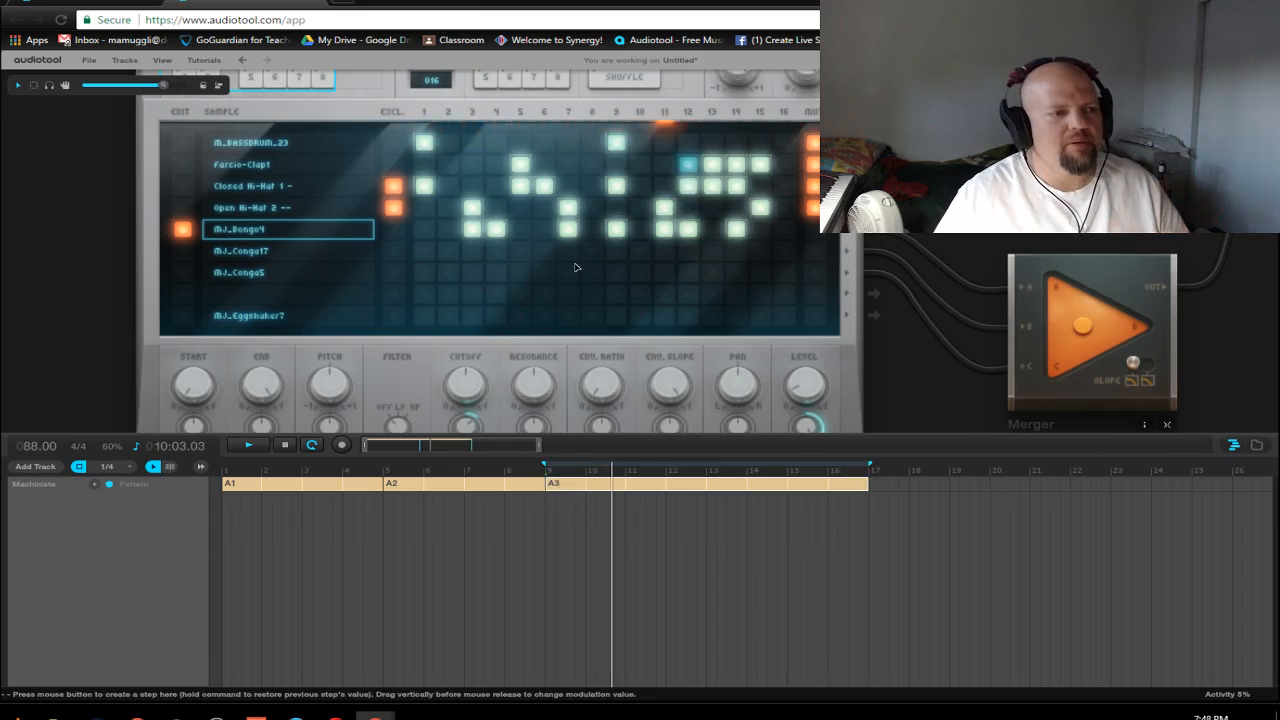
# Step: Lower the modulation of the MJ_Bongo4 hit on step 3, and raise the channel's level with its level modulation removed
pyautogui.moveTo(472, 230); pyautogui.dragTo(478, 297)
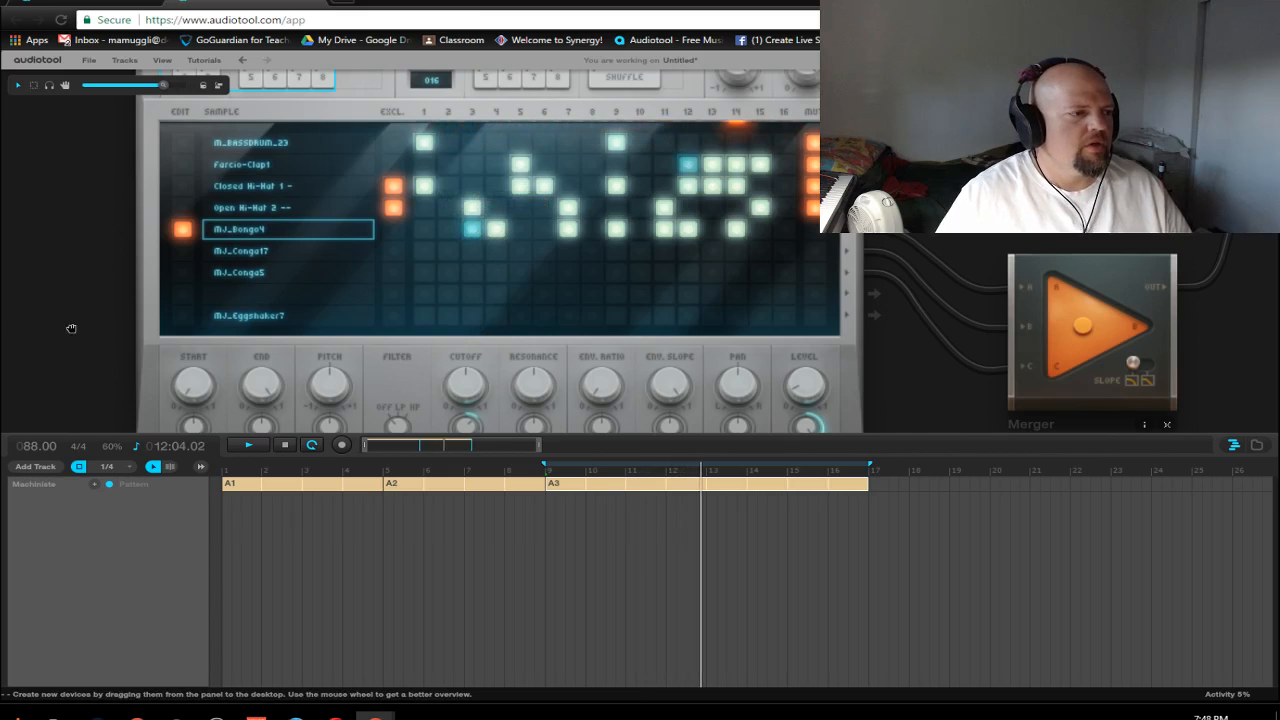
pyautogui.scroll(-1, 71, 323)
pyautogui.moveTo(808, 395); pyautogui.dragTo(810, 524)
pyautogui.moveTo(818, 361); pyautogui.dragTo(856, 222)
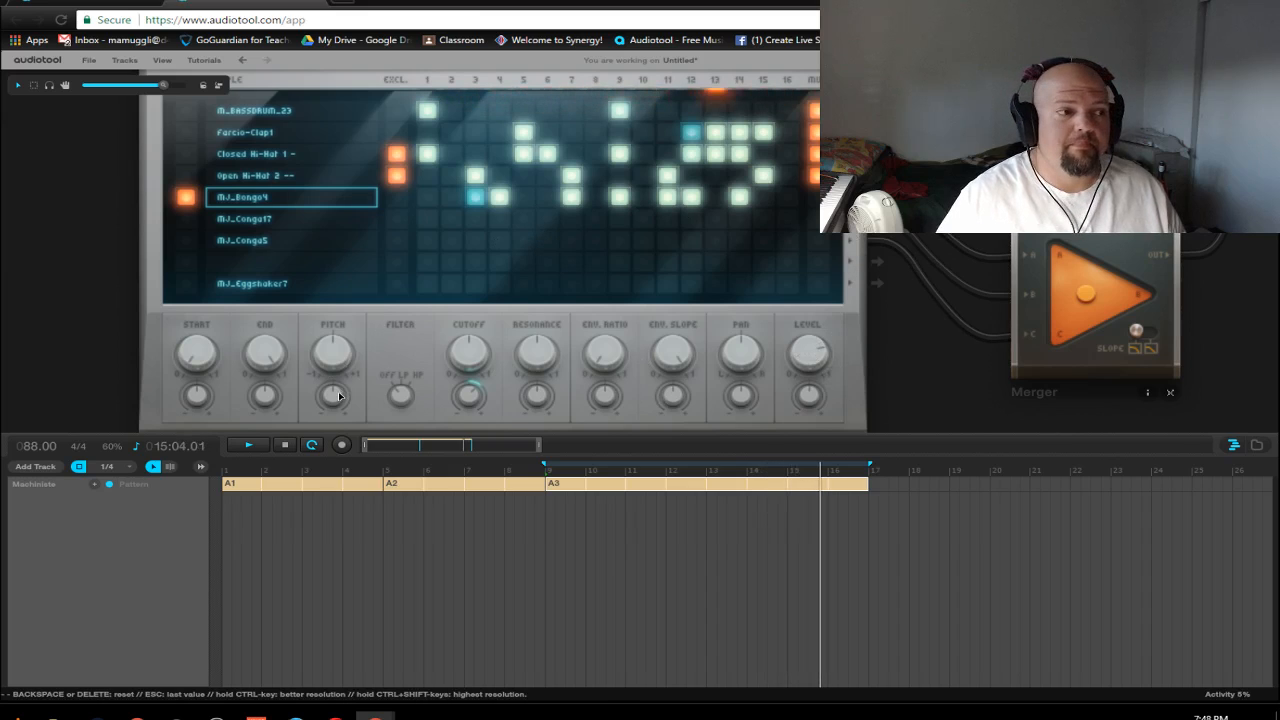
# Step: Raise the pitch modulation of the MJ_Bongo4 channel and lower its pitch to about -0.437 octaves
pyautogui.moveTo(338, 396); pyautogui.dragTo(360, 342)
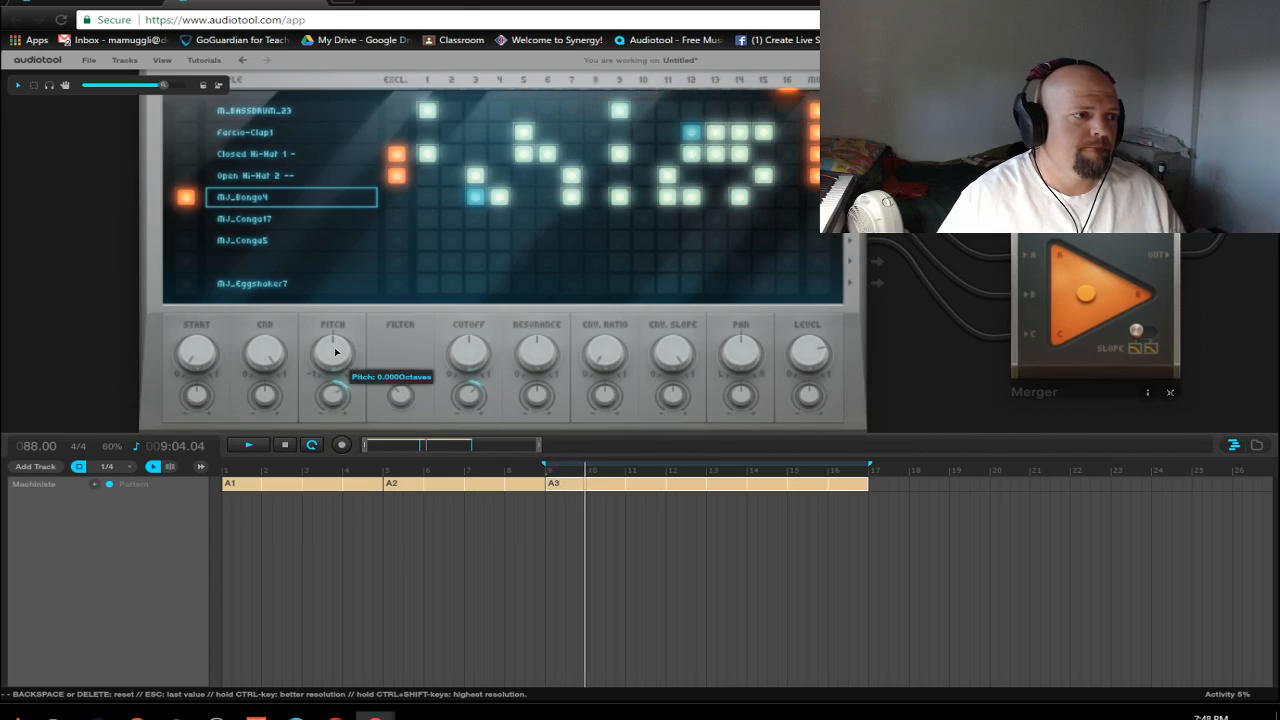
pyautogui.moveTo(337, 369); pyautogui.dragTo(340, 396)
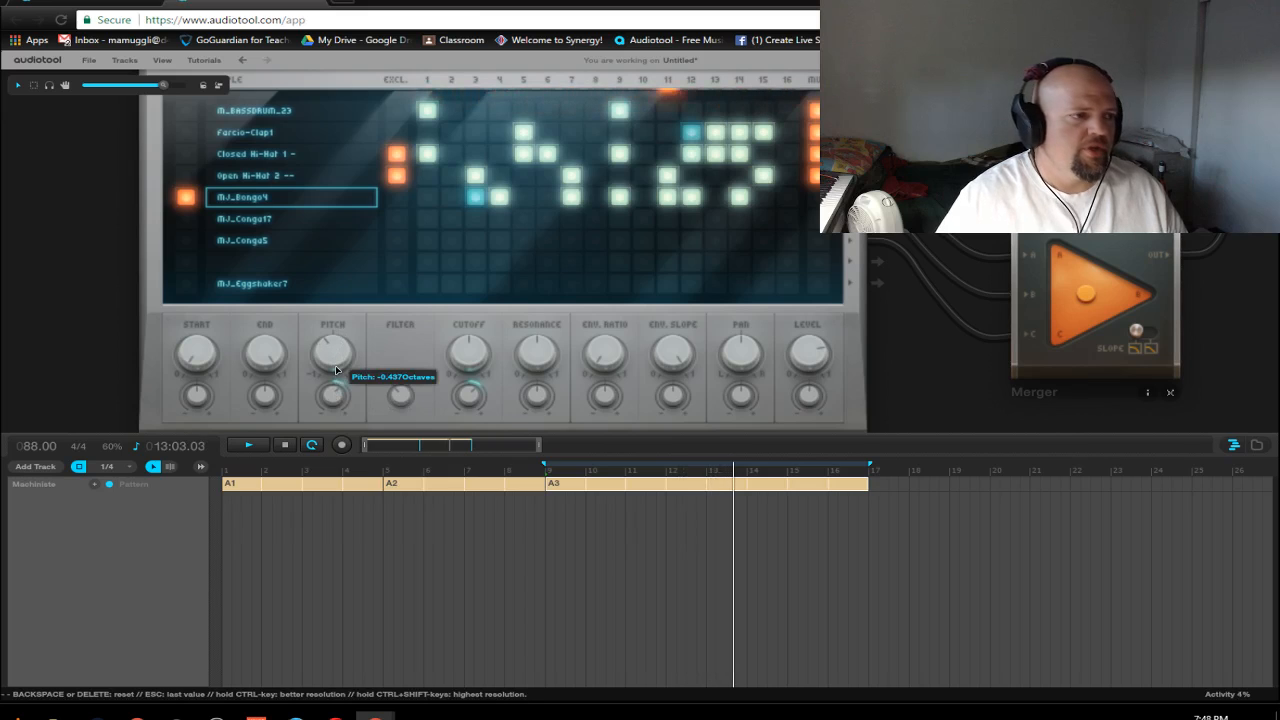
pyautogui.moveTo(337, 398); pyautogui.dragTo(347, 393)
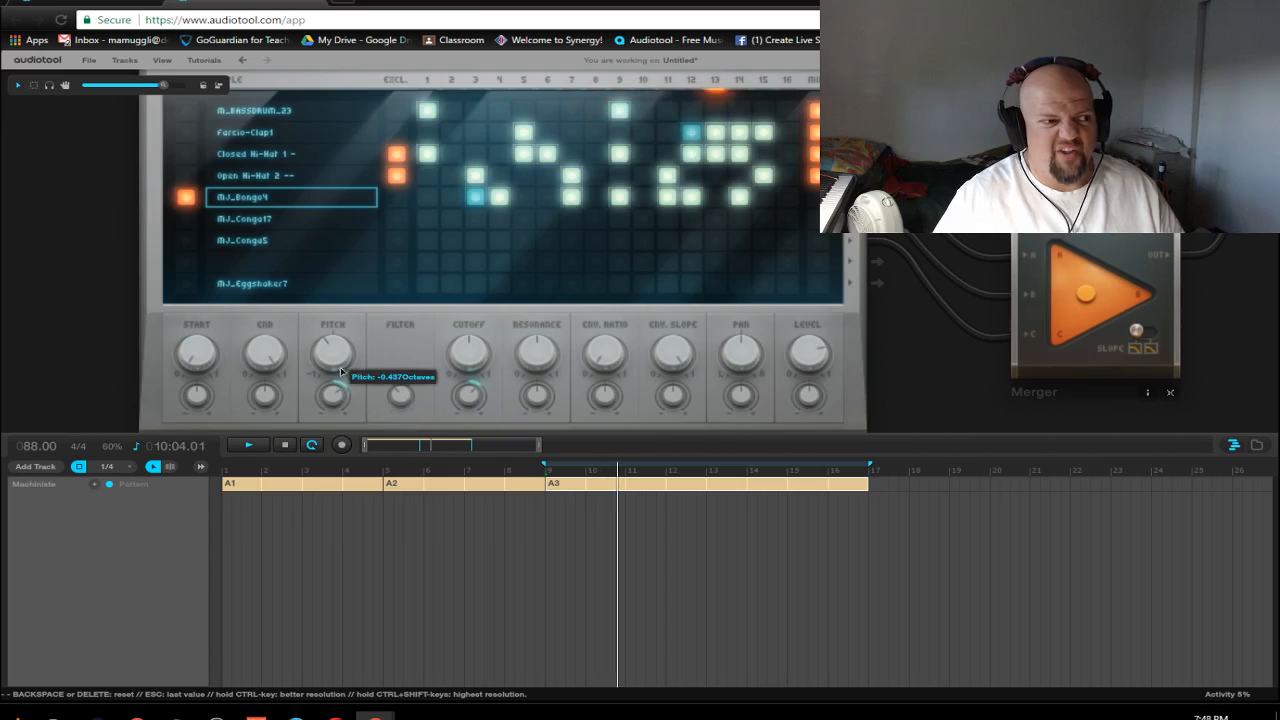
pyautogui.moveTo(332, 391); pyautogui.dragTo(338, 400)
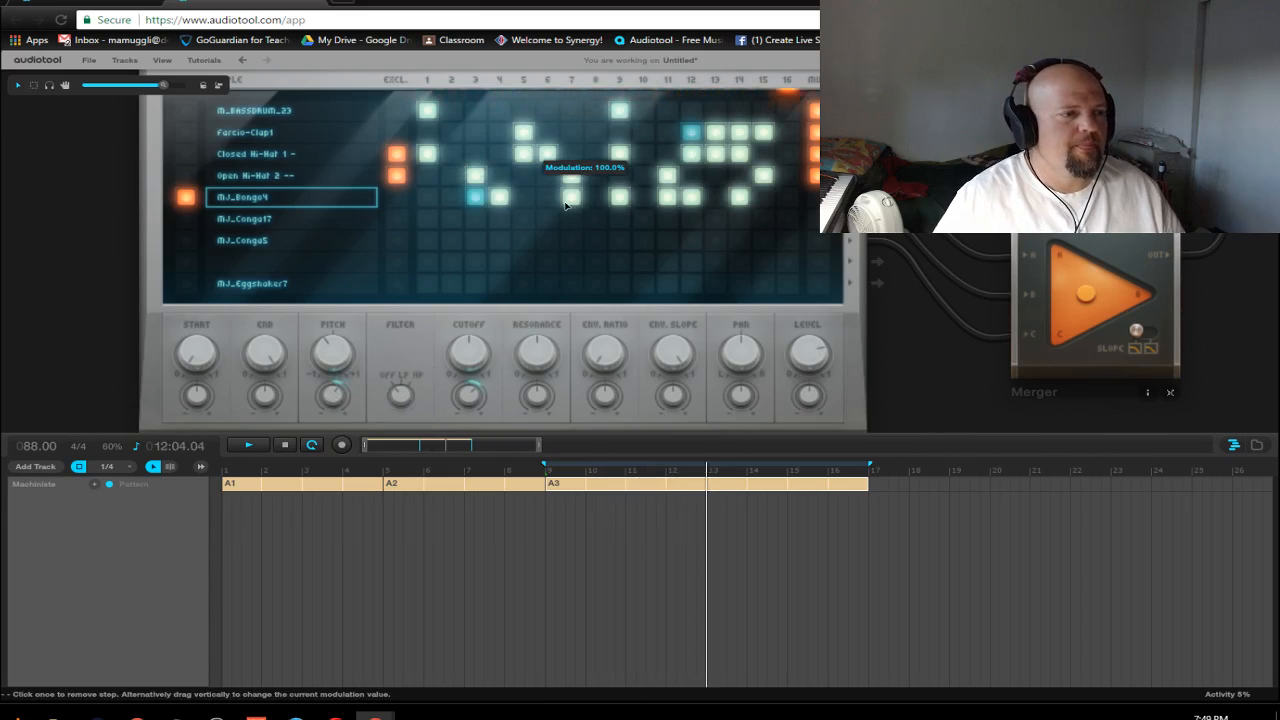
# Step: Lower the modulation of the MJ_Bongo4 hits to 37% on step 7 and 0% on step 11
pyautogui.moveTo(573, 198); pyautogui.dragTo(570, 327)
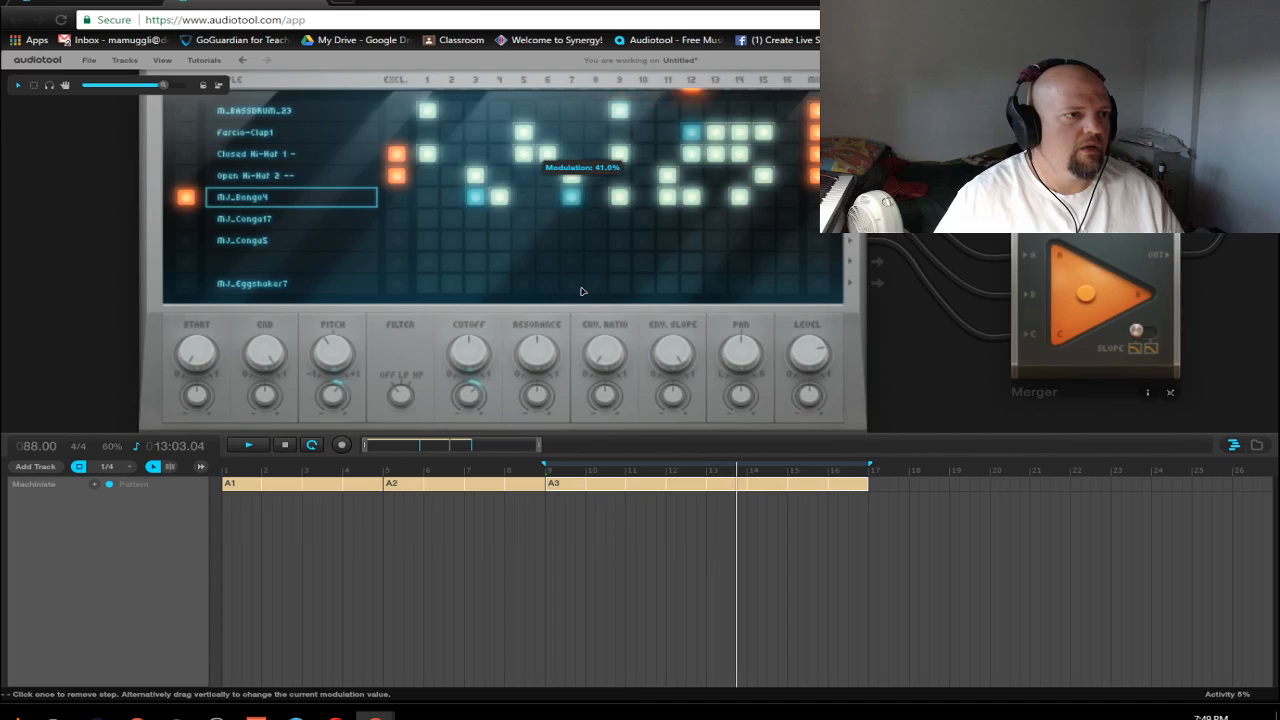
pyautogui.moveTo(665, 201); pyautogui.dragTo(671, 274)
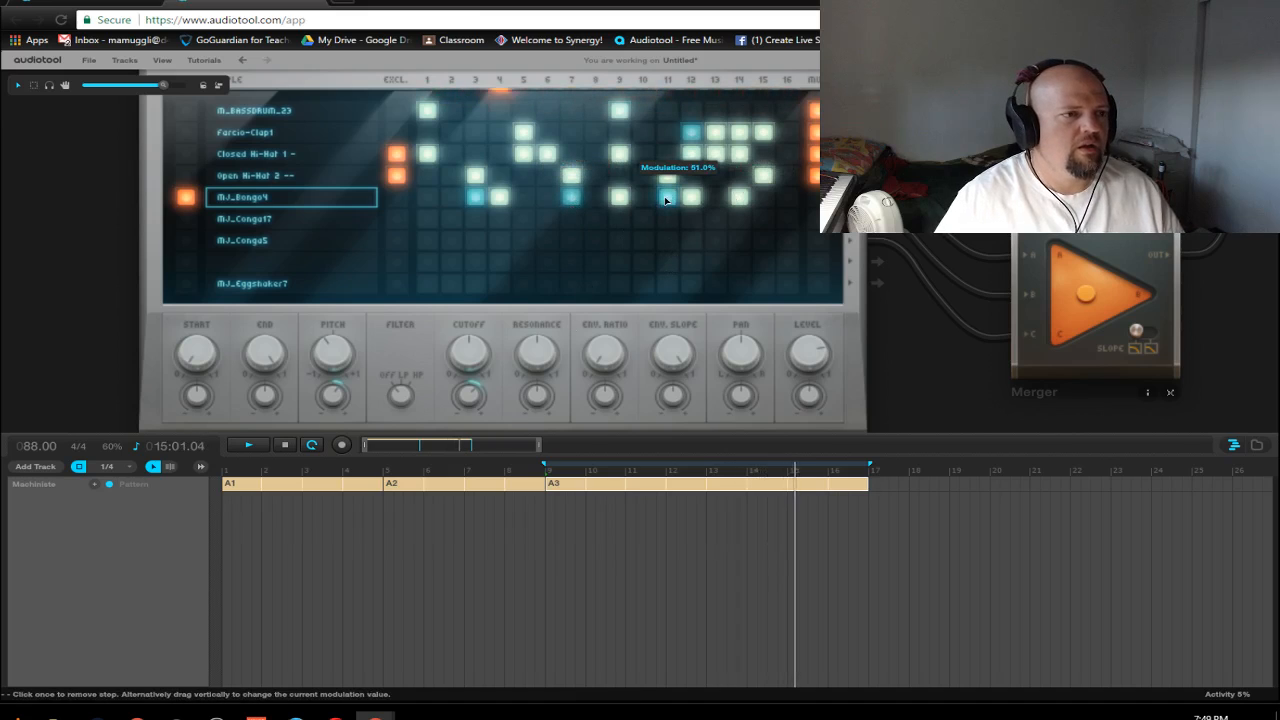
pyautogui.moveTo(668, 198); pyautogui.dragTo(668, 241)
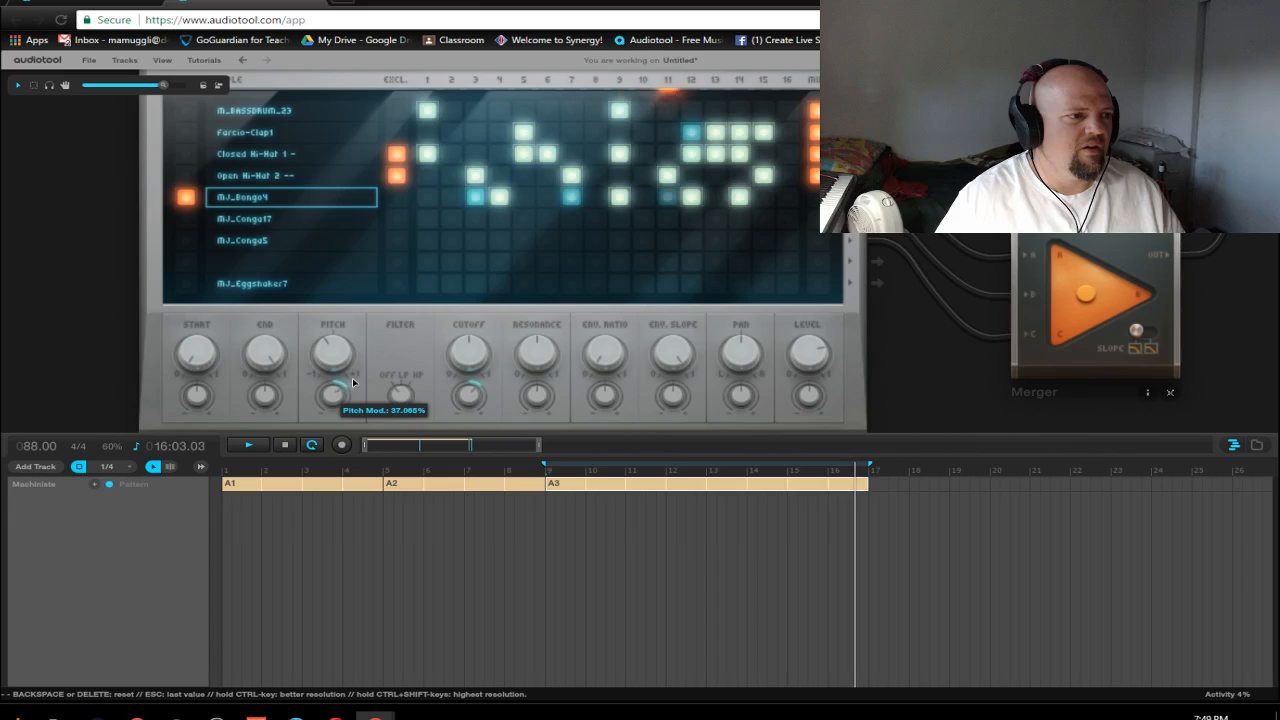
# Step: Set the MJ_Bongo4 channel's pitch modulation to about 29.8% and its pitch to about -0.555 octaves
pyautogui.moveTo(339, 392)
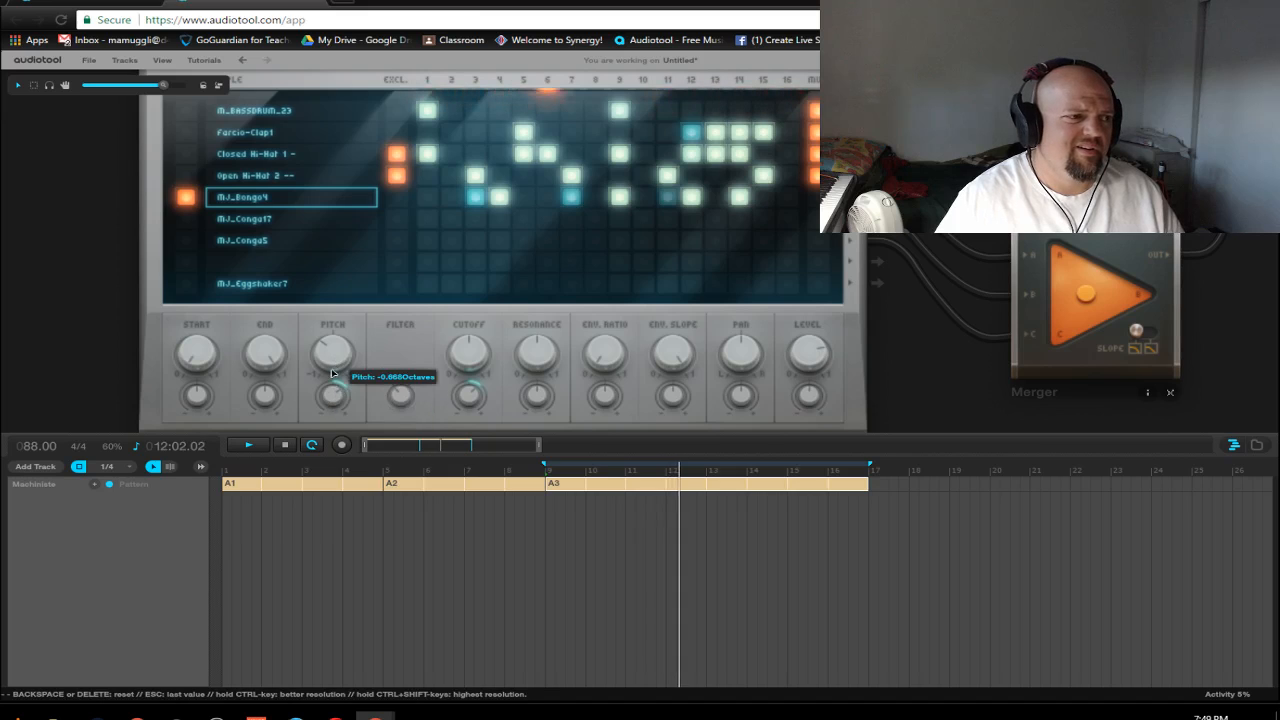
pyautogui.moveTo(337, 396); pyautogui.dragTo(336, 404)
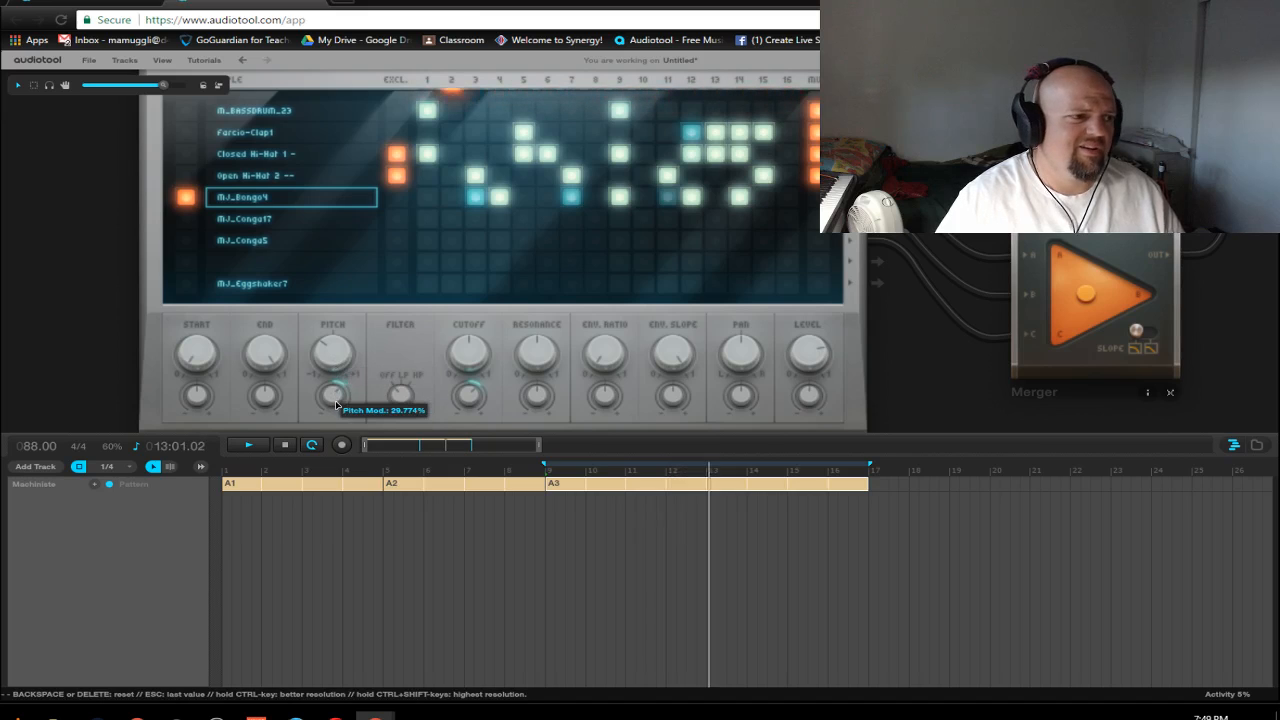
pyautogui.moveTo(332, 354)
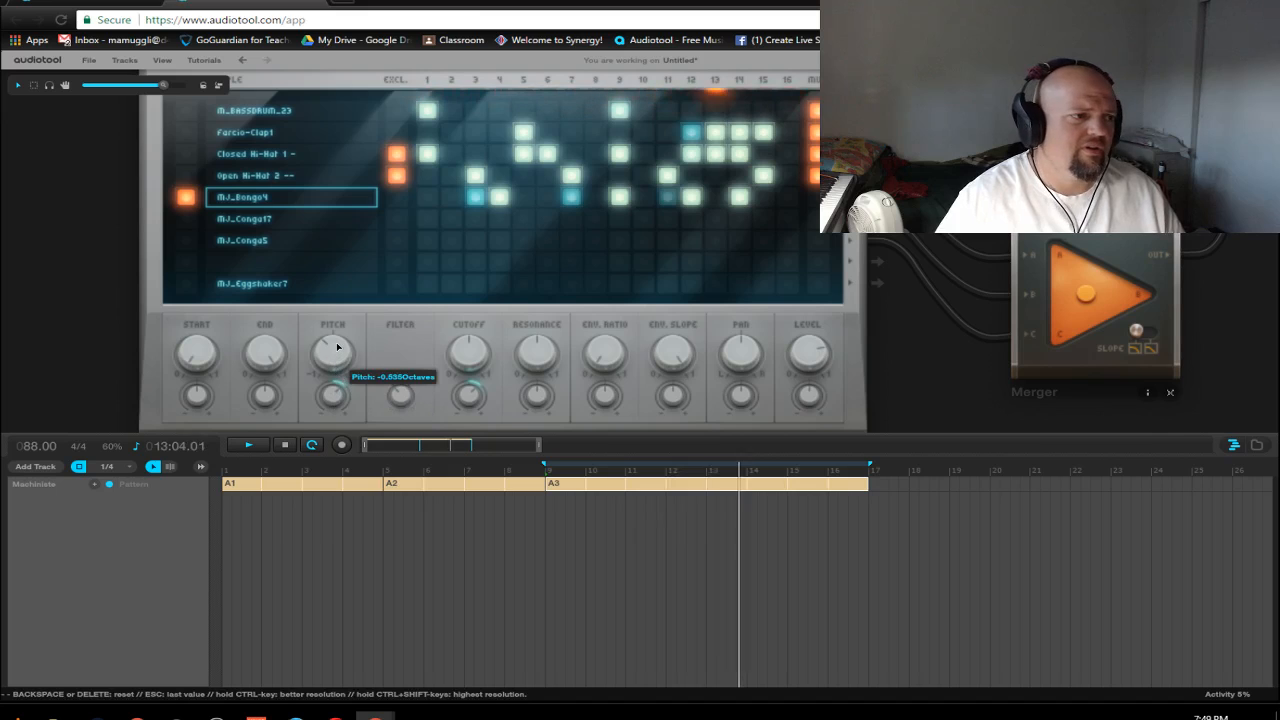
pyautogui.scroll(-3, 337, 347)
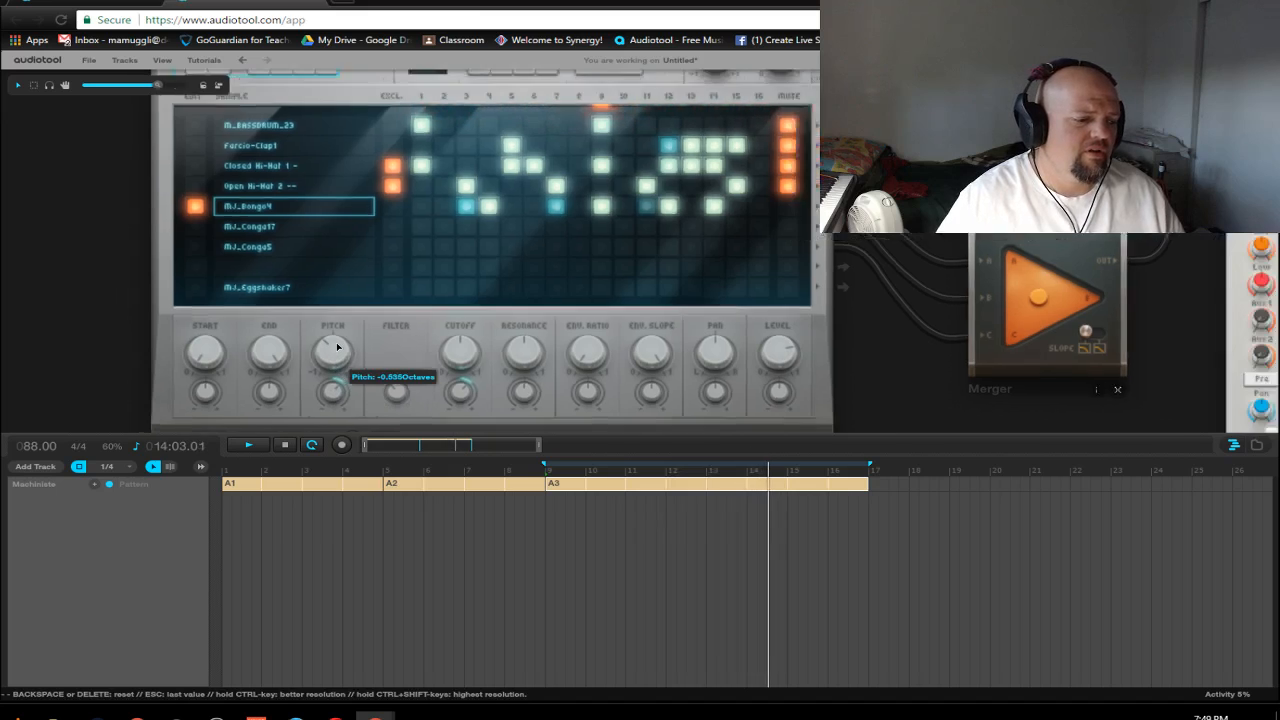
# Step: On Centroid mixer channel 4, set the EQ low gain to about -5.86 dB and the mid gain to about 6.22 dB
pyautogui.moveTo(711, 397); pyautogui.dragTo(423, 340)
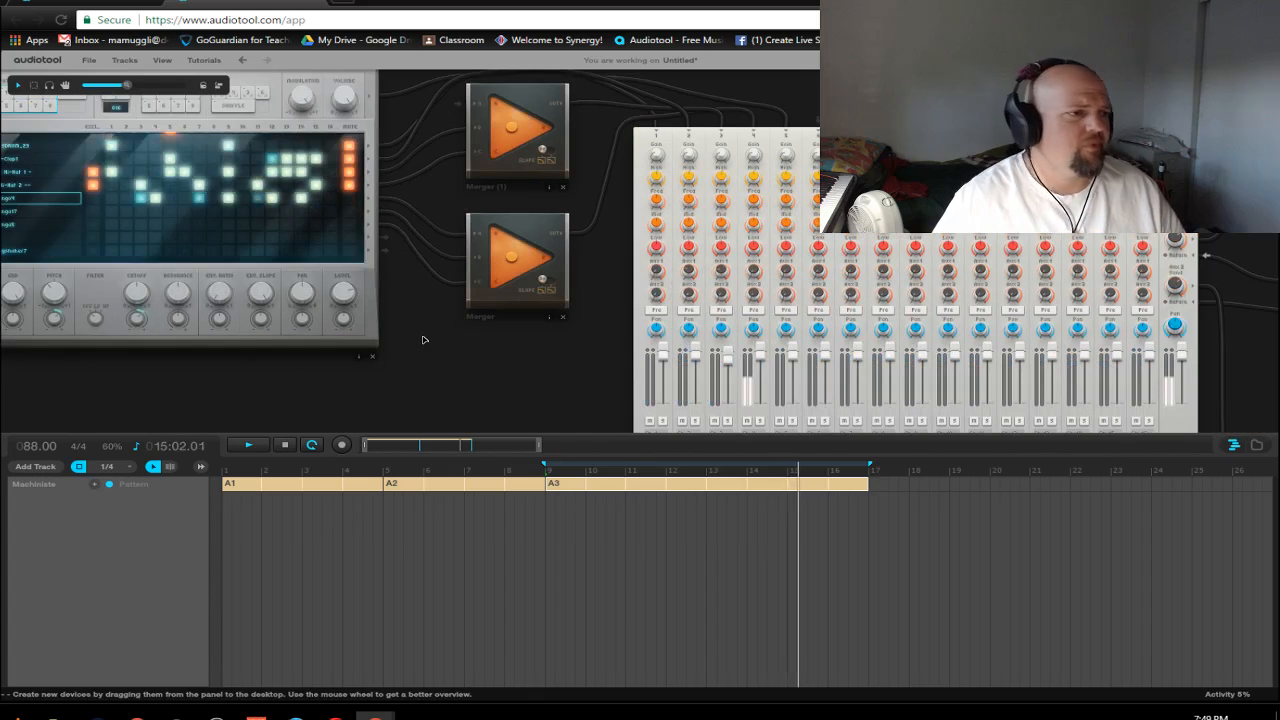
pyautogui.moveTo(785, 228)
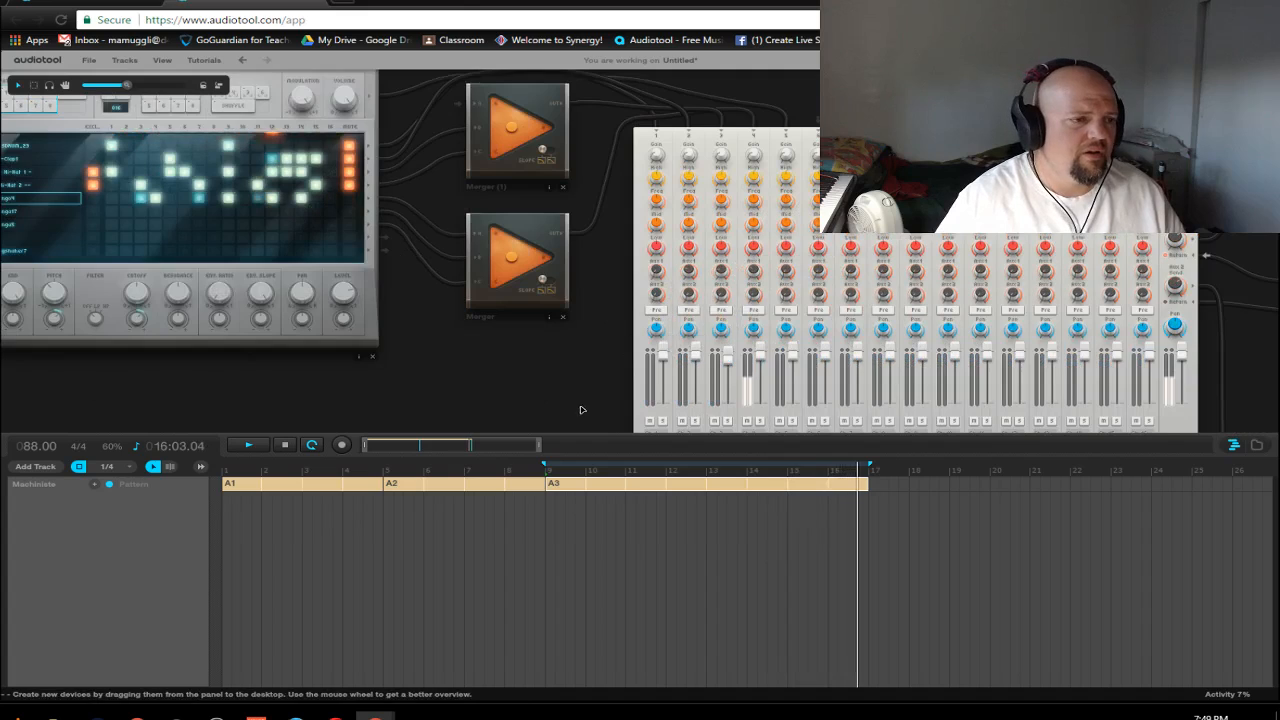
pyautogui.moveTo(580, 408); pyautogui.dragTo(472, 401)
pyautogui.moveTo(649, 258)
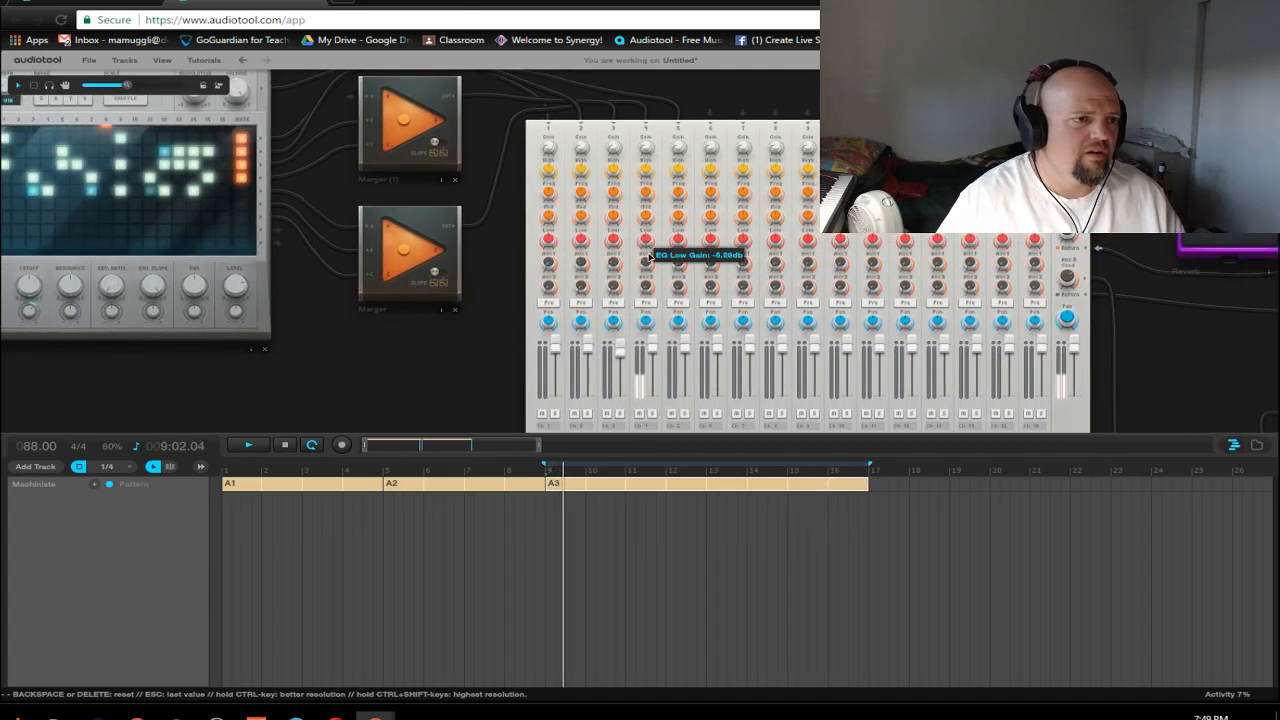
pyautogui.scroll(3, 648, 195)
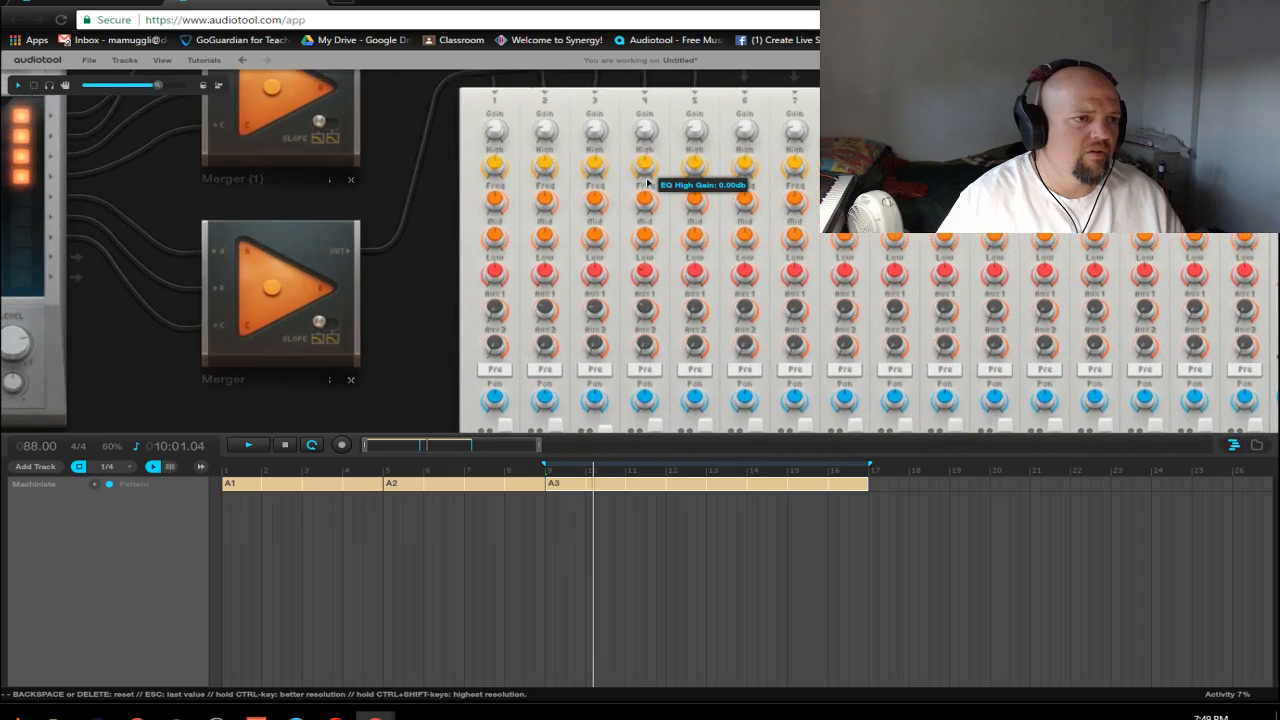
pyautogui.moveTo(423, 361); pyautogui.dragTo(404, 295)
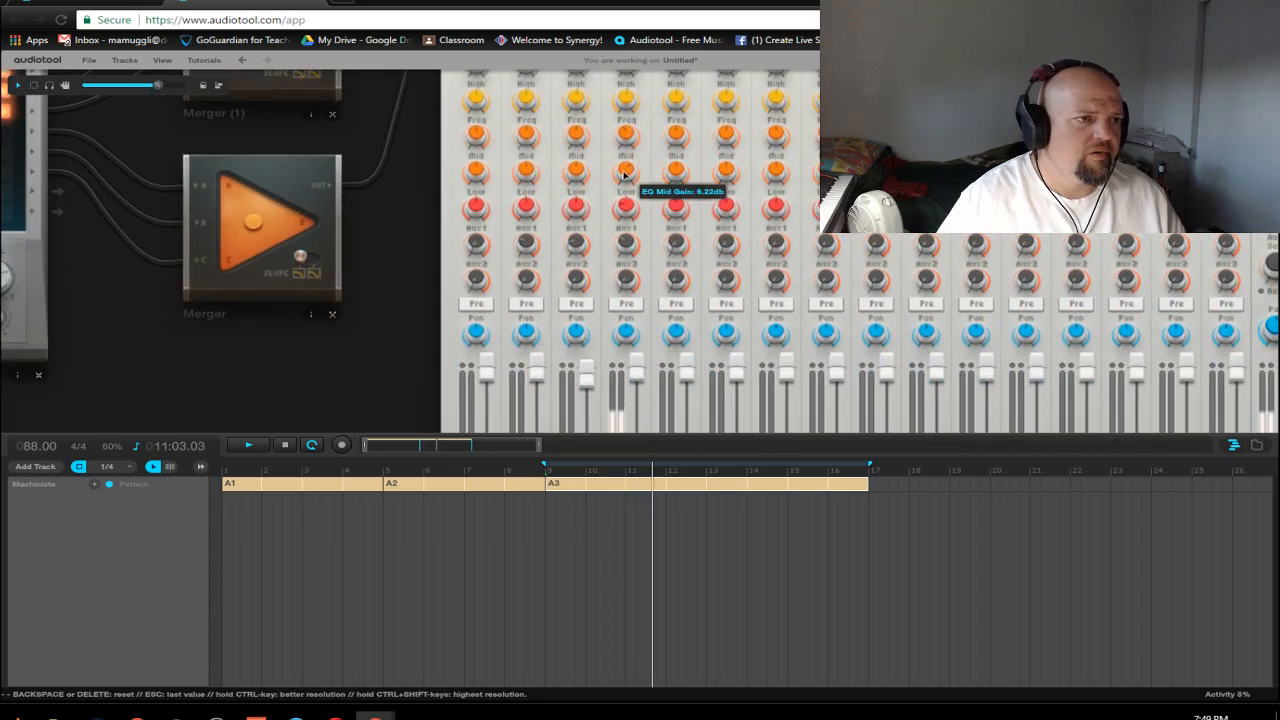
pyautogui.scroll(-4, 402, 337)
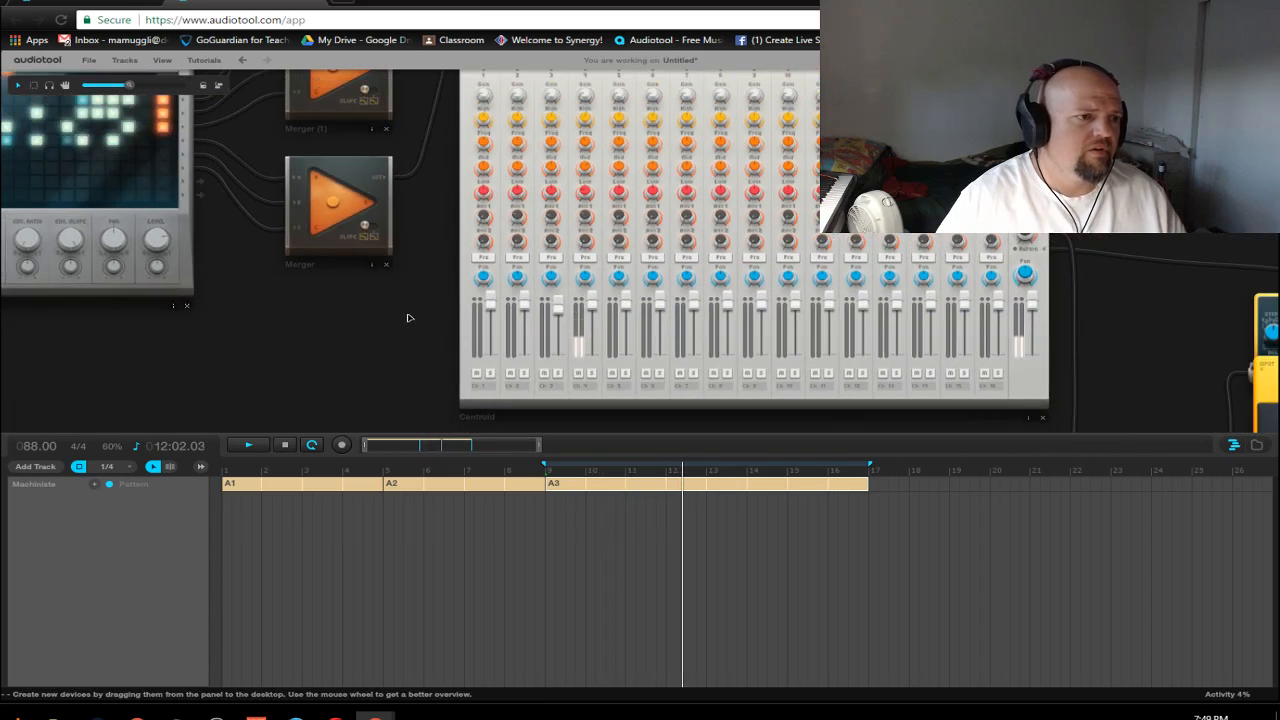
# Step: Fine-tune the modulation of the MJ_Bongo4 hit on step 7 and raise the step 11 hit's modulation to about 44.5%
pyautogui.moveTo(412, 367); pyautogui.dragTo(614, 456)
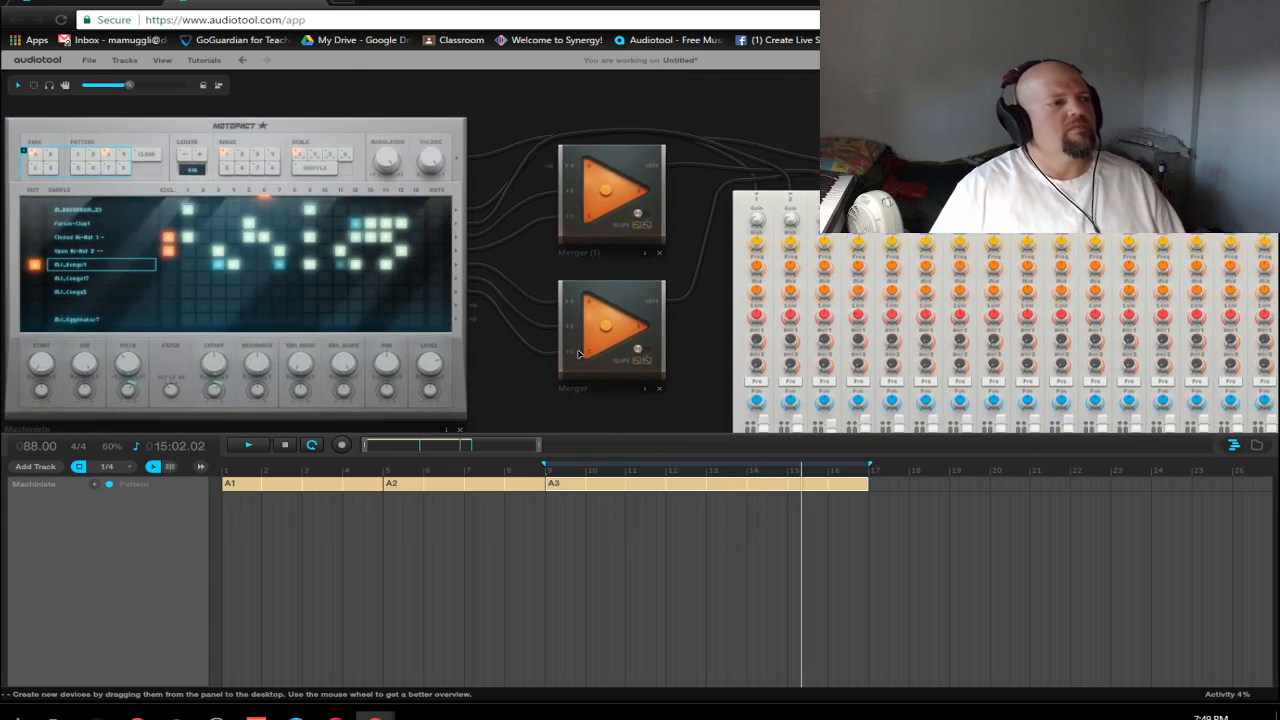
pyautogui.scroll(5, 193, 285)
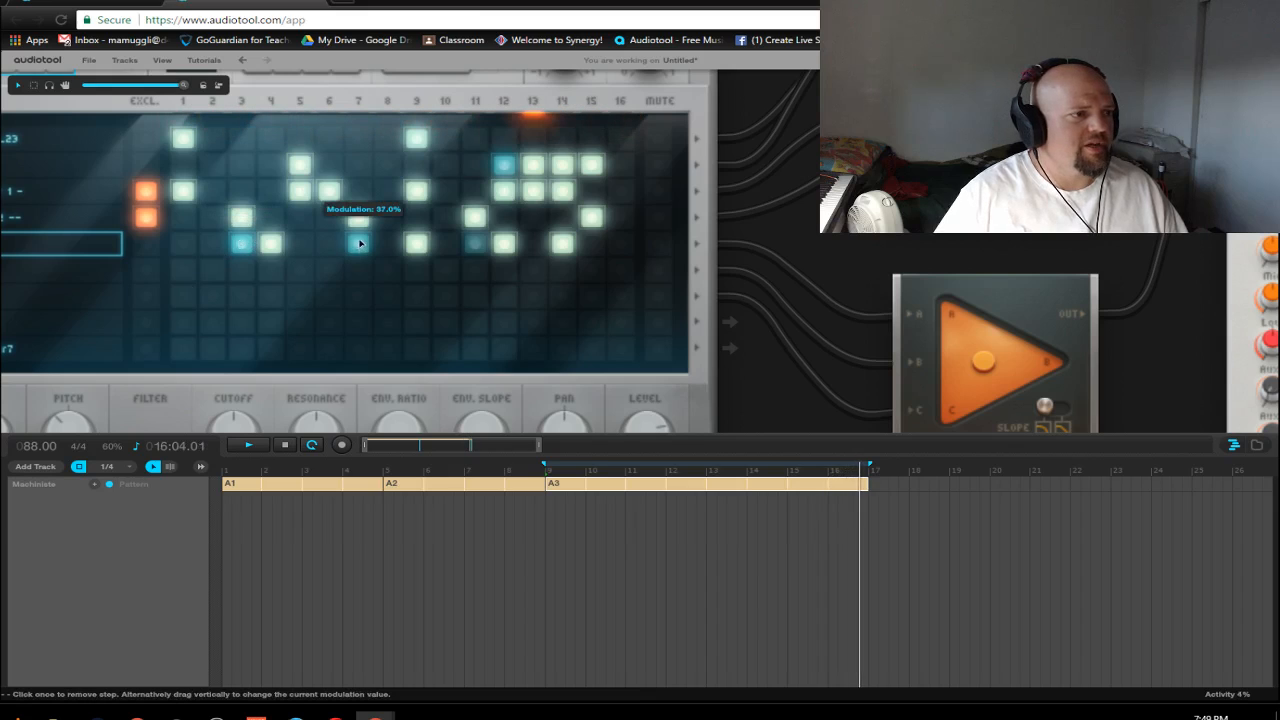
pyautogui.moveTo(360, 243); pyautogui.dragTo(359, 236)
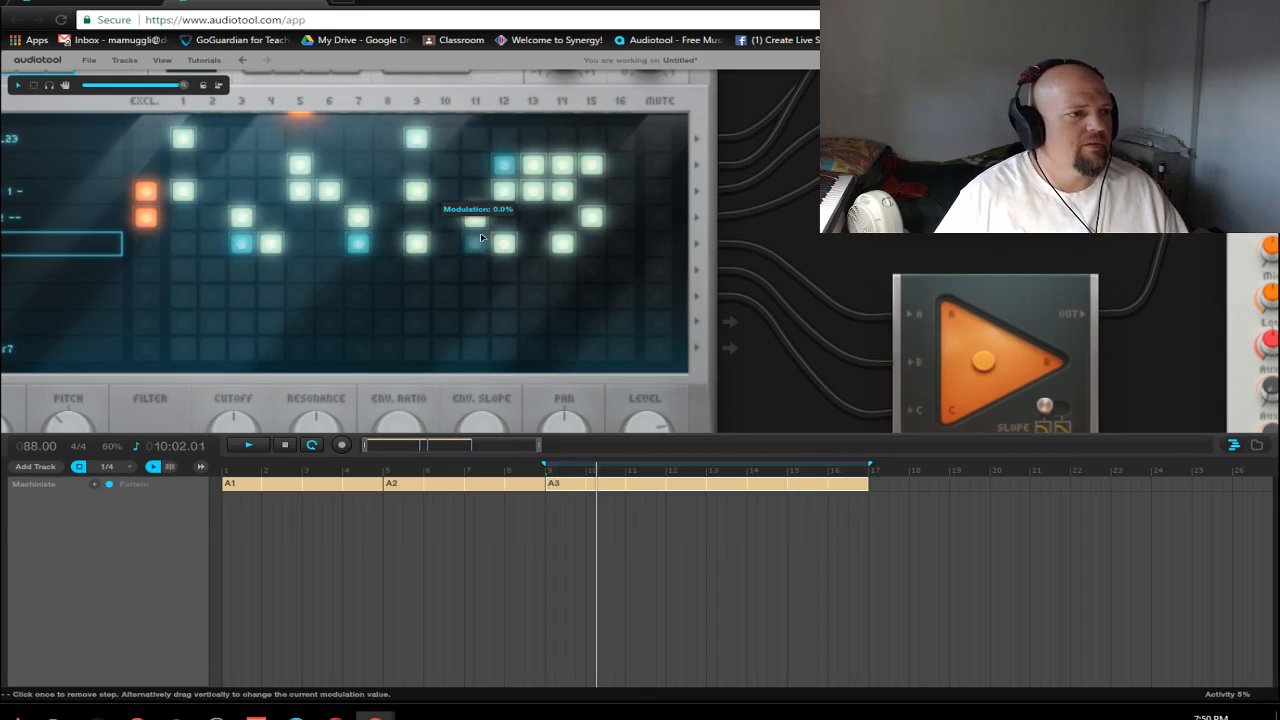
pyautogui.moveTo(481, 237); pyautogui.dragTo(484, 211)
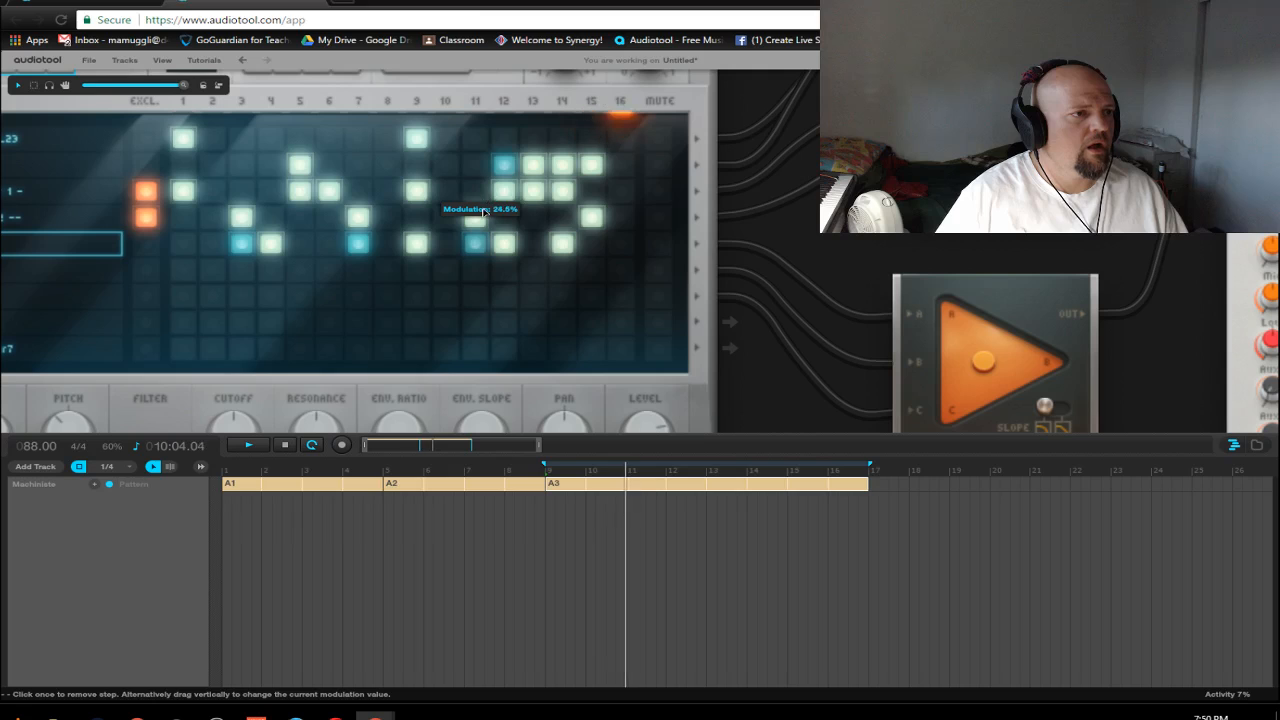
pyautogui.moveTo(856, 269); pyautogui.dragTo(794, 267)
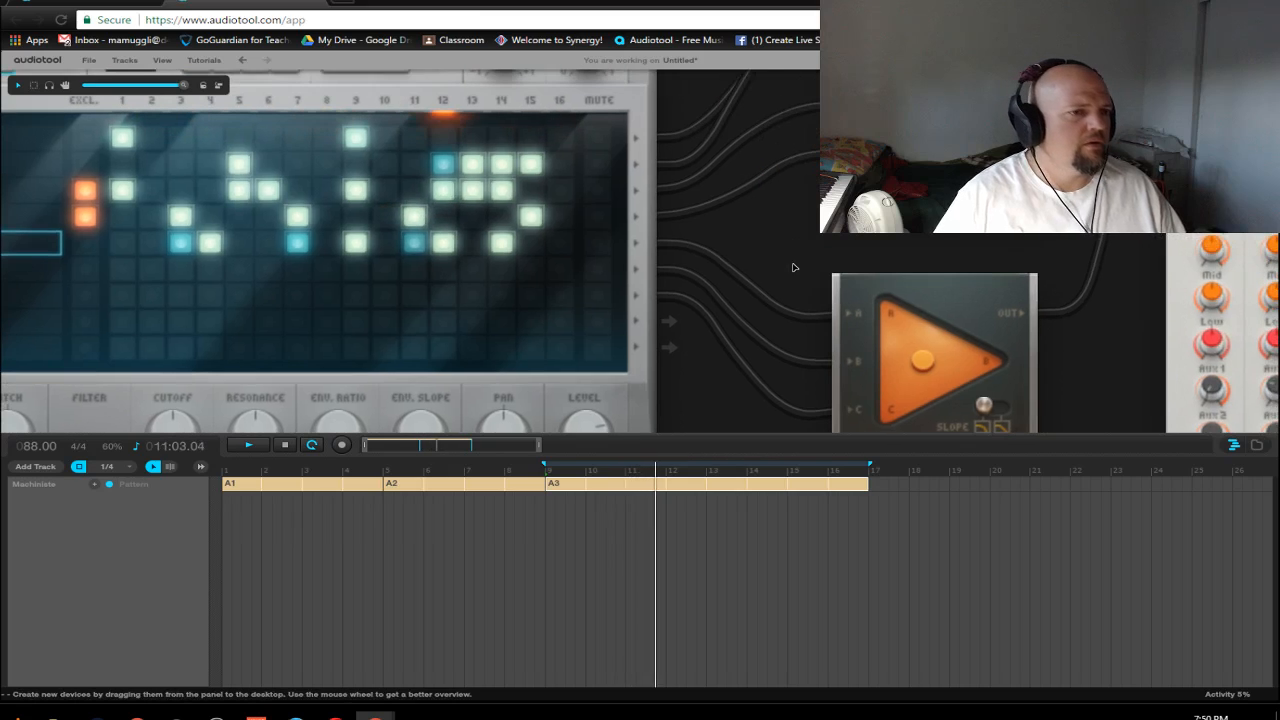
pyautogui.scroll(-2, 794, 267)
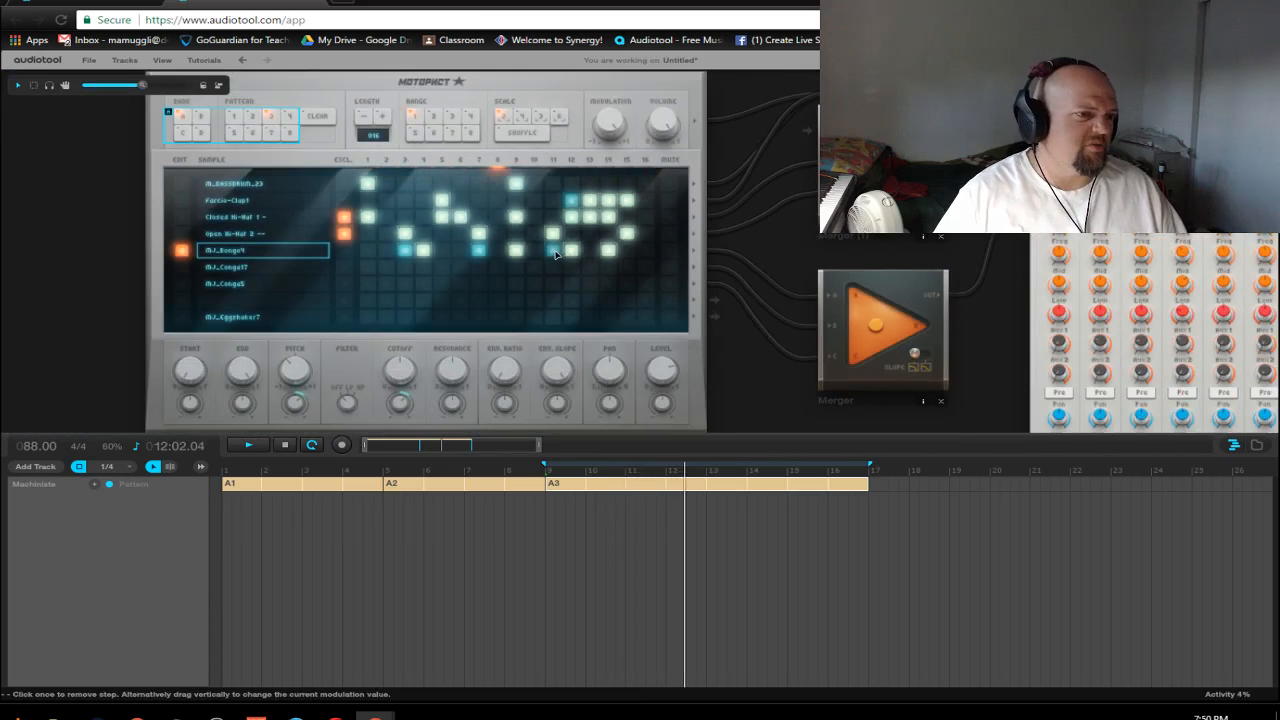
pyautogui.moveTo(556, 255); pyautogui.dragTo(556, 221)
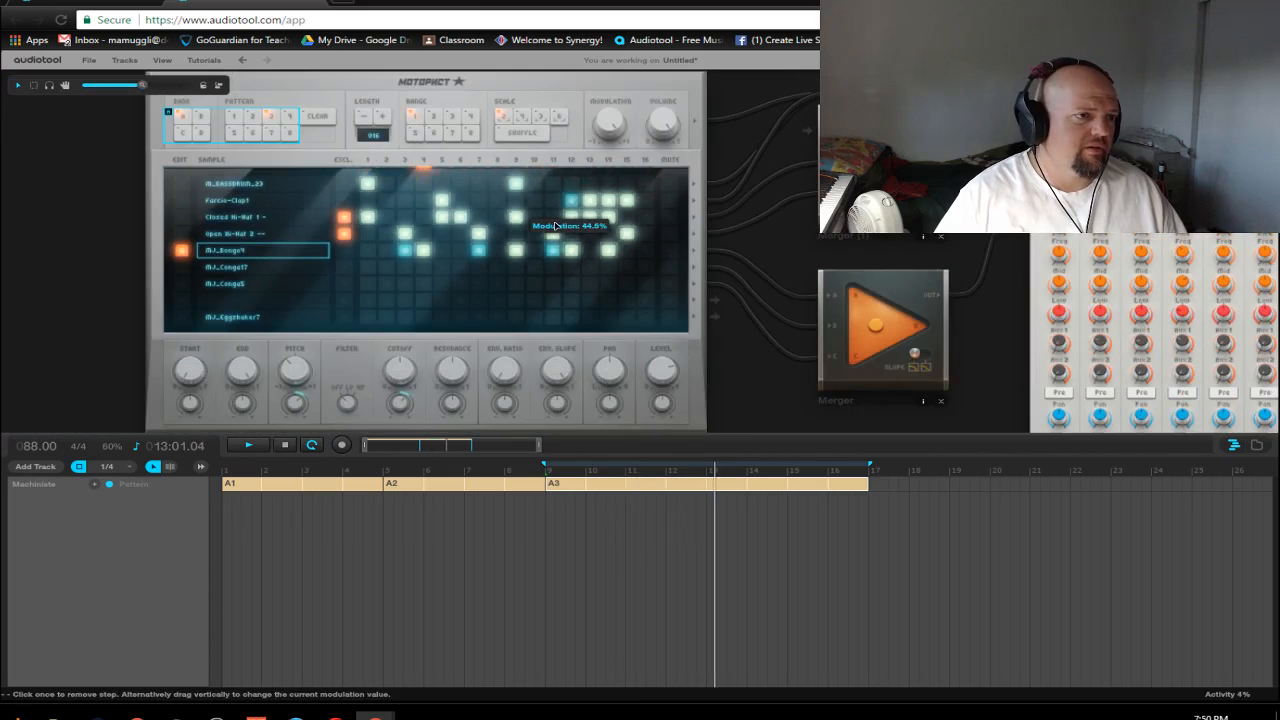
# Step: Restart playback from bar 1 to hear the A1, A2 and A3 clips in sequence
pyautogui.moveTo(763, 386); pyautogui.dragTo(488, 300)
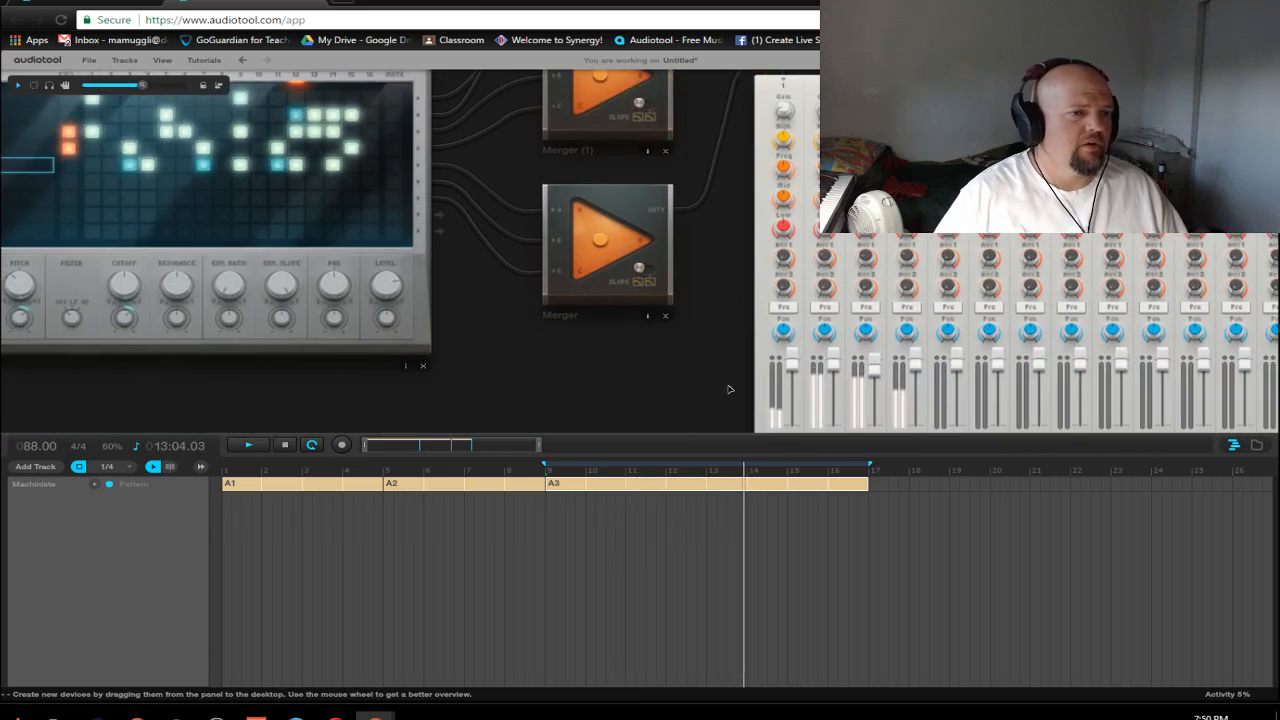
pyautogui.scroll(-1, 663, 340)
pyautogui.moveTo(659, 358); pyautogui.dragTo(567, 358)
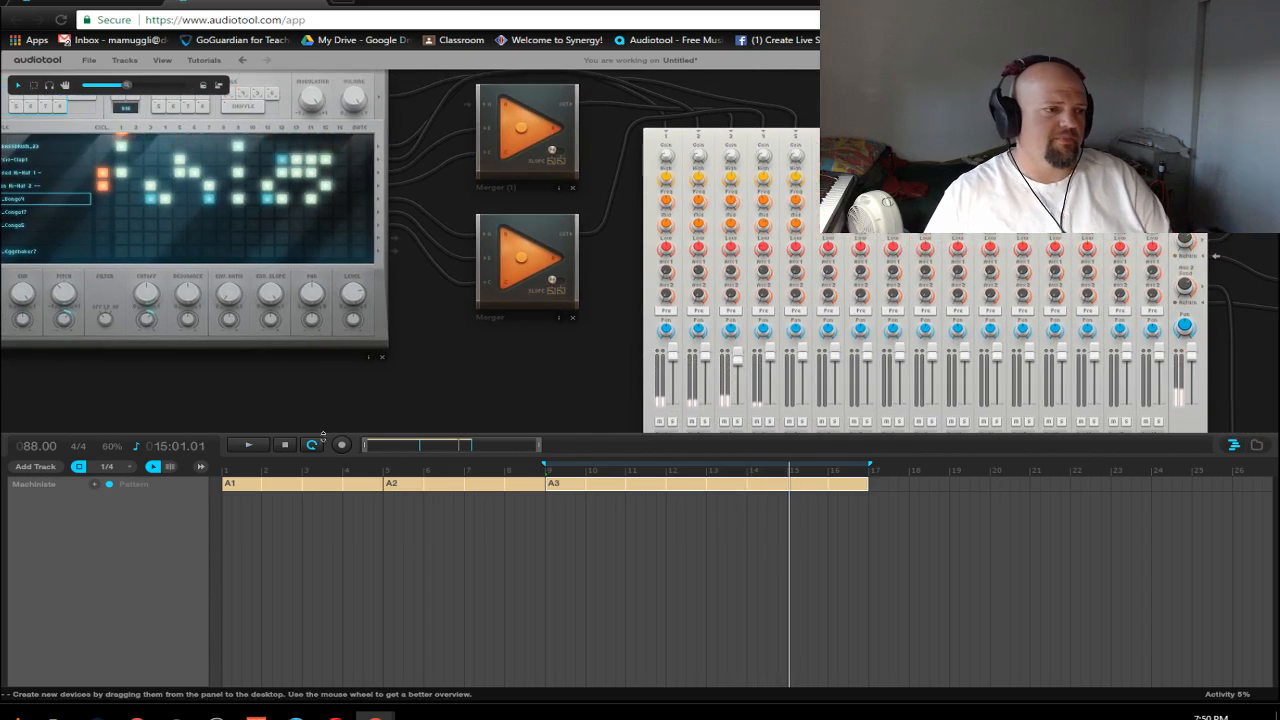
pyautogui.click(242, 448)
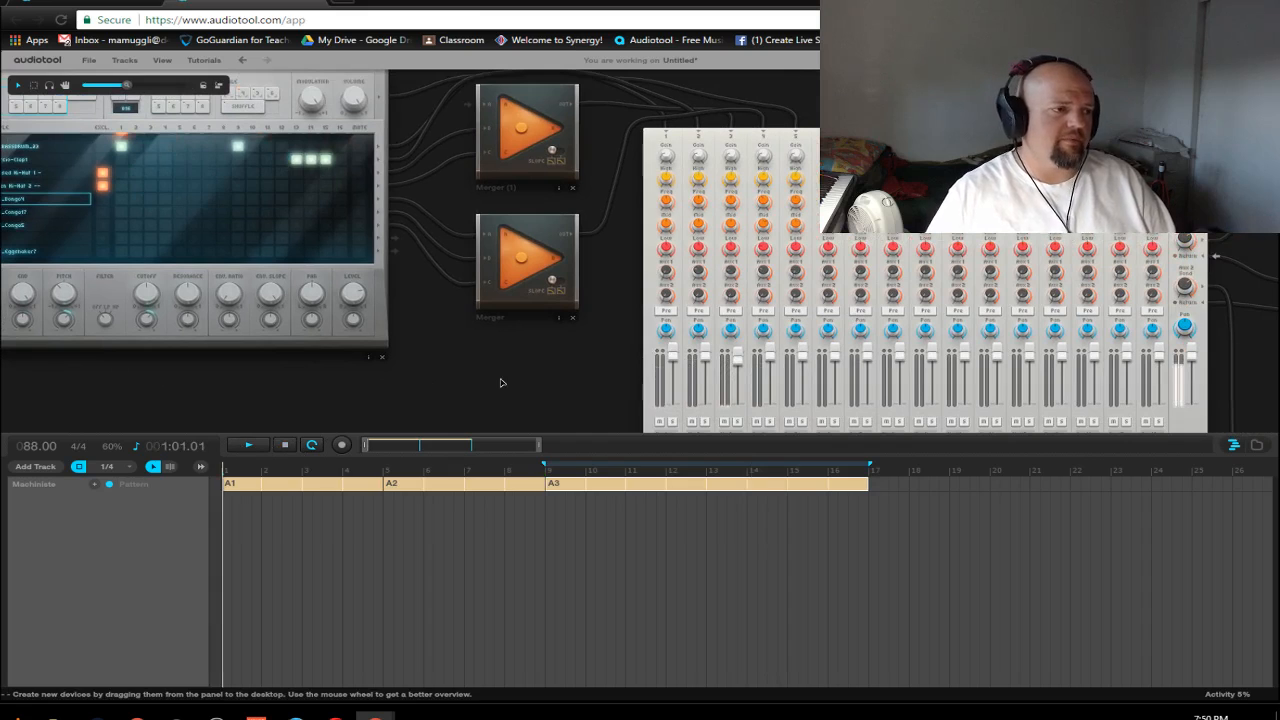
# Step: Lower the volume fader of channel 4 on the Centroid mixer
pyautogui.moveTo(511, 380); pyautogui.dragTo(734, 371)
pyautogui.scroll(1, 734, 371)
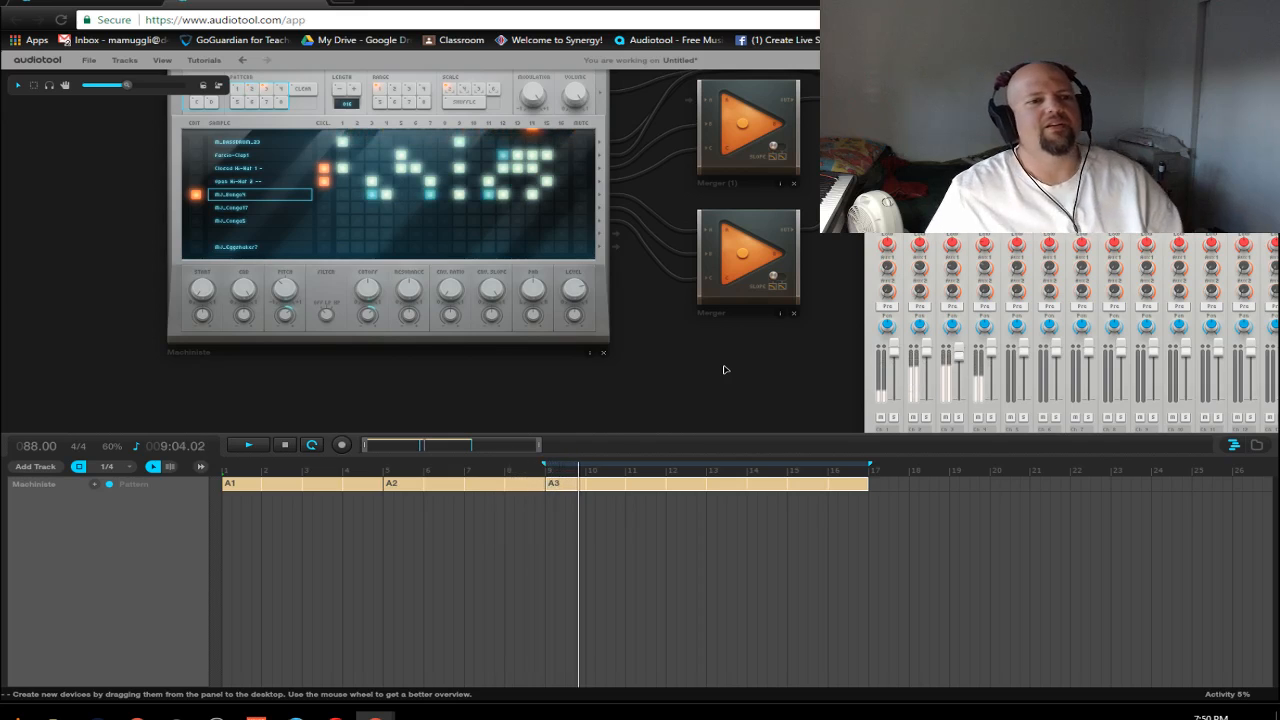
pyautogui.moveTo(996, 350); pyautogui.dragTo(996, 373)
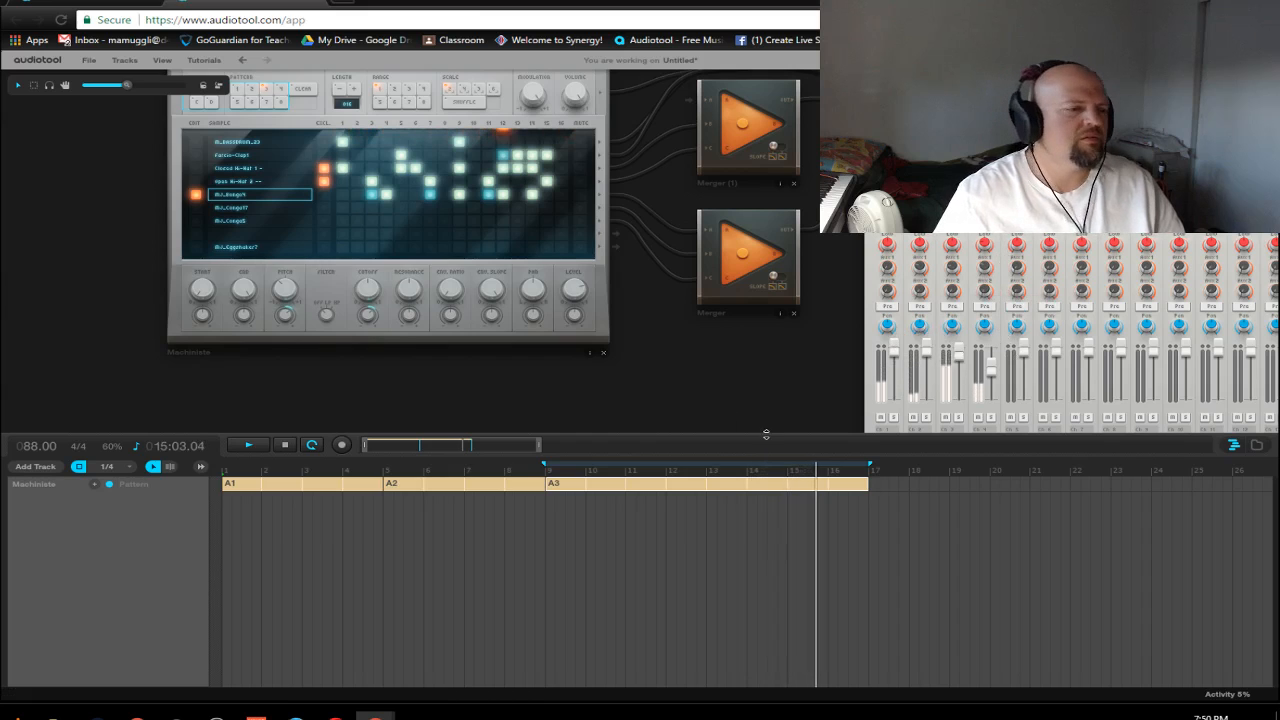
pyautogui.moveTo(986, 295)
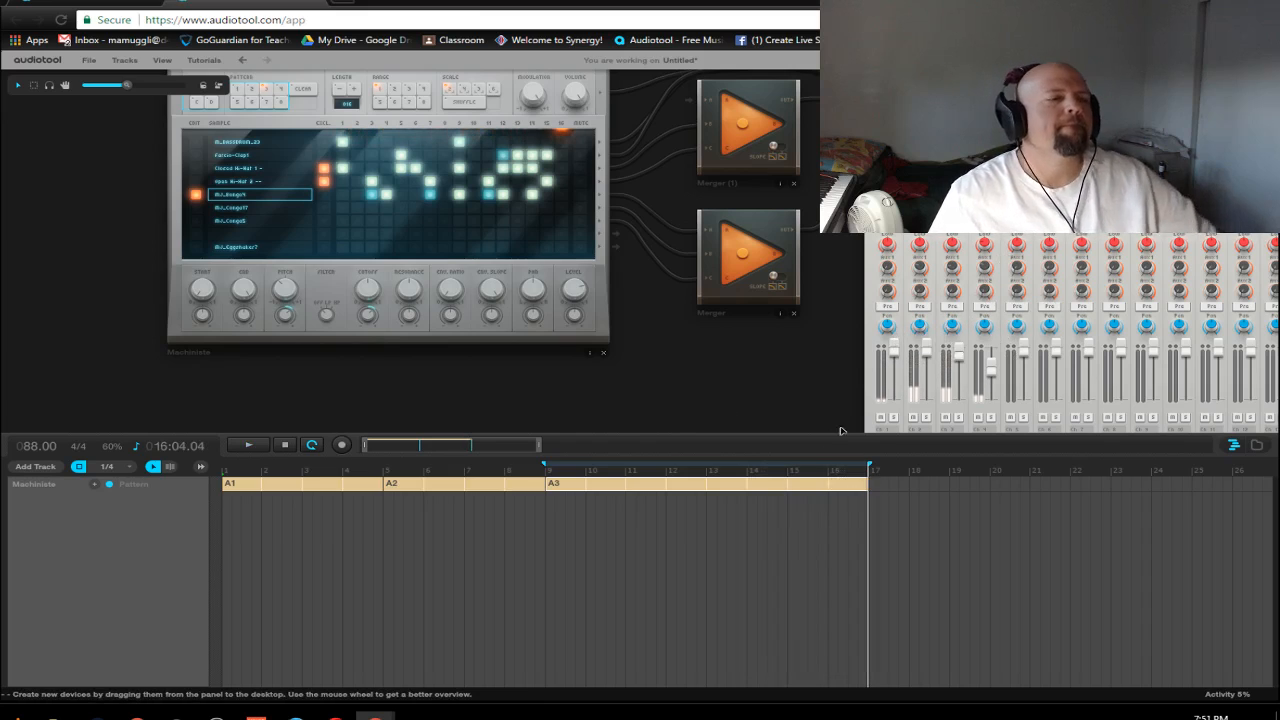
# Step: Move the timeline's loop region past the A3 clip to span about bars 17 to 25
pyautogui.moveTo(640, 464); pyautogui.dragTo(951, 467)
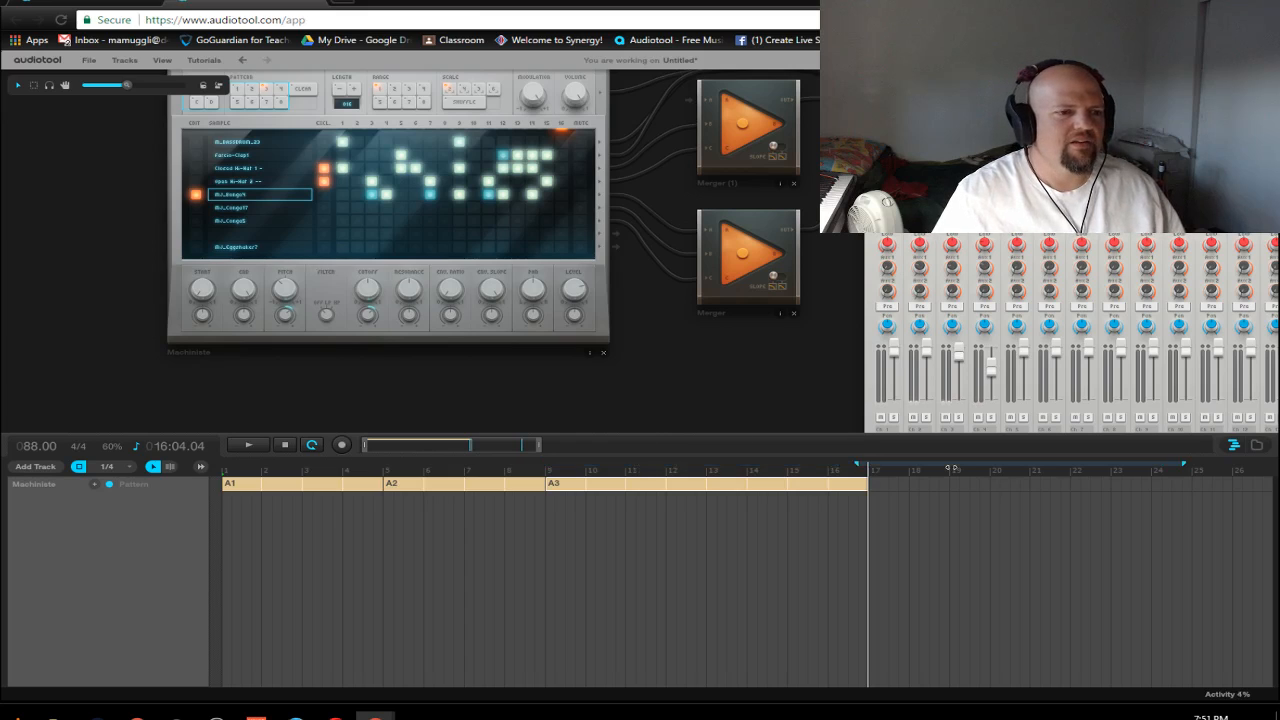
pyautogui.scroll(-2, 467, 446)
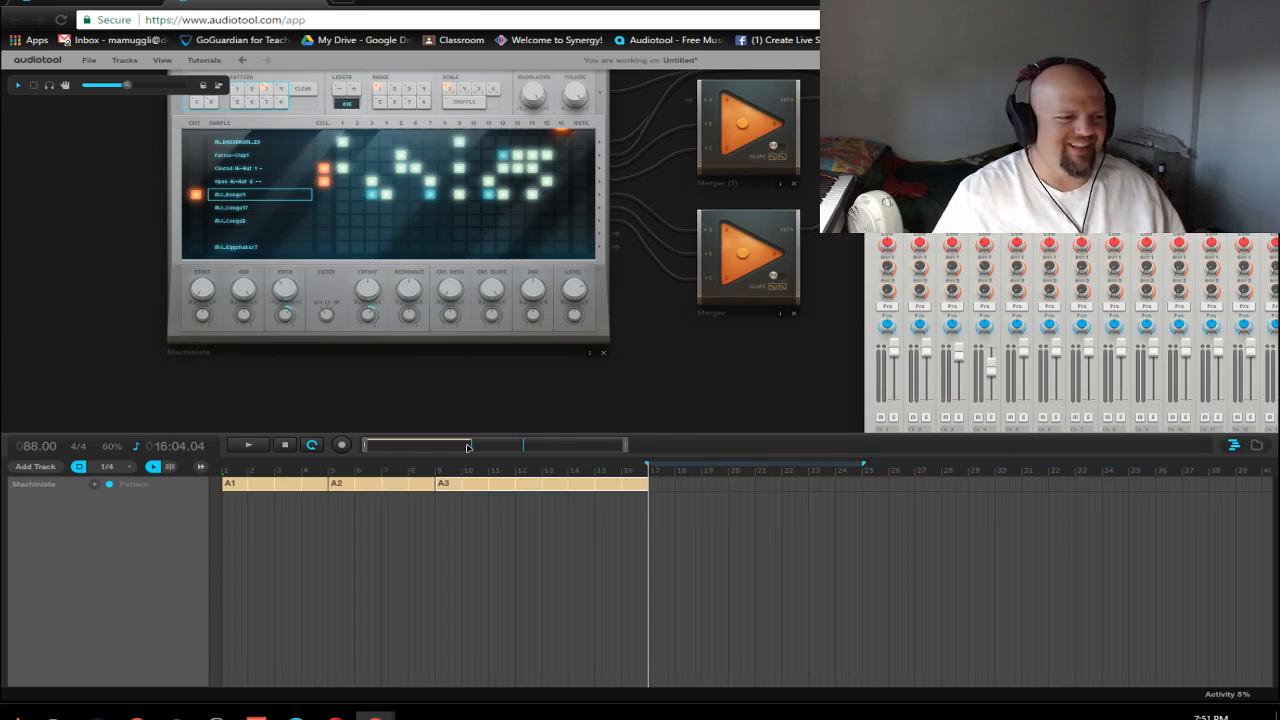